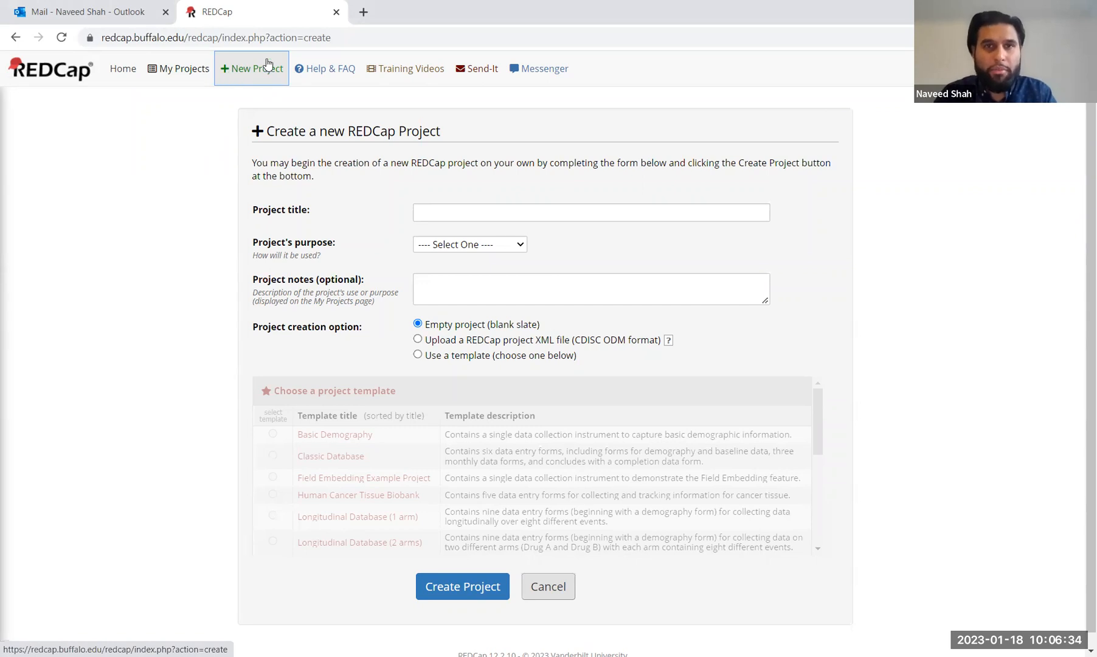
Step: Start a new project titled 'Pets and Happiness' with purpose 'Practice / Just for fun'
click(253, 73)
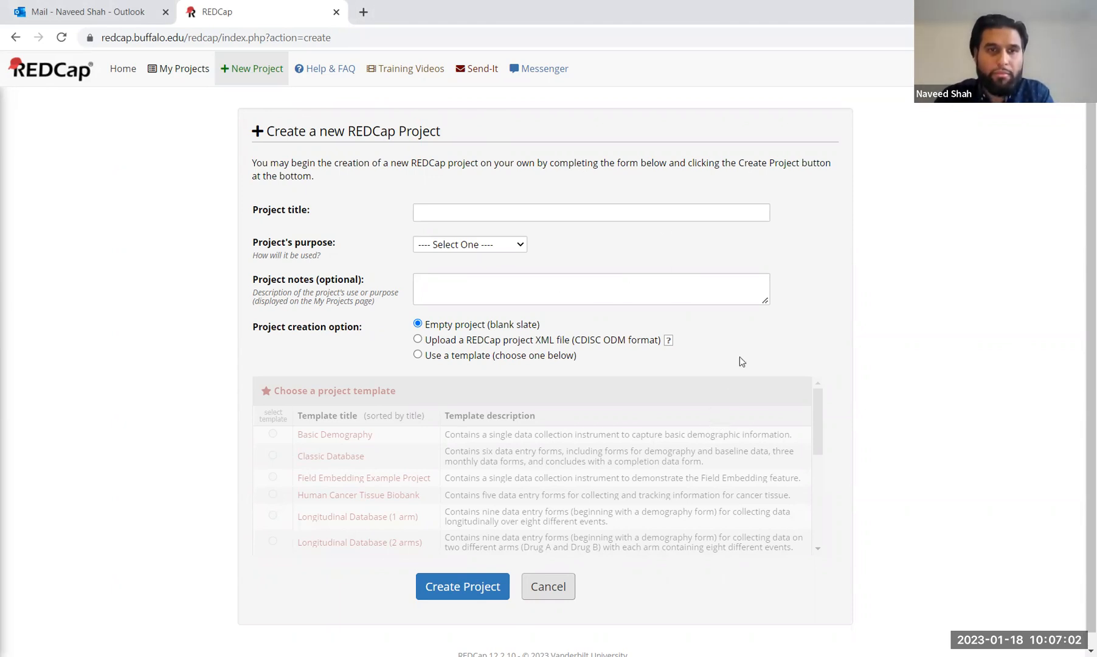
click(570, 217)
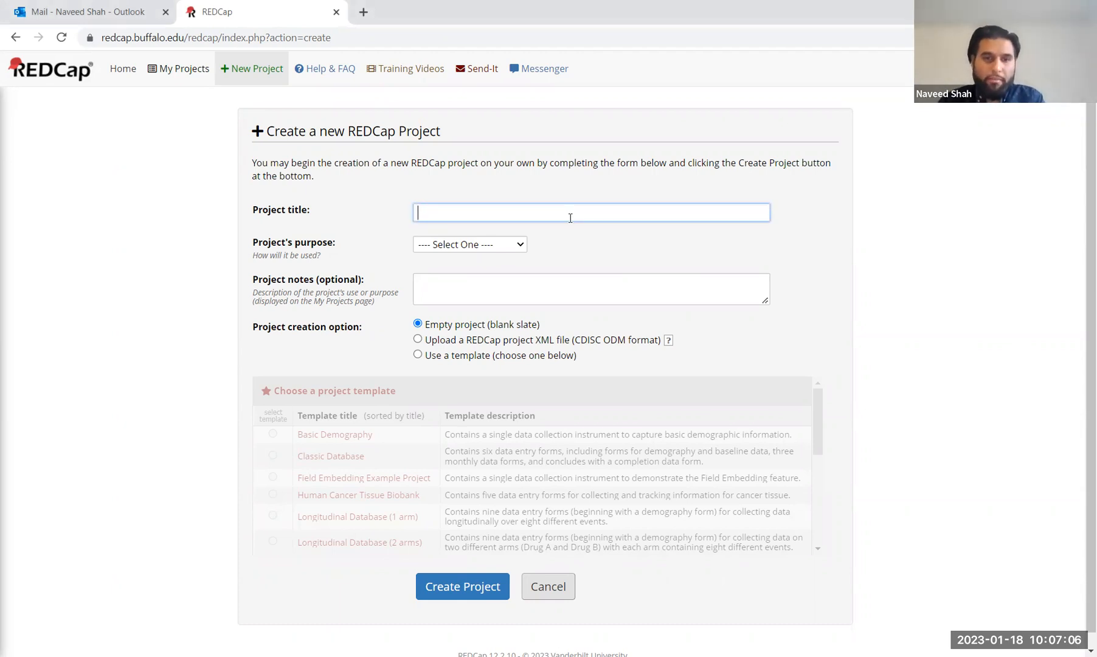
text(P)
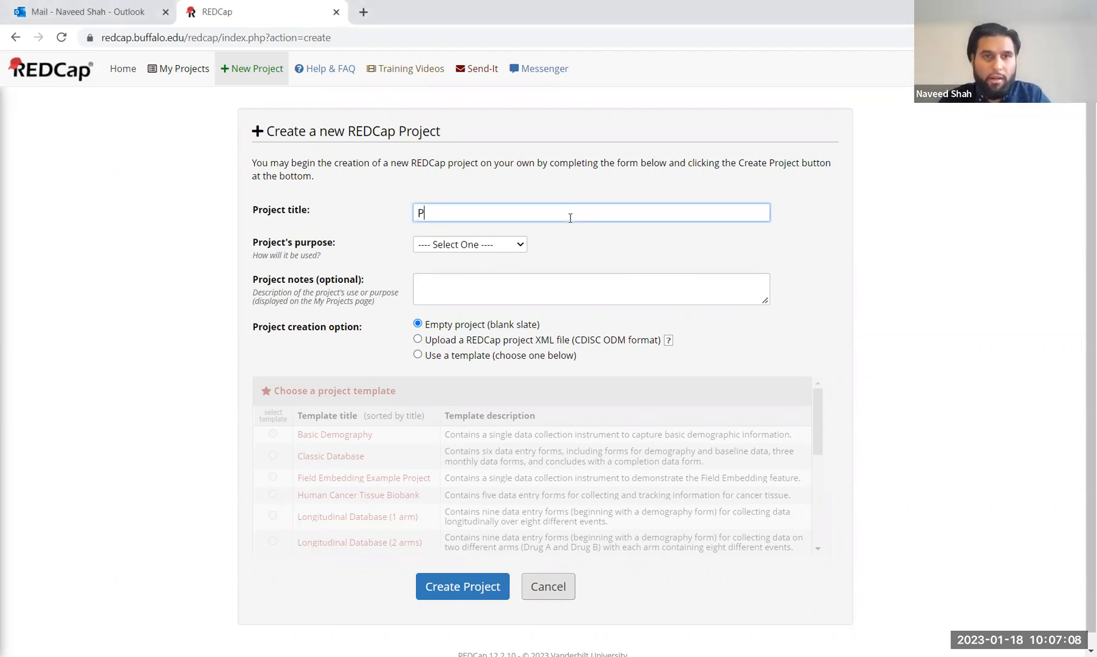
text(ets and h)
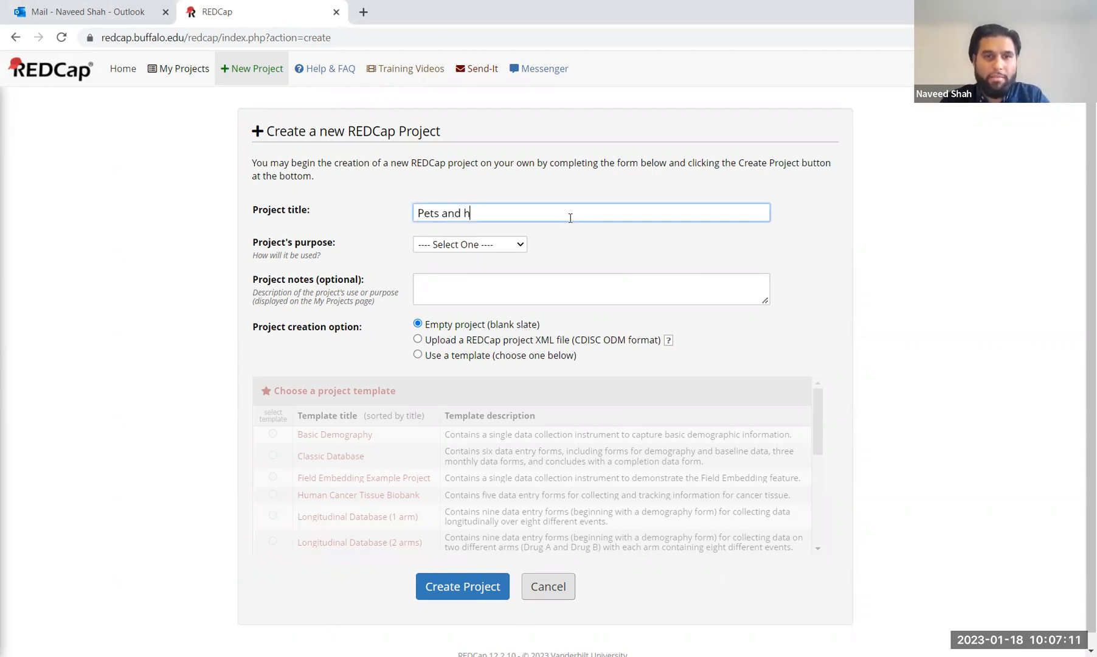
key(BackSpace)
text(Happ)
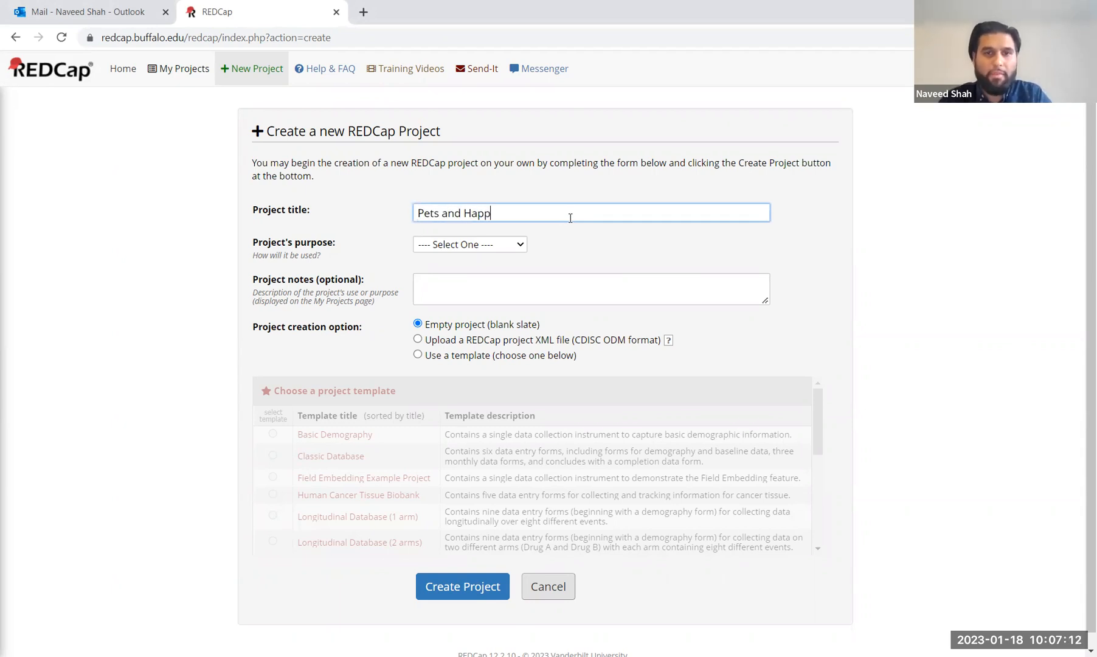
text(iness)
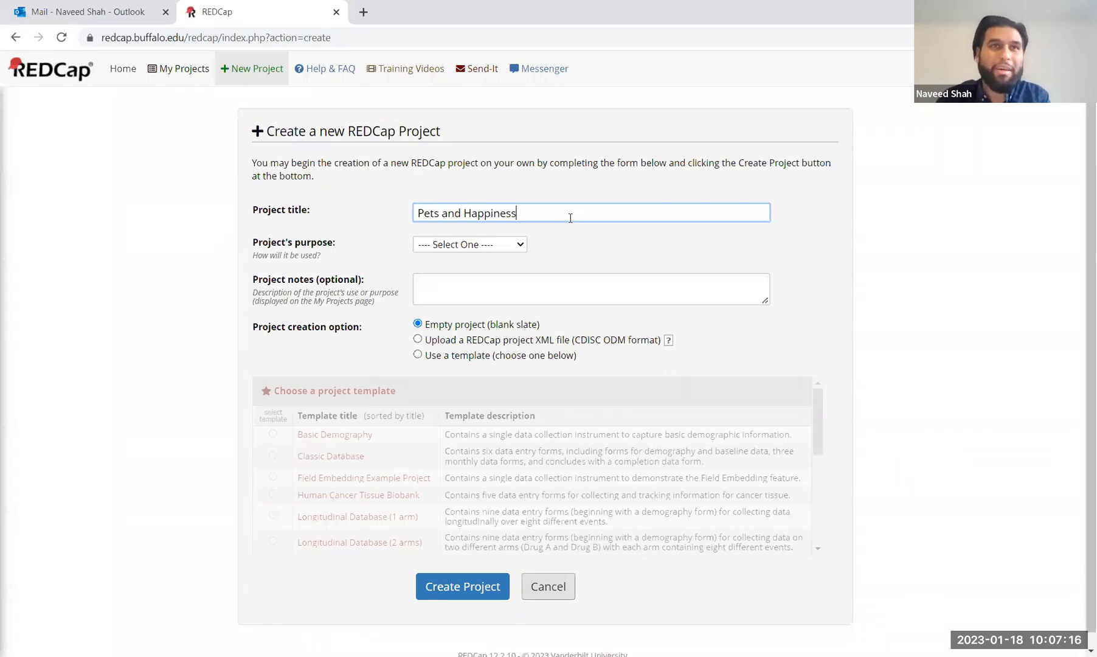
click(521, 245)
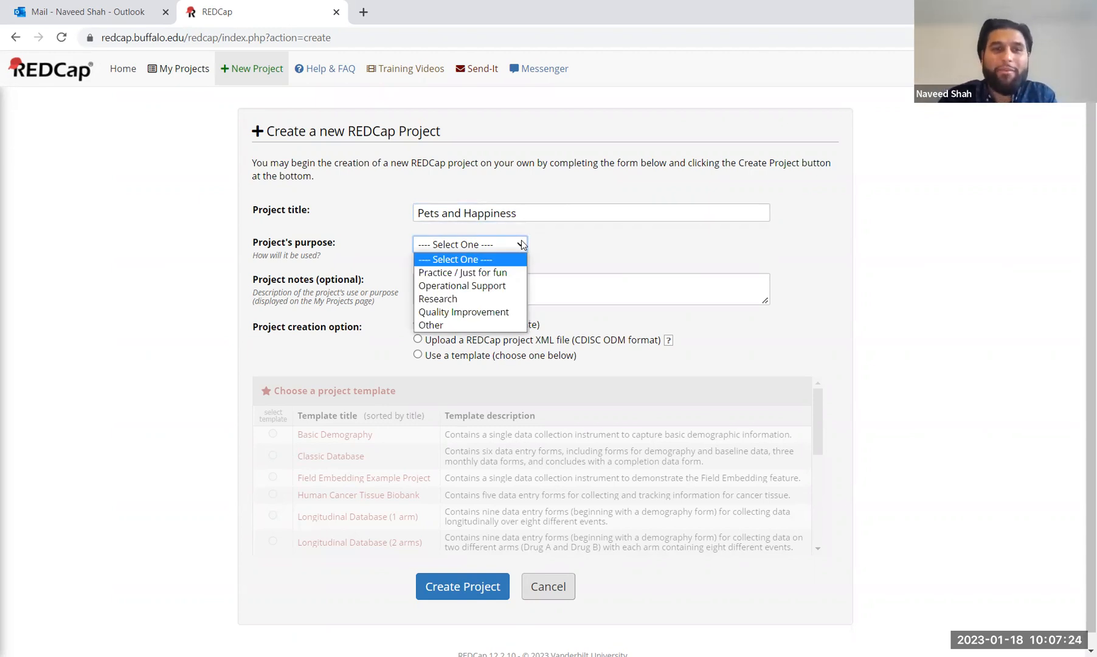
click(466, 274)
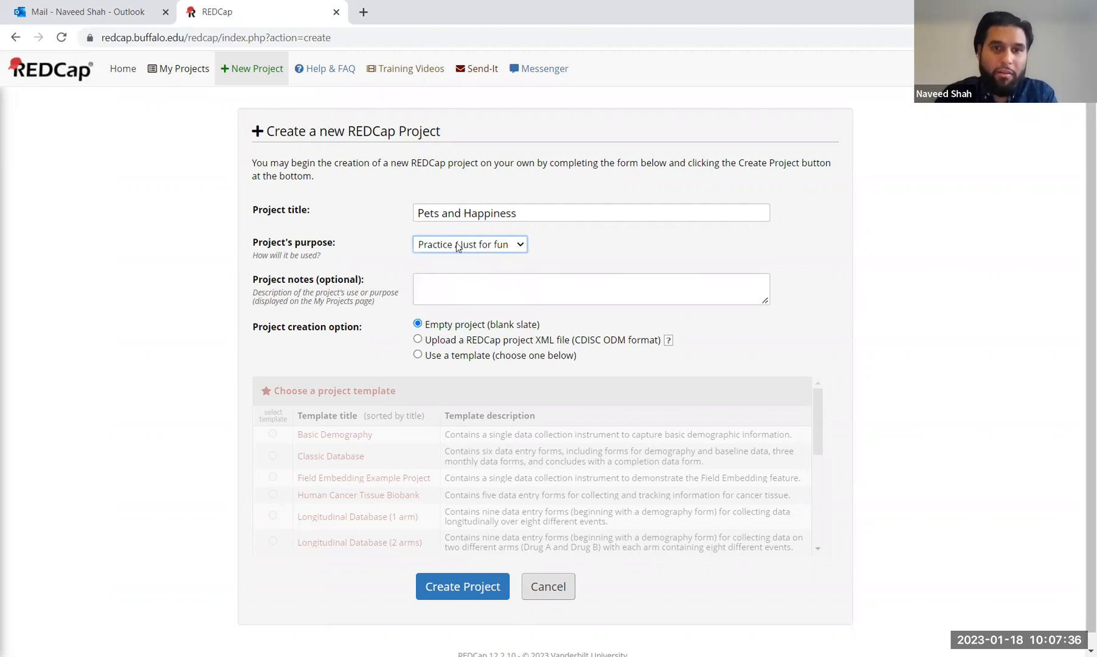
Step: Write project notes about correlations between having a pet and overall happiness, fixing the 'hapiness' typo
click(488, 290)
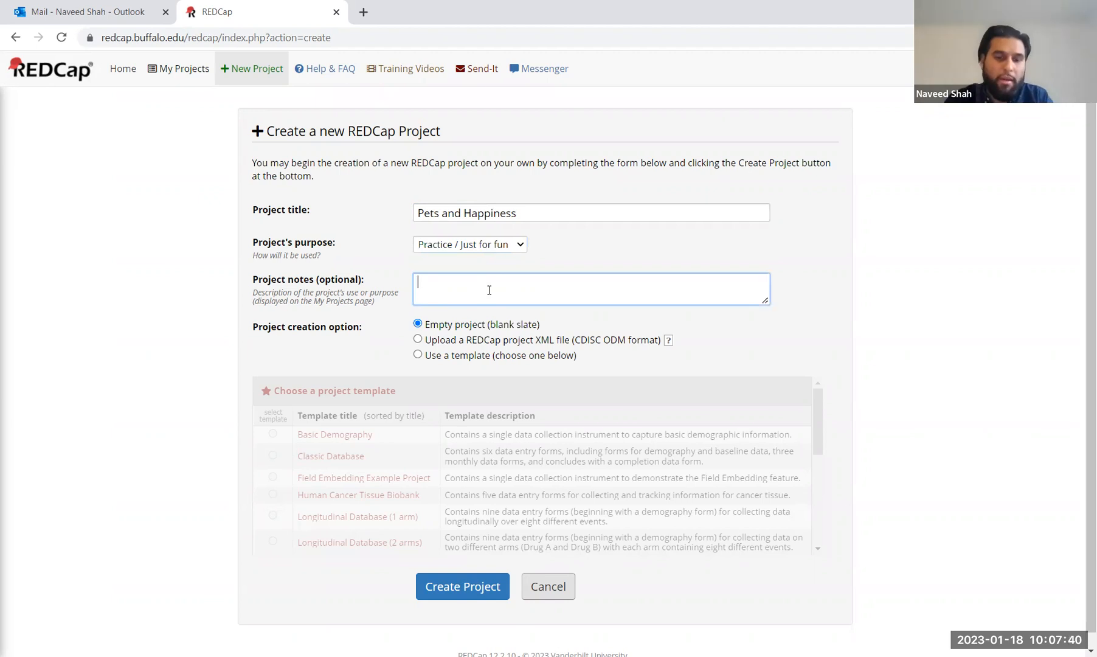
text(Brief surv)
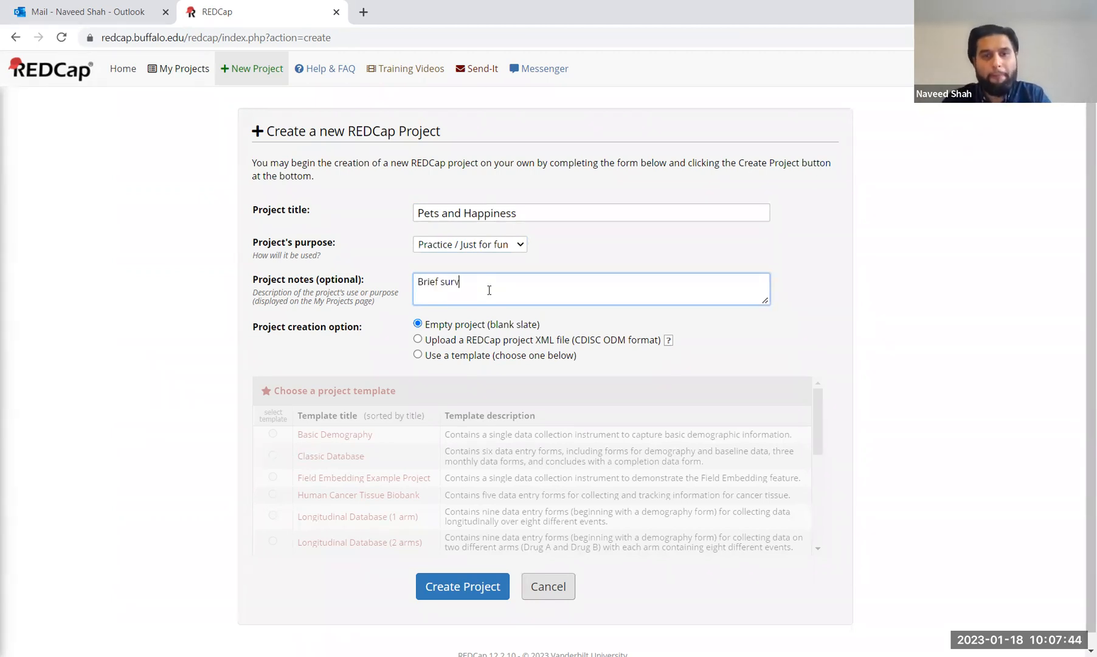
text(ey to learn )
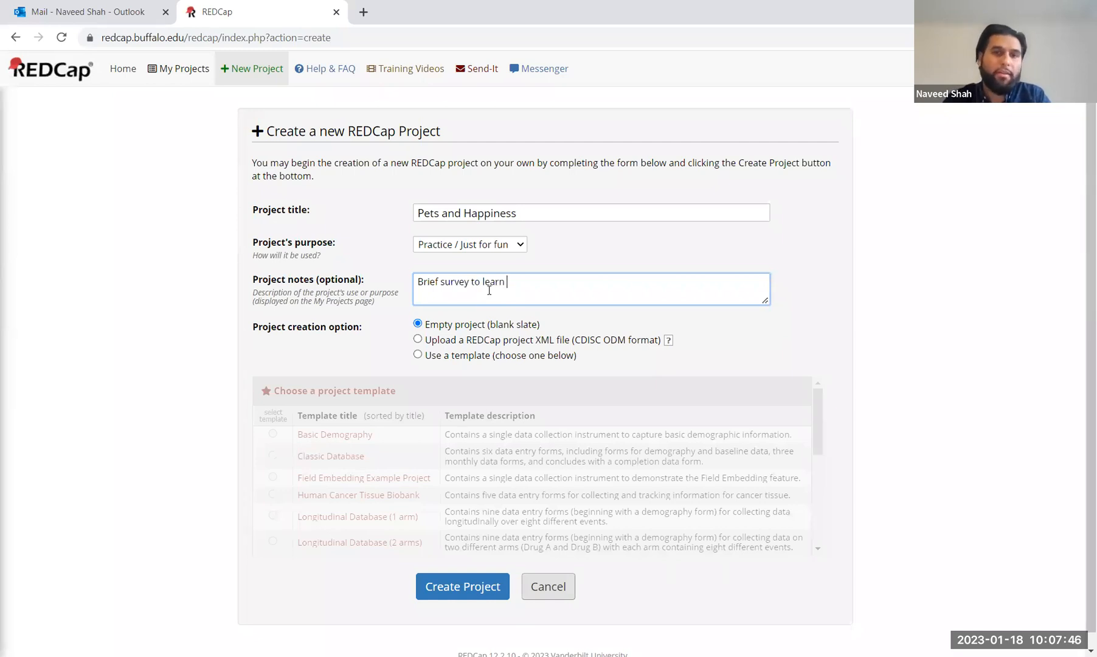
text(any possible )
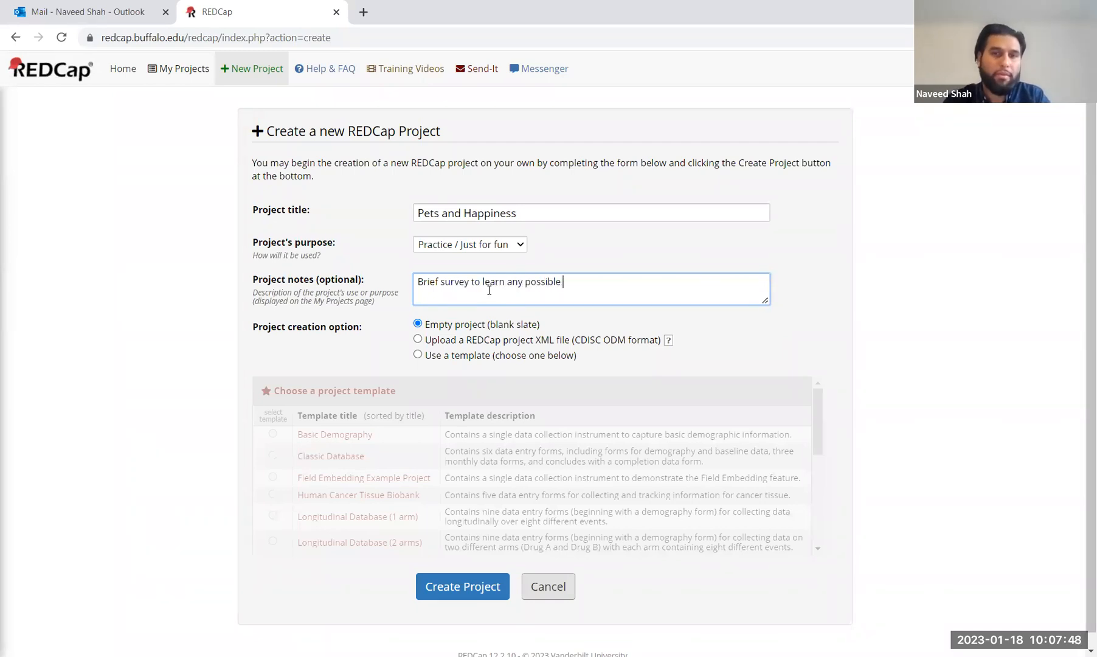
text(correla)
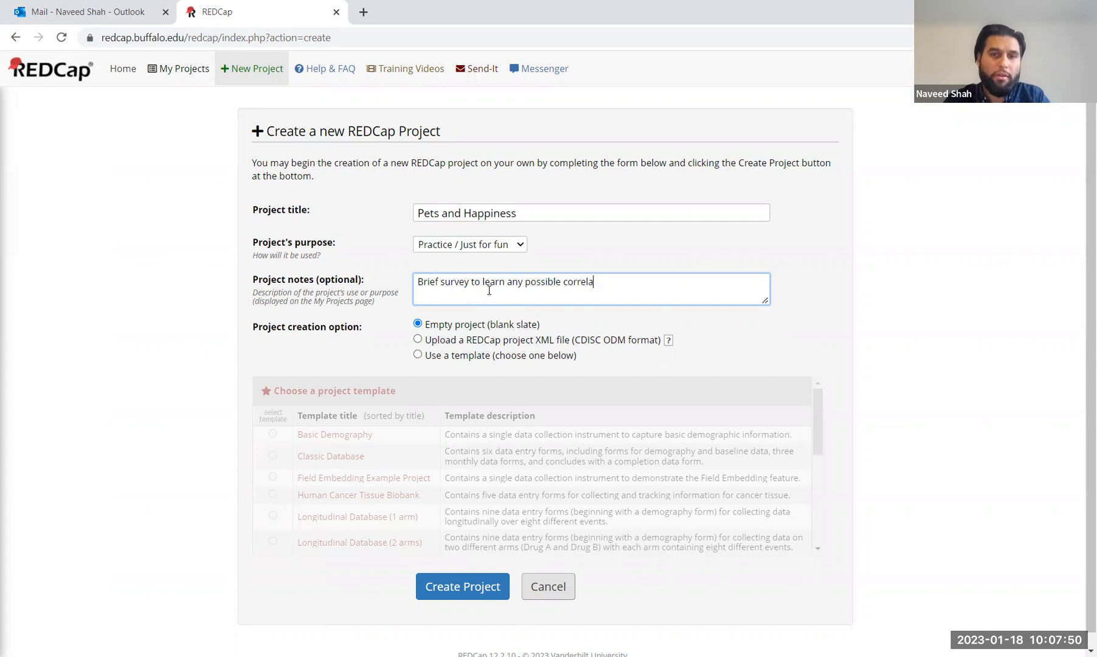
text(tions between having)
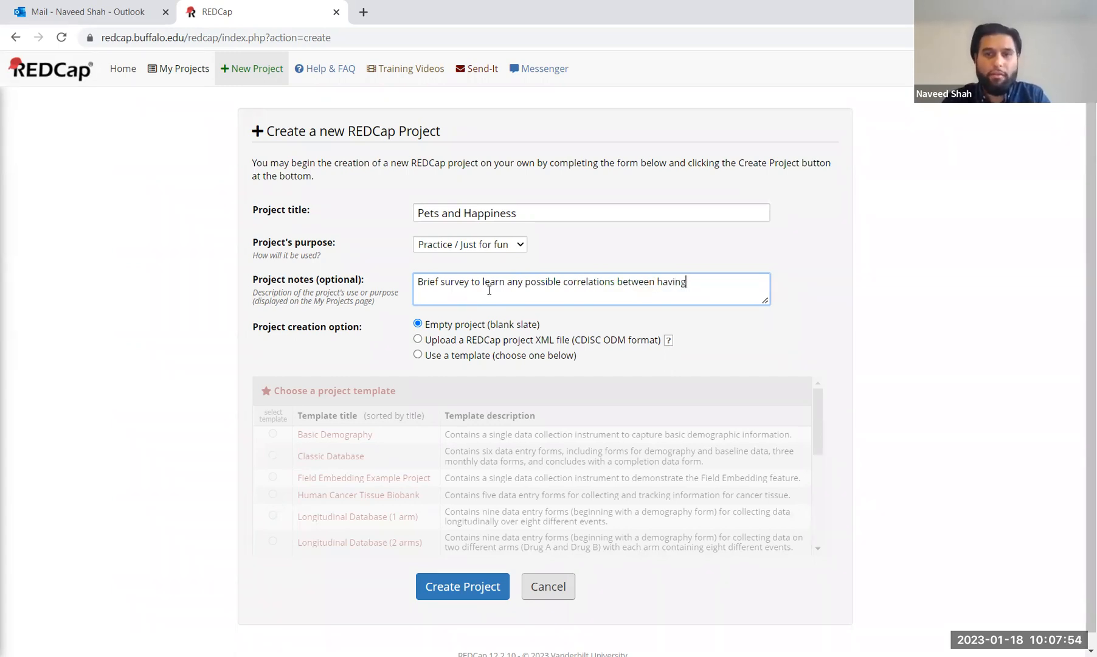
text( a pet and overall hapiness.)
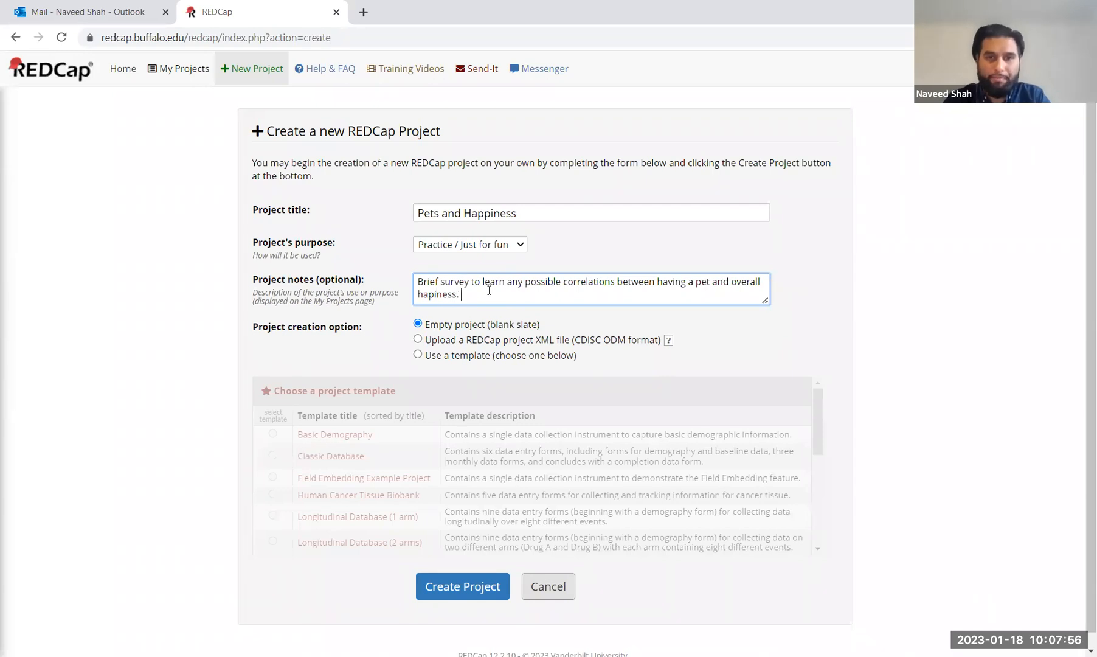
click(434, 296)
text(p)
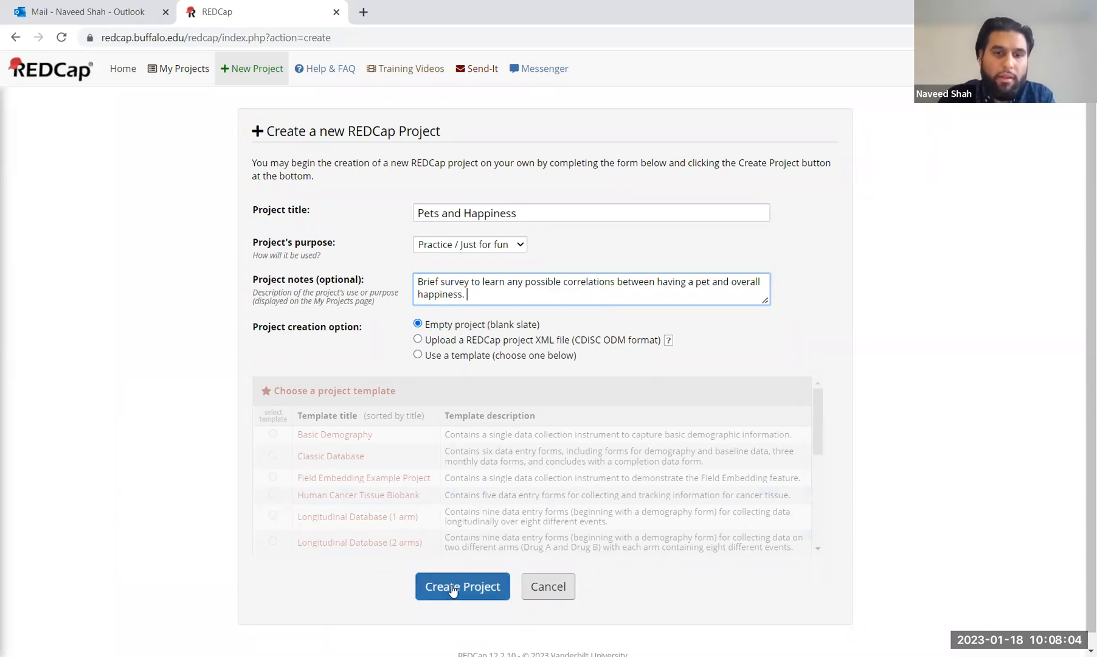
Step: Create the project and accept the data collection notice
right_click(455, 590)
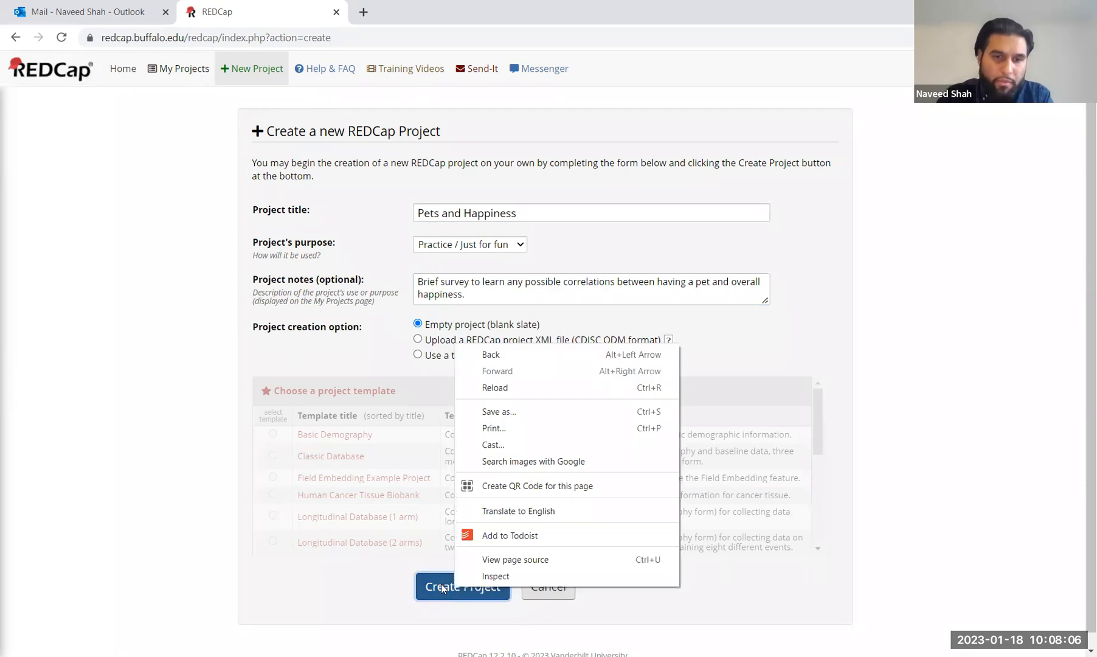
click(440, 582)
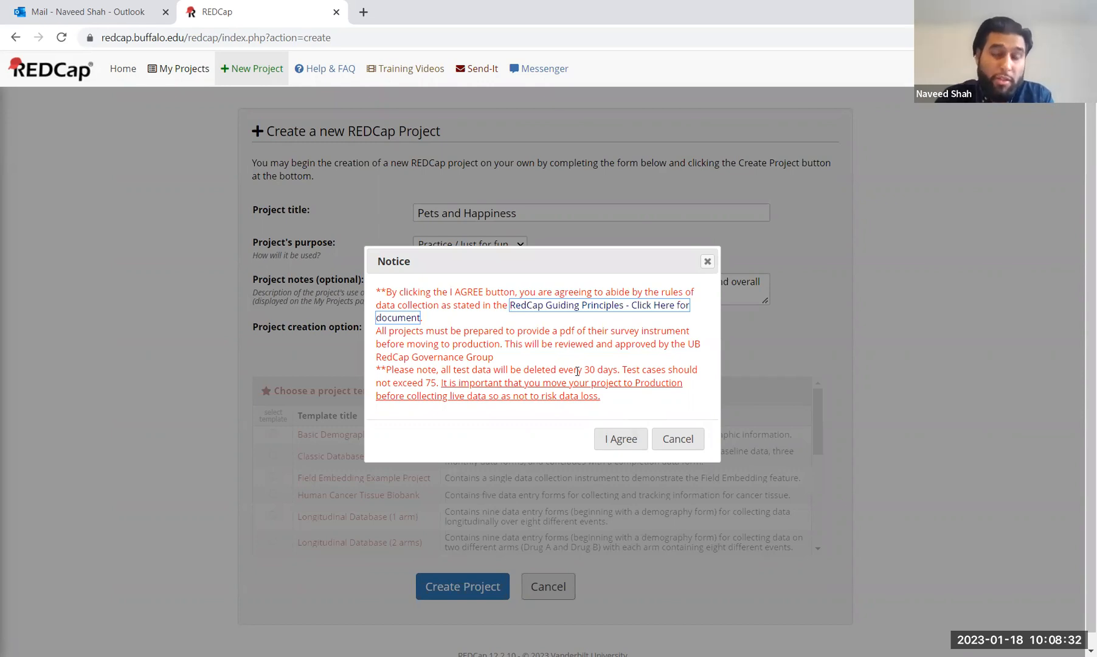
click(616, 443)
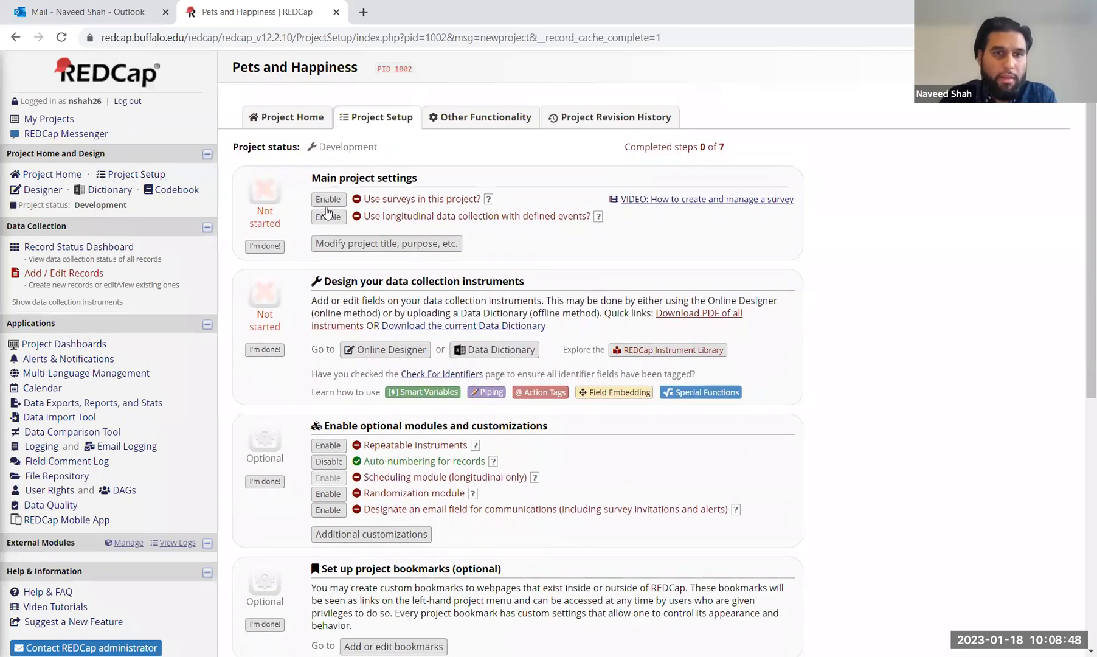
Step: Enable surveys and longitudinal data collection with defined events for the project
click(329, 200)
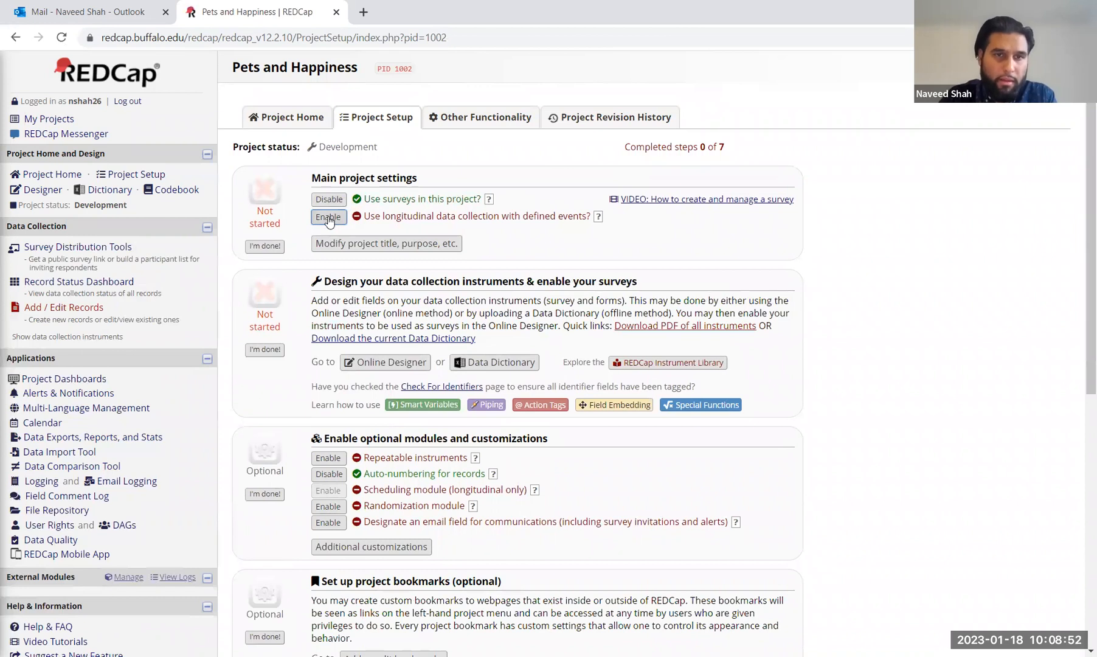
click(329, 218)
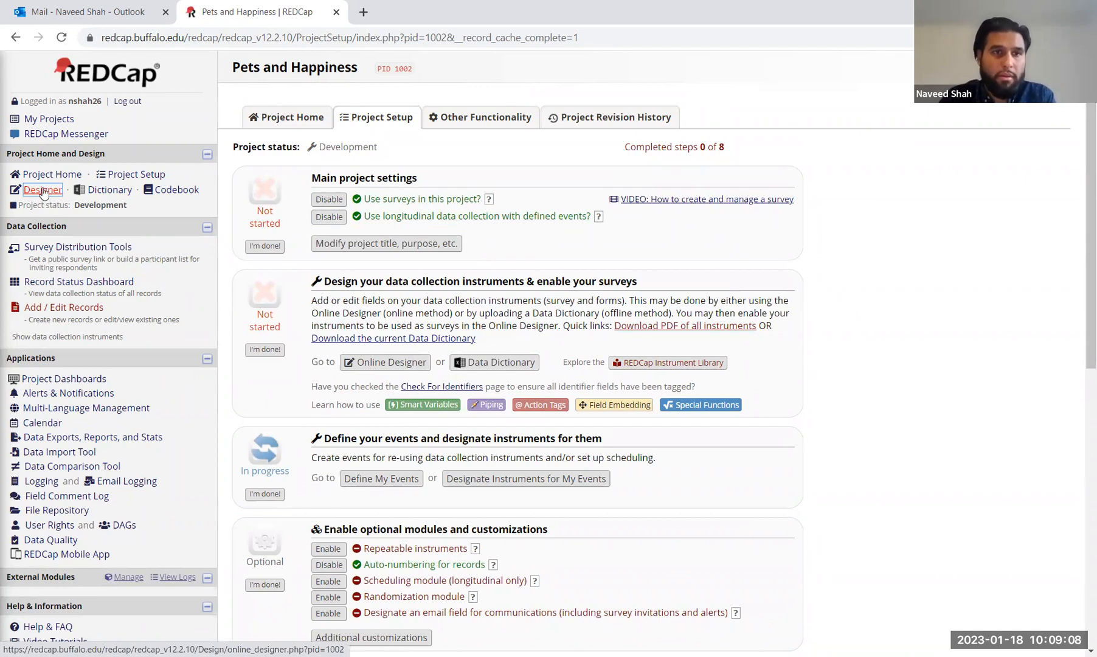
Step: Enable Form 1 as a survey in the Online Designer and retitle it 'Pets and Happiness'
click(43, 191)
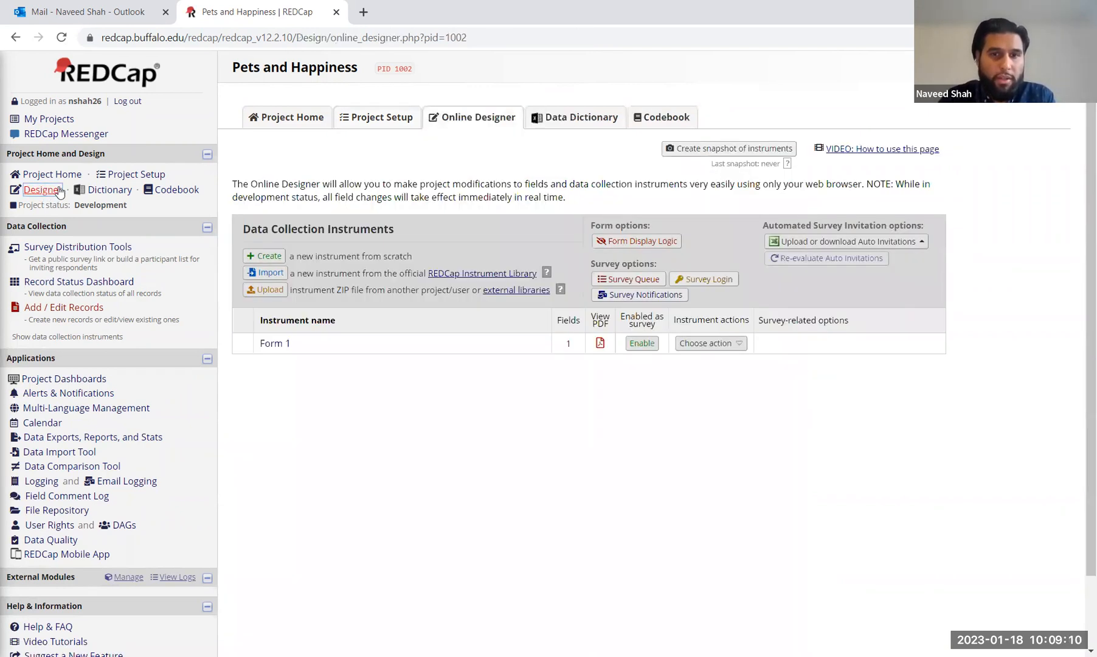
click(645, 345)
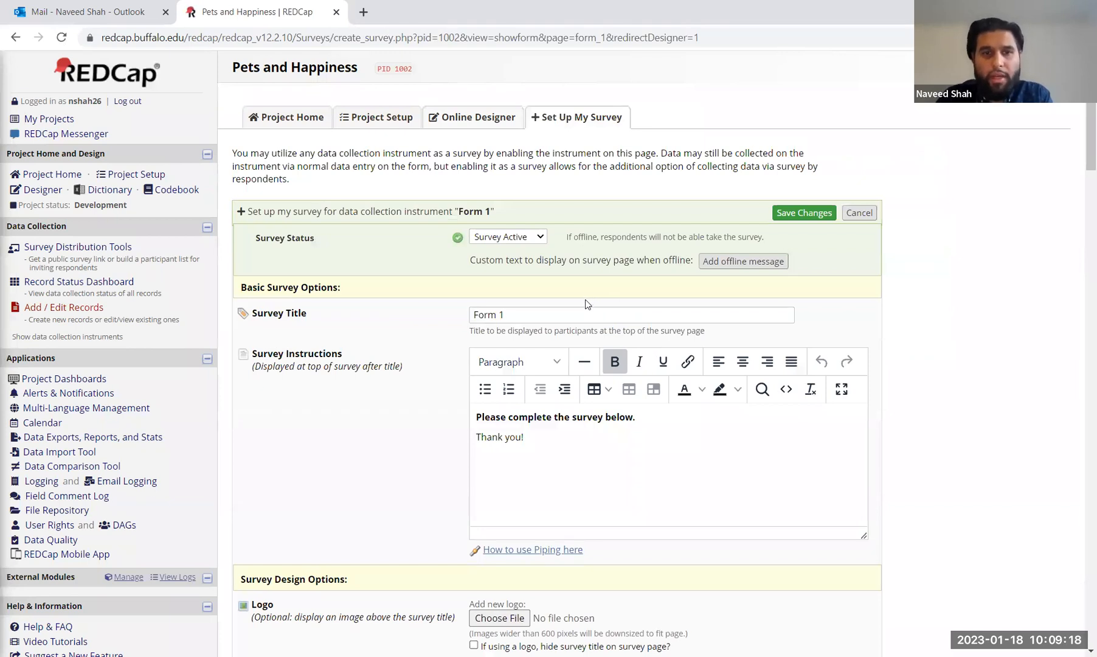
drag(581, 311, 459, 318)
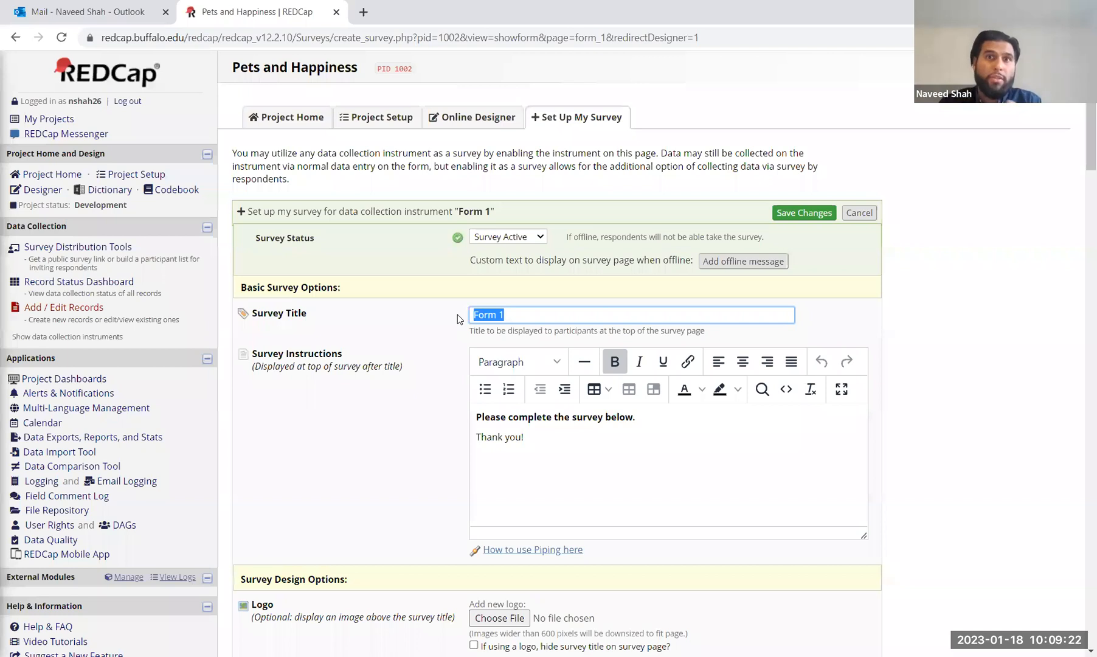
text(P)
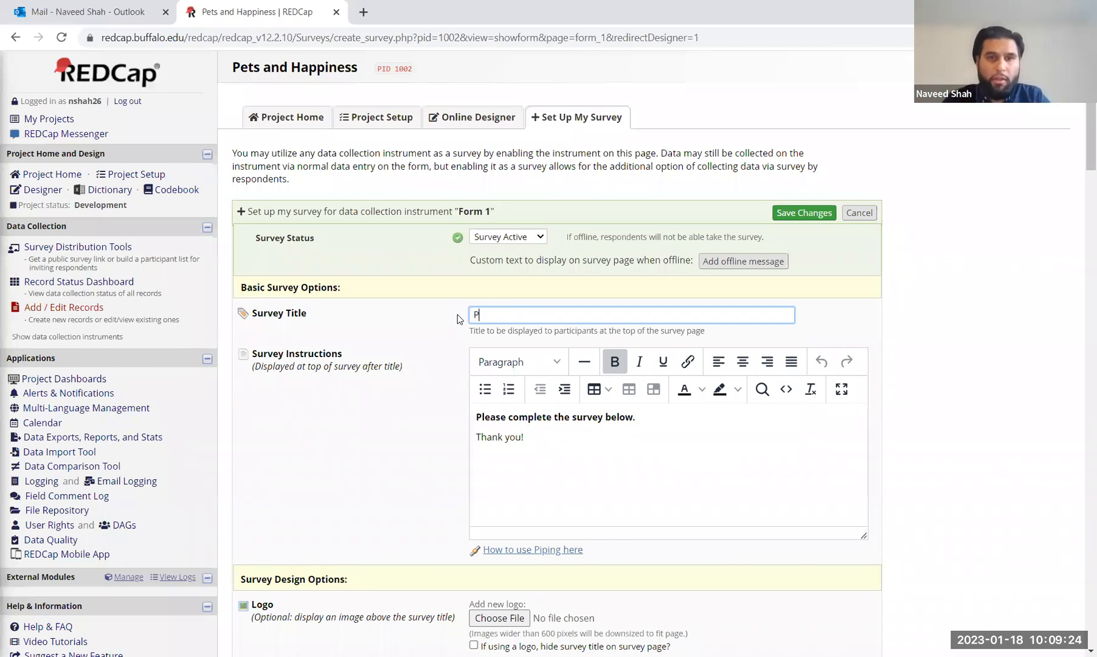
text(ets and Happ)
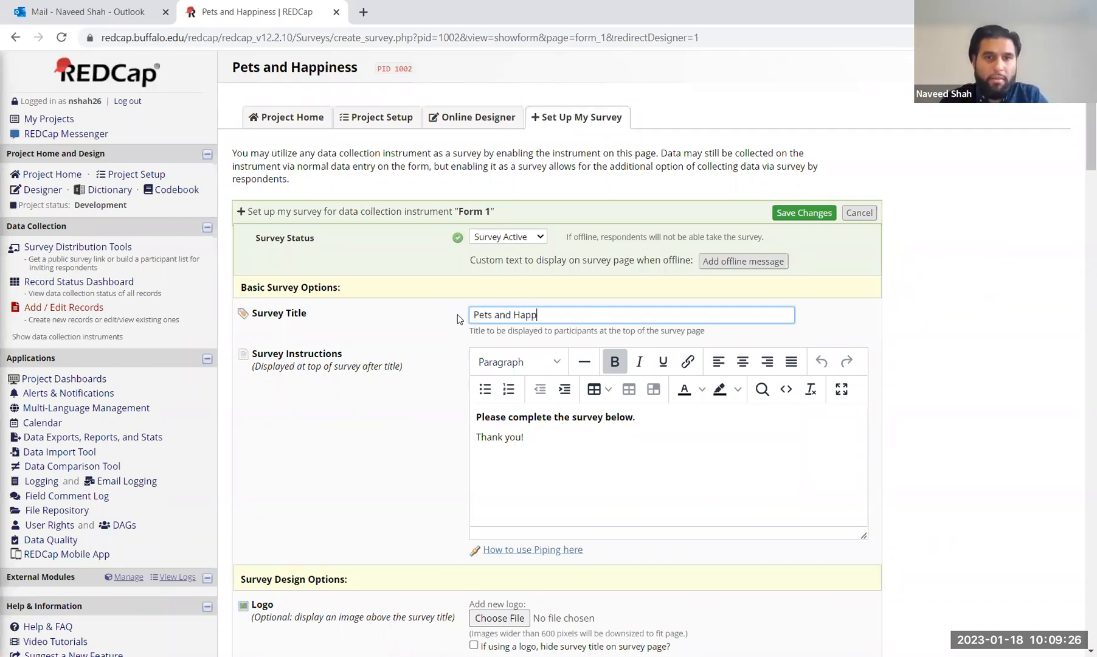
text(iness)
click(735, 490)
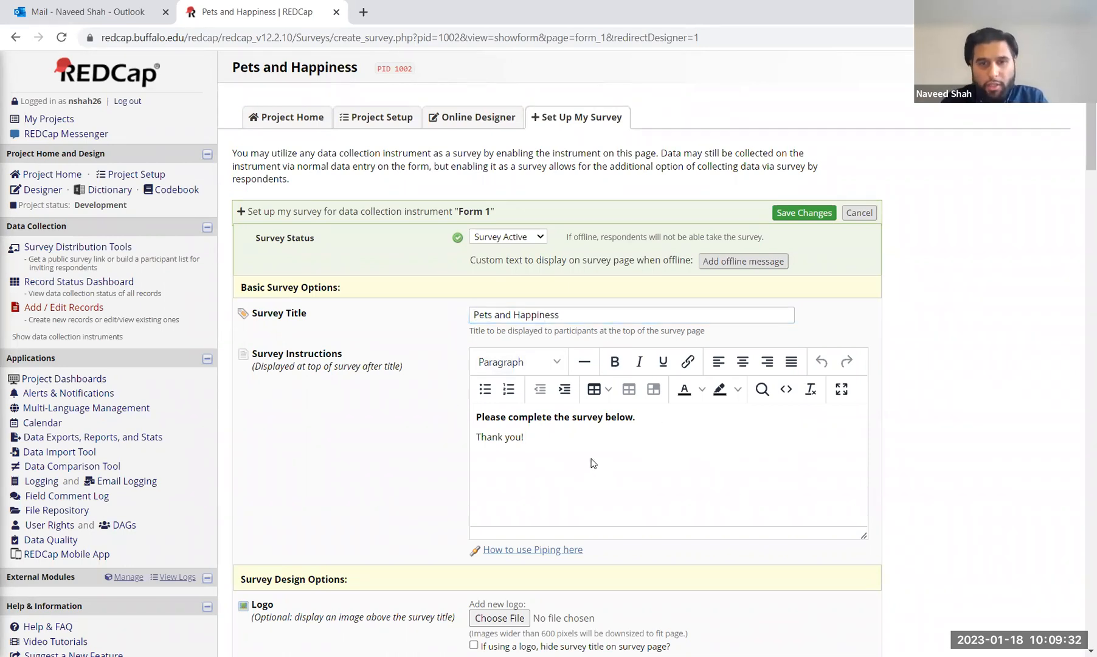
Step: Replace the default survey instructions with the pet-and-happiness study description ending 'Thank you!'
shift+click(473, 420)
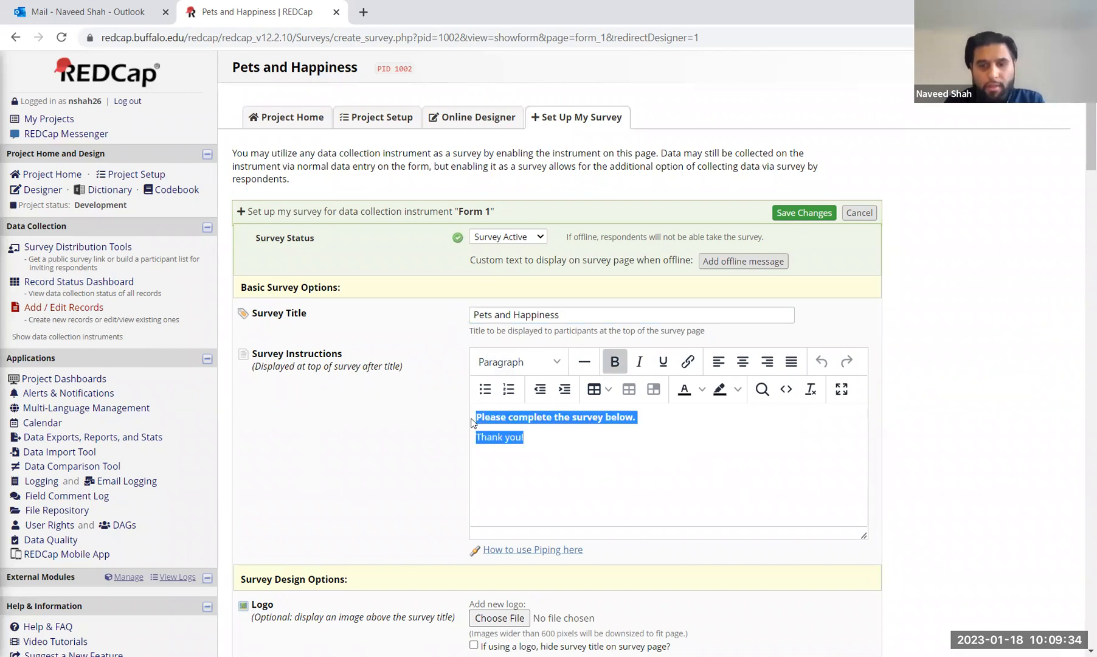
key(BackSpace)
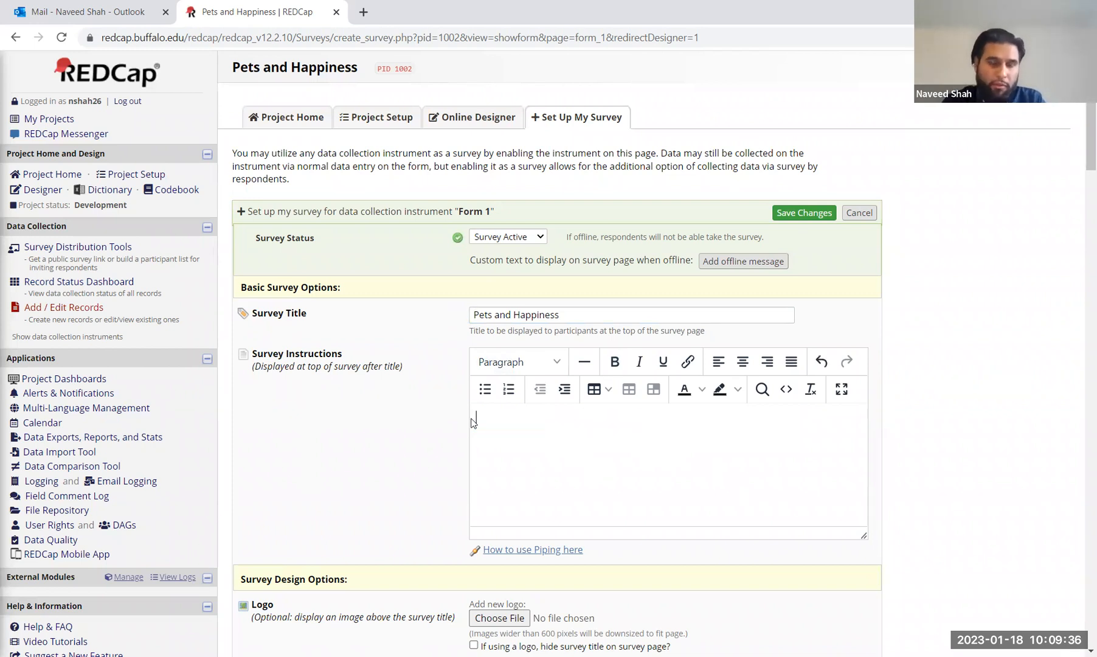
click(473, 423)
text(A brief su)
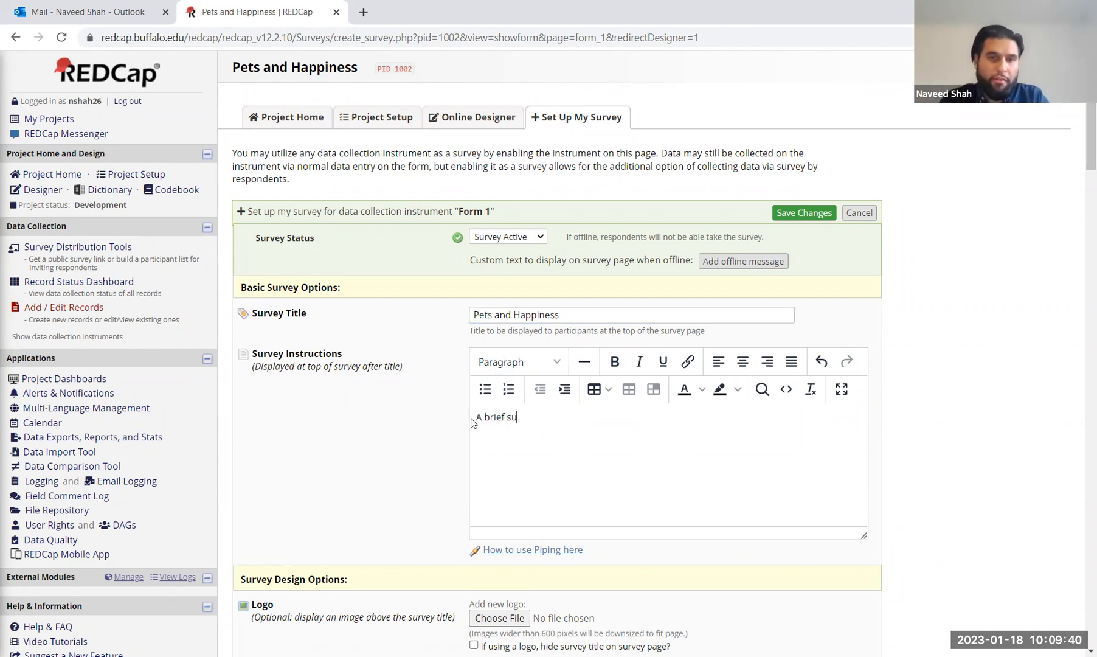
text(rvey to study a)
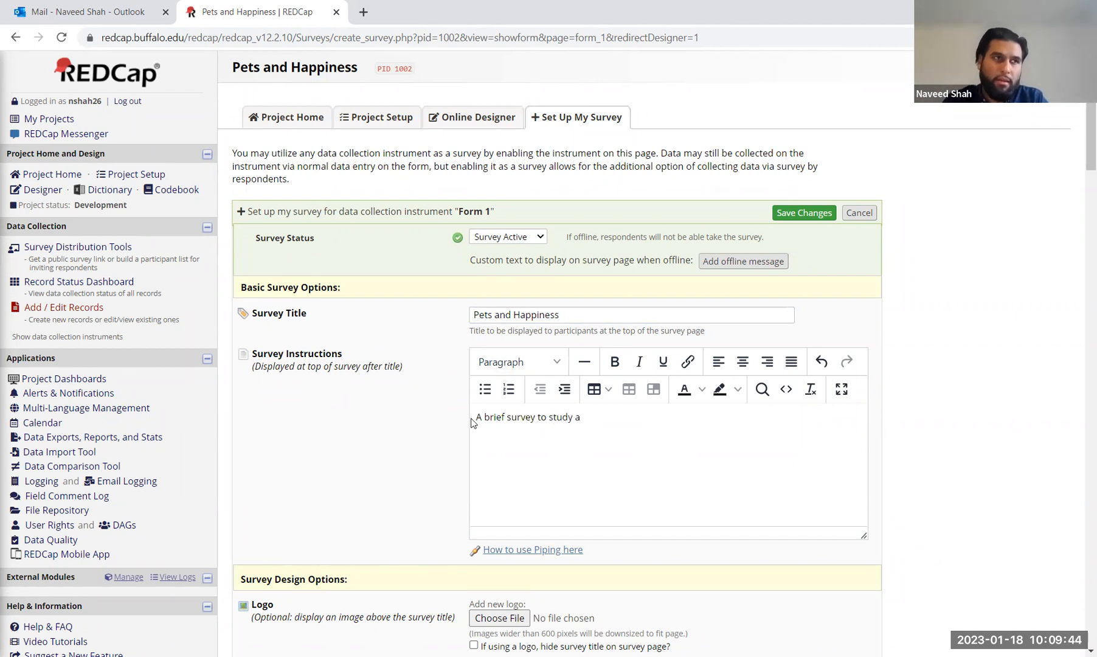
key(BackSpace)
text(any )
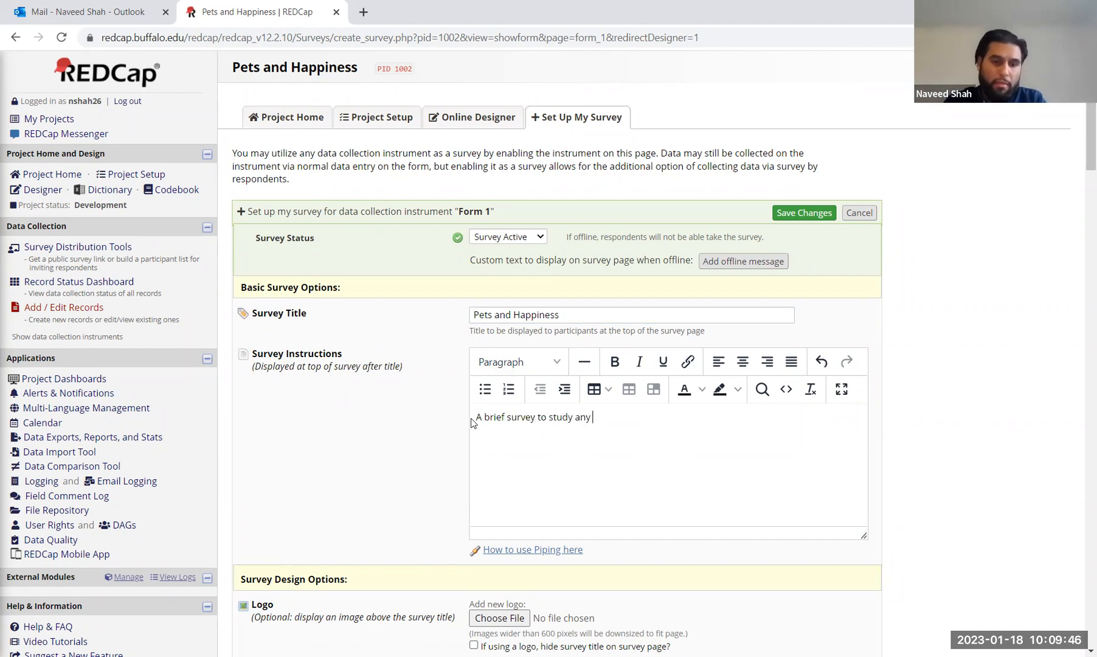
text(potential correl)
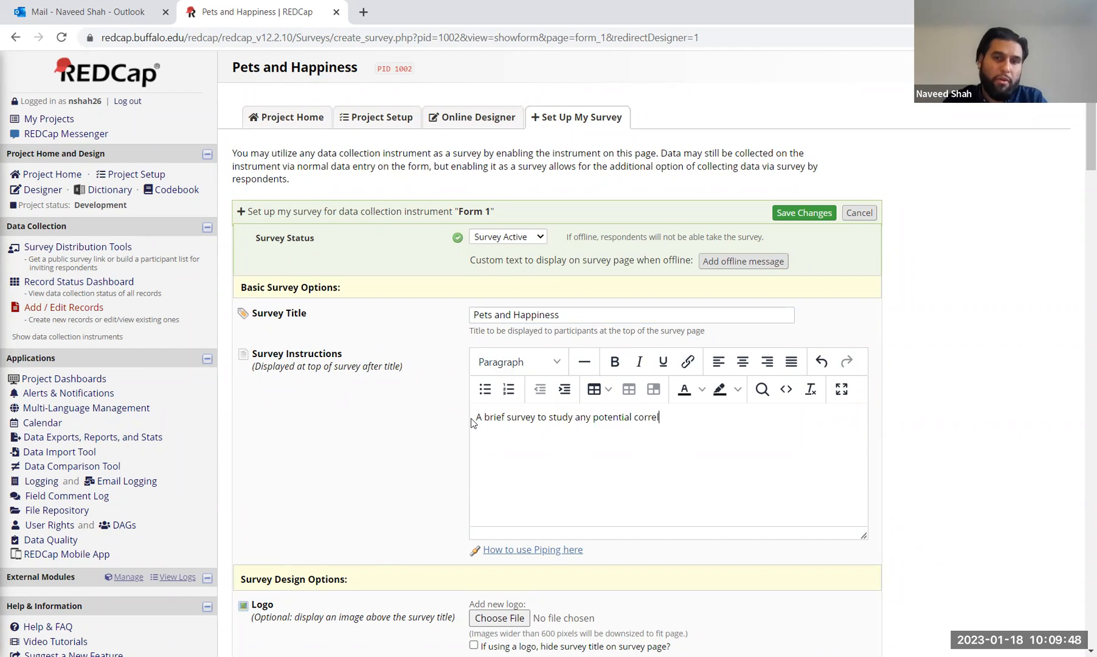
text(ations between )
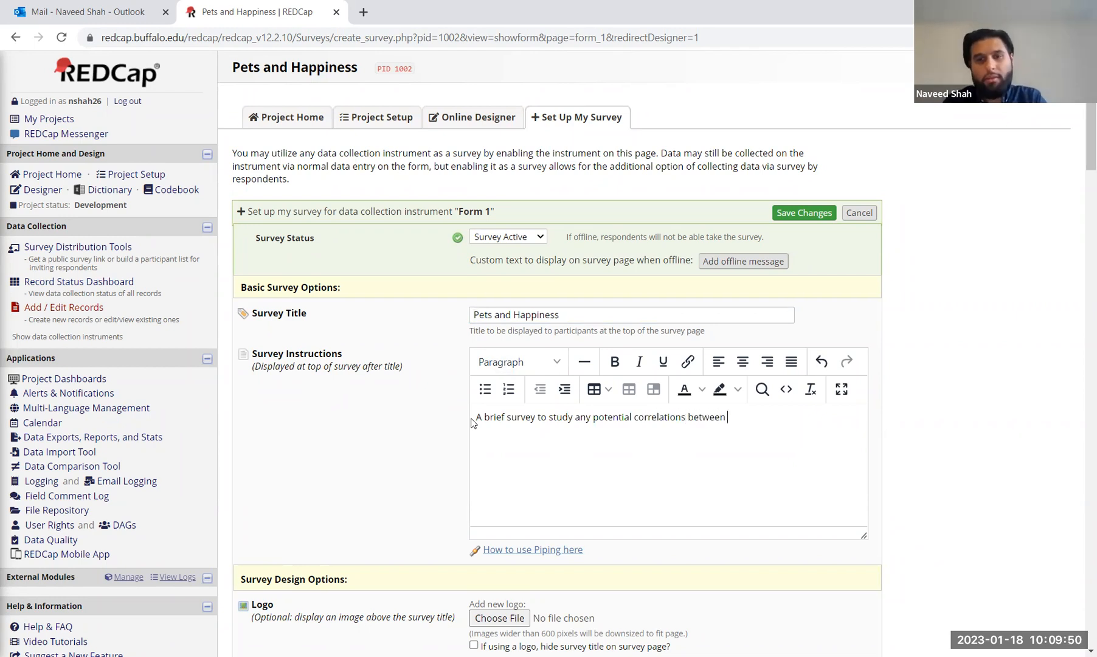
text(having a )
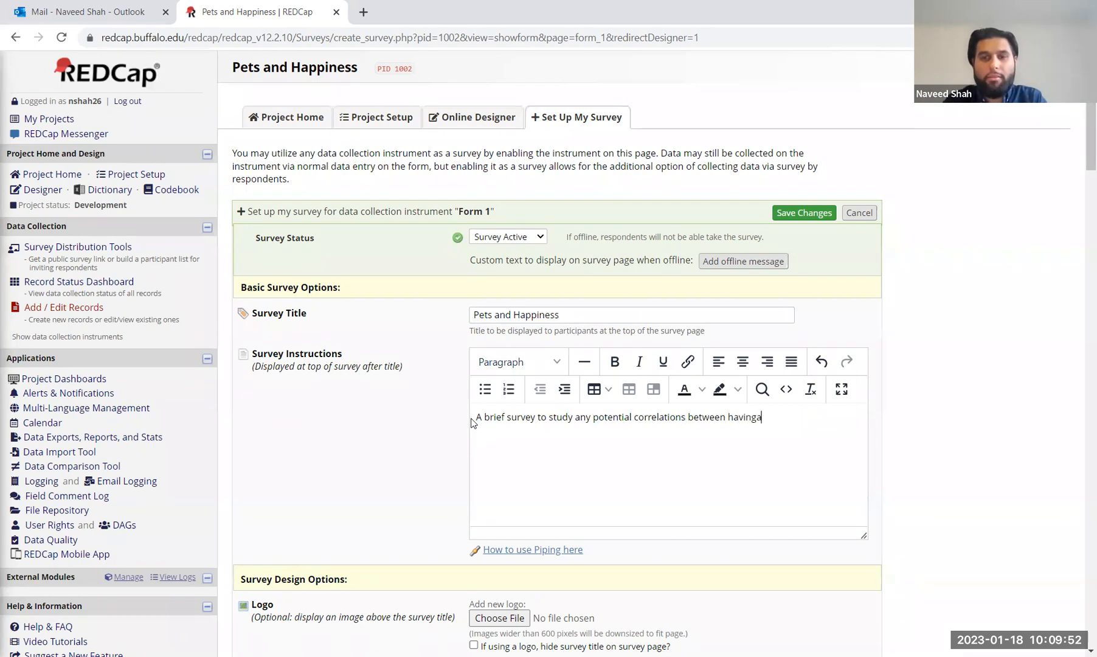
text(pet and happines)
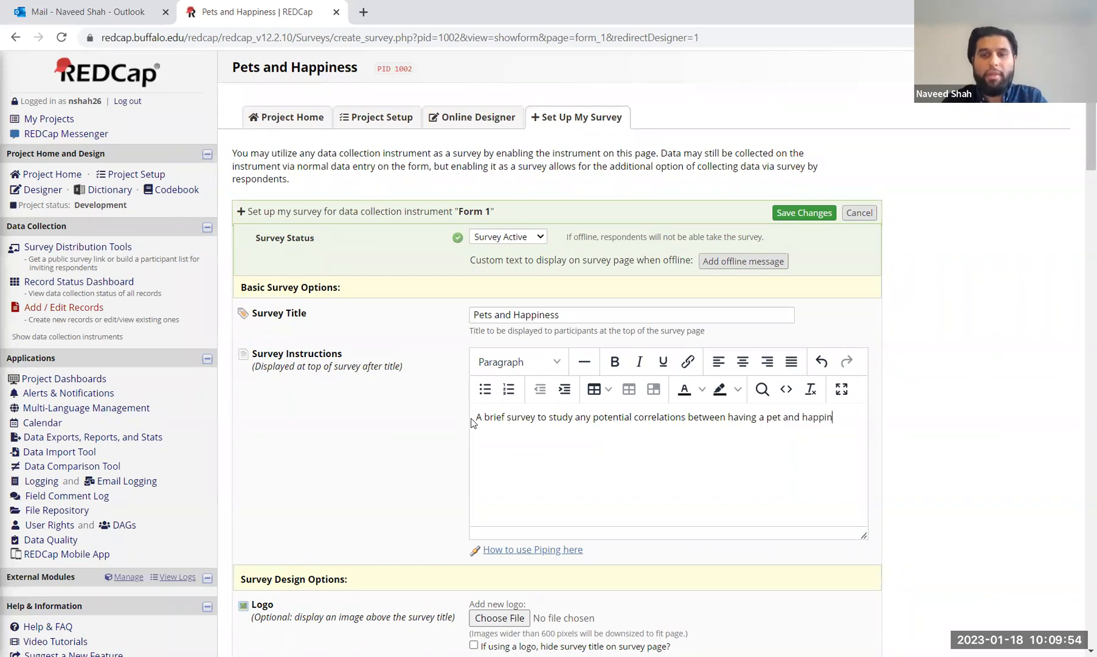
key(BackSpace)
key(BackSpace)
key(BackSpace)
key(BackSpace)
key(BackSpace)
key(BackSpace)
key(BackSpace)
key(BackSpace)
text(over)
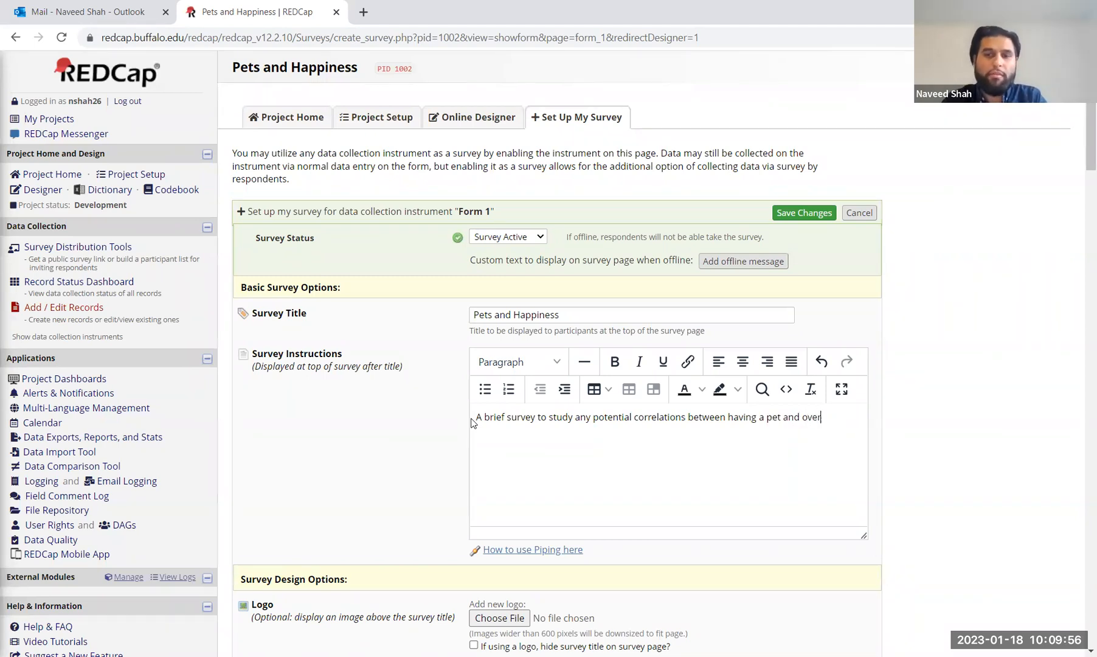
text(all happiness. )
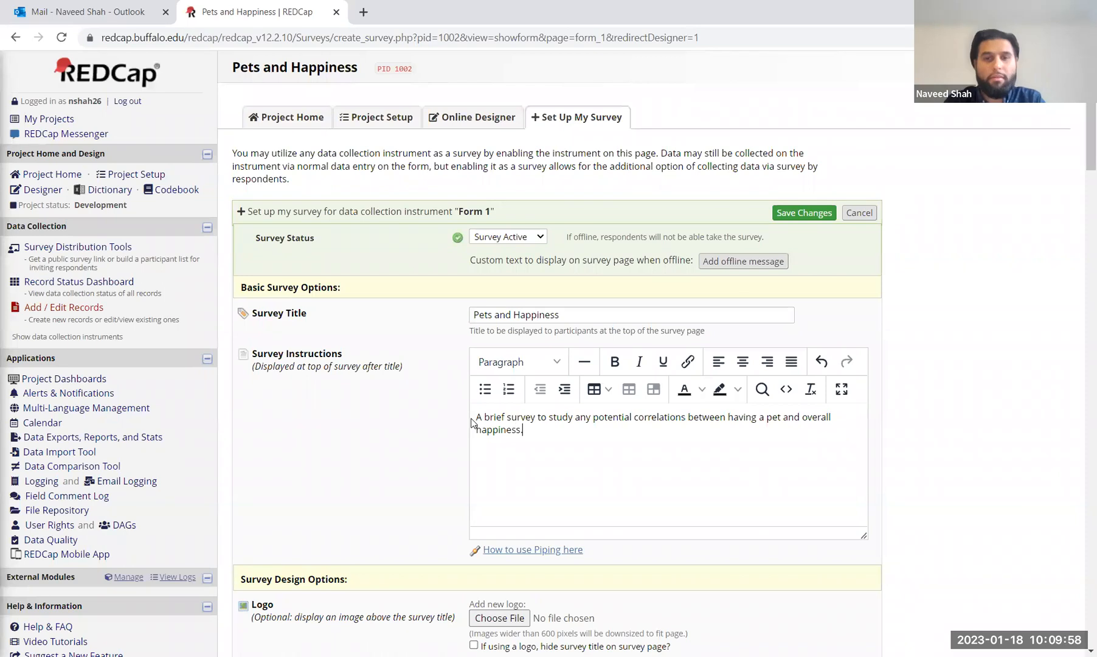
text(Please f)
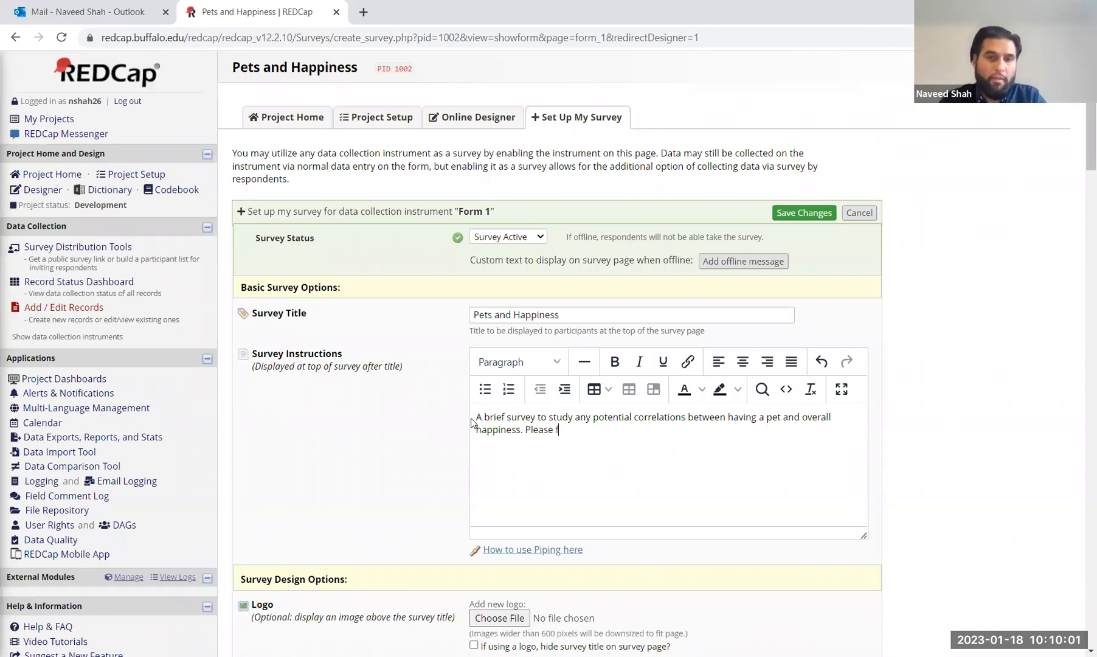
key(BackSpace)
text(ans)
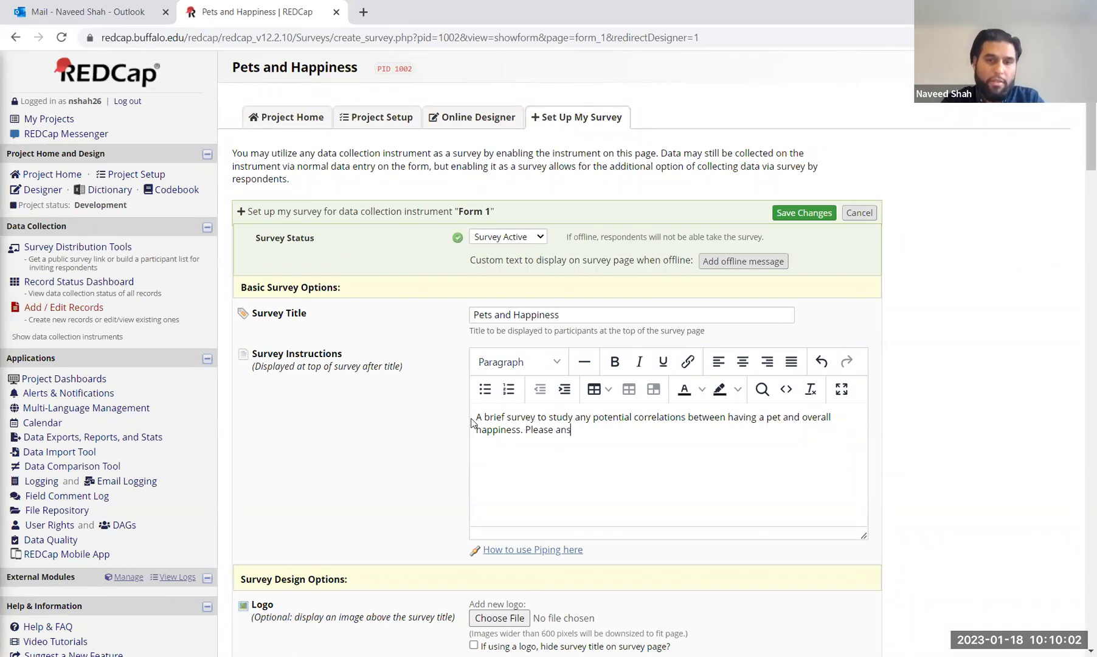
text(wer the questions belo)
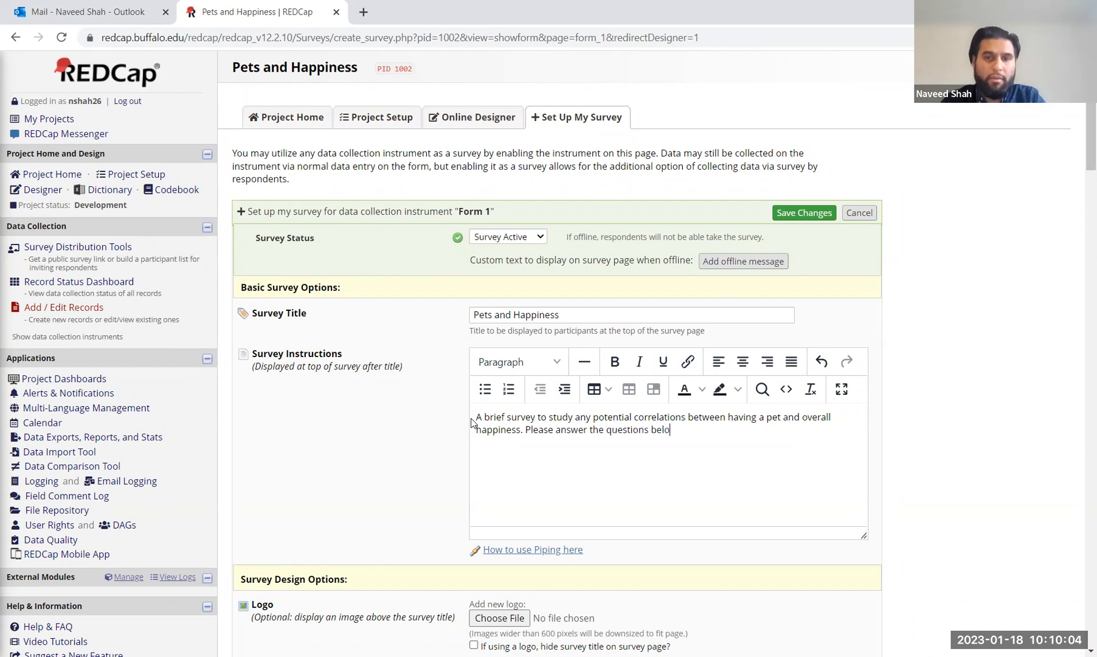
text(w to the best of your)
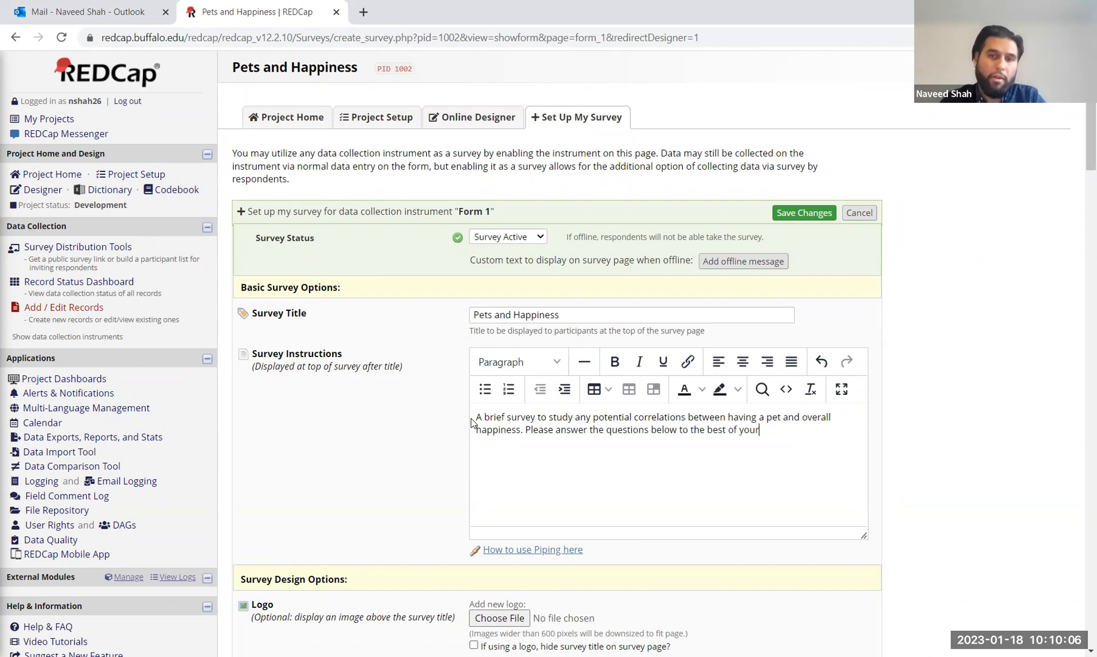
text( ability. T)
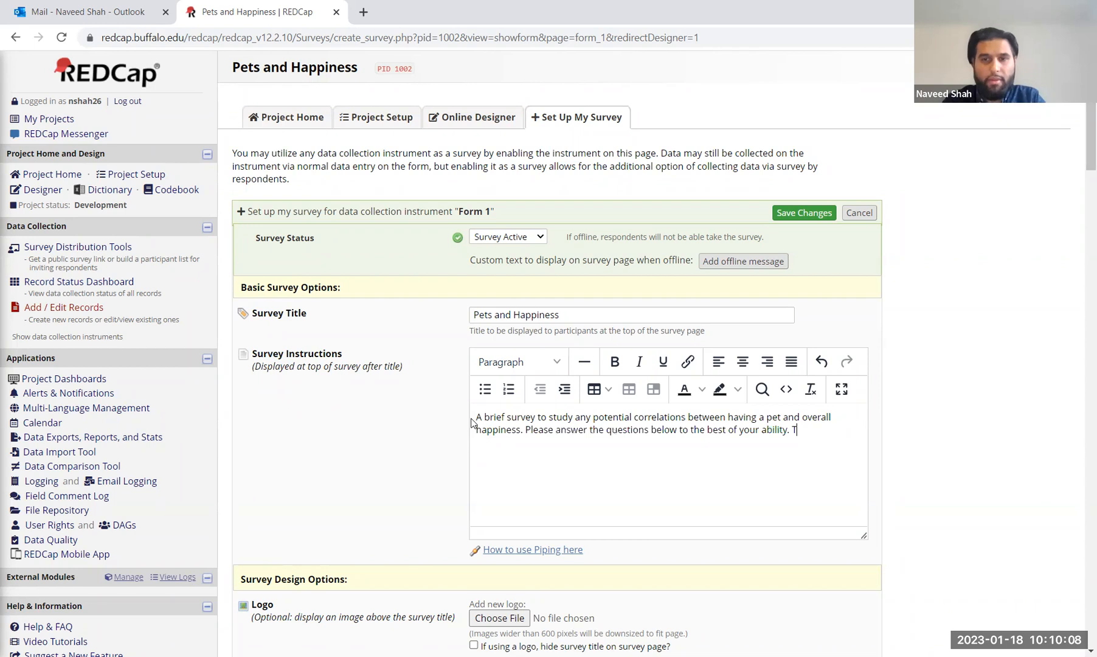
text(hank you!)
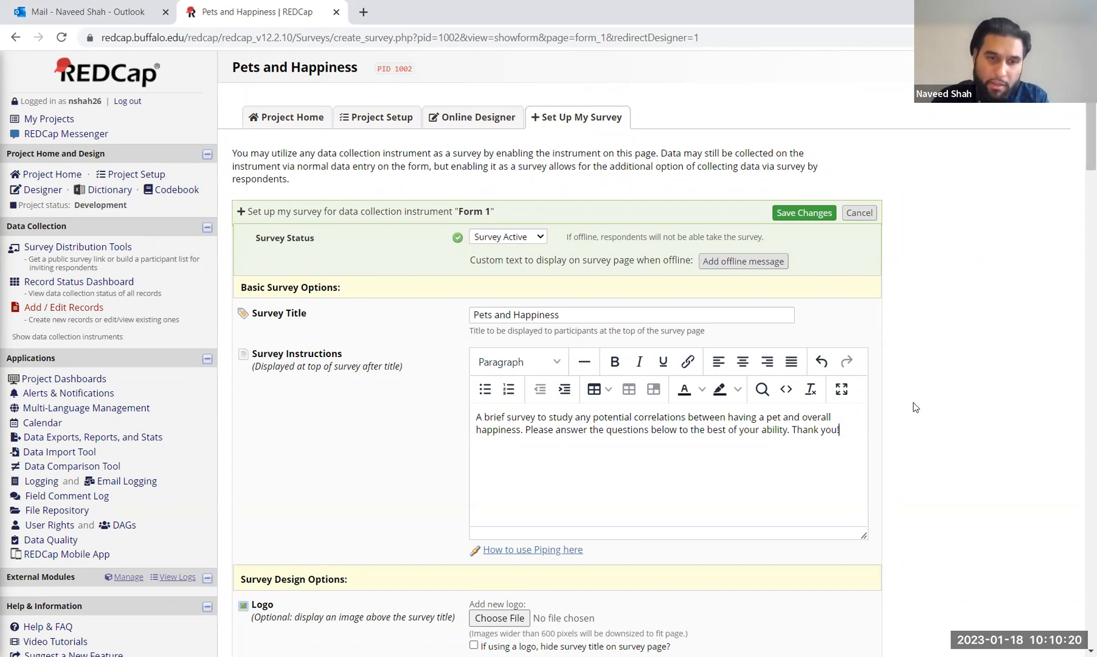
Step: Save Form 1's survey settings with the new title and instructions
scroll(947, 349, down, 2)
scroll(947, 349, down, 1)
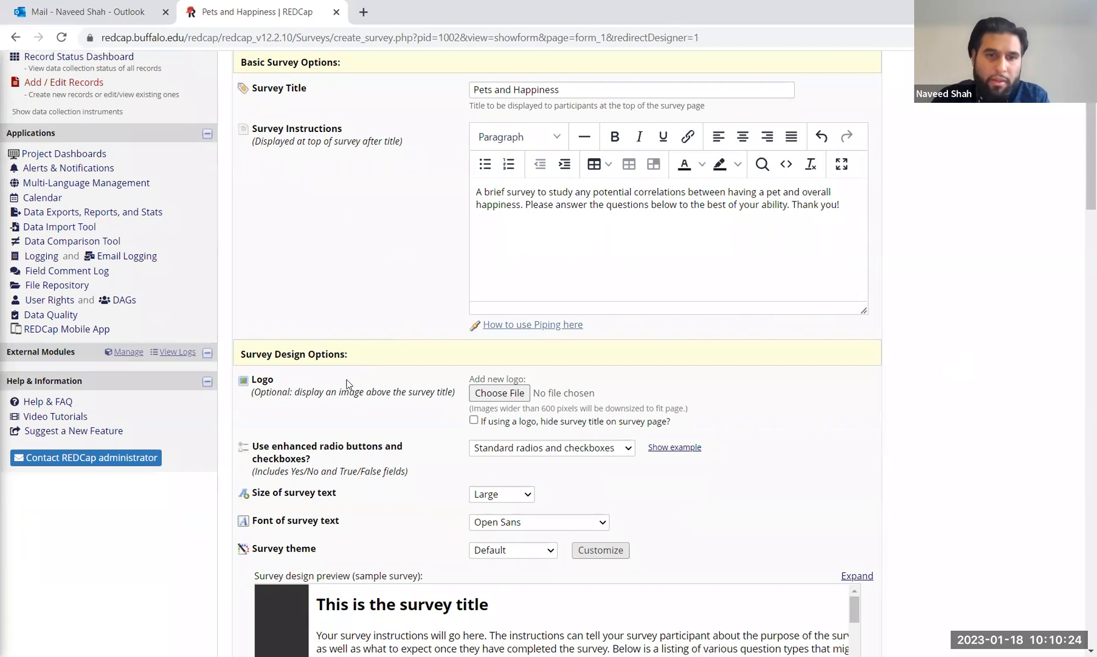
scroll(361, 517, down, 2)
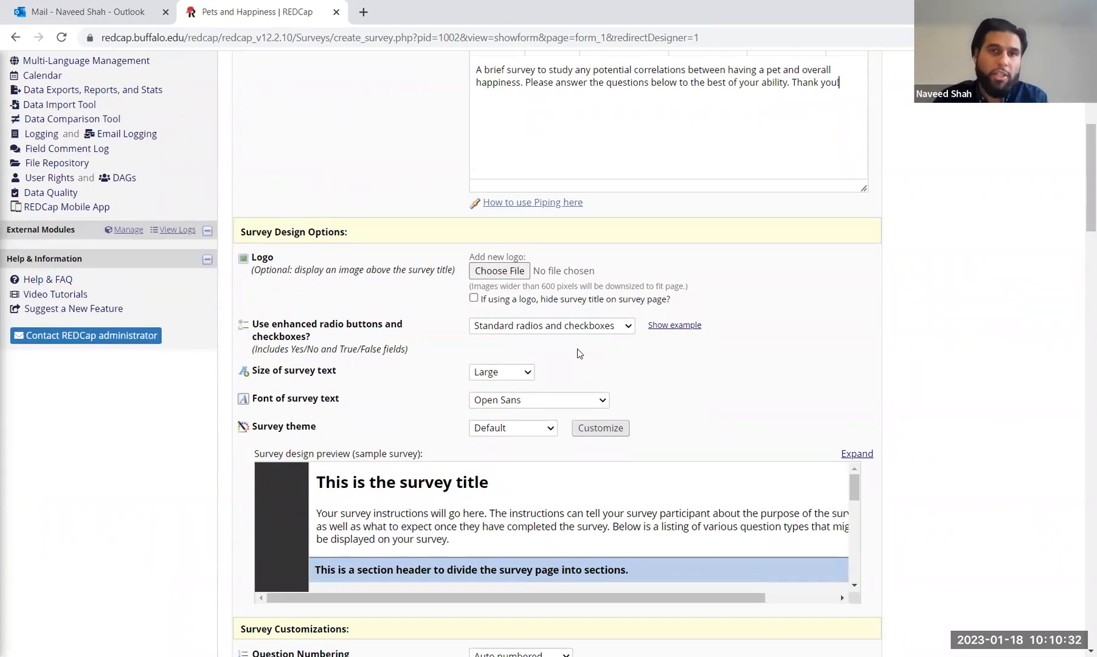
scroll(579, 352, down, 3)
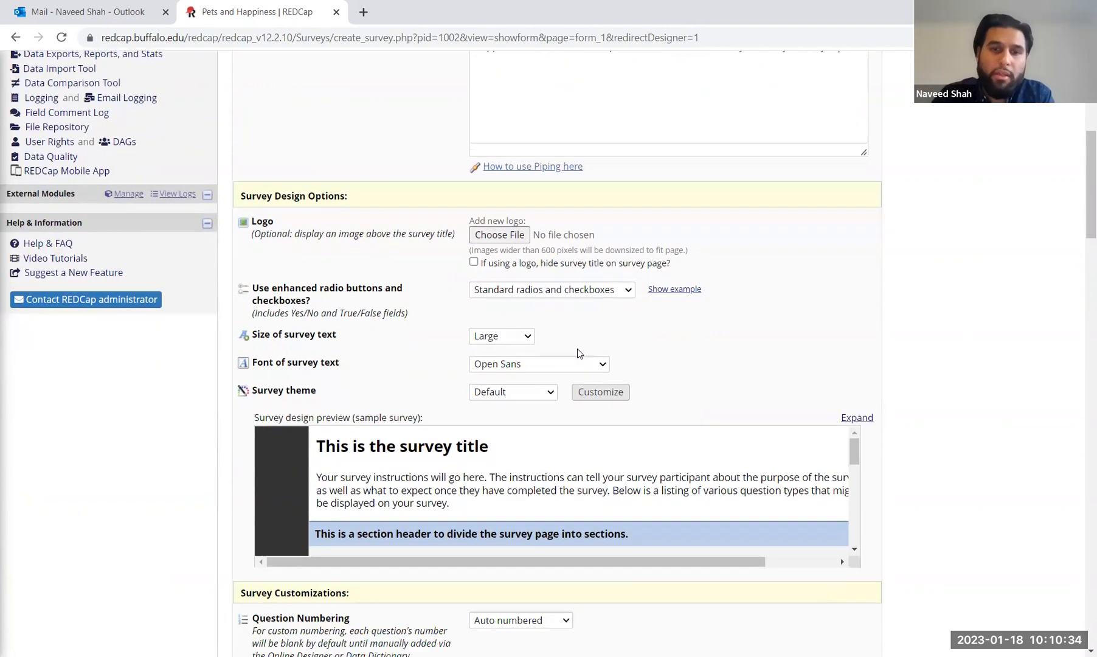
scroll(820, 432, down, 3)
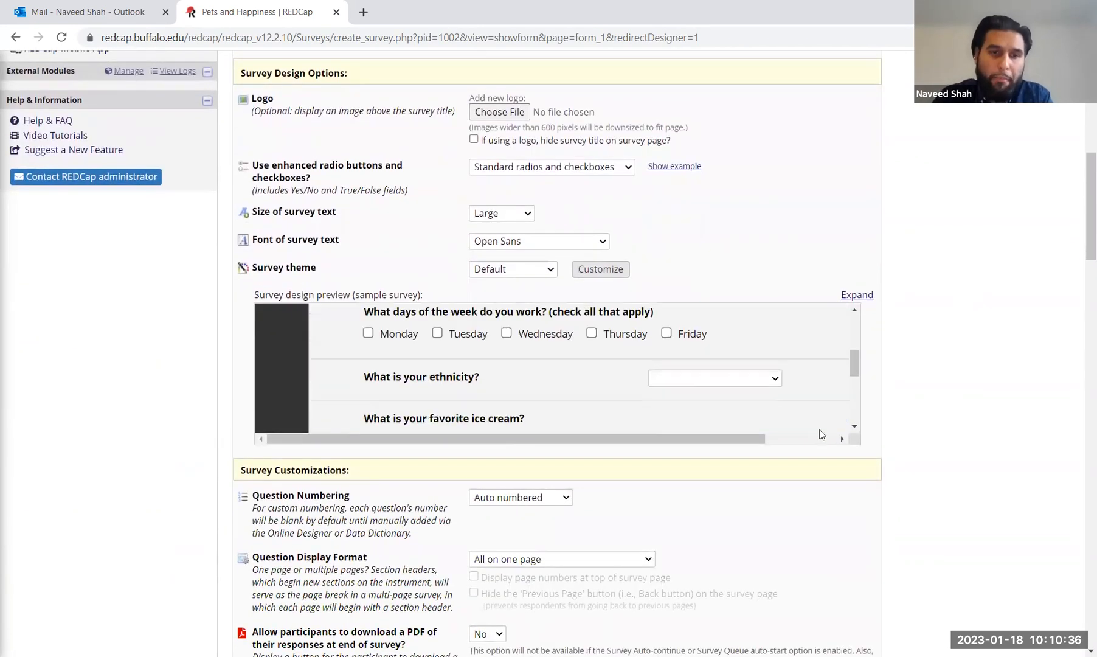
scroll(819, 432, up, 3)
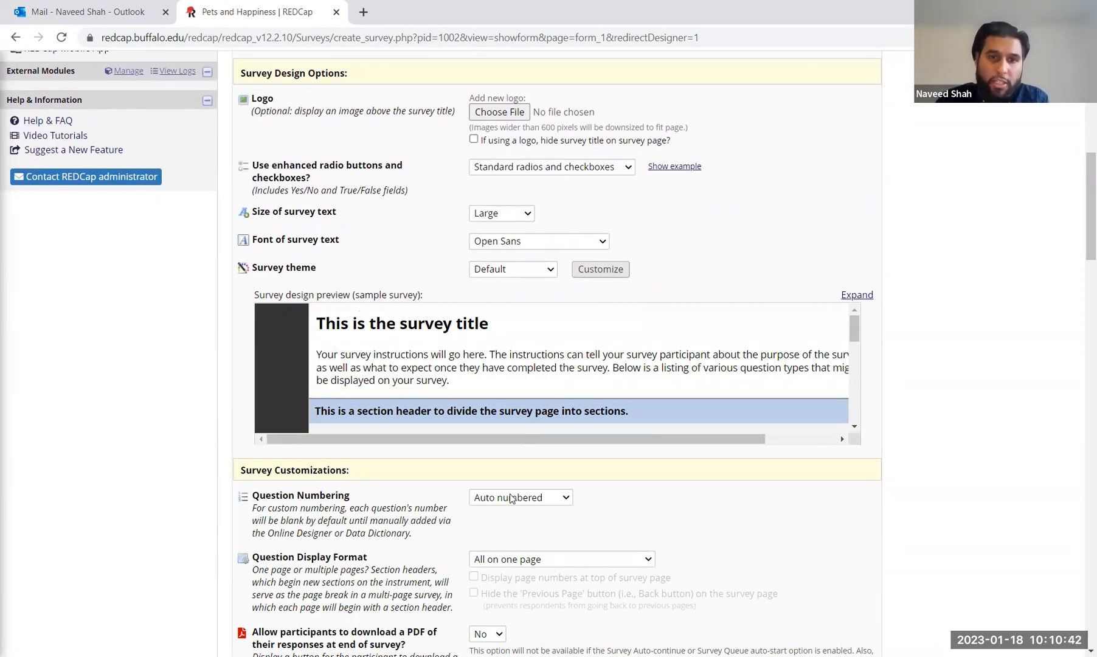
scroll(511, 497, down, 3)
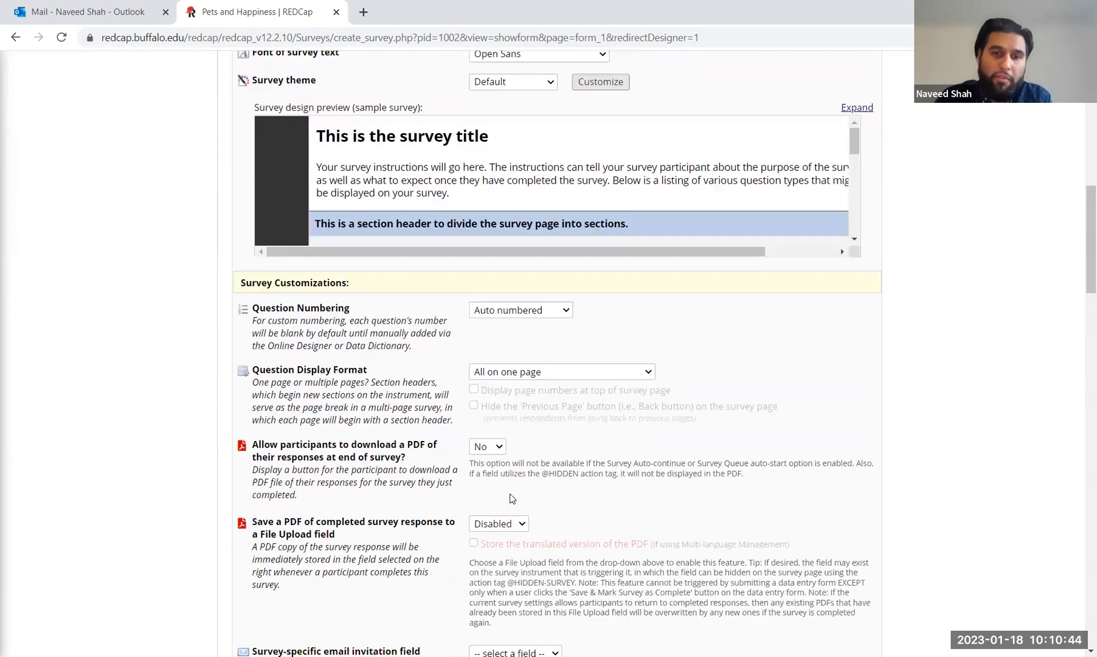
scroll(511, 498, down, 9)
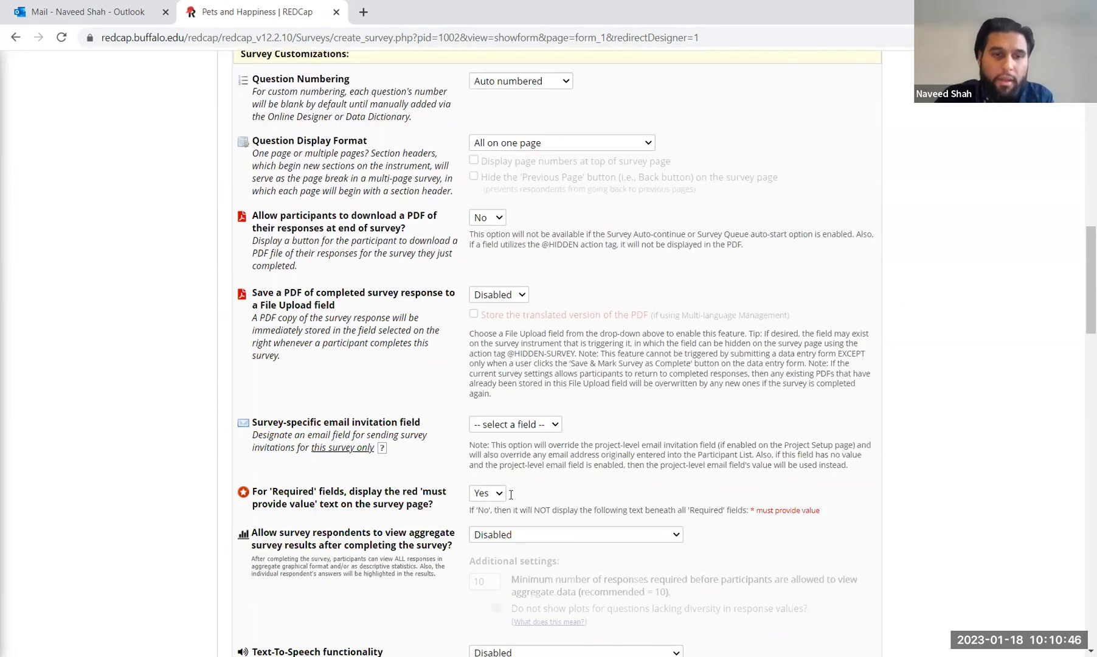
scroll(402, 450, down, 17)
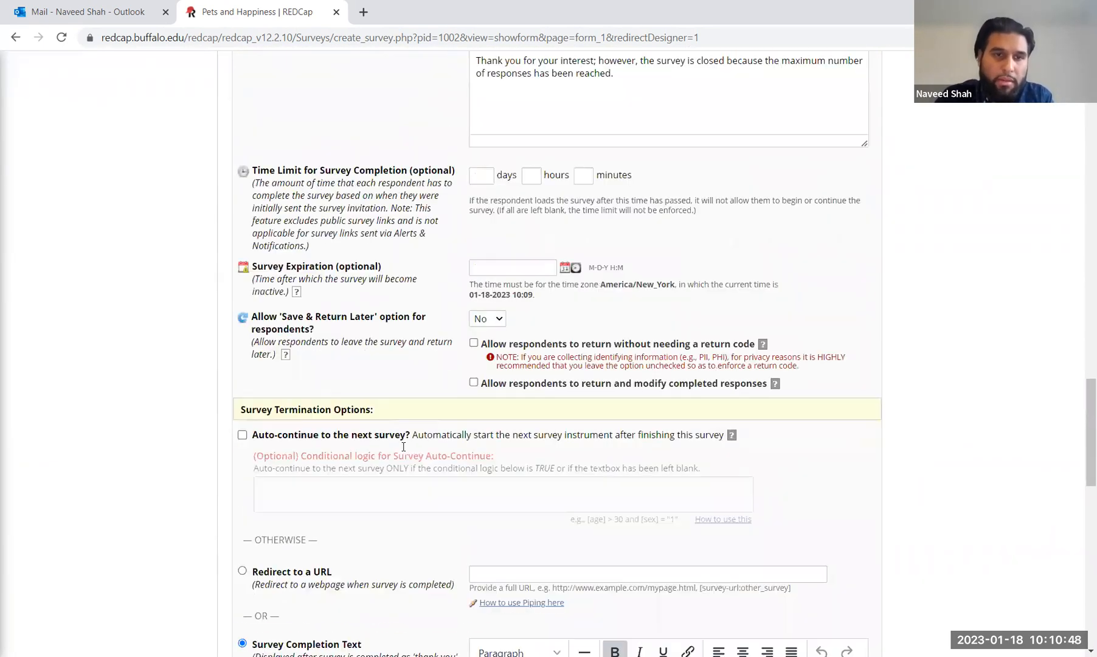
scroll(404, 447, down, 6)
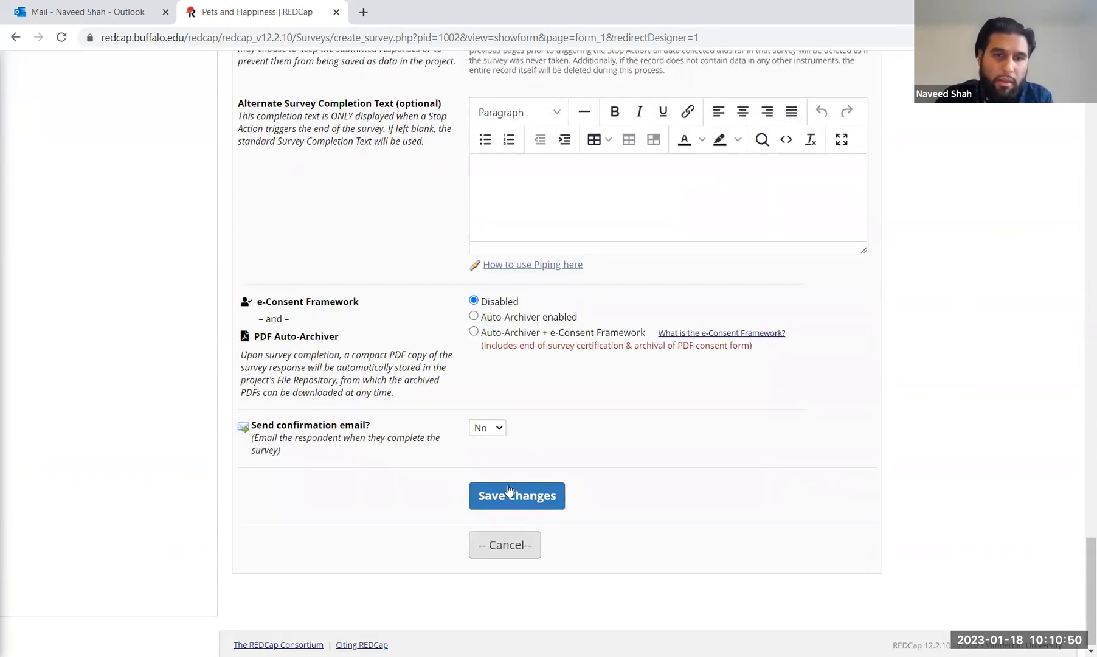
scroll(424, 382, up, 12)
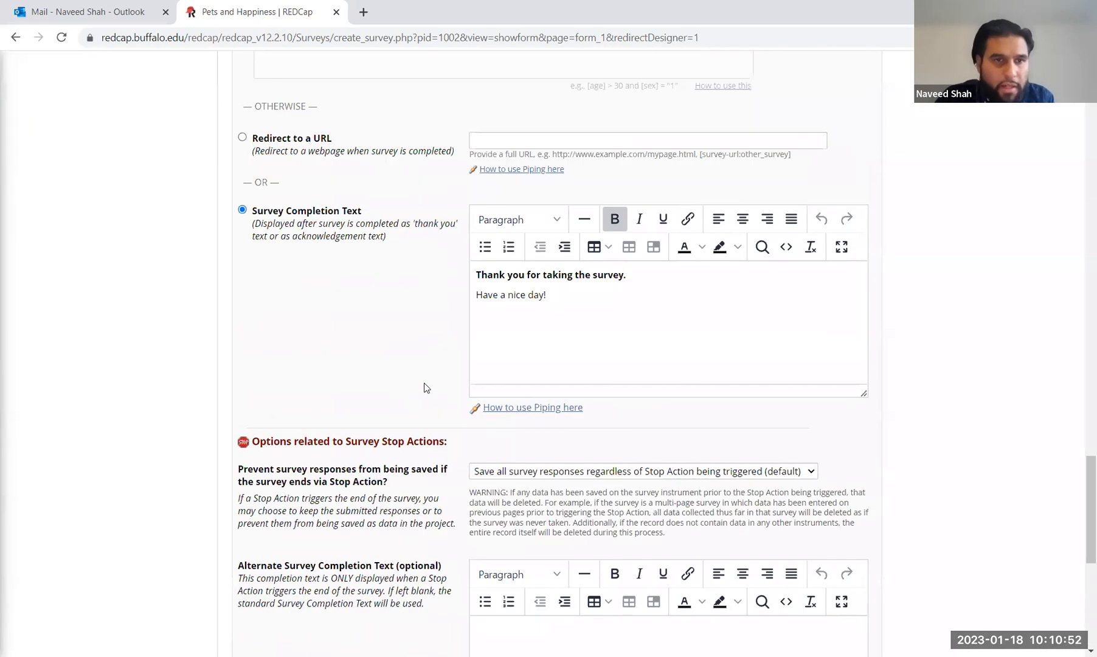
scroll(424, 383, up, 4)
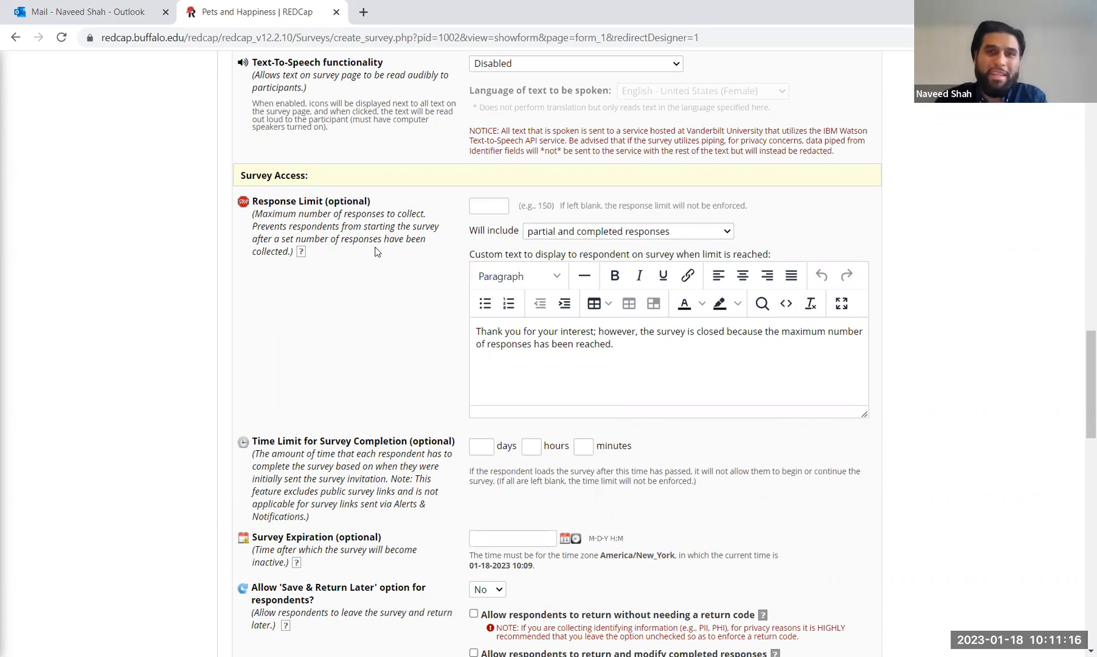
scroll(375, 251, down, 15)
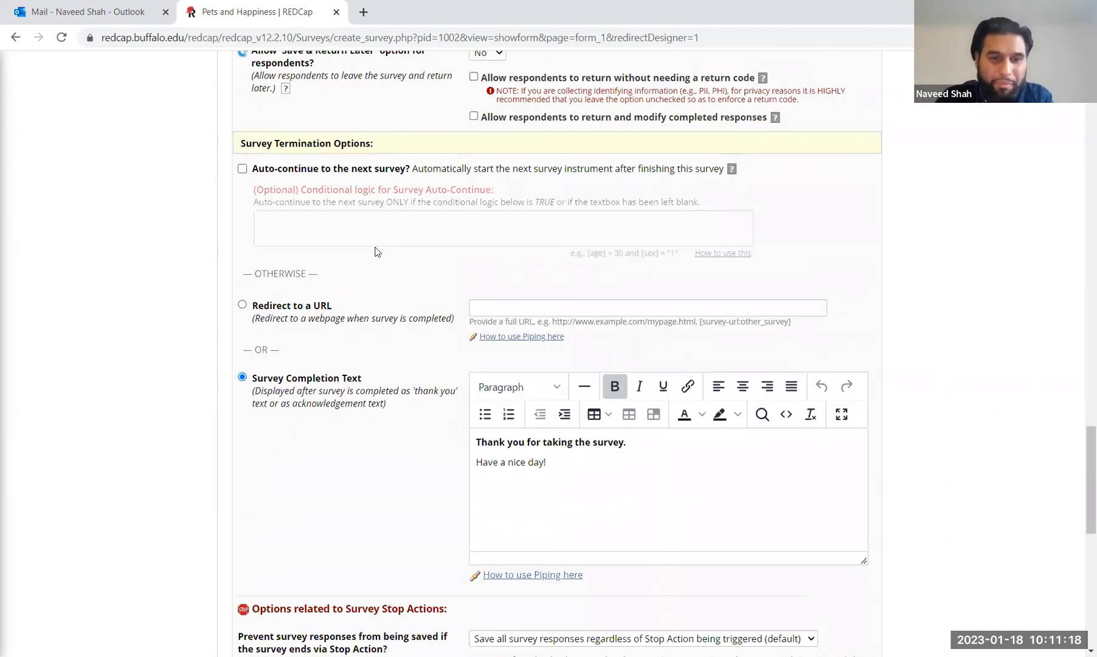
scroll(375, 251, down, 5)
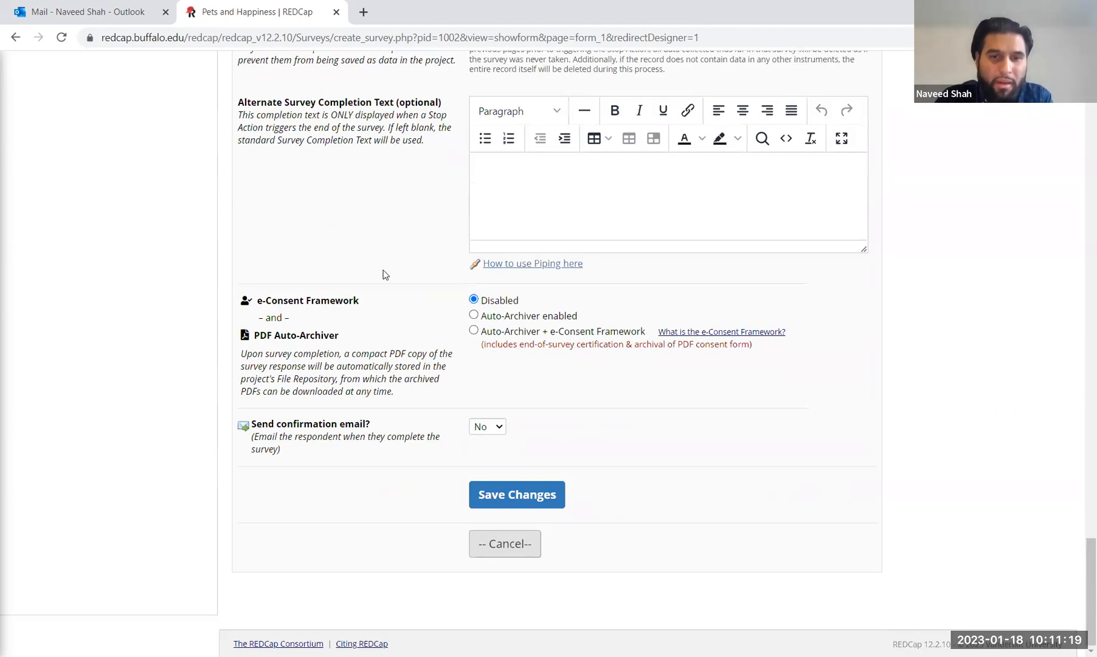
click(545, 501)
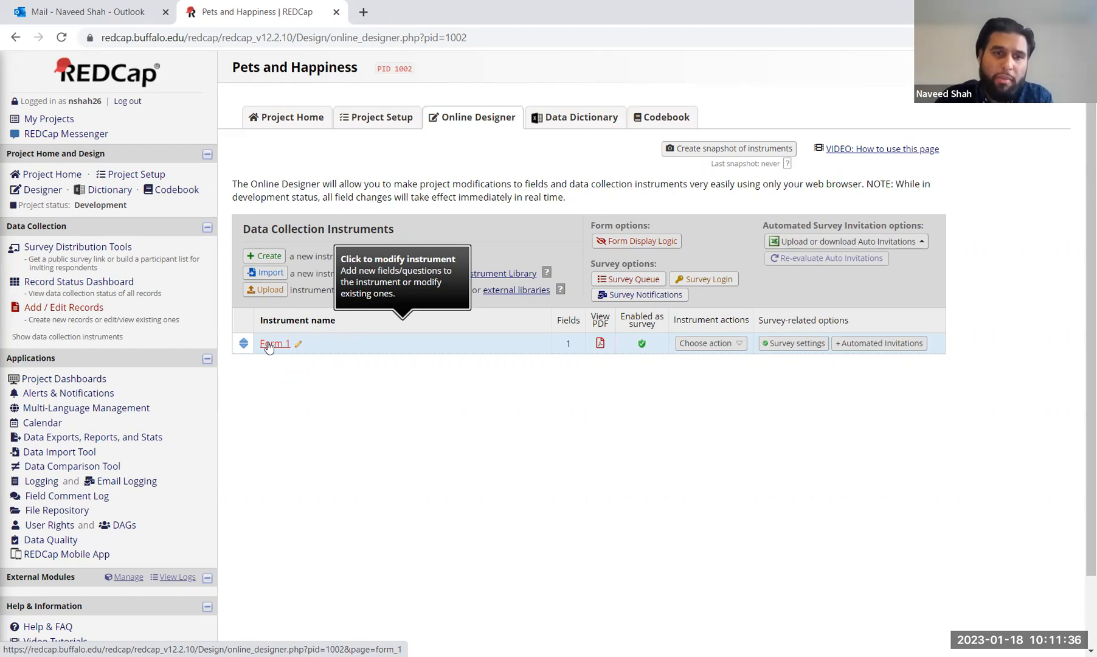
Step: Open the Form 1 instrument to view its Record ID field
click(274, 348)
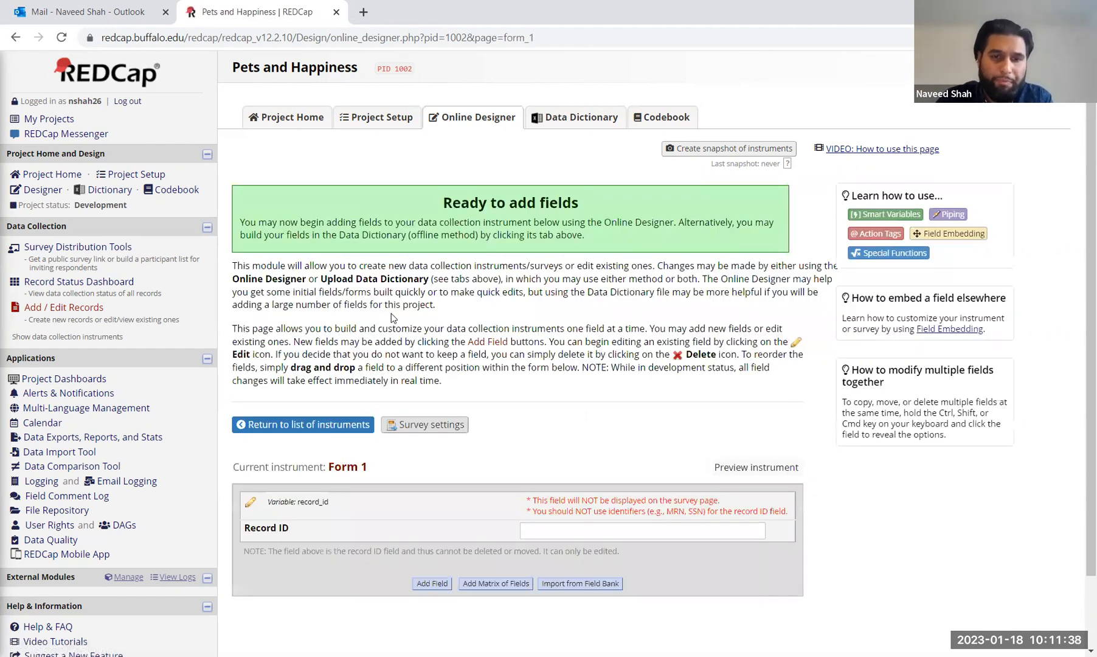
scroll(391, 313, down, 1)
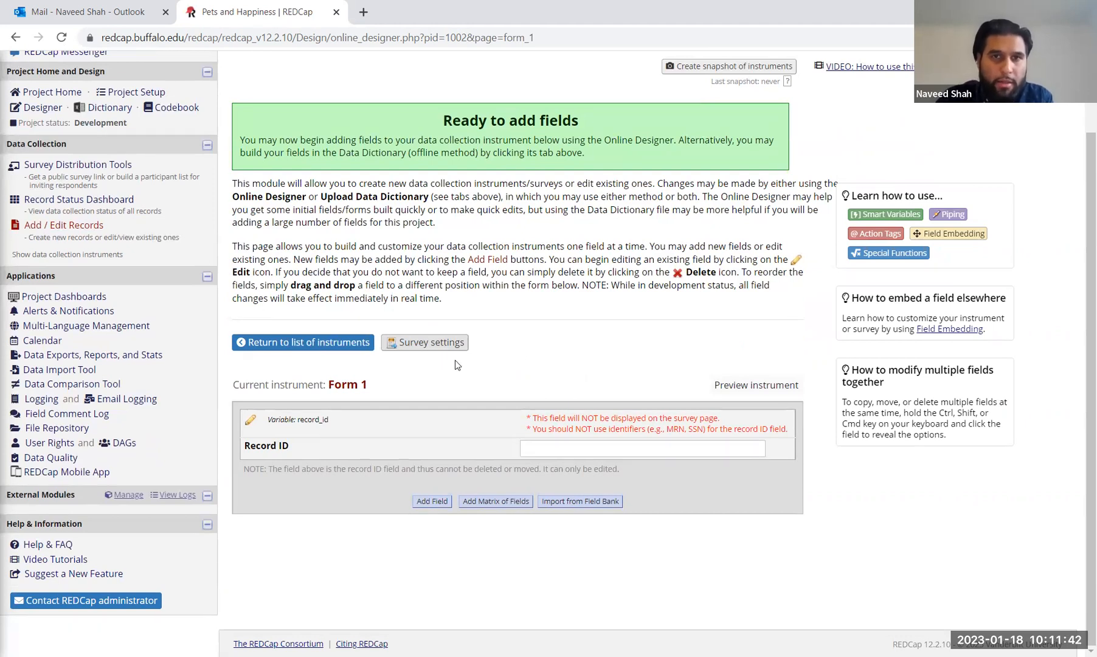
Step: Add a text box field labelled 'Email Address' with variable name email
click(431, 501)
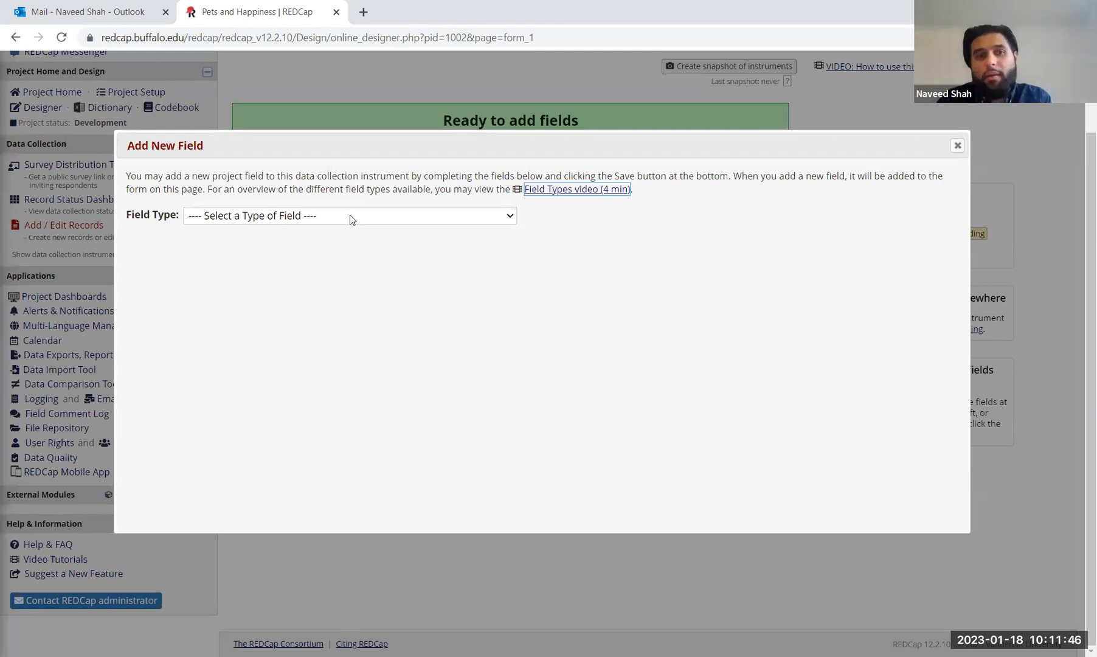
click(350, 216)
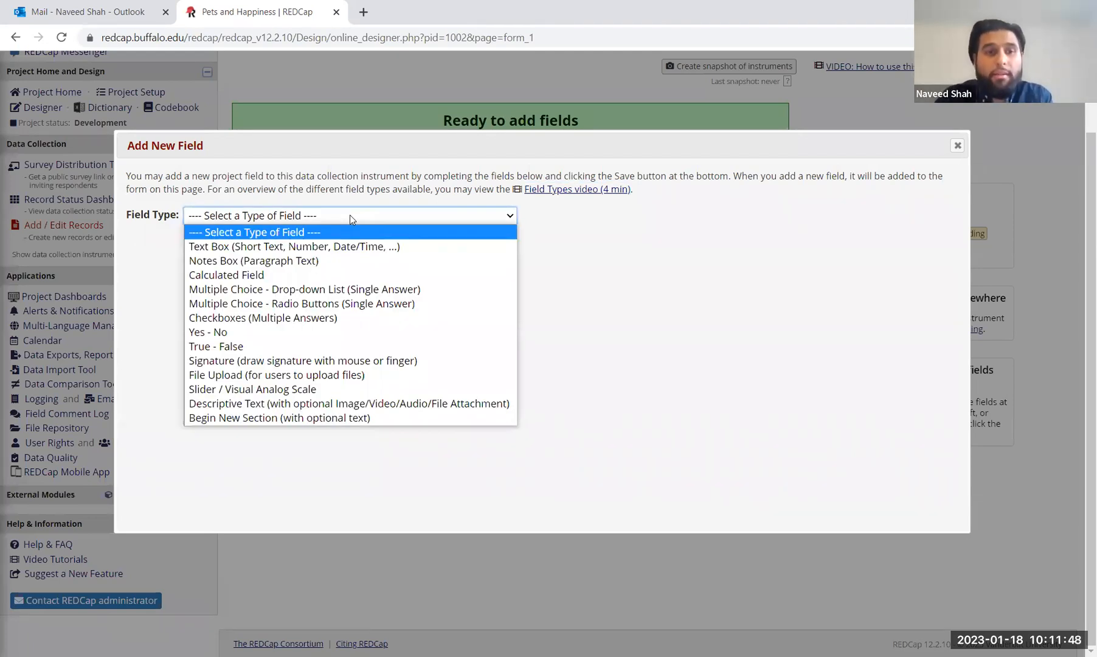
click(351, 247)
click(366, 290)
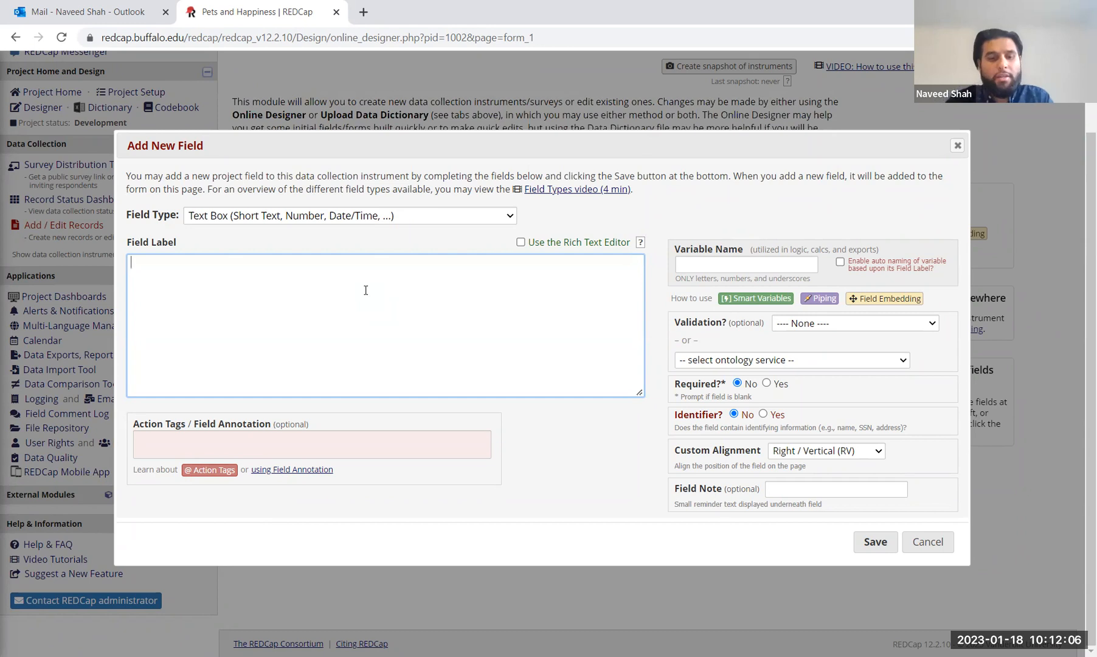
text(Emaill)
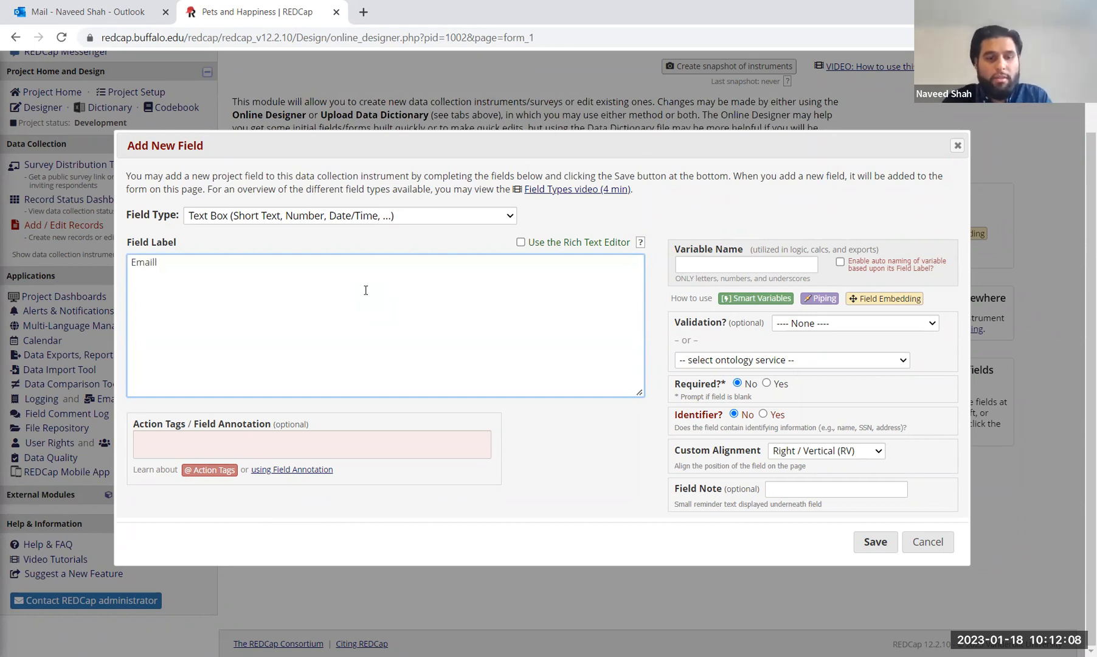
text( Address)
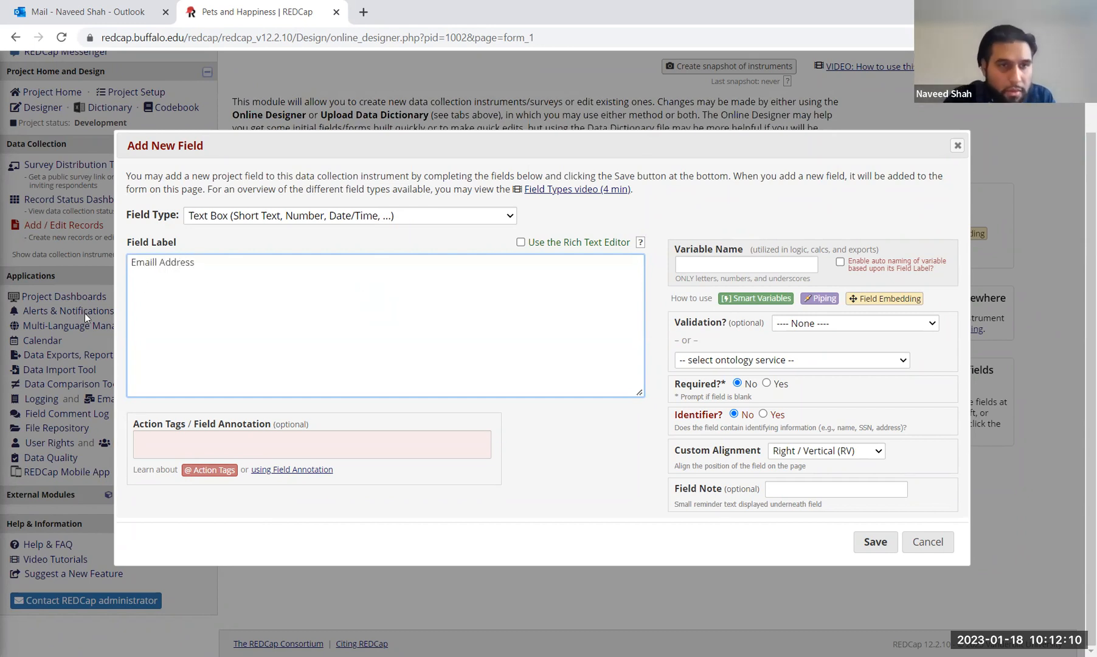
click(153, 262)
key(BackSpace)
key(End)
click(745, 267)
text(email)
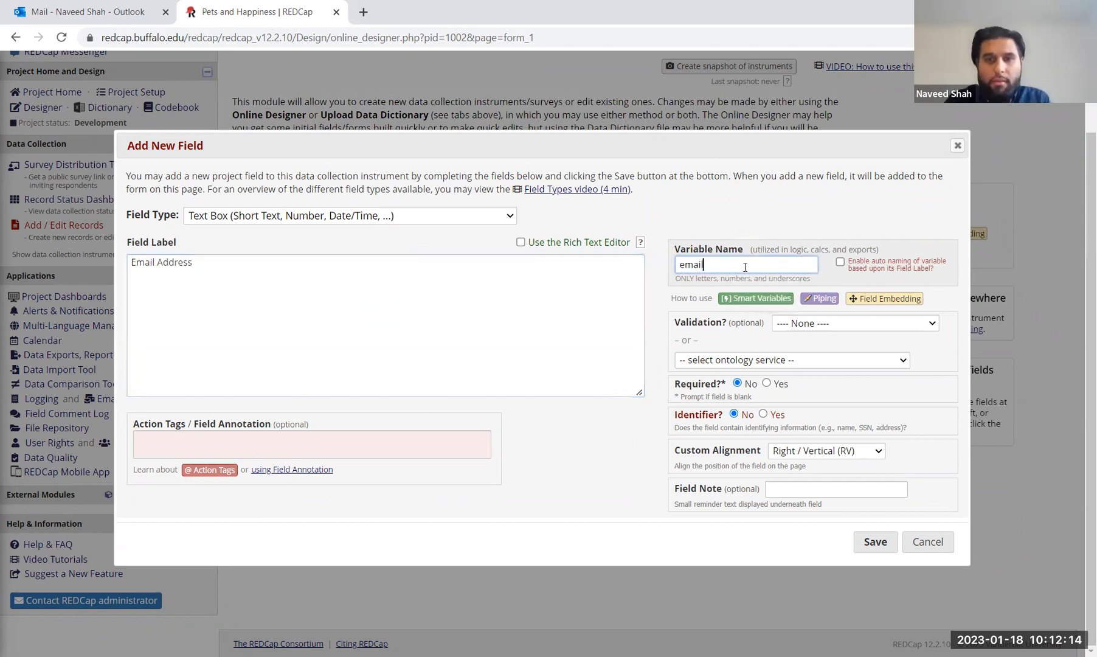
Step: Give the field Email validation, make it required and an identifier, and save it
click(738, 243)
click(728, 264)
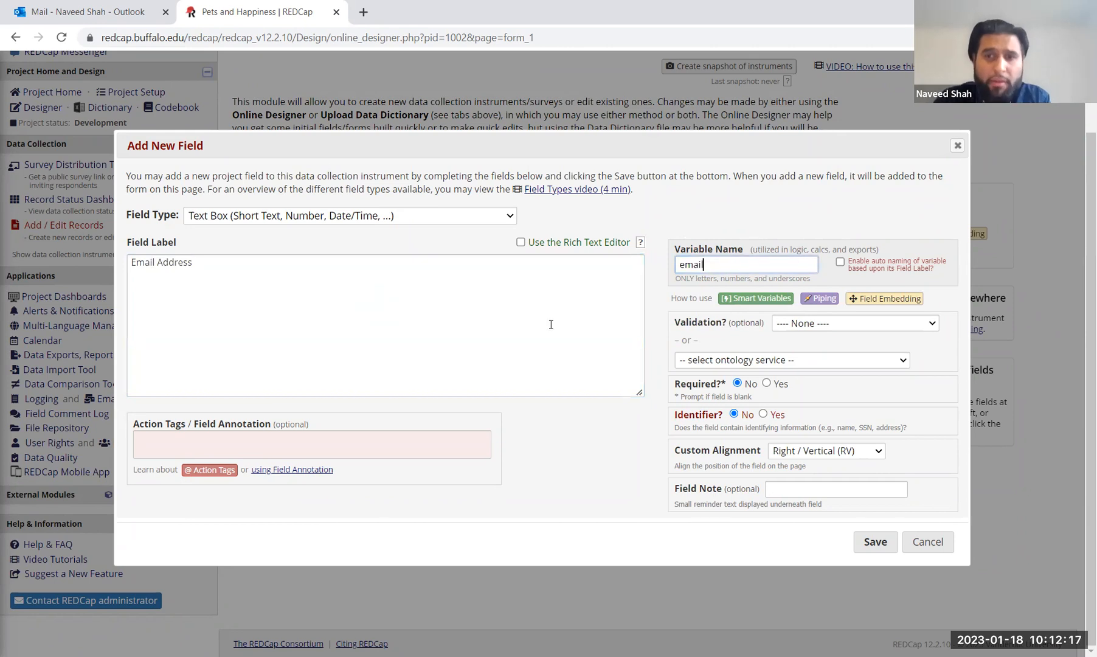
click(822, 324)
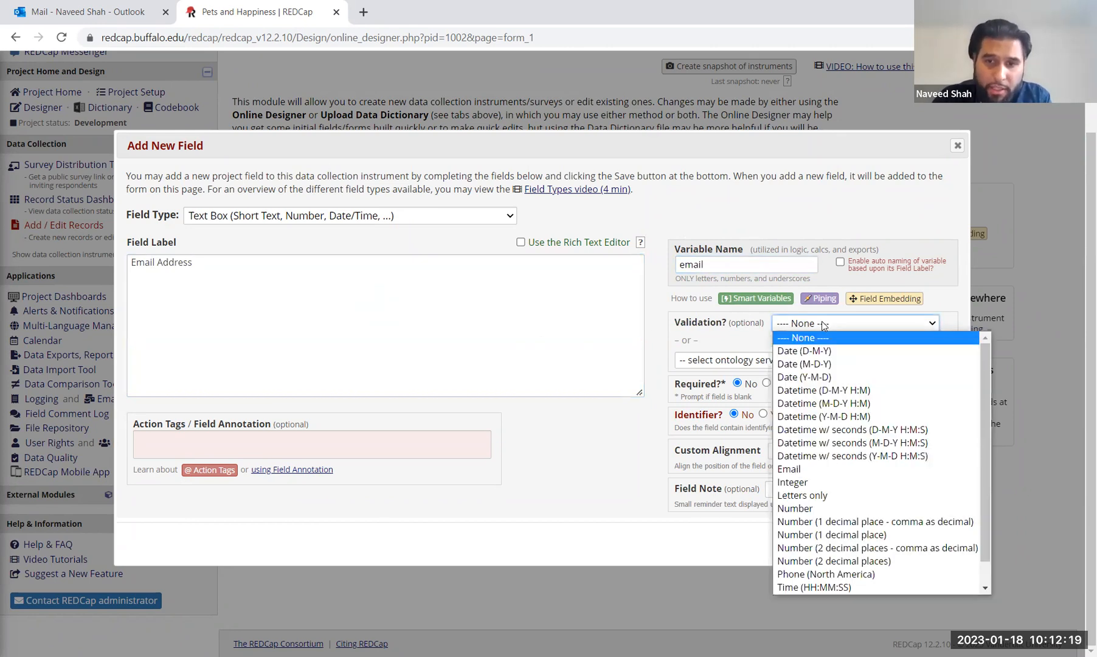
click(818, 469)
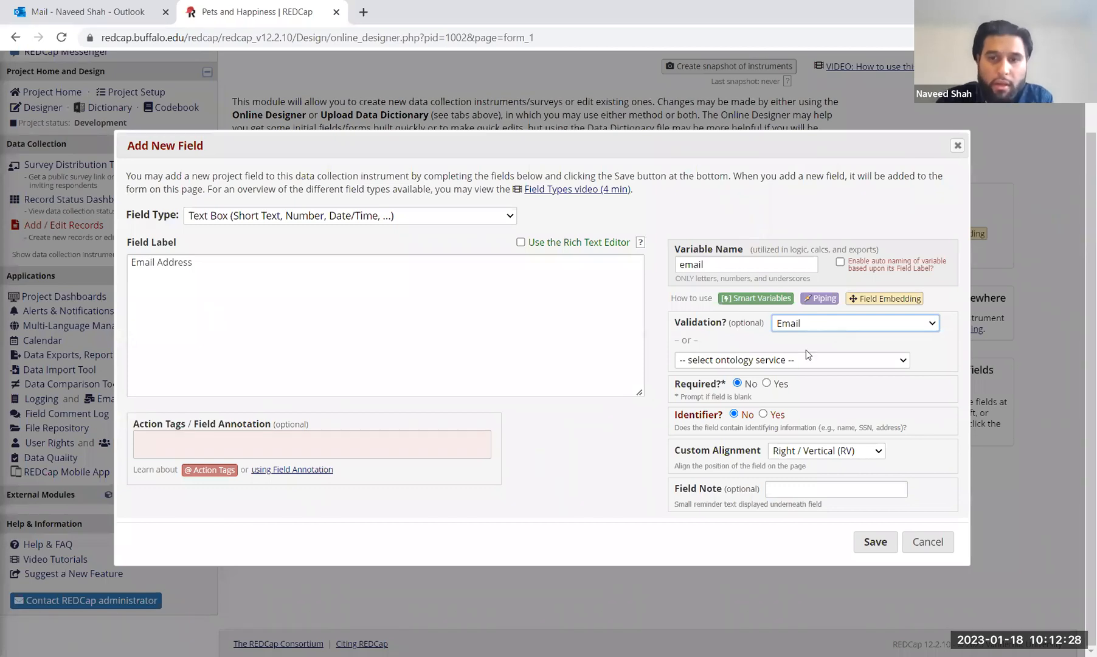
click(767, 383)
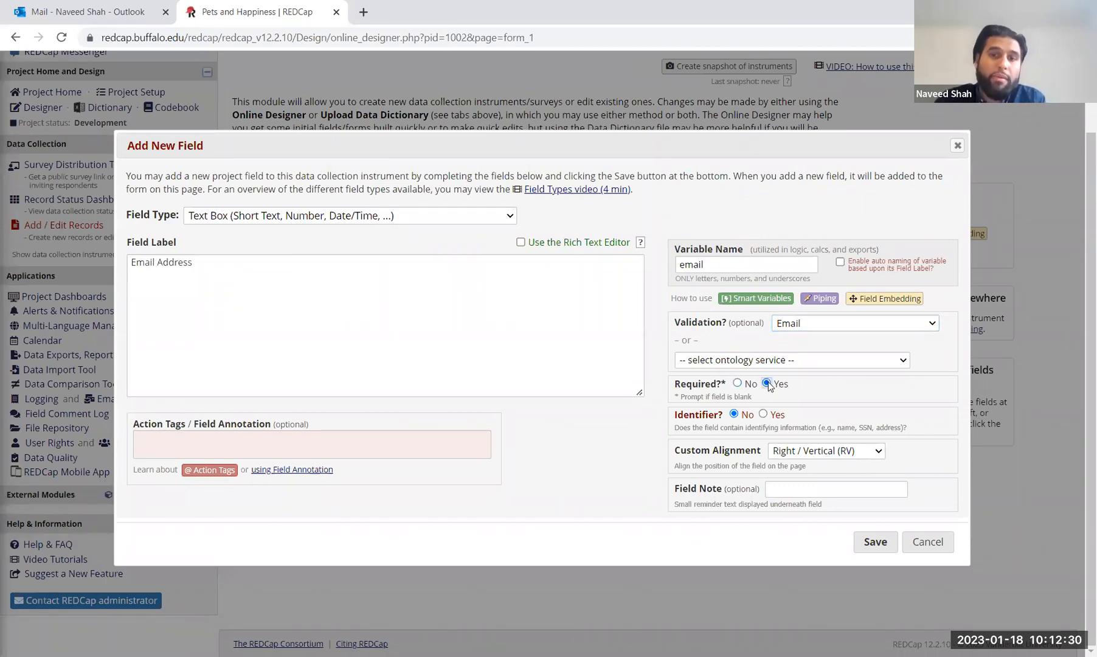
click(765, 414)
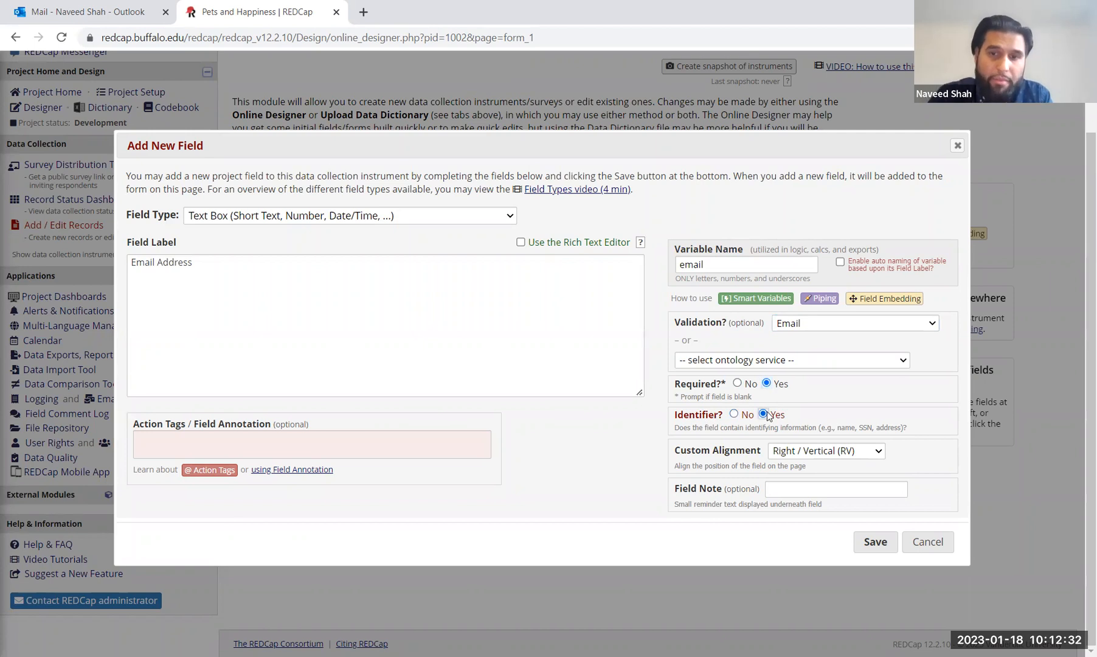
click(876, 544)
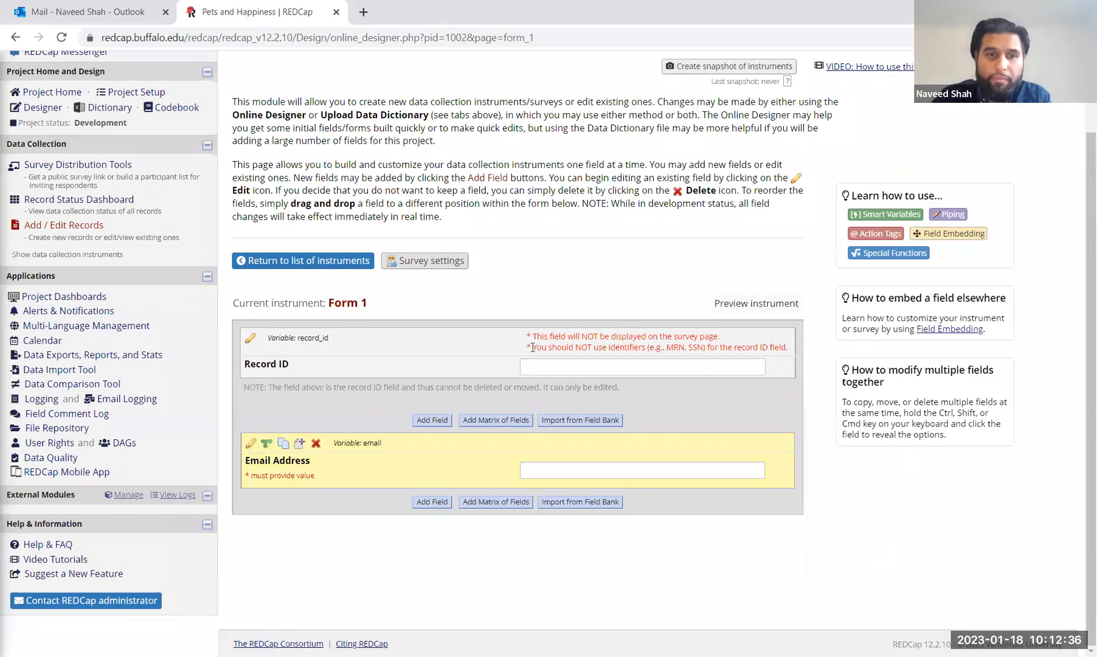
Step: Add and save a 'First Name' field, variable first_name, required and marked as identifier
click(432, 502)
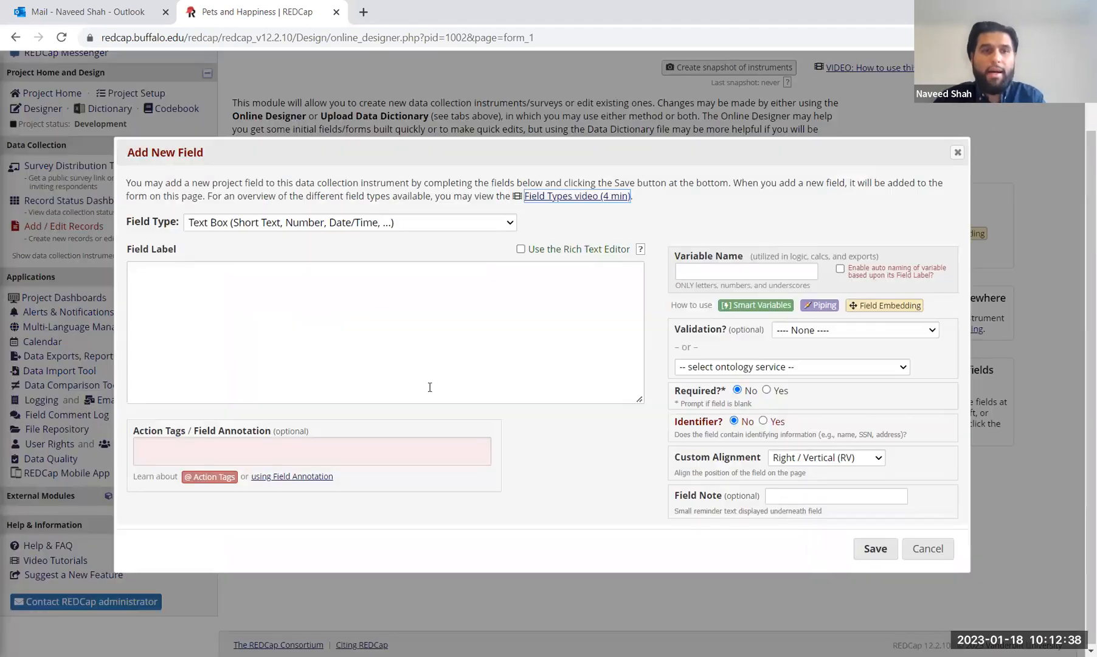
text(First Name)
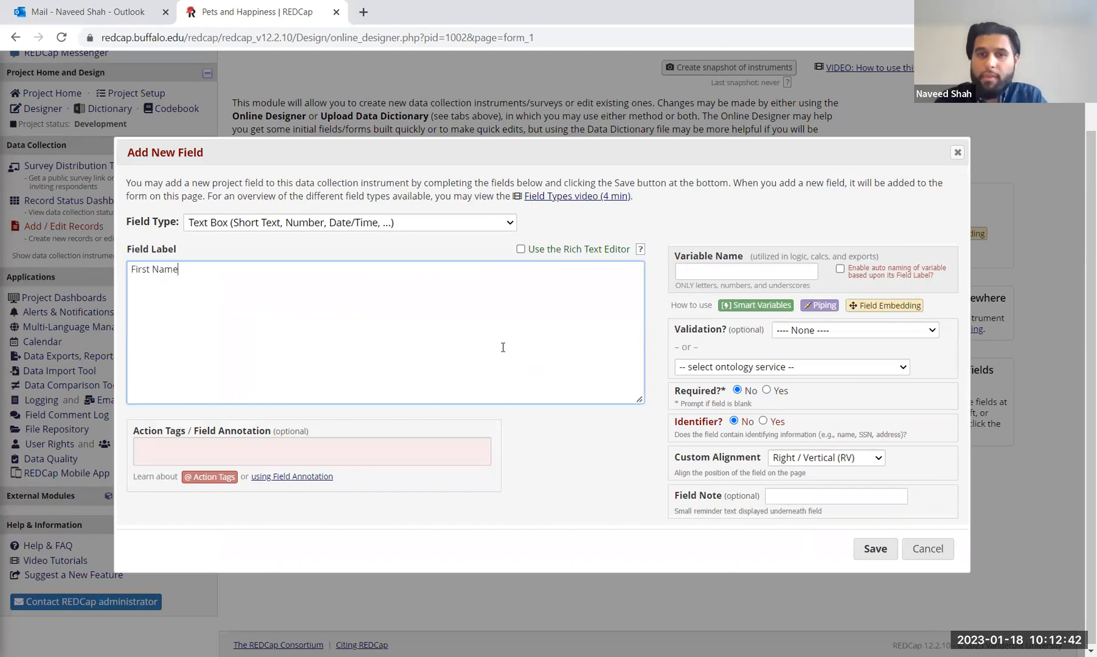
click(716, 272)
text(fire_)
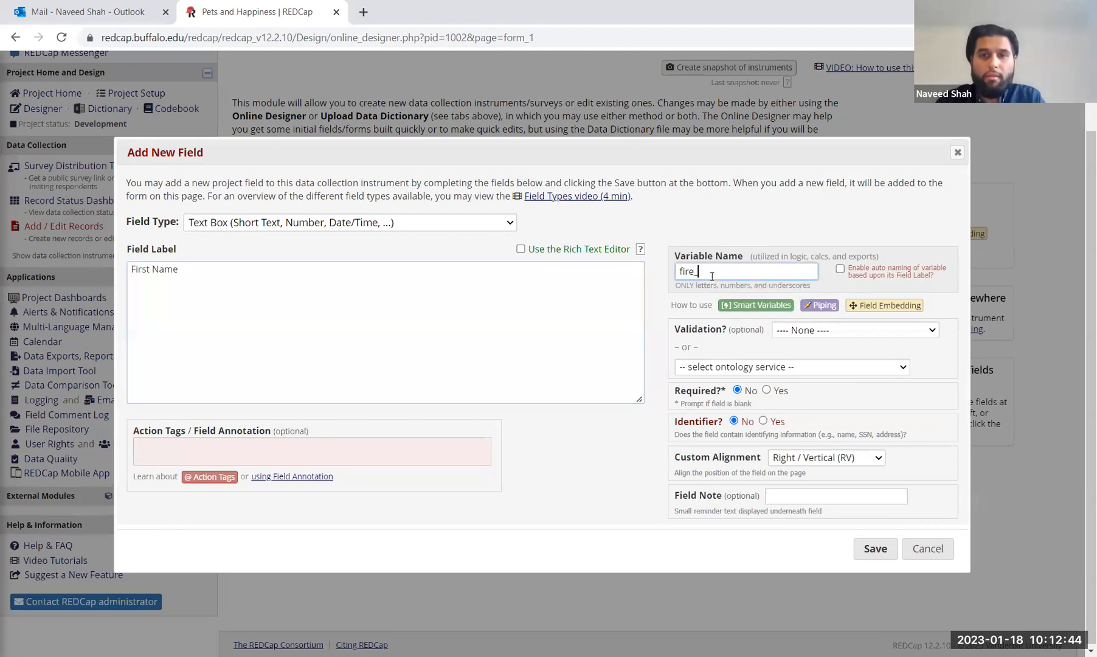
key(BackSpace)
key(BackSpace)
text(st_name)
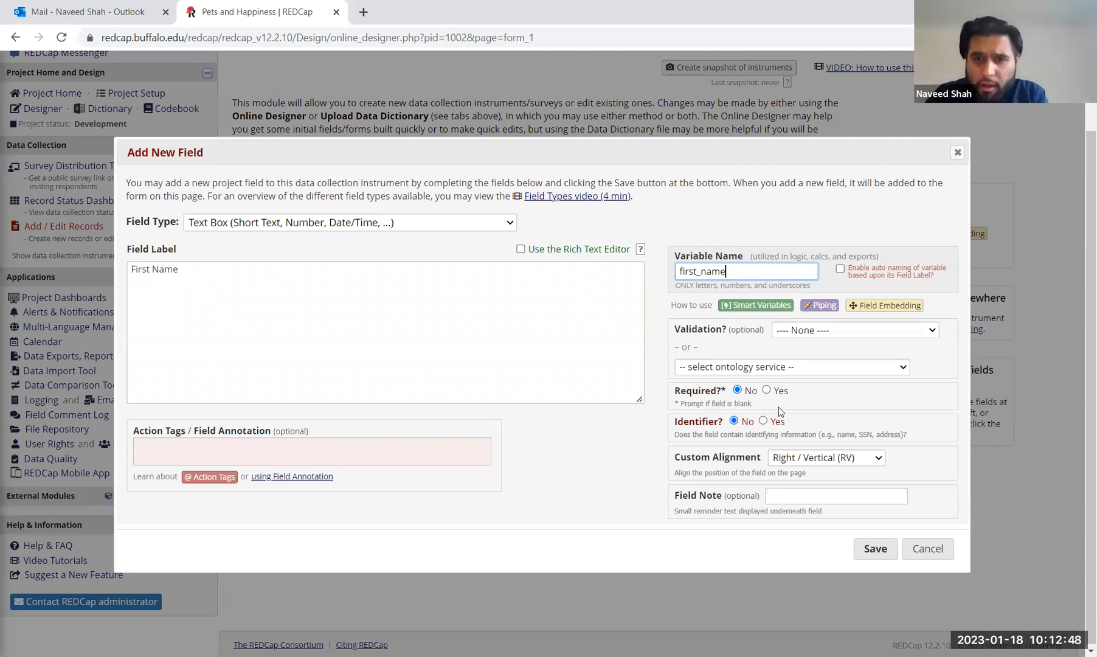
click(767, 391)
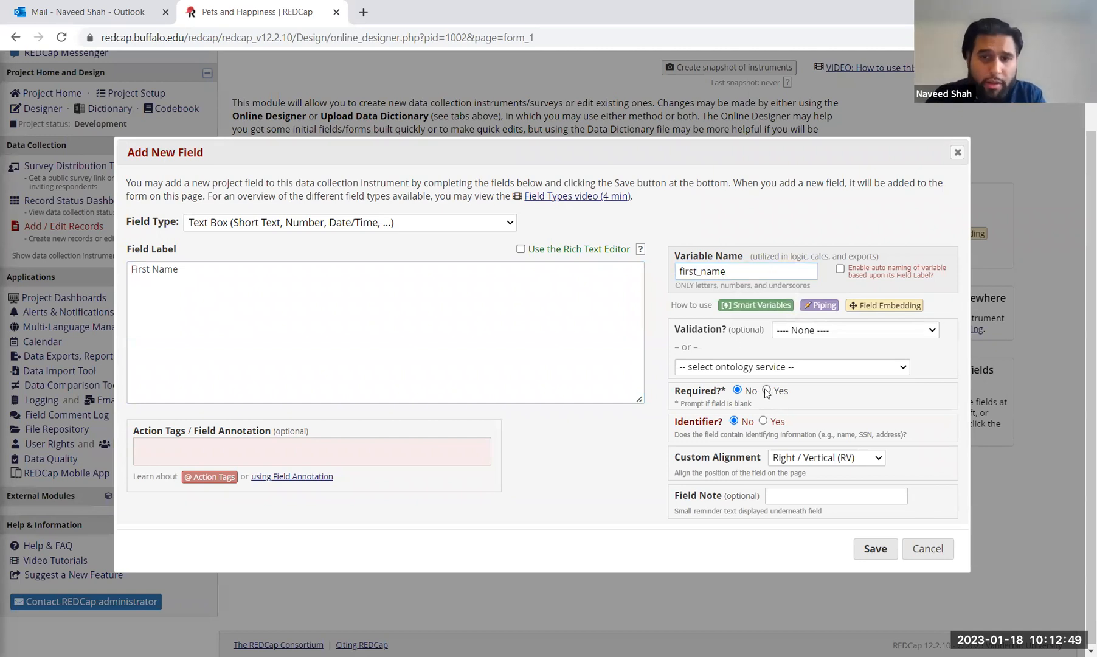
click(764, 421)
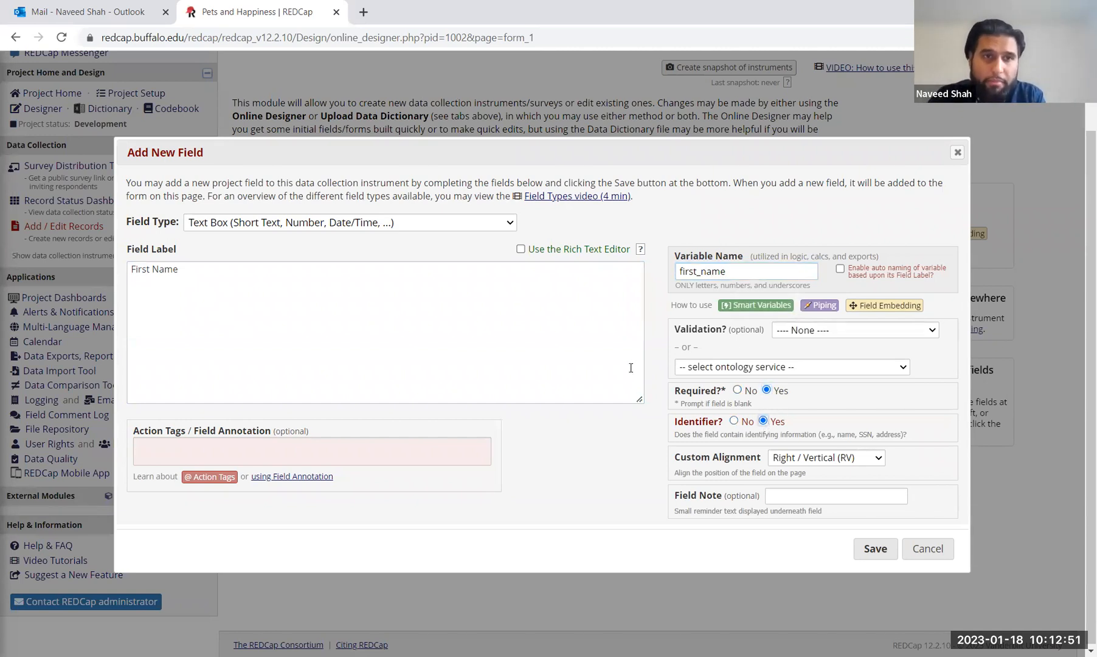
click(880, 553)
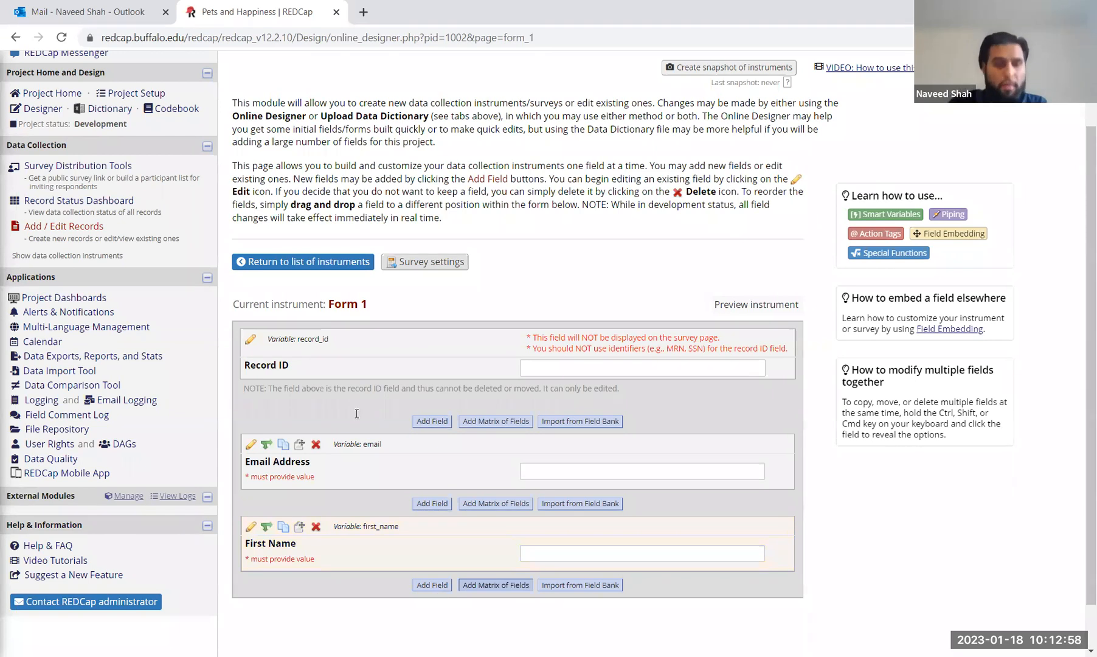
Step: Add a required Last Name field (variable last_name), flagged as an identifier, below First Name
click(436, 584)
text(Last Name)
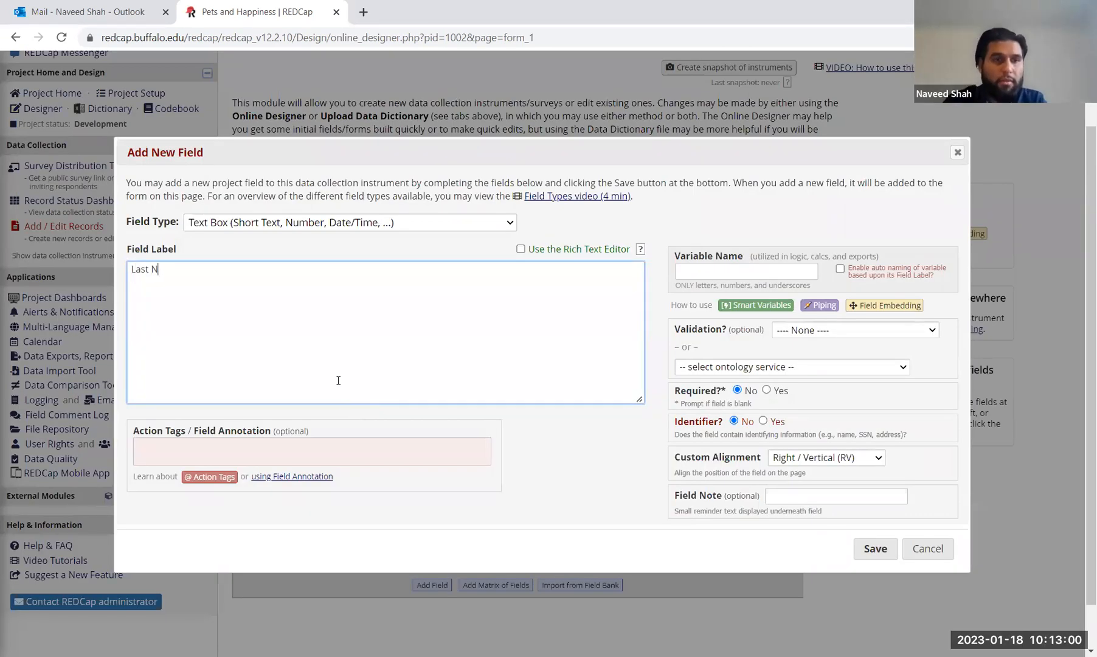
click(749, 271)
text(last_name)
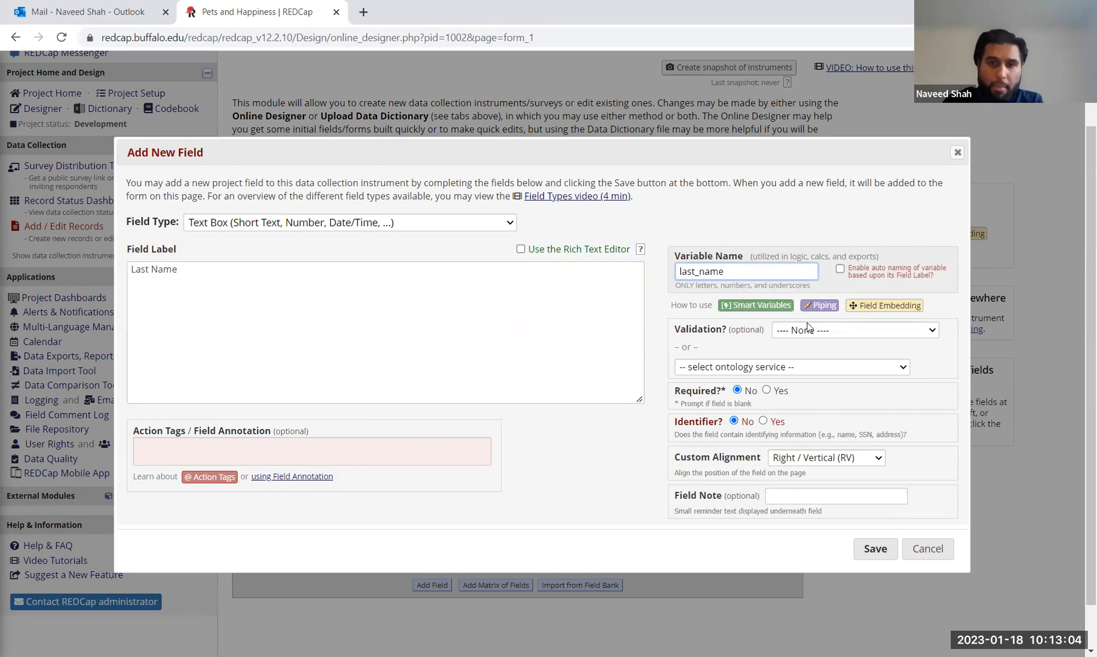
click(767, 390)
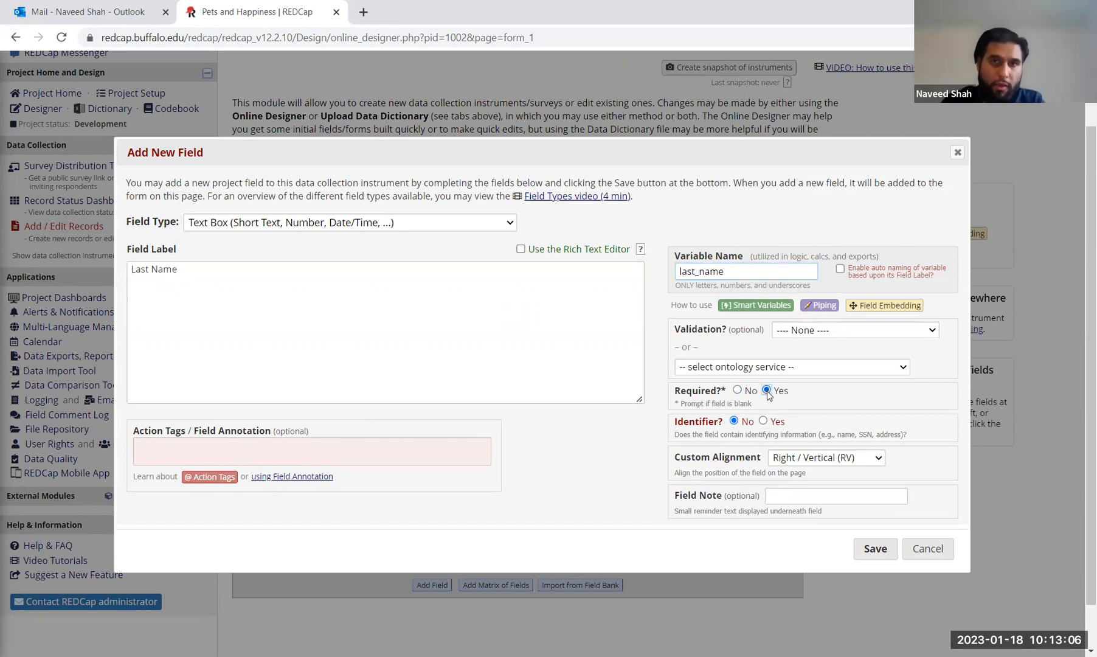
click(764, 420)
click(874, 549)
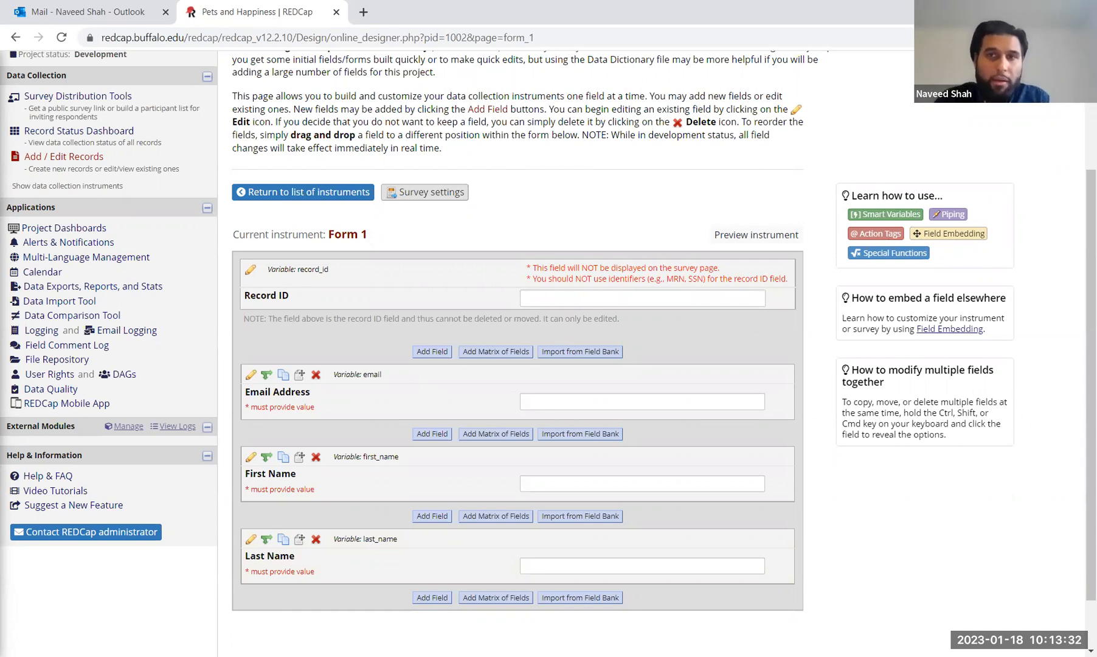
scroll(702, 155, down, 1)
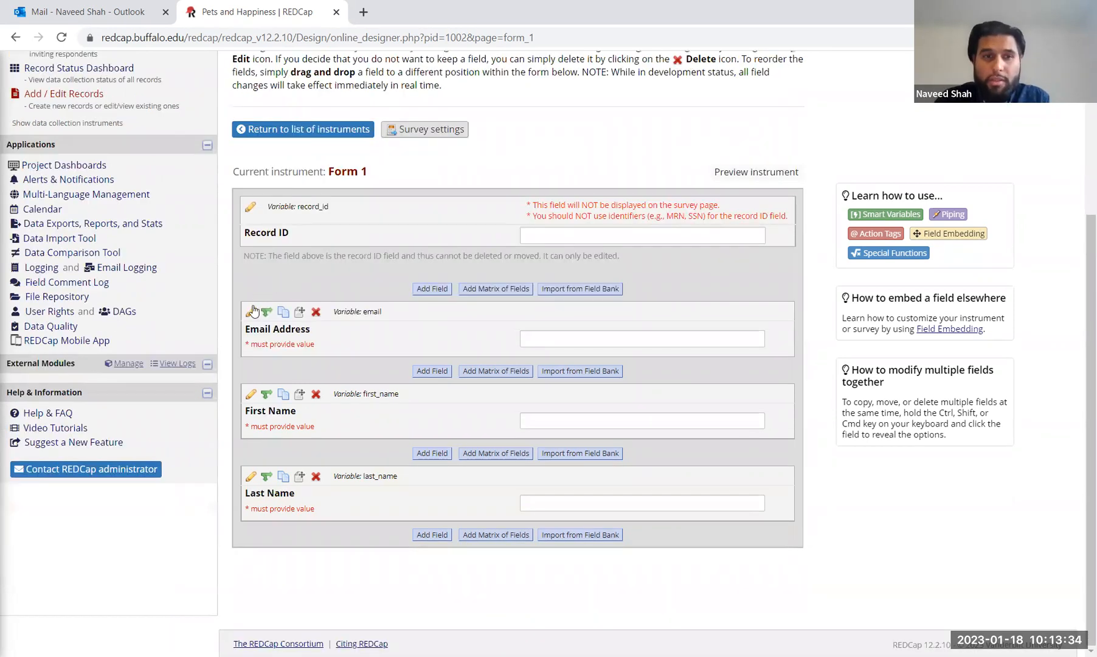
Step: Reopen and re-save the Email Address field, then start another new field
click(251, 311)
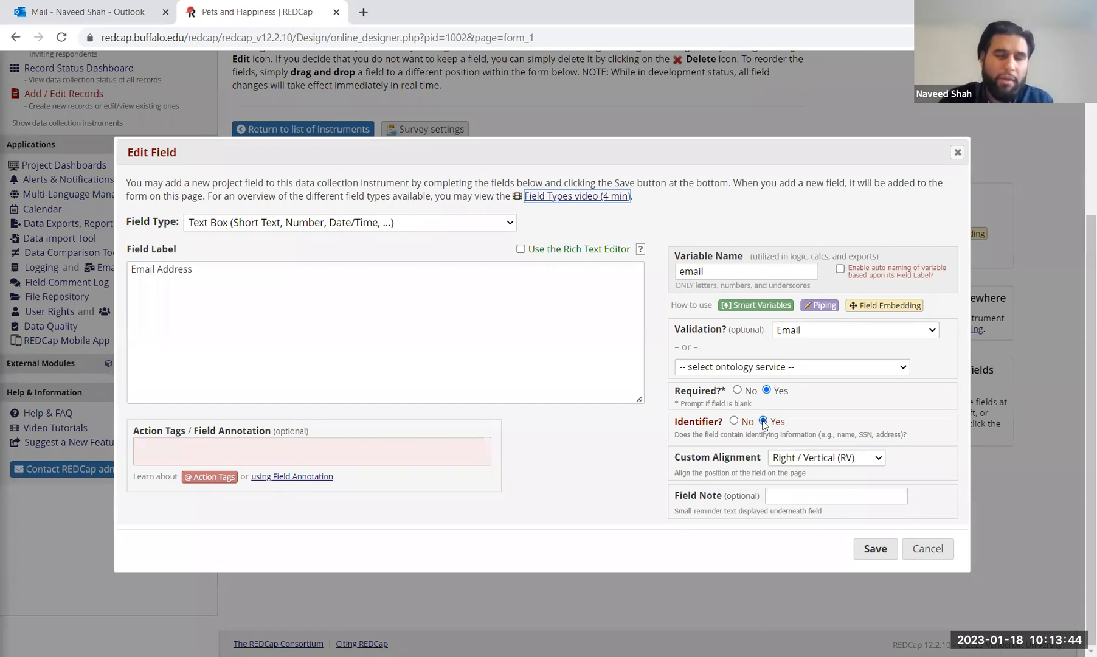
click(875, 549)
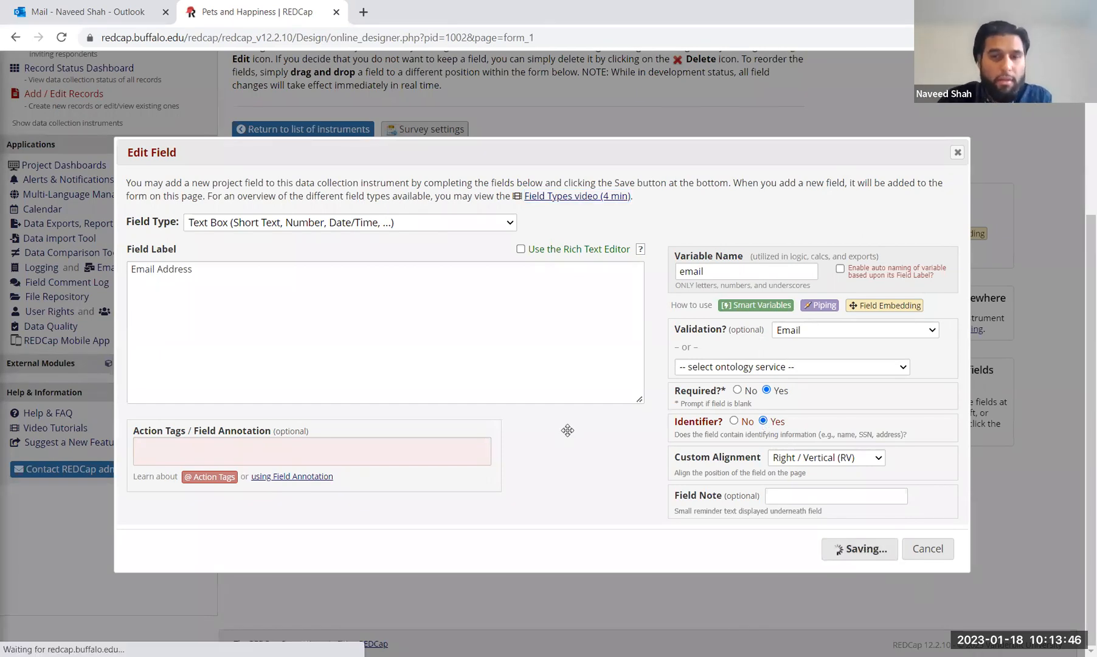
click(433, 535)
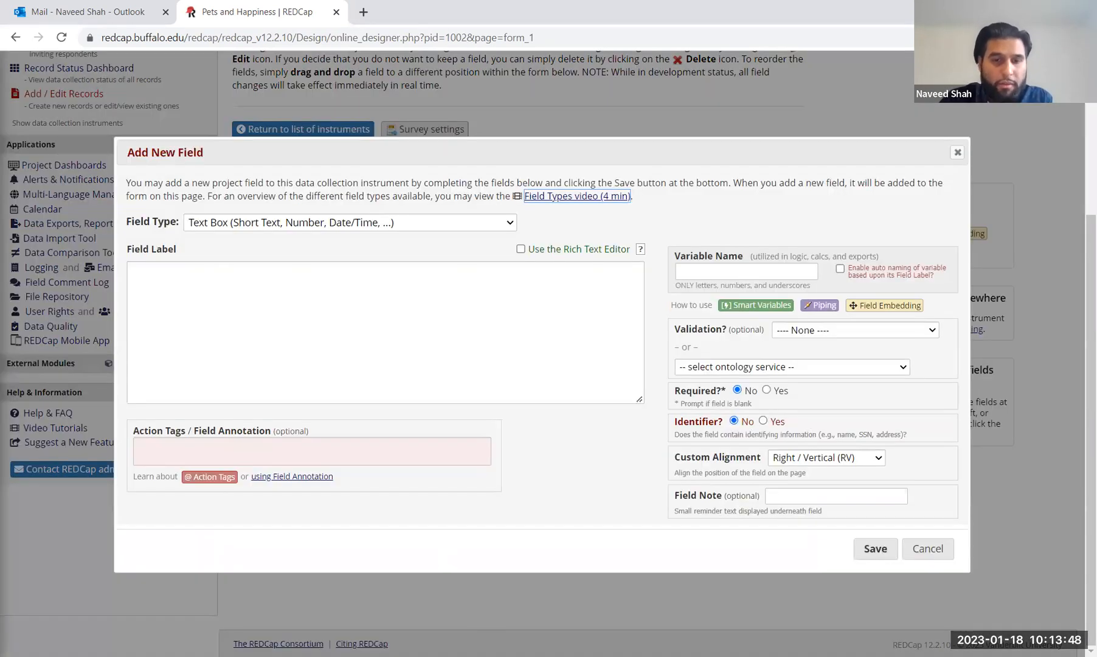
Step: Add a required Text Box field 'Age' (variable age) with Number validation
click(277, 307)
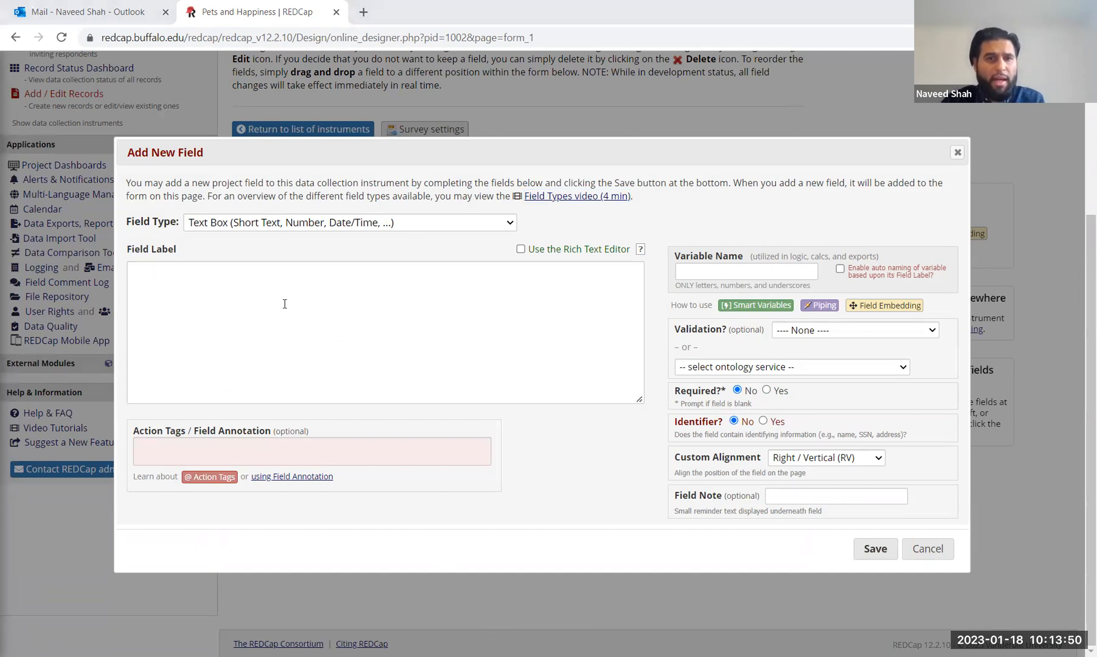
click(226, 221)
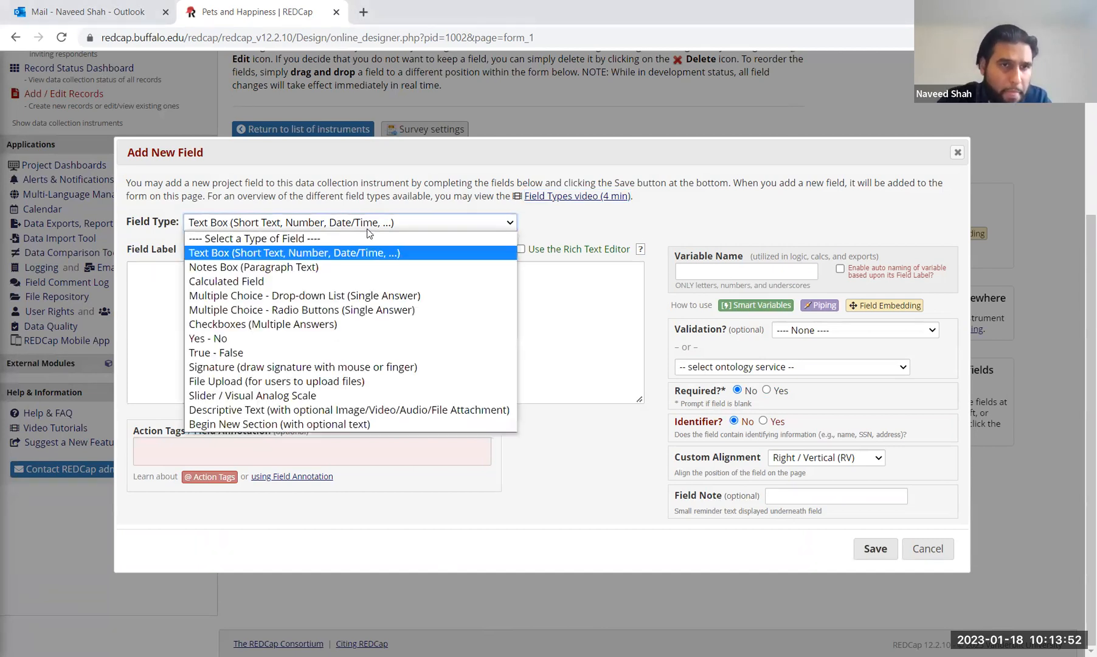
click(327, 252)
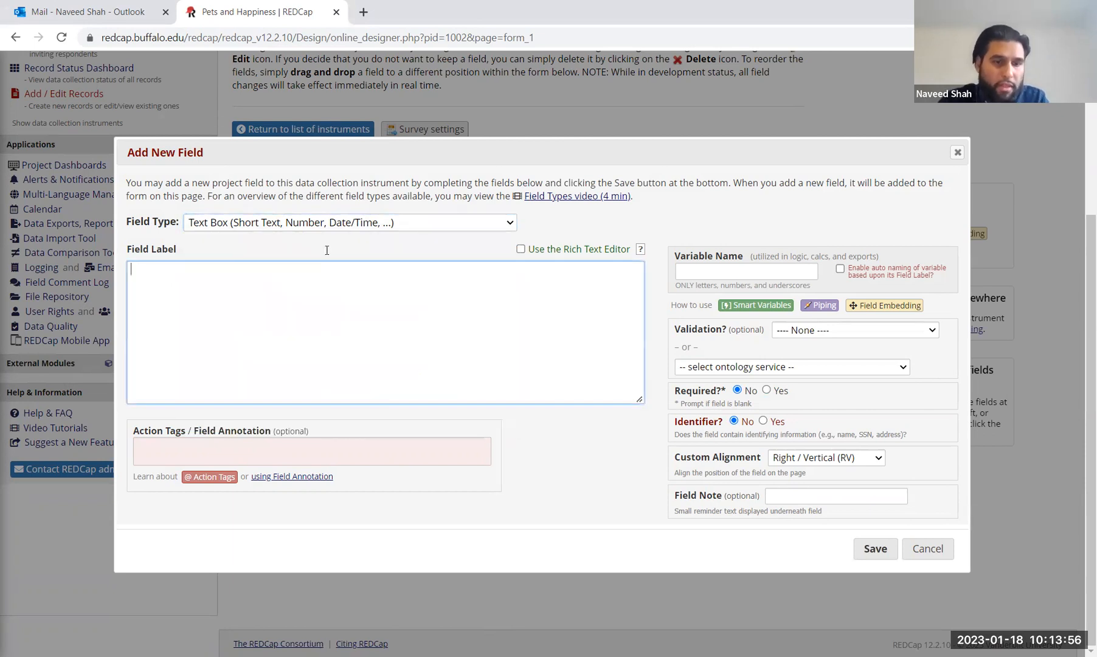
text(Age)
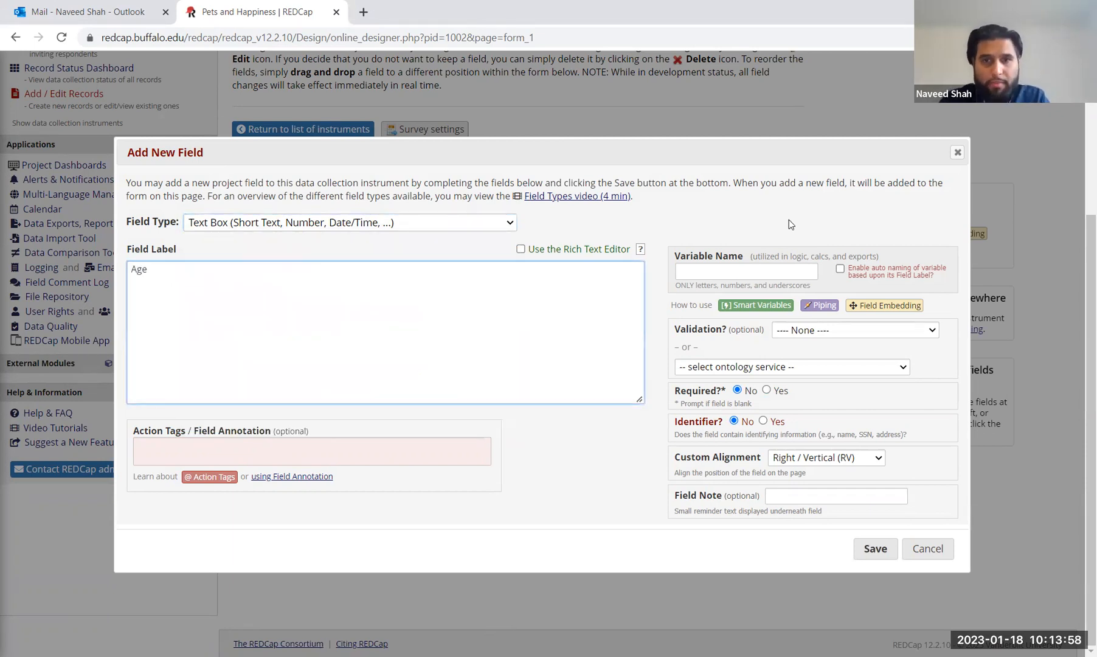
click(691, 275)
text(age)
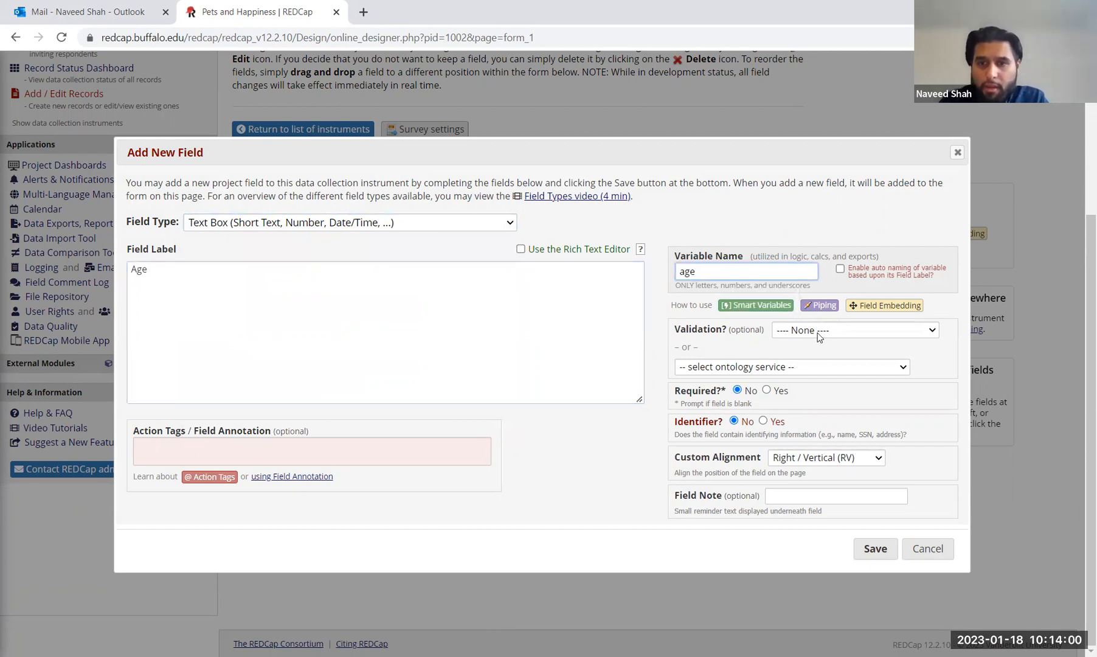
click(818, 333)
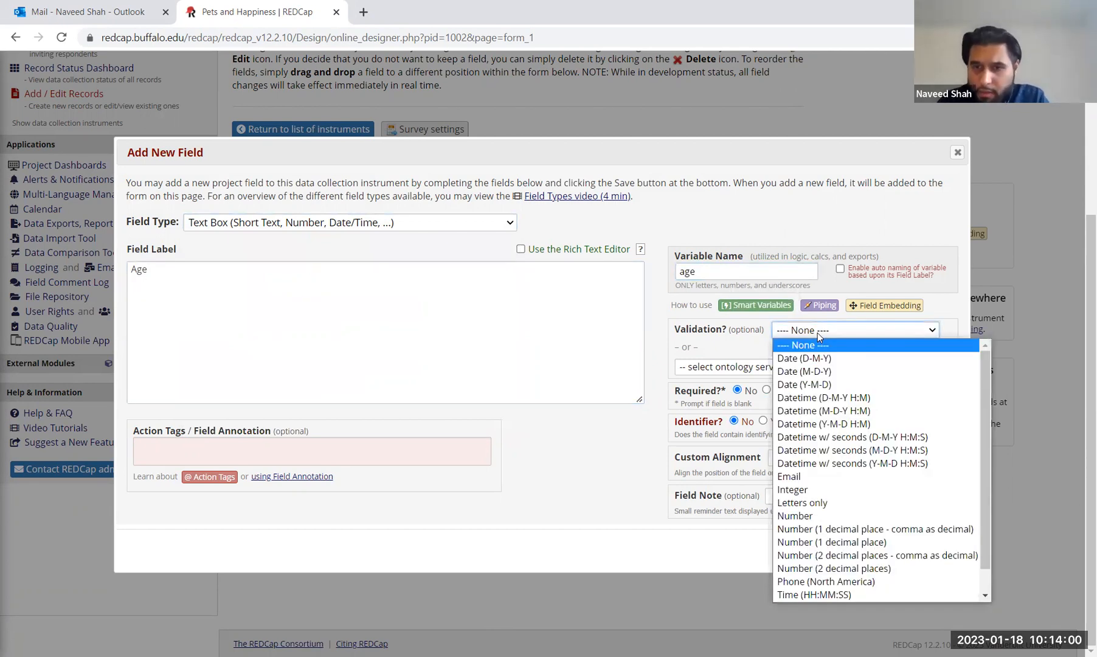
click(821, 517)
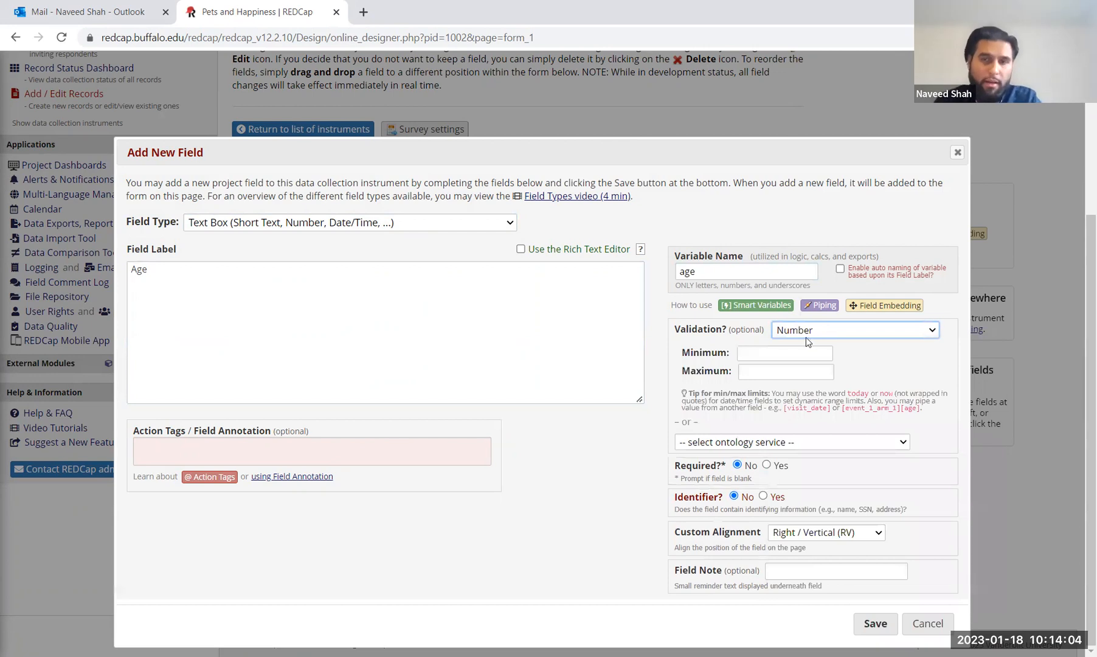
click(745, 354)
click(742, 373)
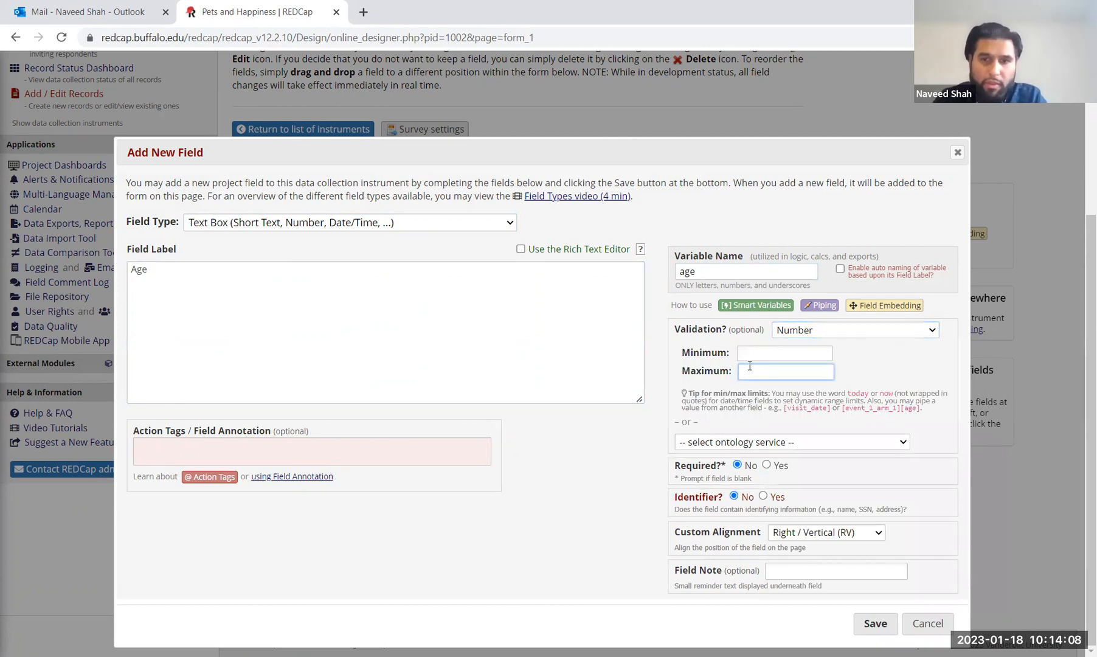
click(766, 464)
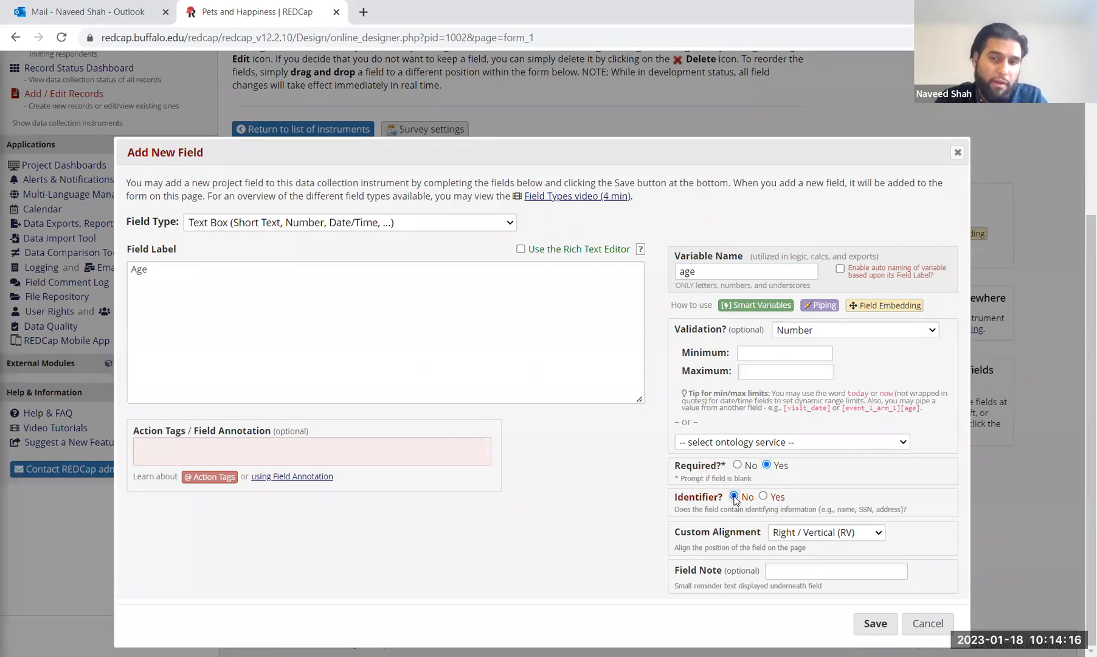
click(871, 624)
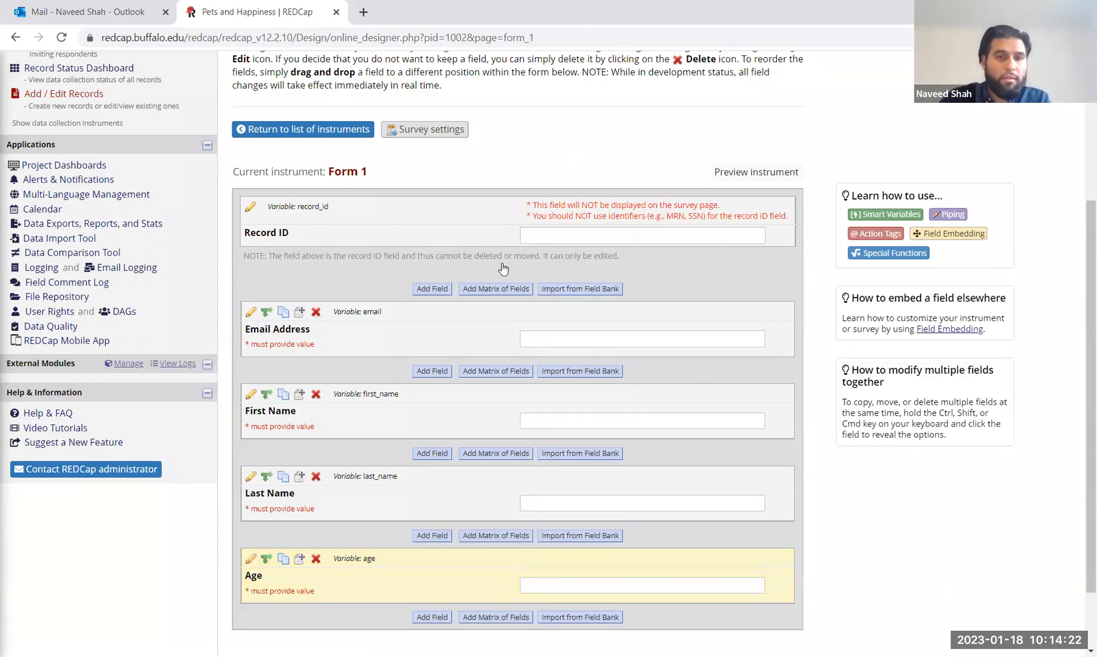
click(433, 536)
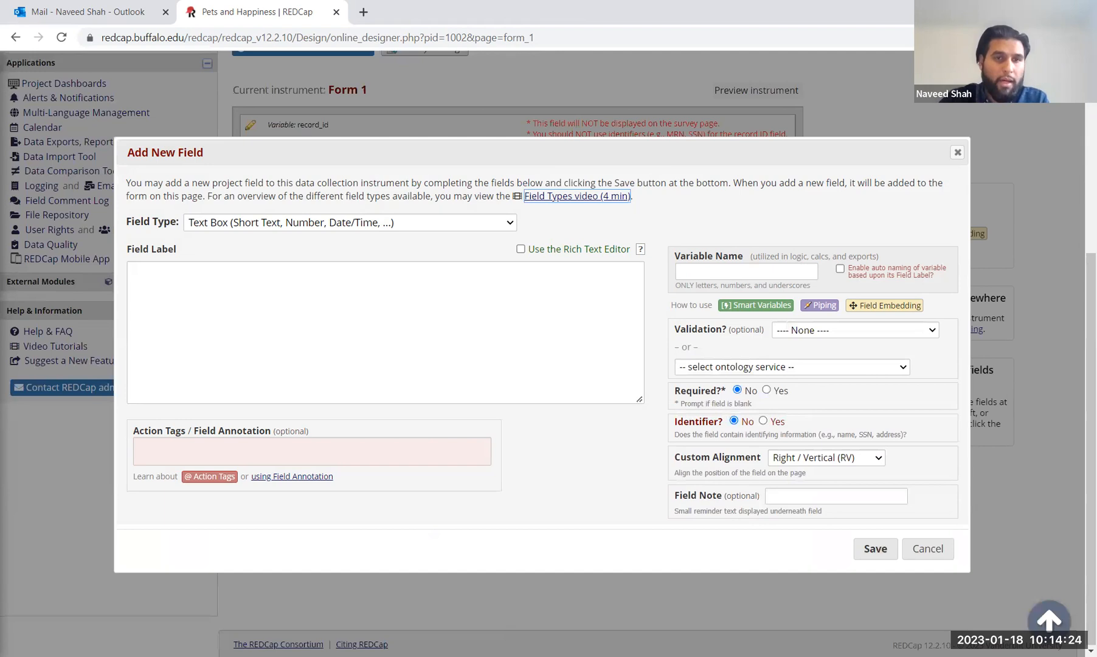
Step: Create a required 'Zip Code' field (variable zip_code) validated as Number and save it
click(271, 283)
text(Zip Code)
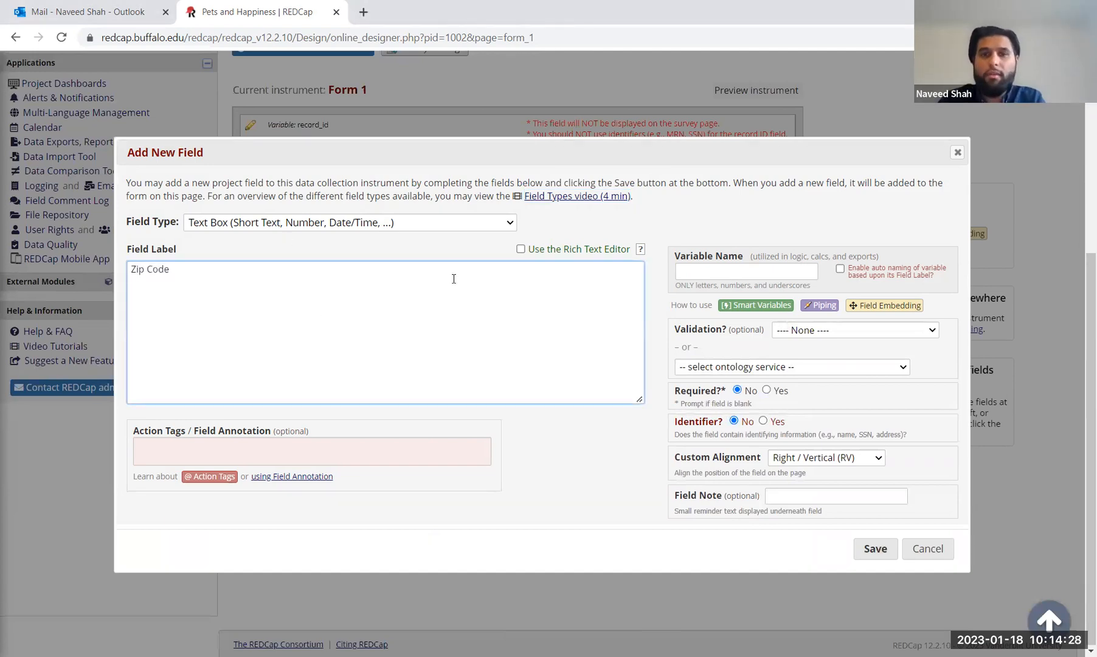
click(716, 266)
text(zip_)
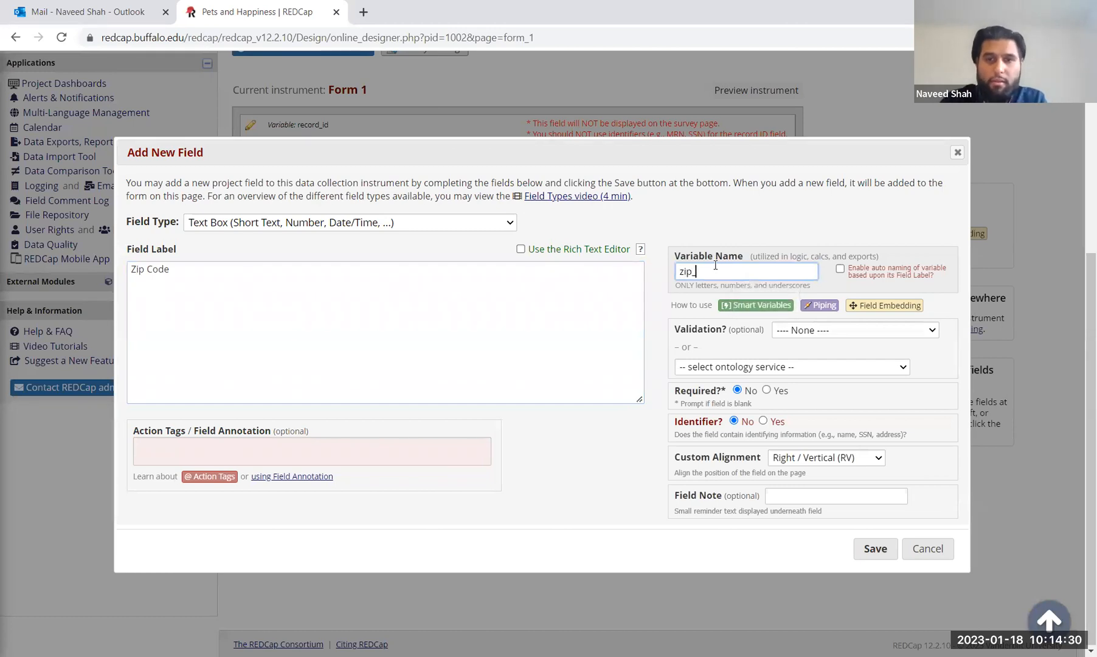
text(code)
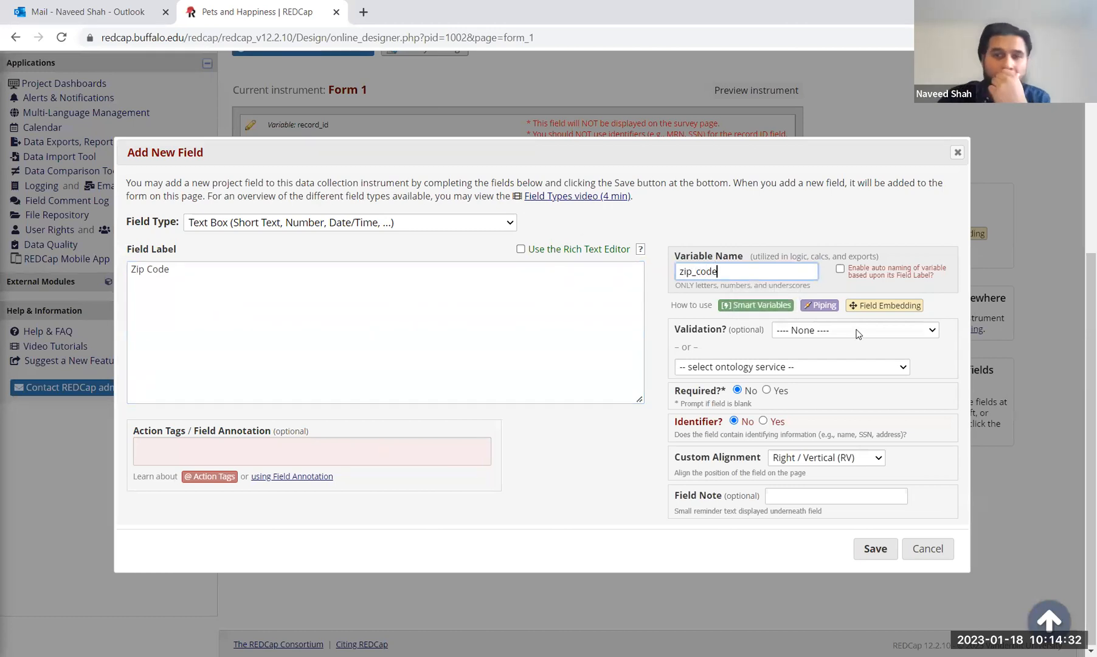
right_click(858, 333)
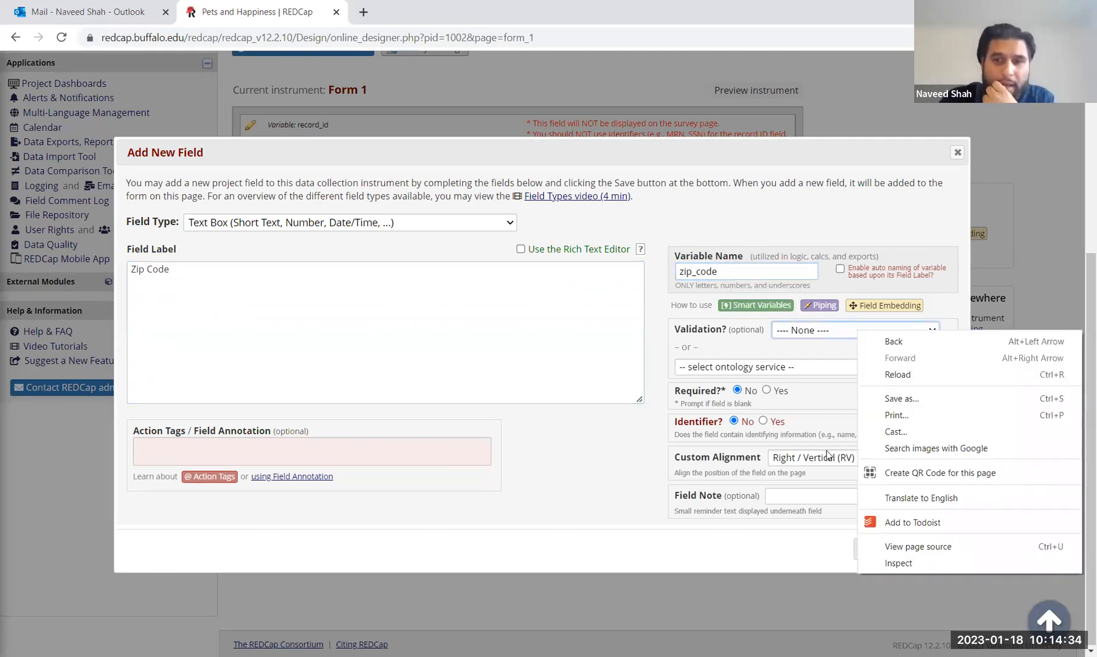
click(857, 331)
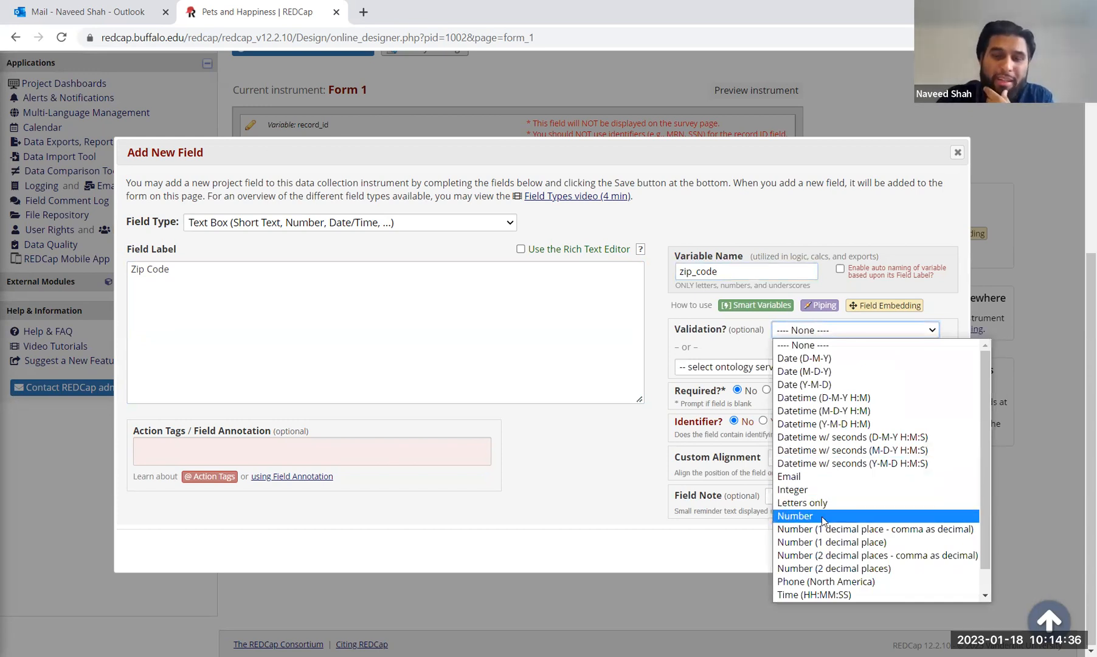
click(826, 516)
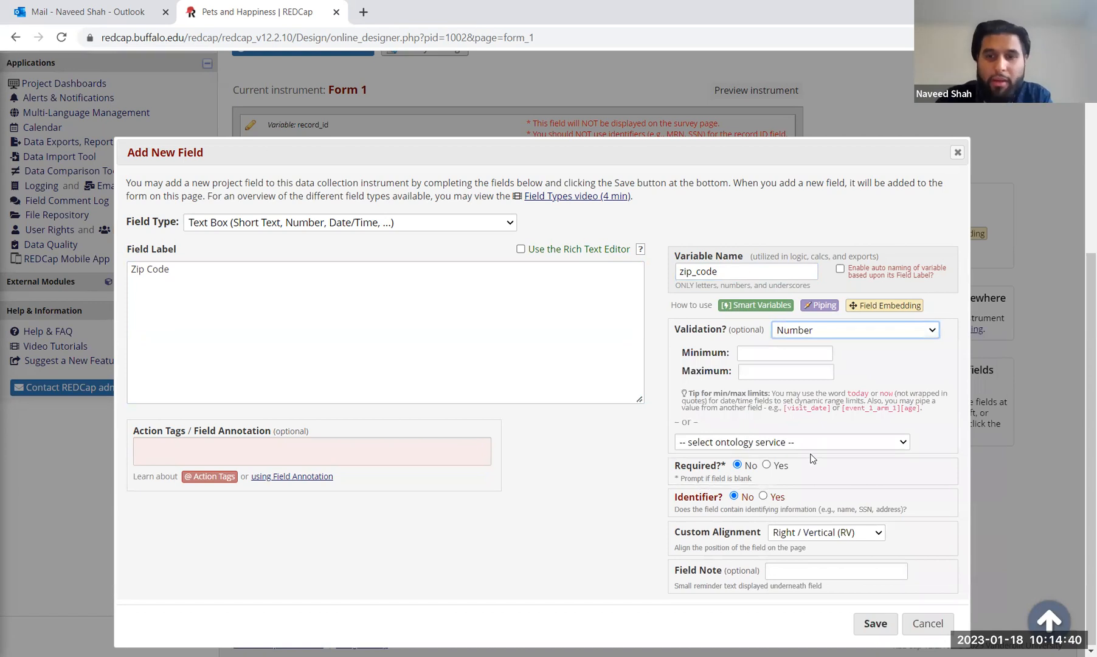
click(767, 465)
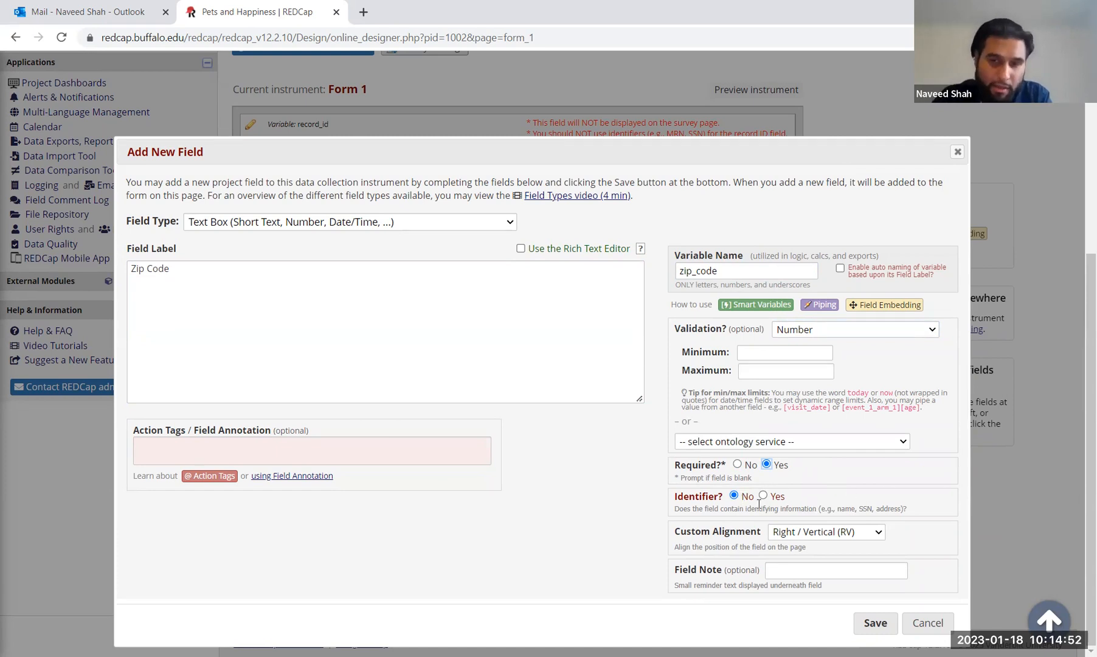
click(878, 623)
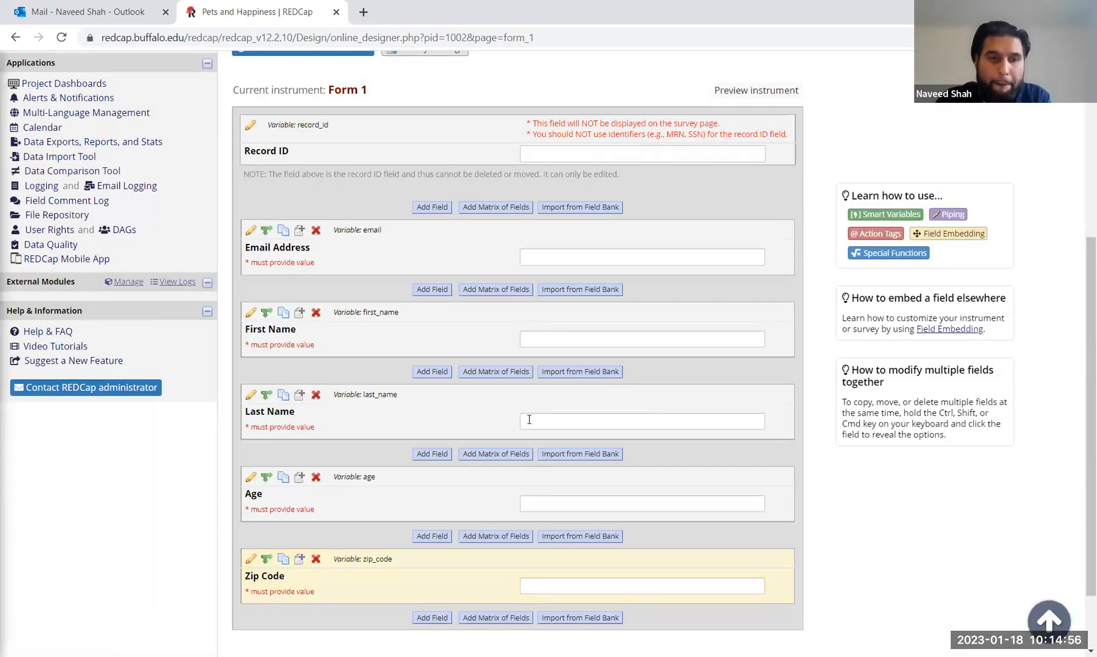
Step: Add a required True - False question 'Do you have a pet?' (variable pet) at the form's end
scroll(370, 434, down, 2)
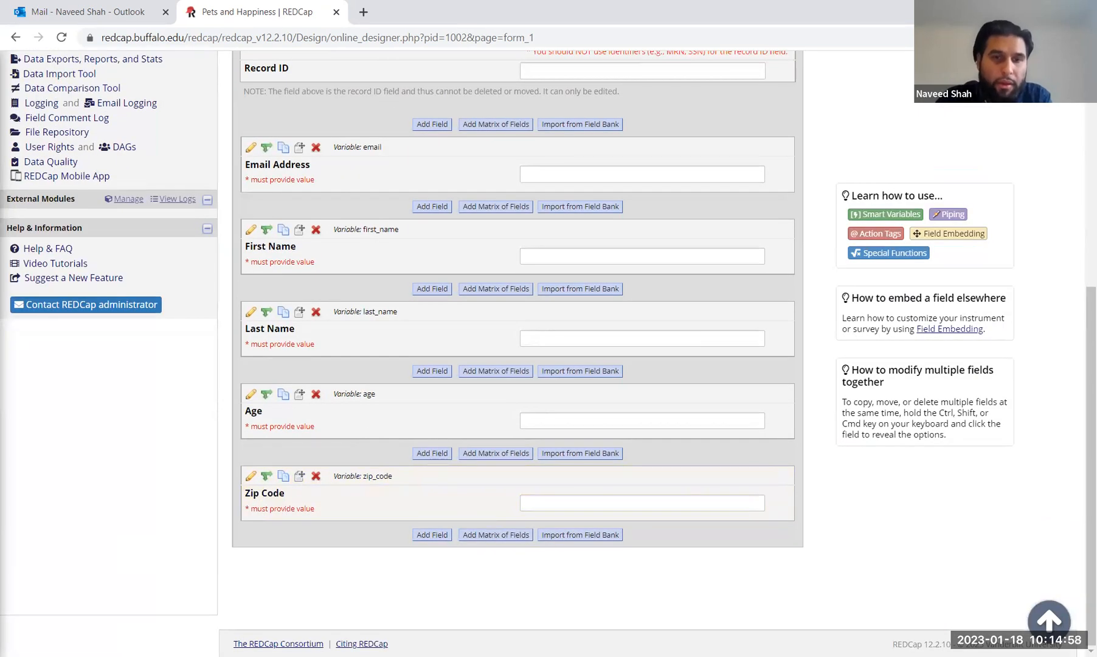
click(437, 535)
click(256, 222)
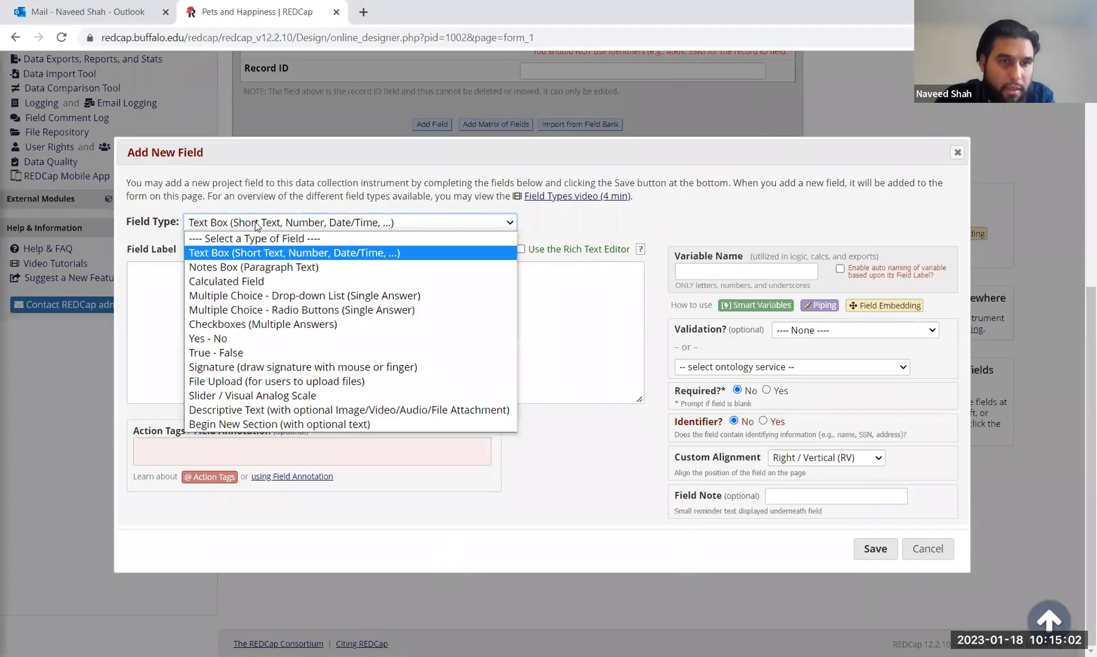
click(246, 354)
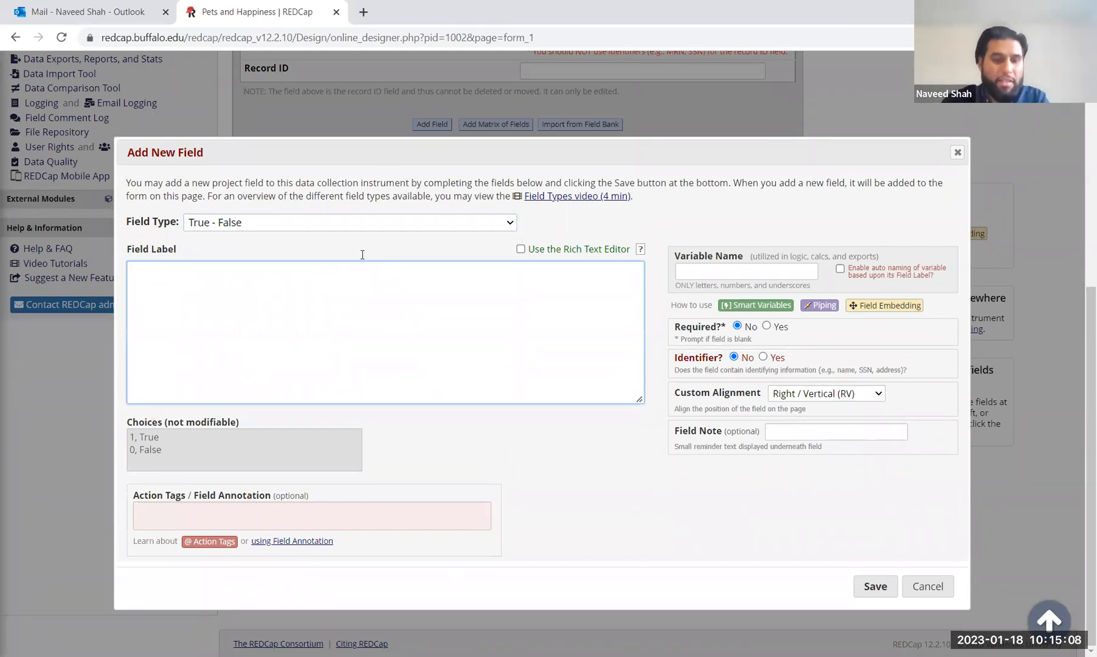
text(Do you have a pet?)
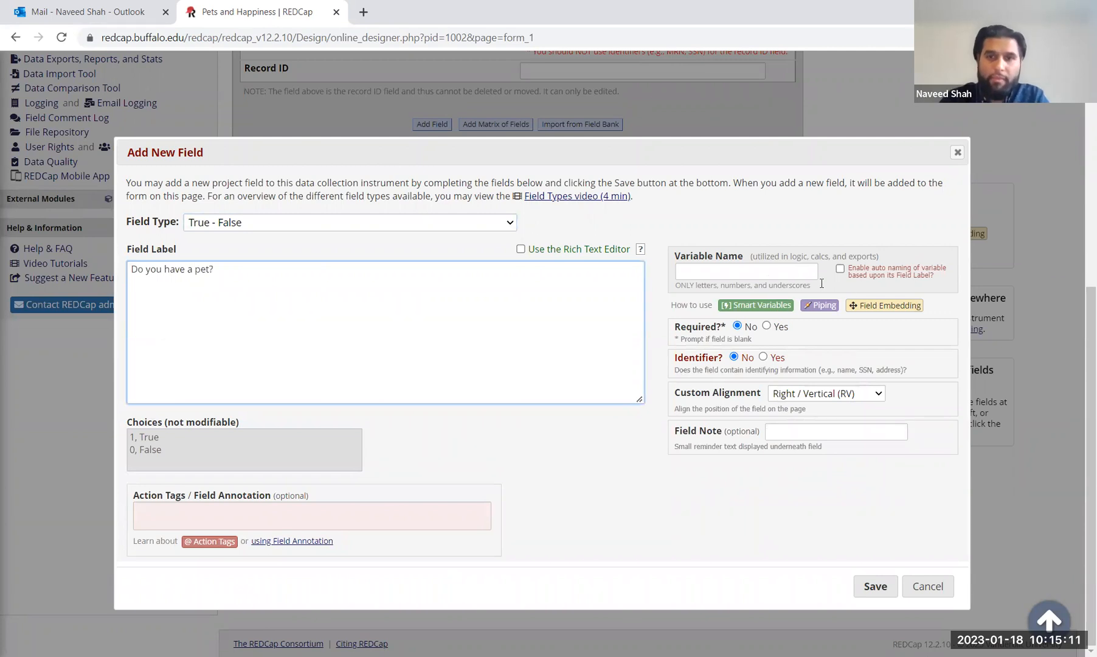
click(761, 274)
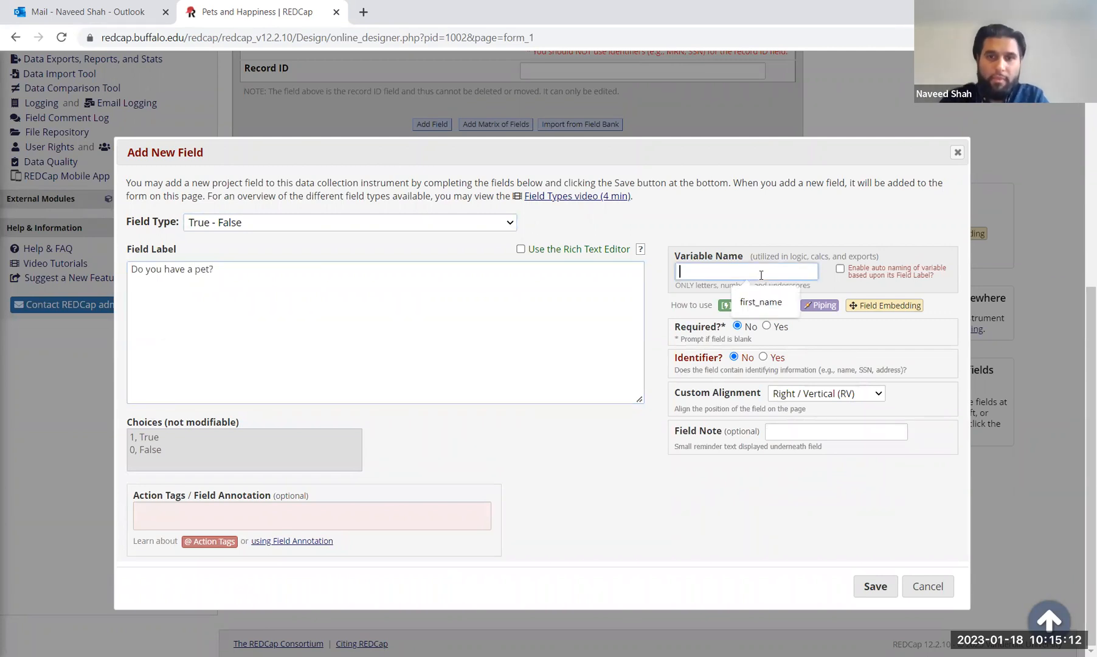
text(pet)
click(767, 326)
click(358, 320)
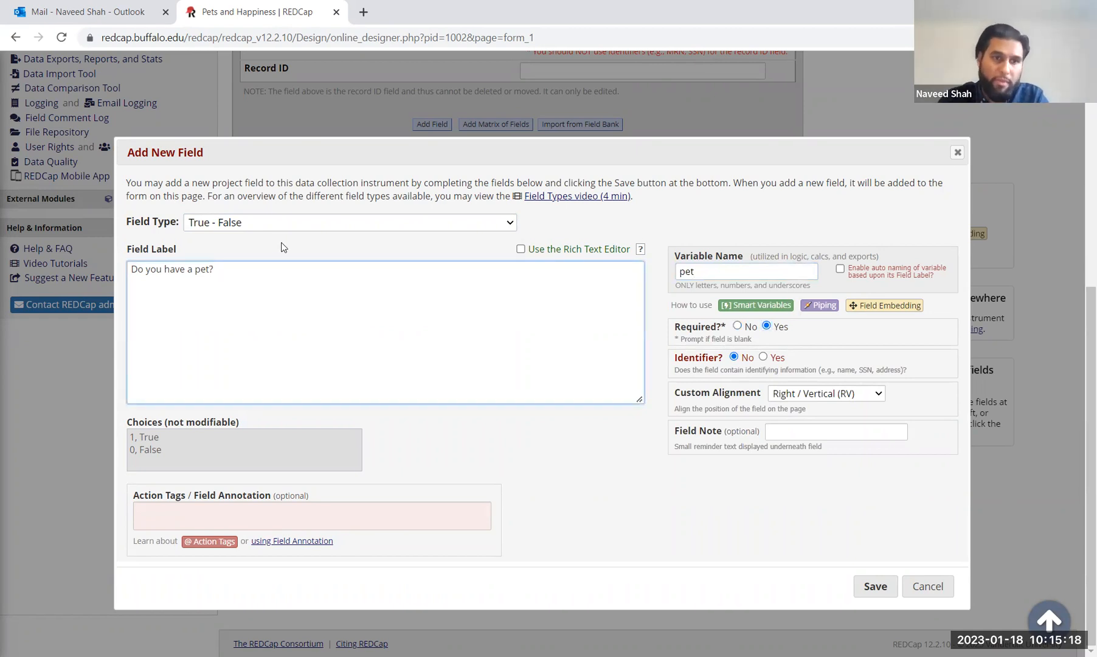
click(220, 433)
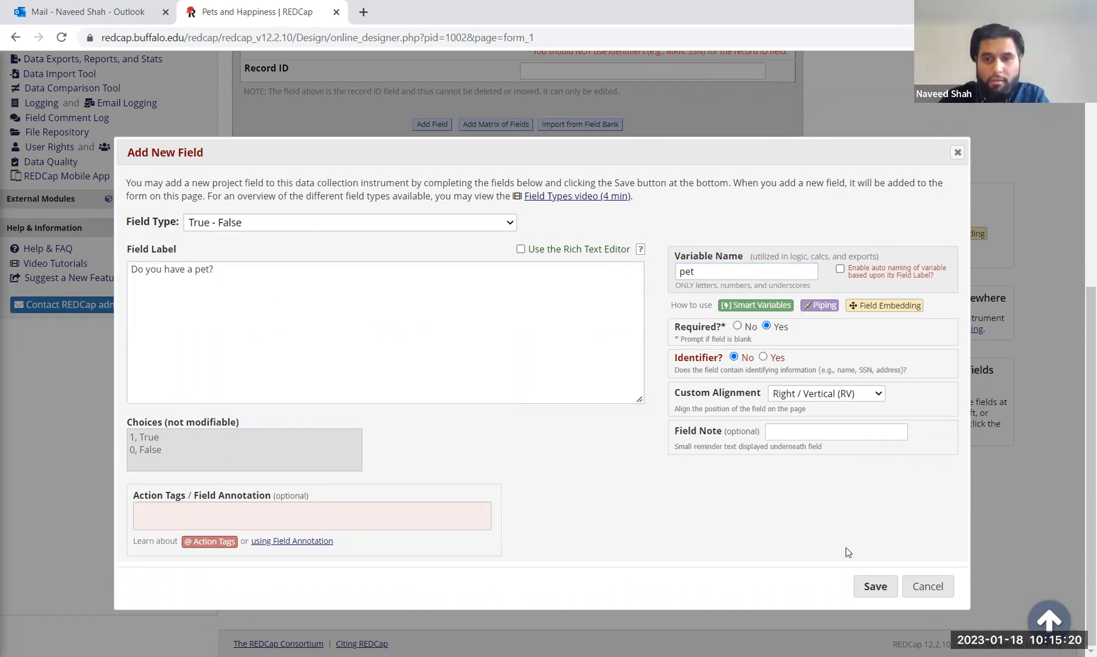
click(868, 588)
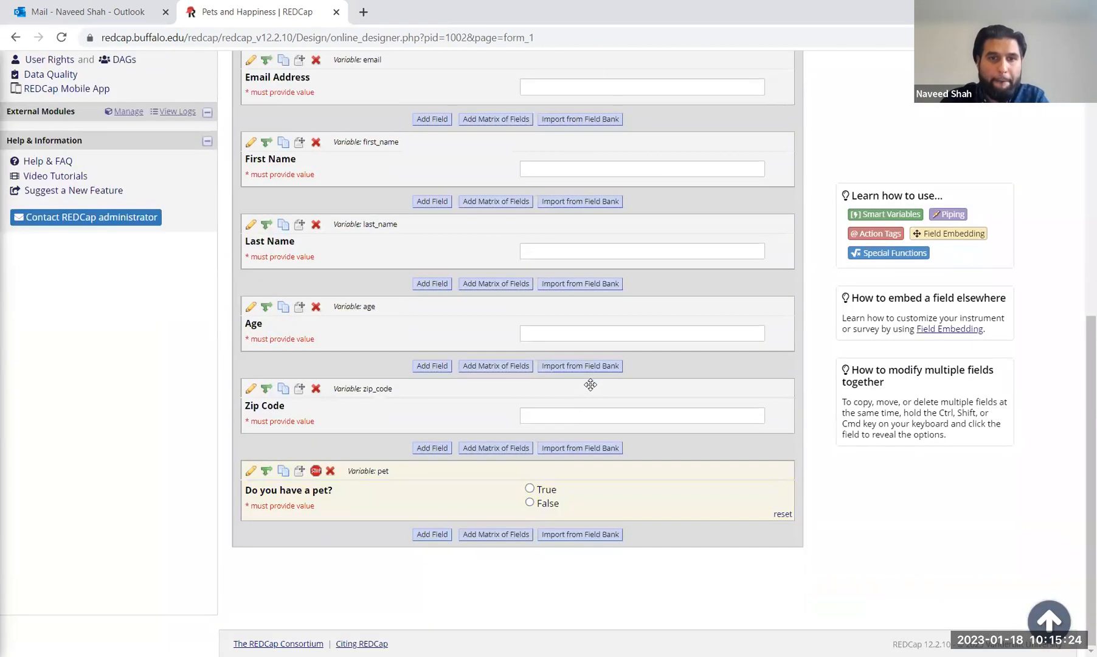
Step: Start a new text field labelled 'Describe your pet' with variable pet_description
click(425, 535)
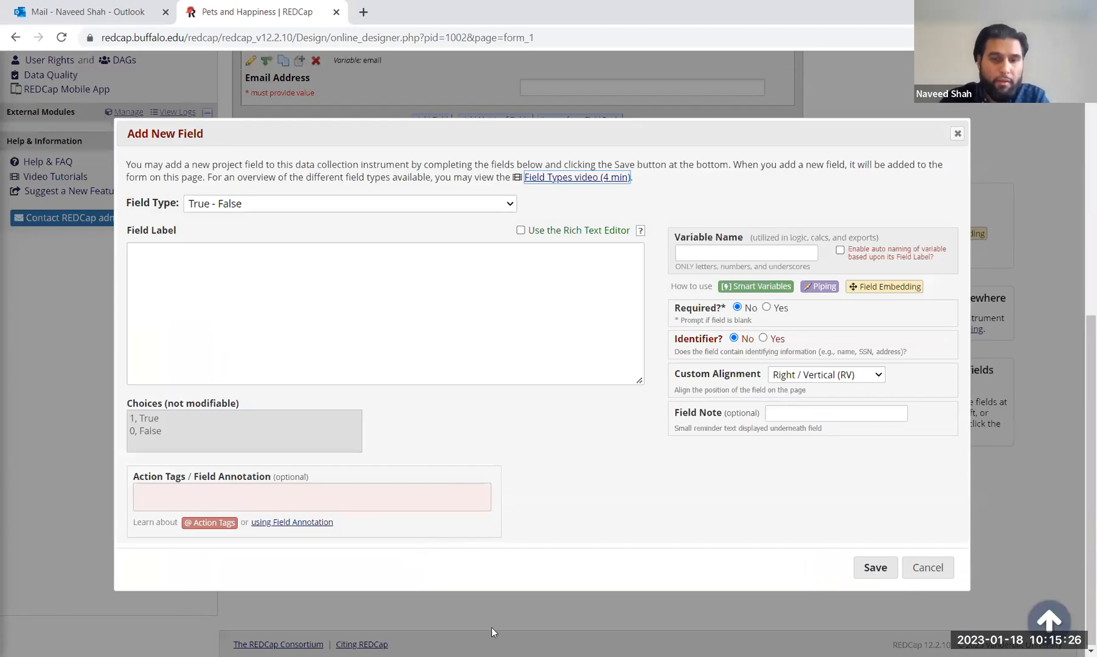
click(215, 281)
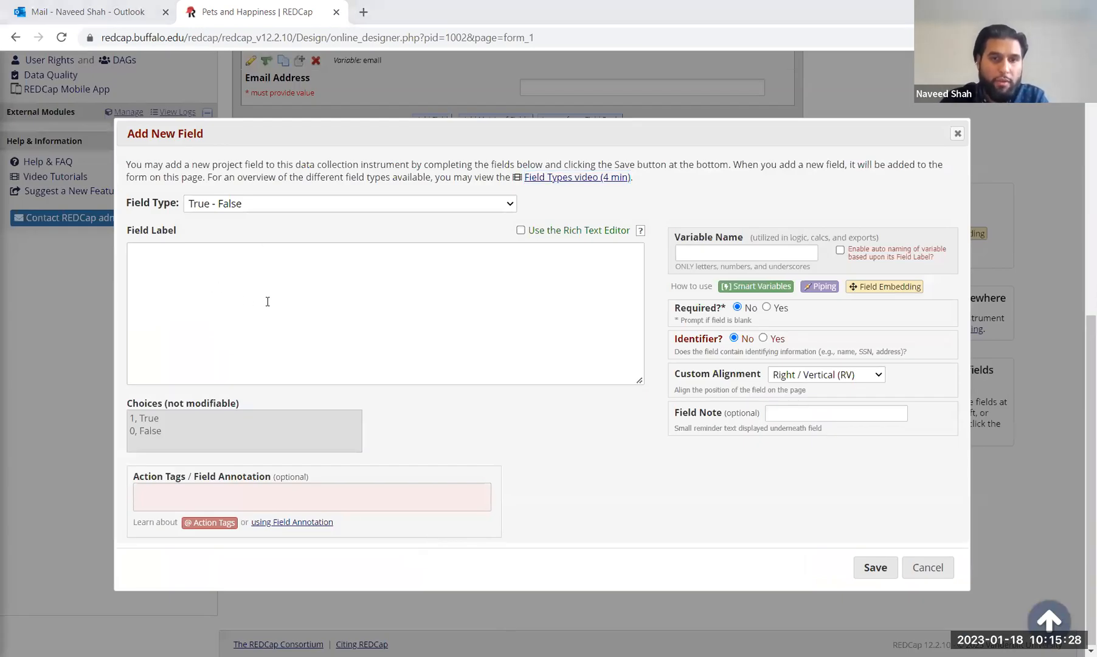
click(296, 241)
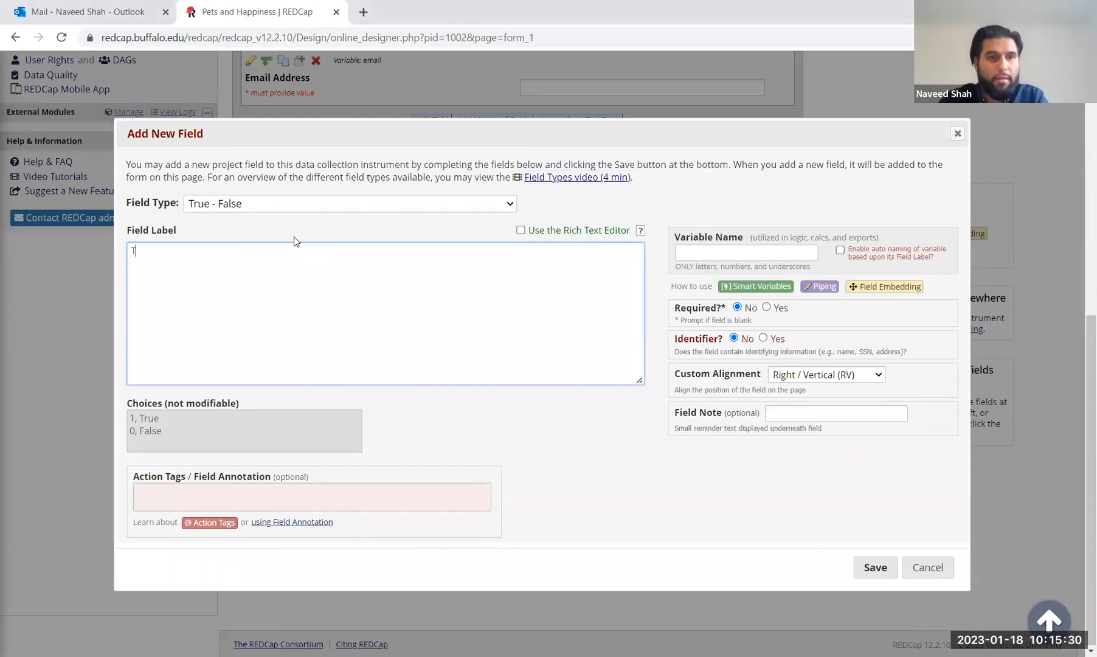
click(247, 205)
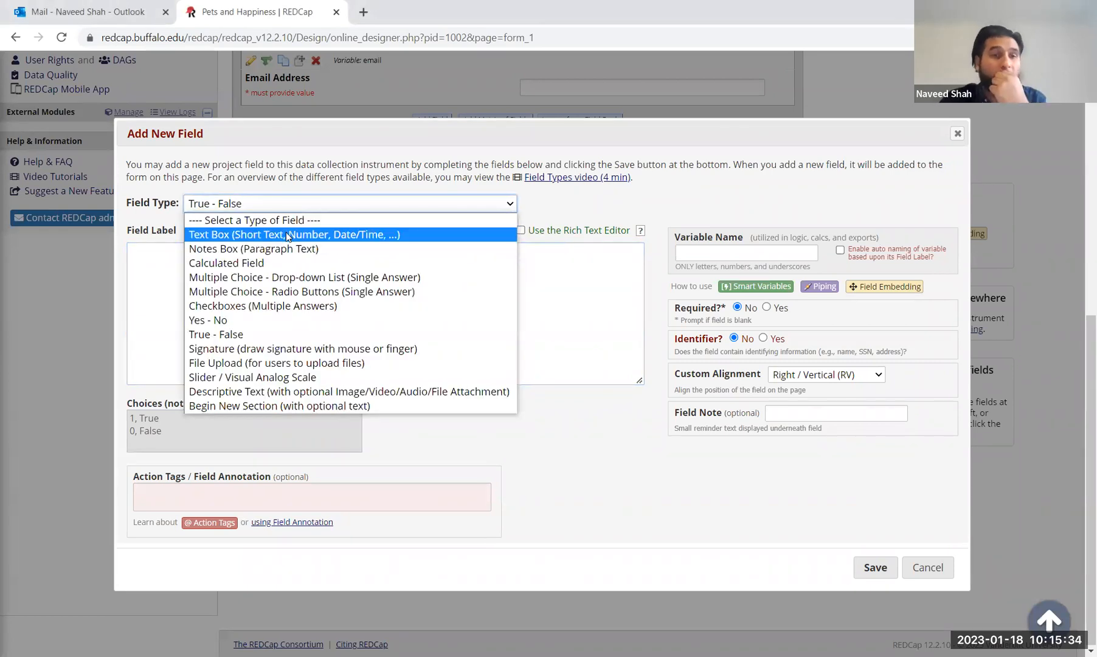
click(287, 235)
text(Describe your pet)
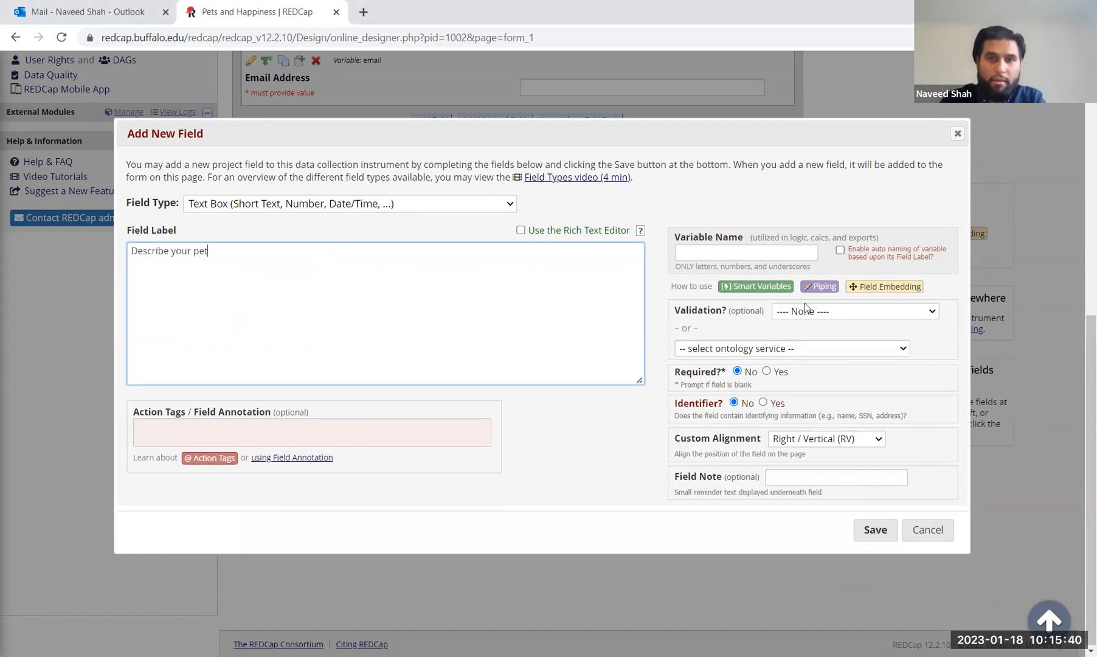
click(704, 255)
text(pe)
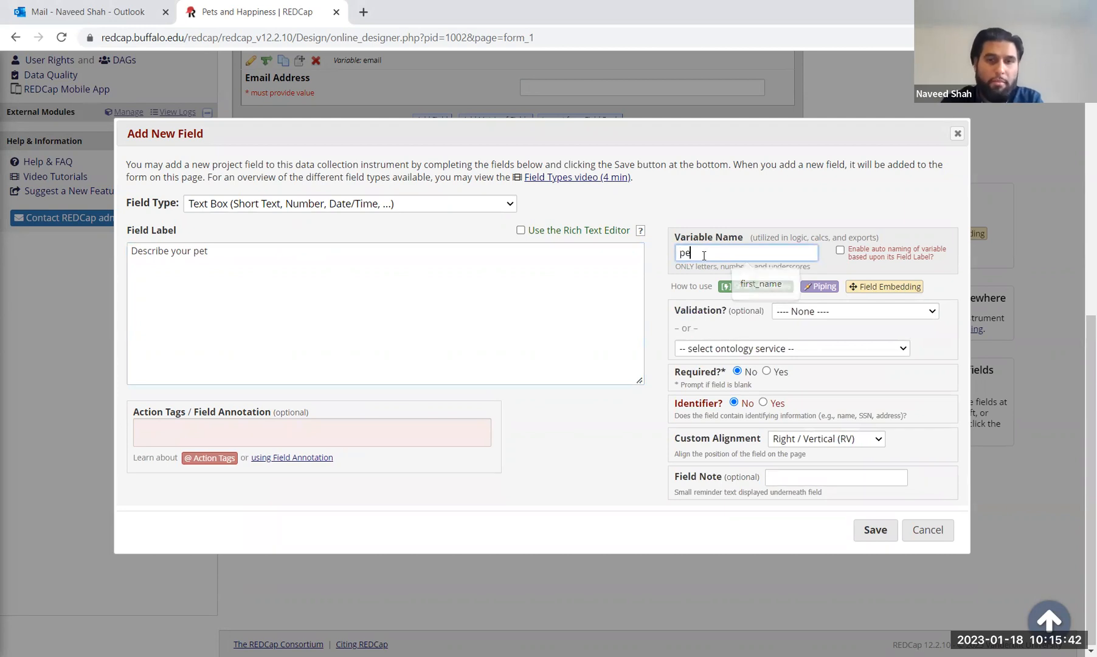
text(t_descr)
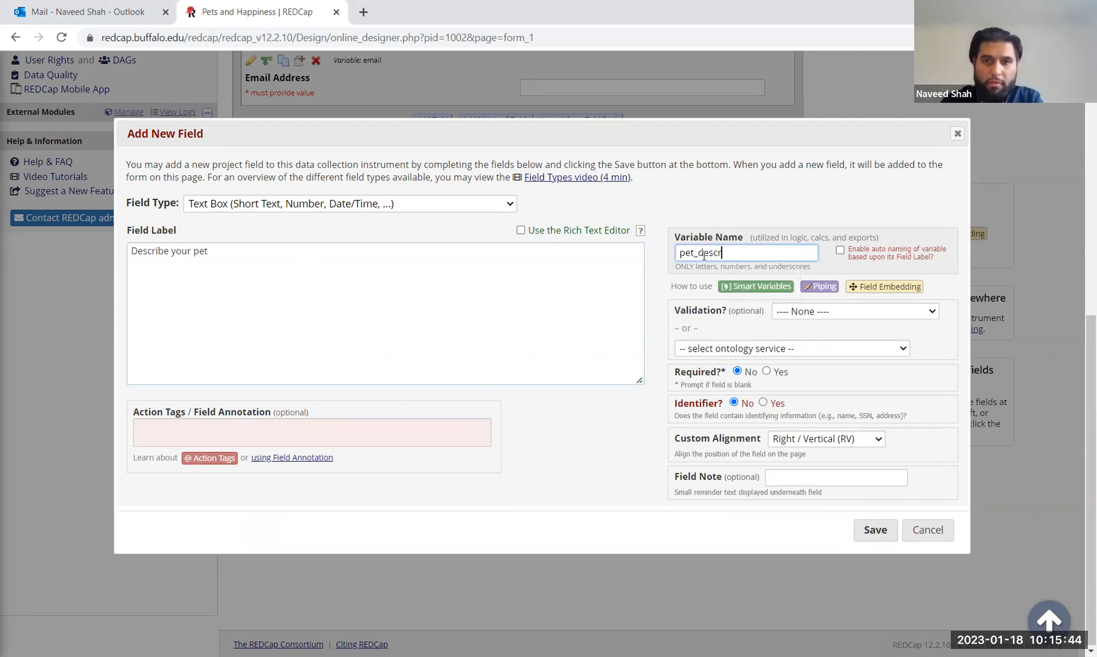
text(iption)
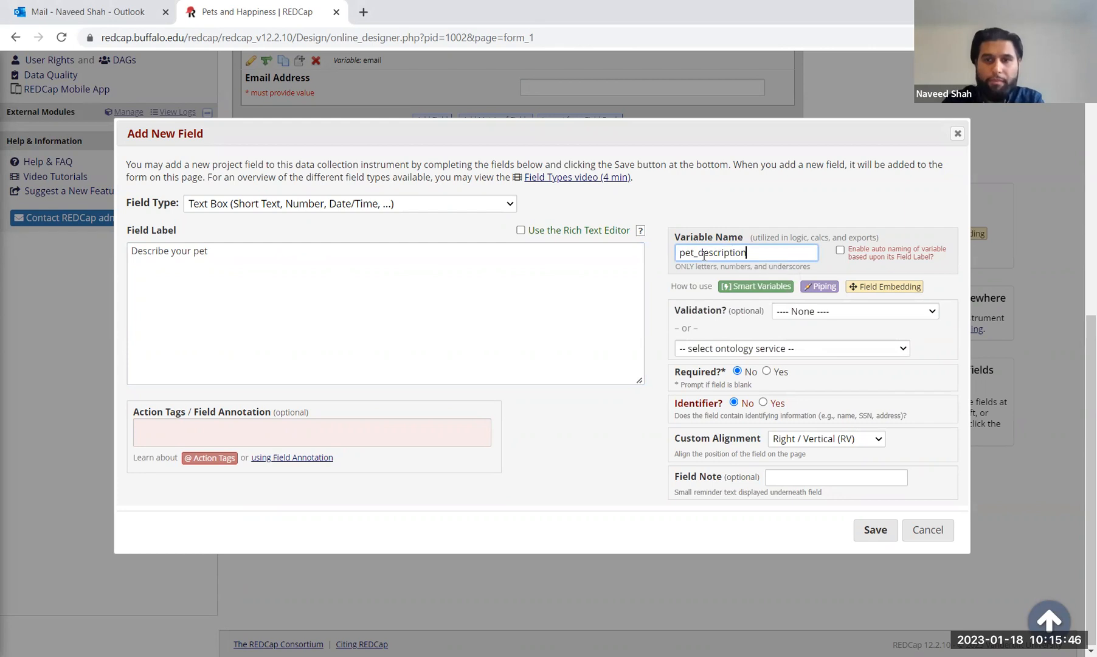
click(341, 248)
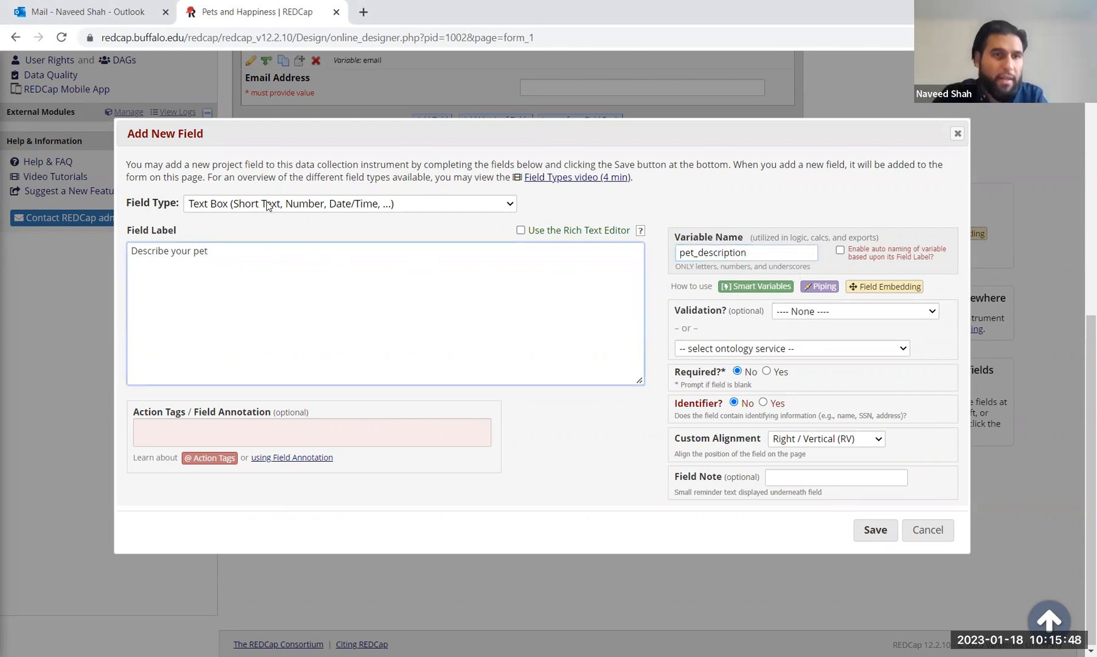
Step: Make it an optional Notes Box, relabel it 'If yes, describe your pet', and save
click(272, 204)
click(294, 249)
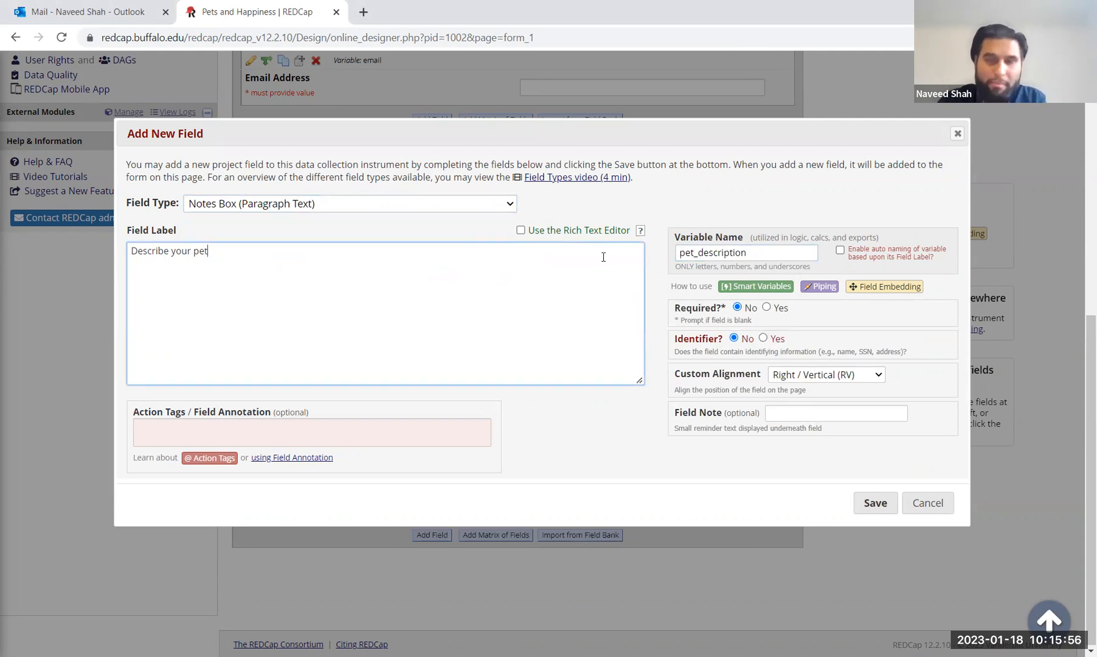
click(766, 307)
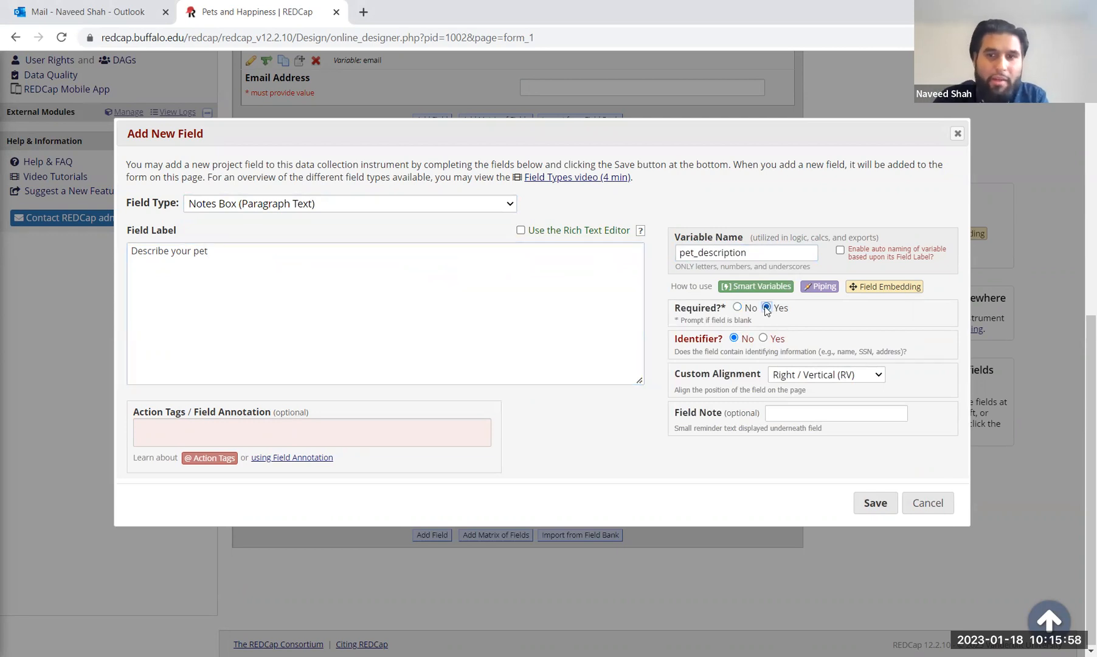
click(738, 308)
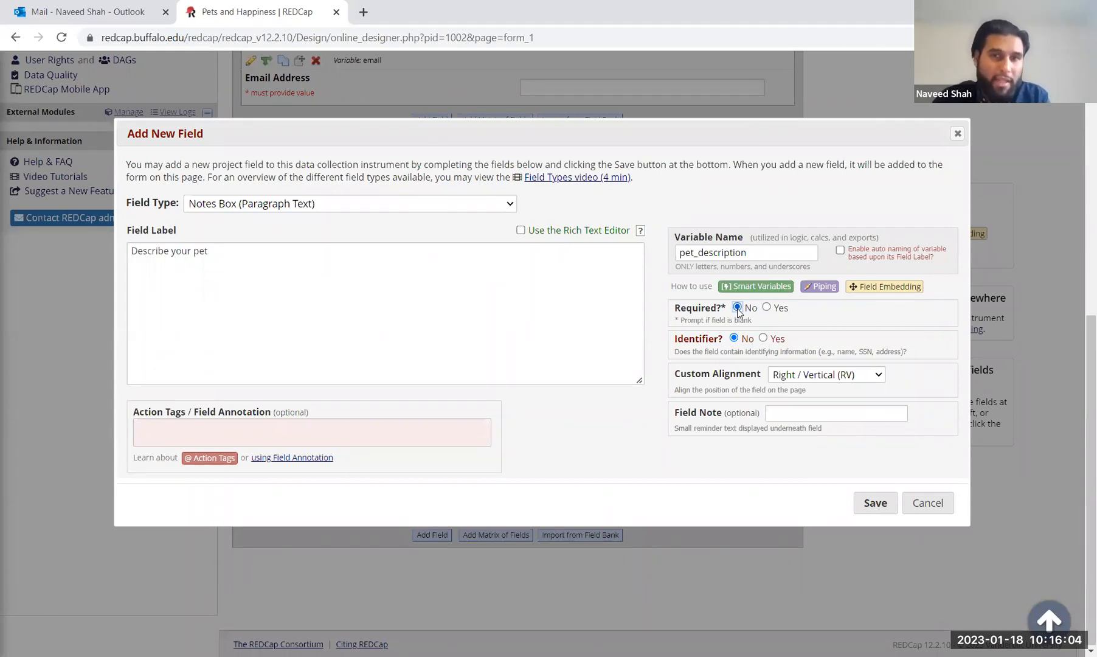
click(185, 256)
click(132, 250)
text(If yes,)
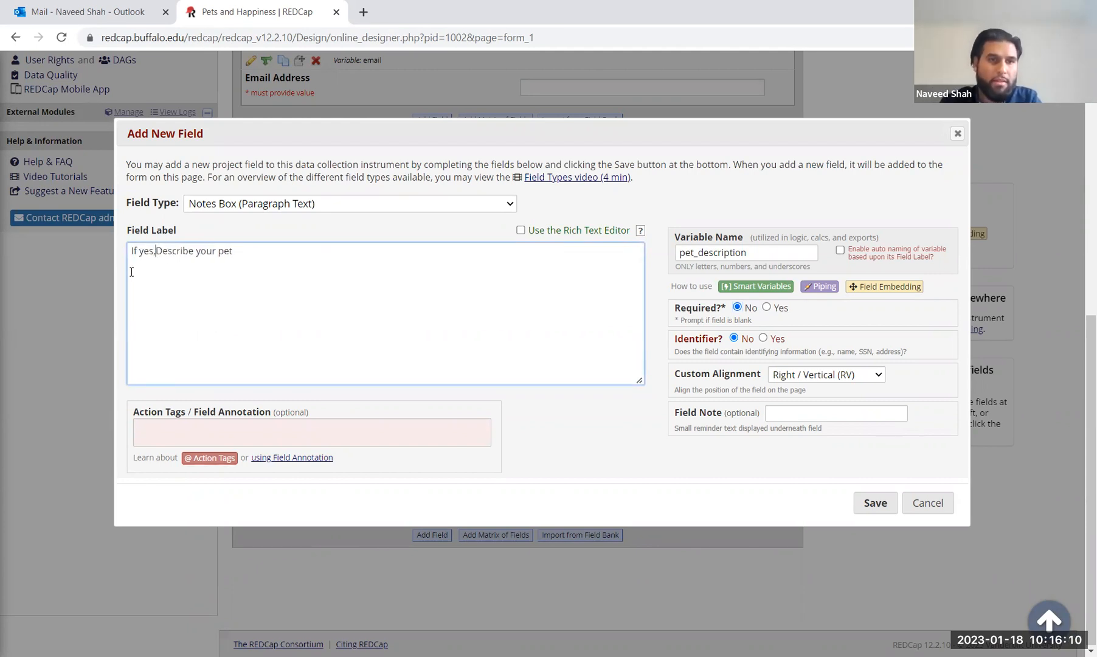
click(164, 250)
key(BackSpace)
text(d)
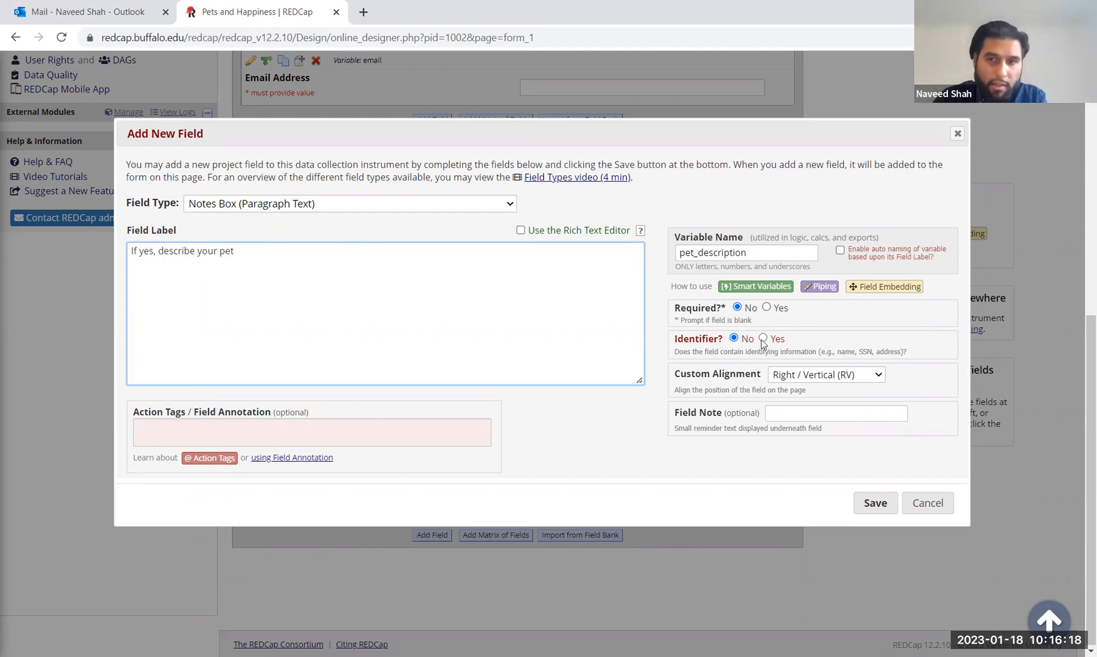
click(878, 503)
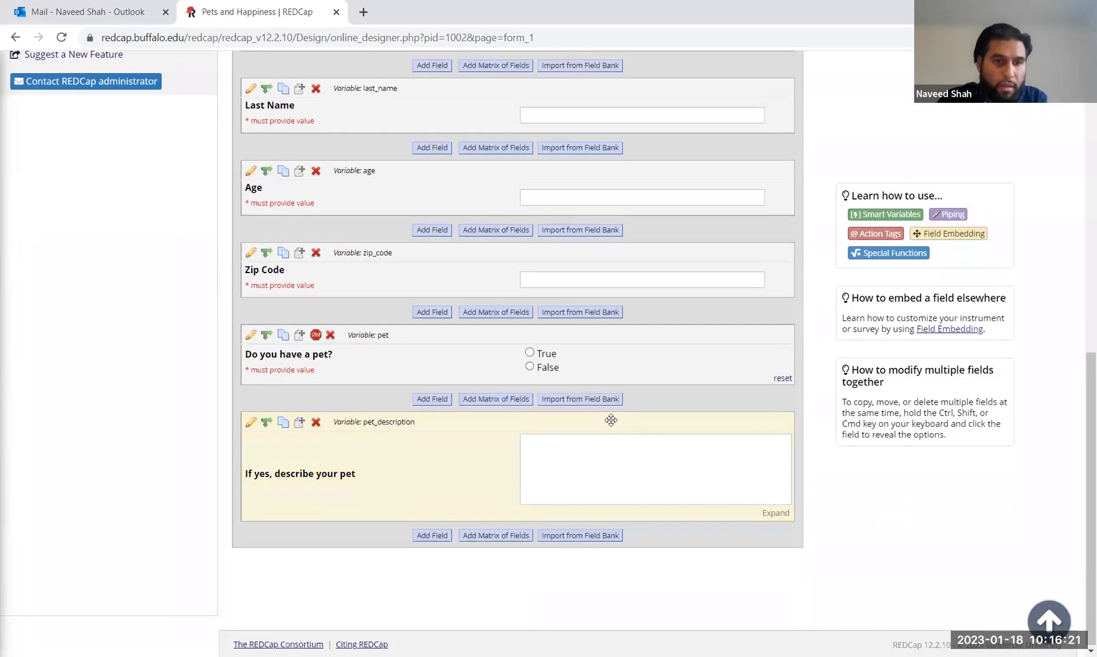
Step: Start a Notes Box field labelled 'Does spending time with your pet elevate your mood? If so, please explain.'
click(433, 535)
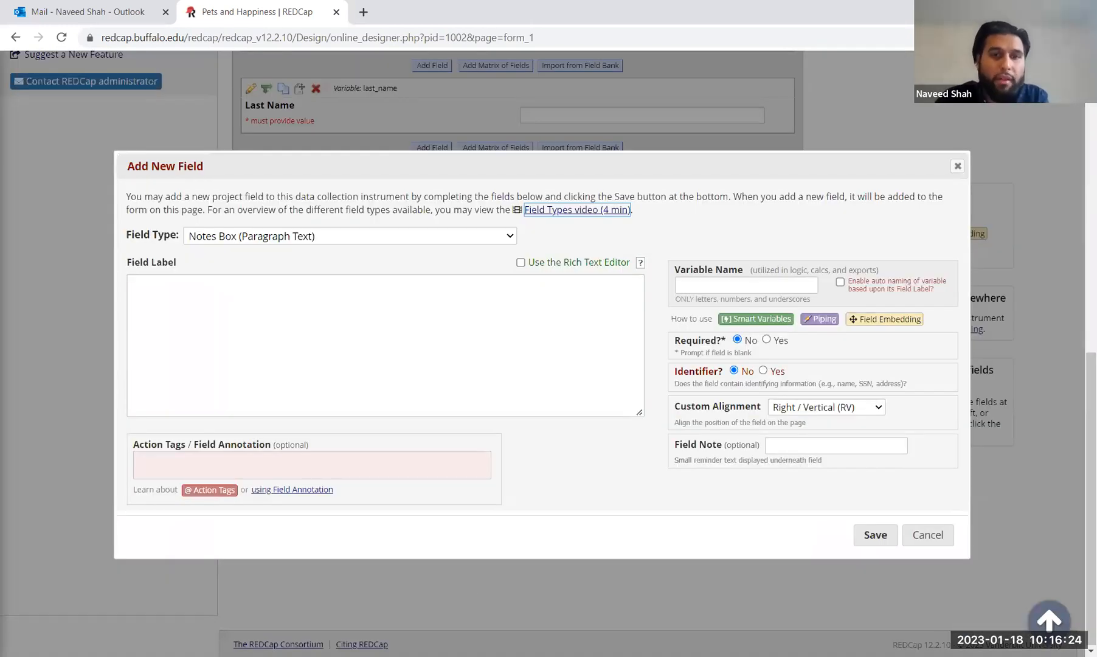
click(278, 324)
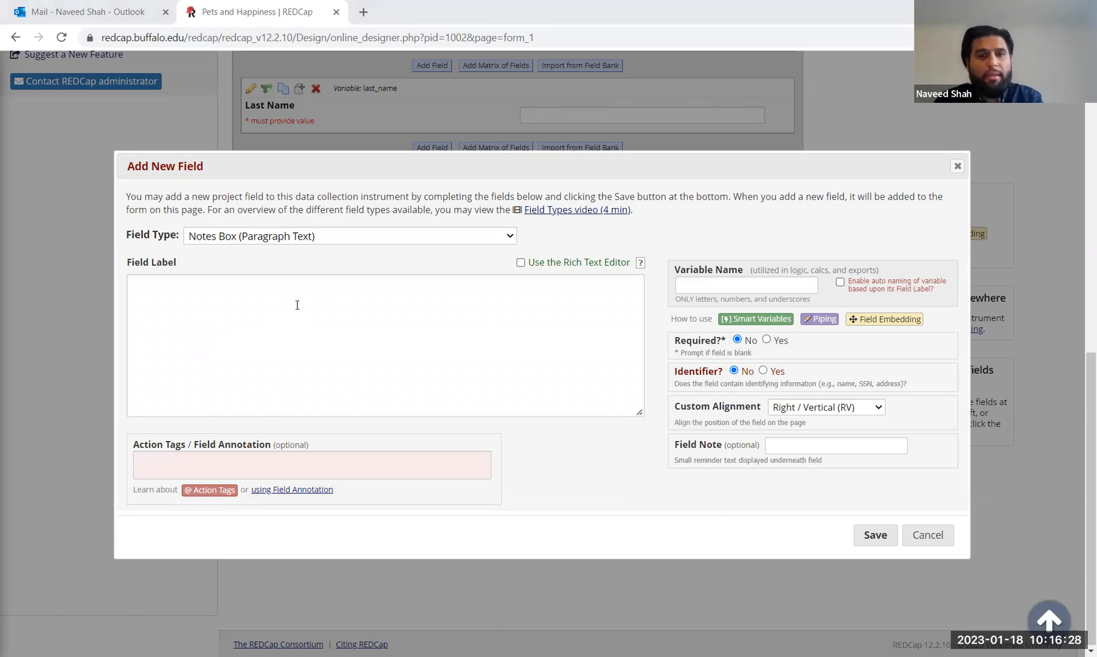
click(301, 241)
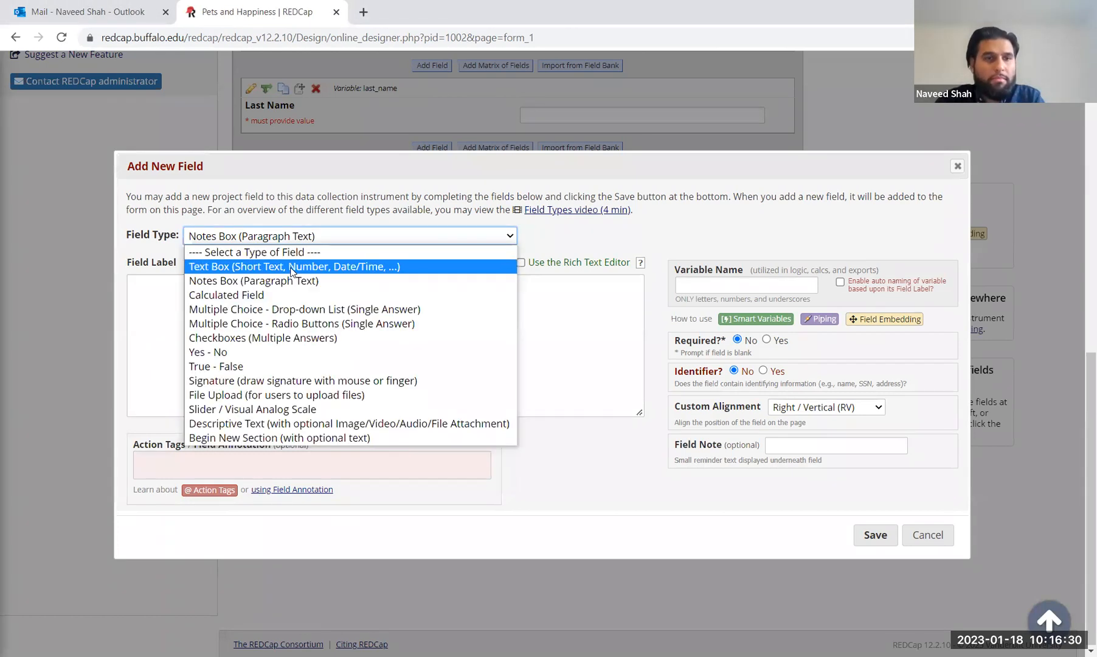
click(369, 316)
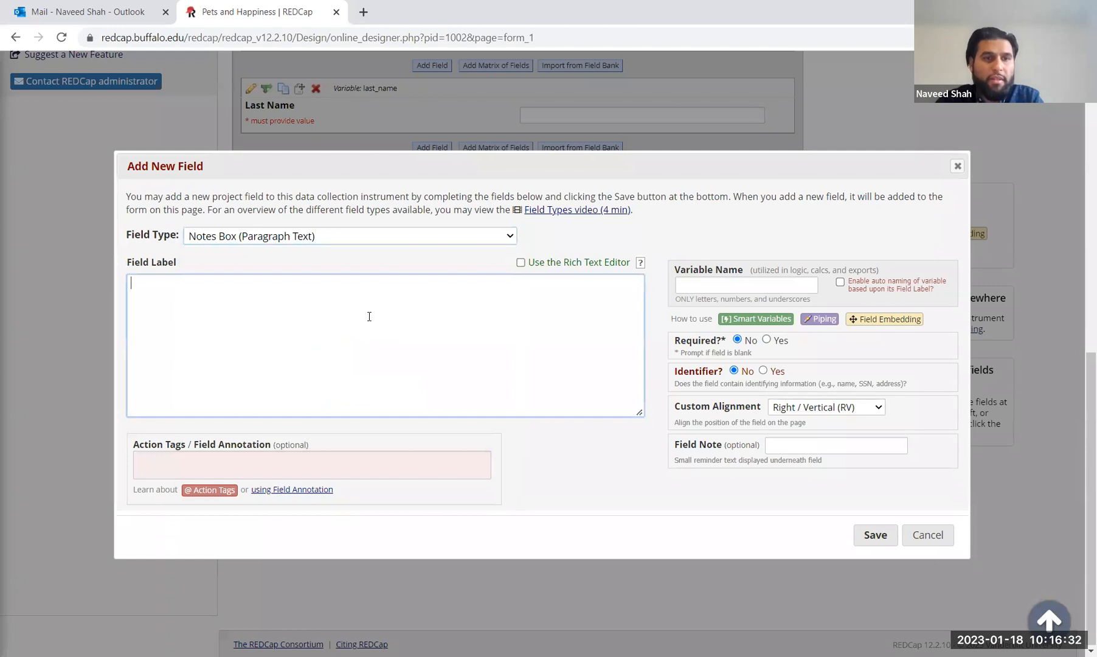
click(301, 228)
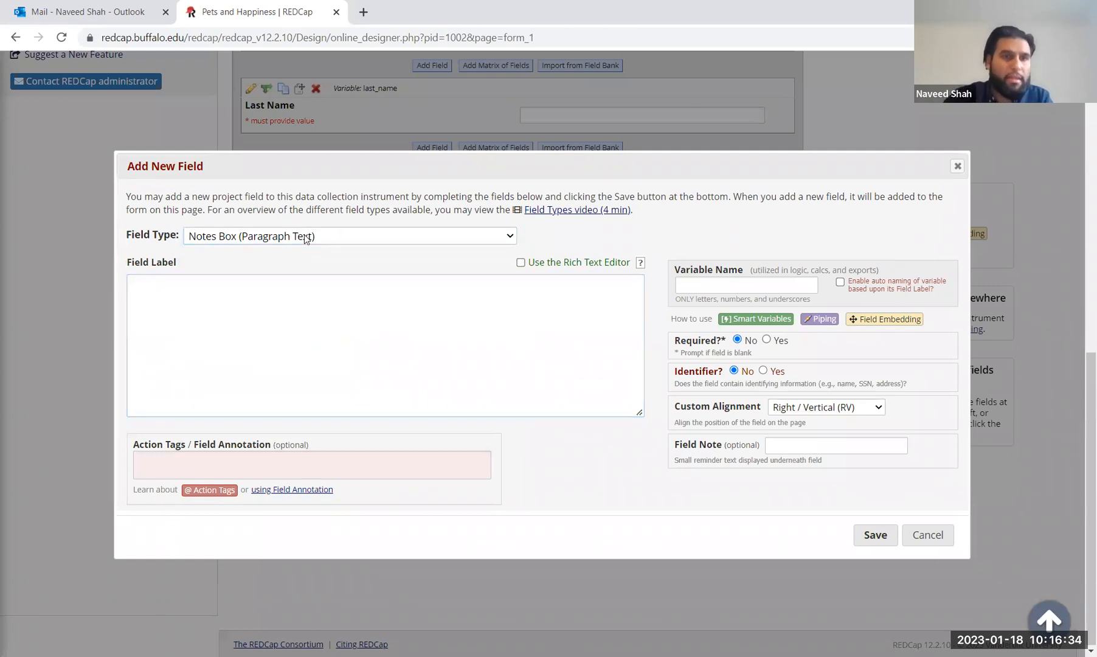
click(304, 306)
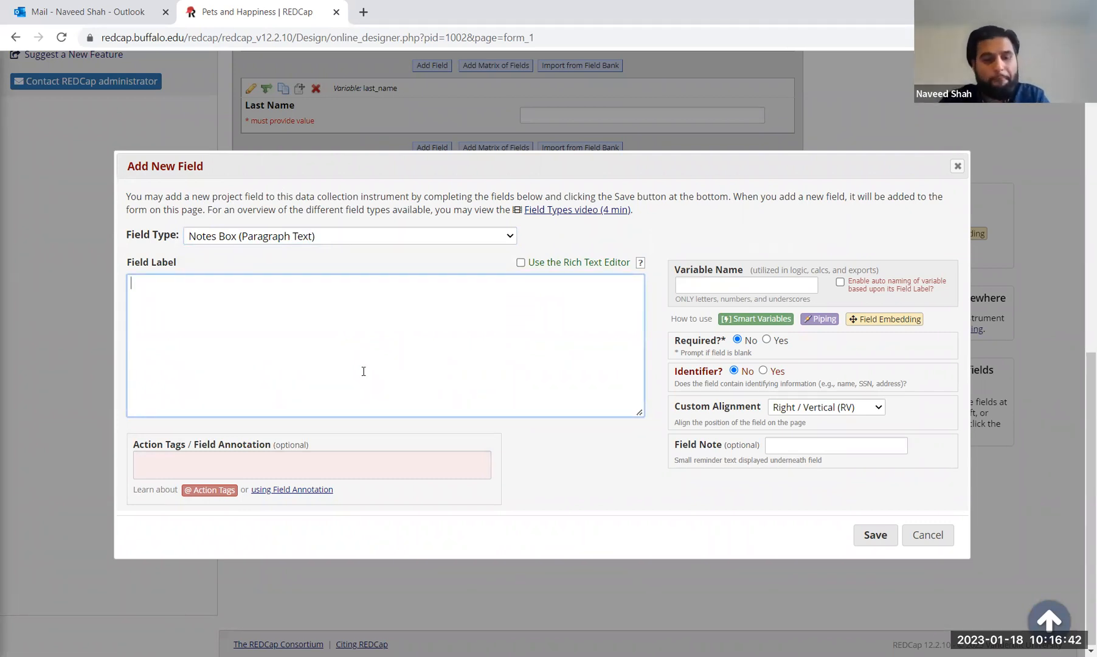
text(Does )
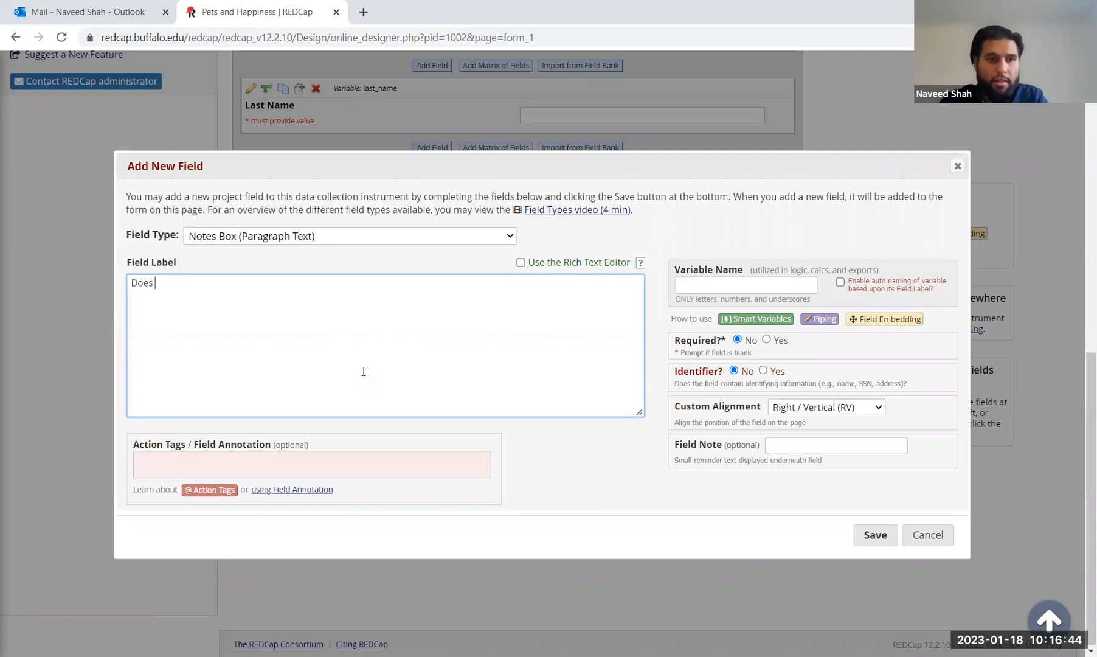
text(spending time with you)
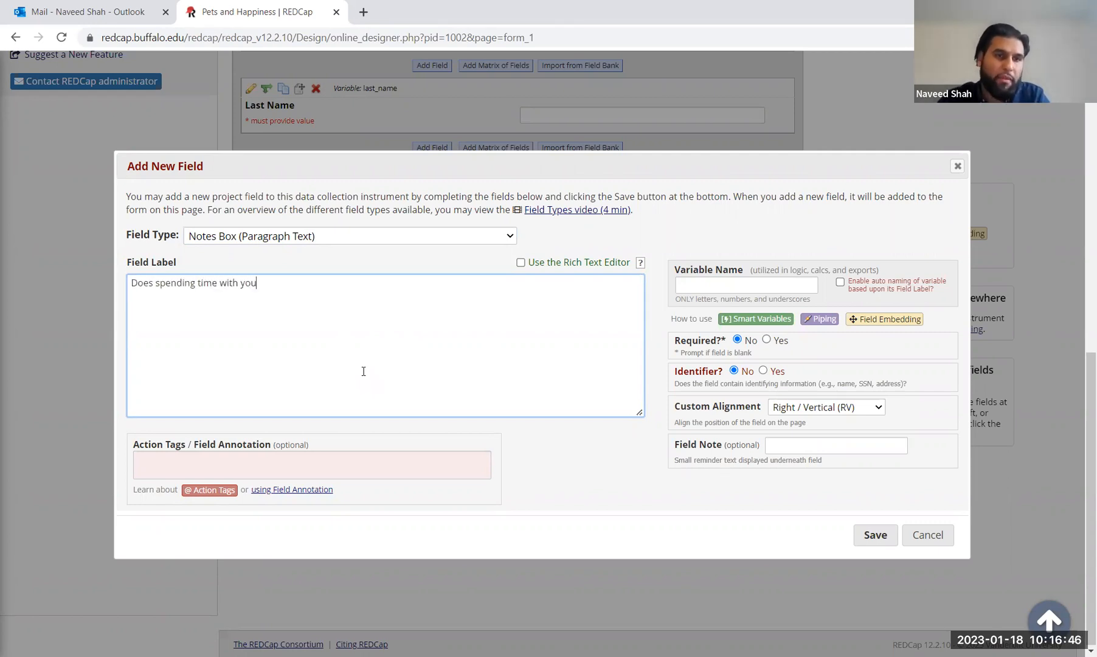
text(r pet ele)
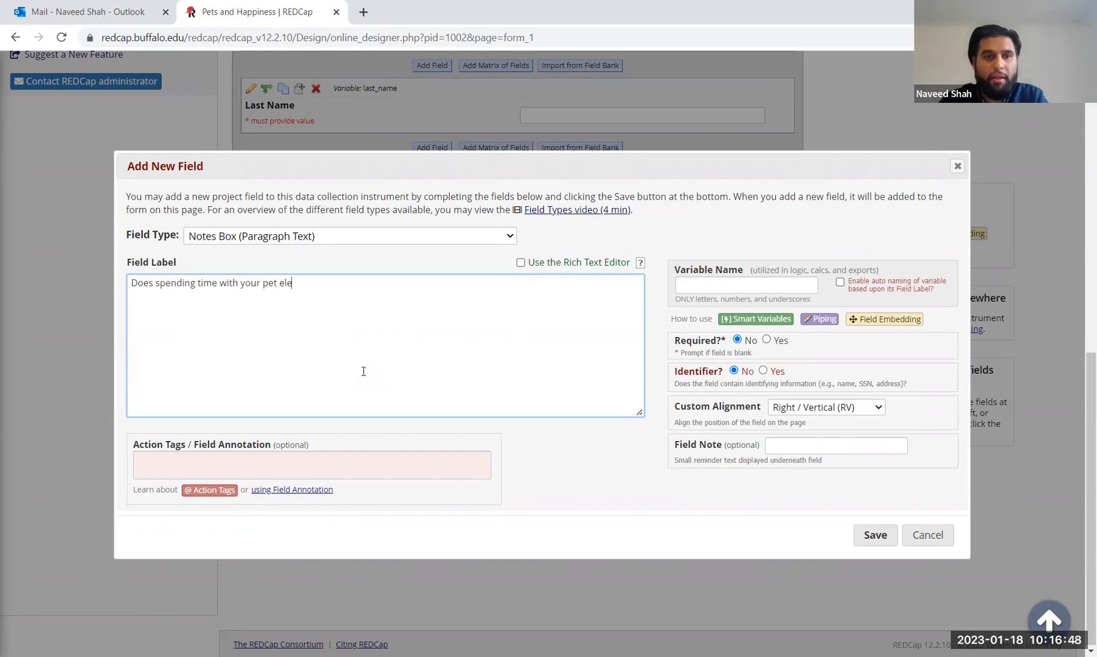
text(vate your mood?)
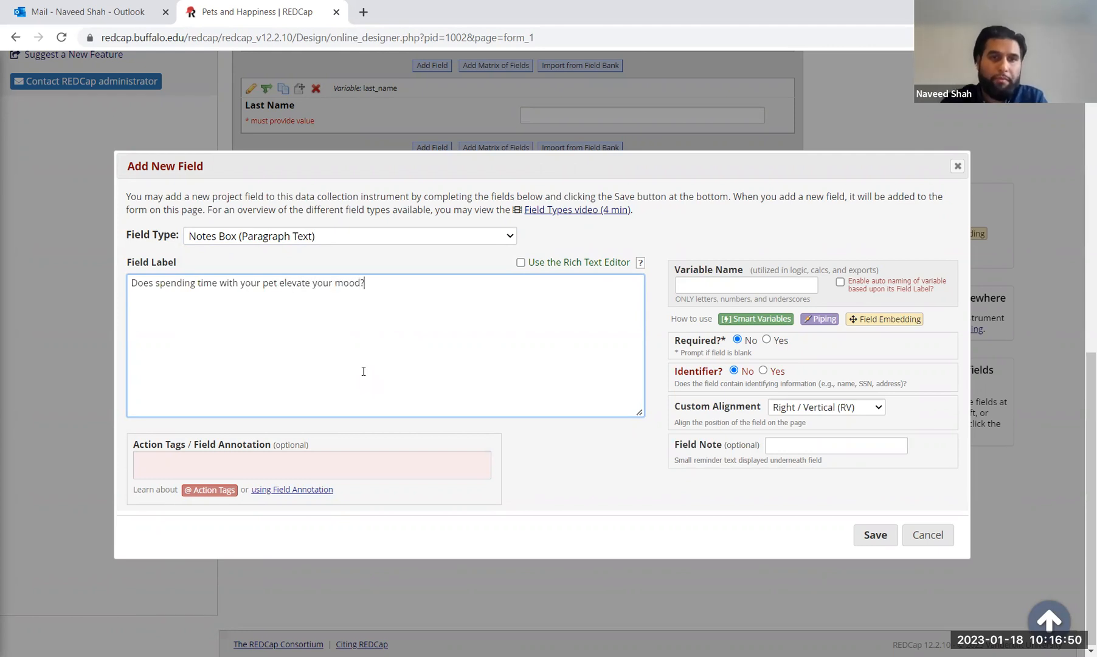
text( If so, )
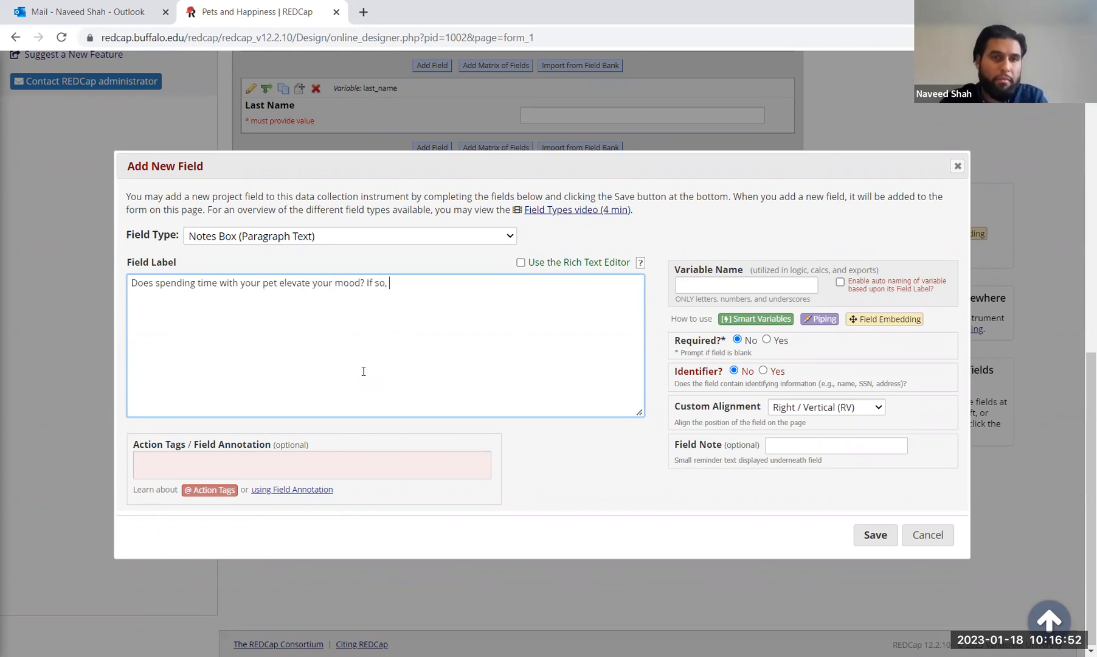
text(please describe)
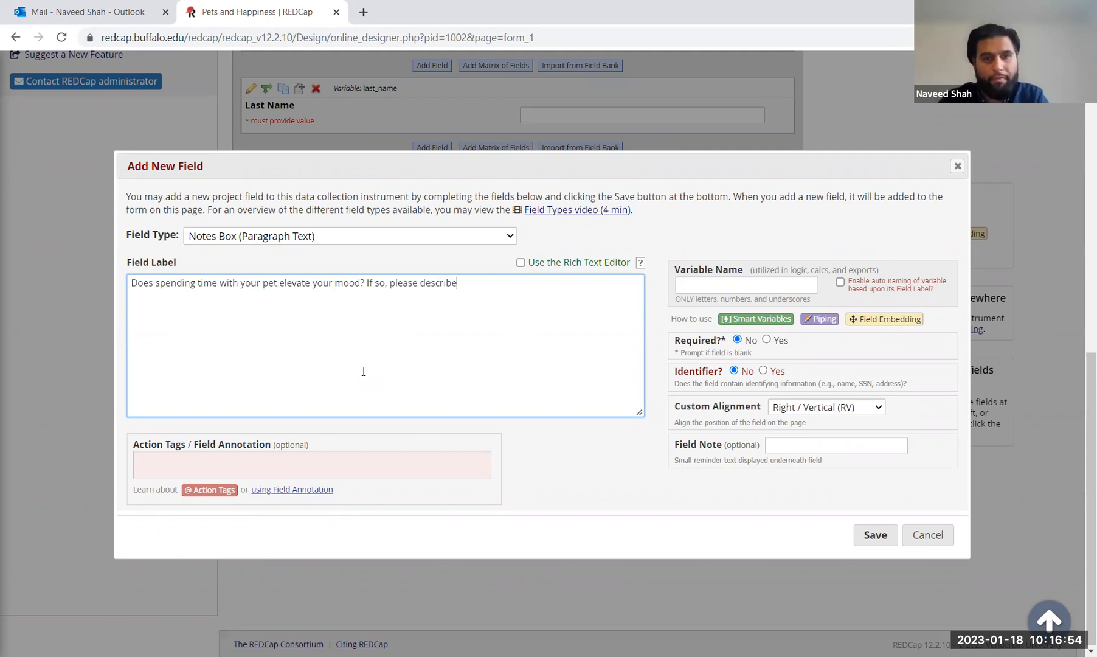
key(BackSpace)
key(BackSpace)
key(BackSpace)
key(BackSpace)
key(BackSpace)
key(BackSpace)
key(BackSpace)
key(BackSpace)
text(explain)
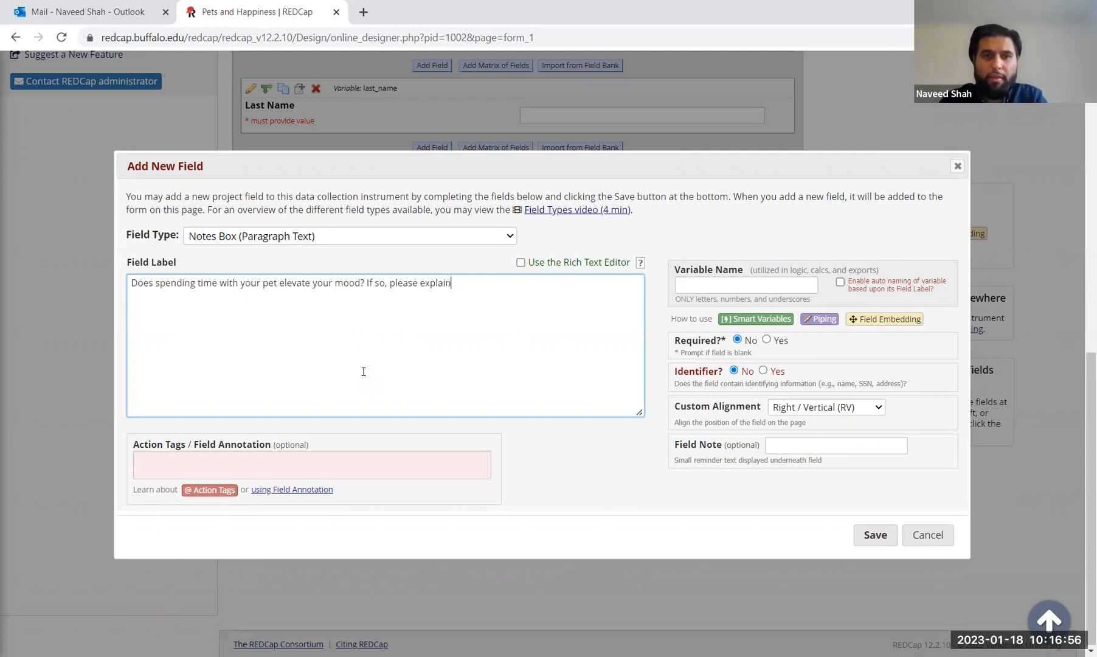
text(.)
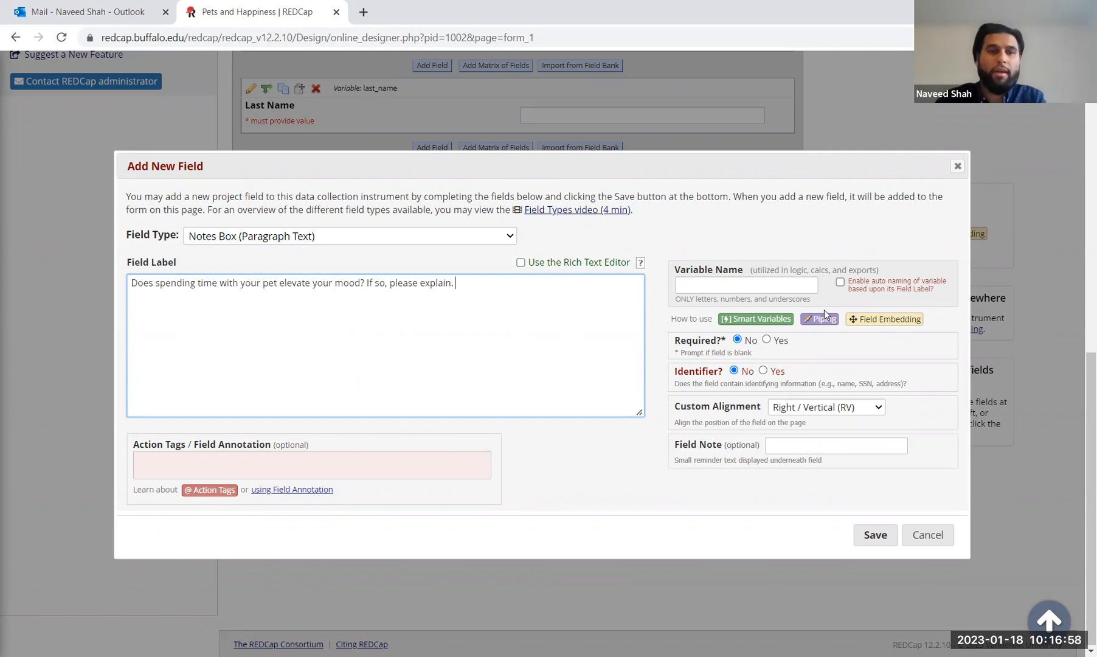
Step: Name the field's variable mood, leave it optional, and save it
click(723, 288)
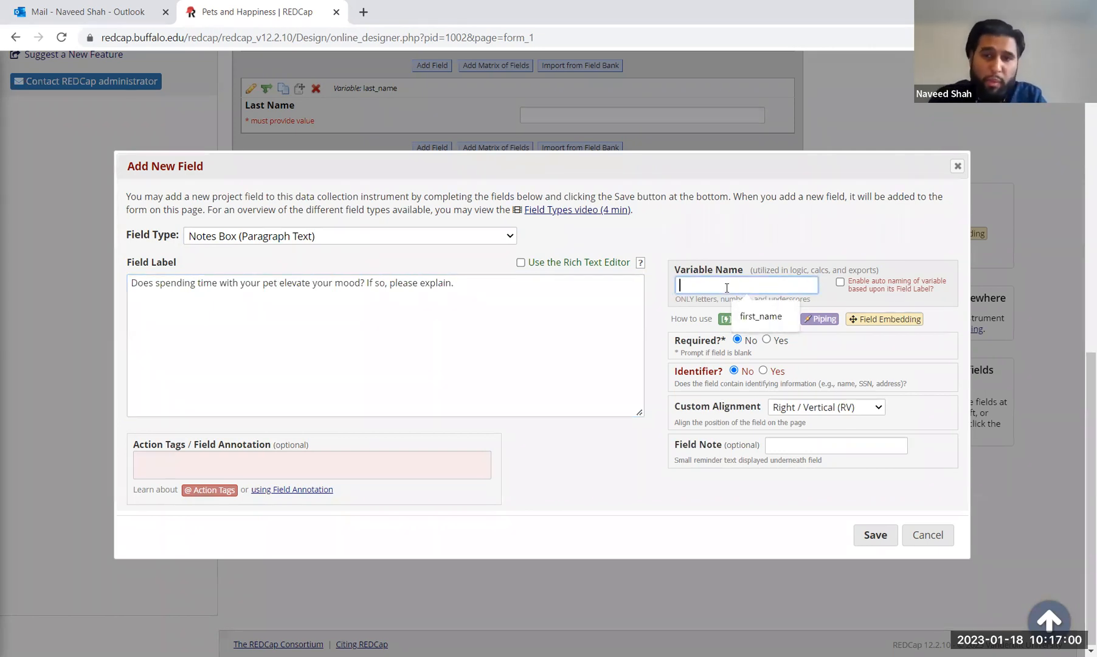
text(mood)
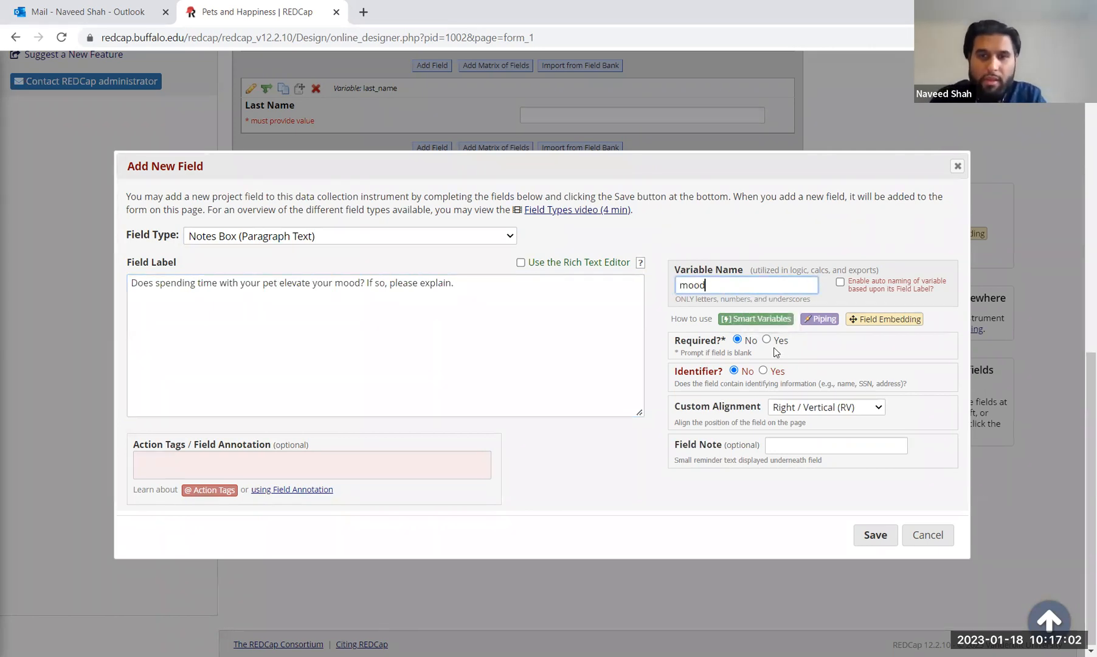
click(739, 343)
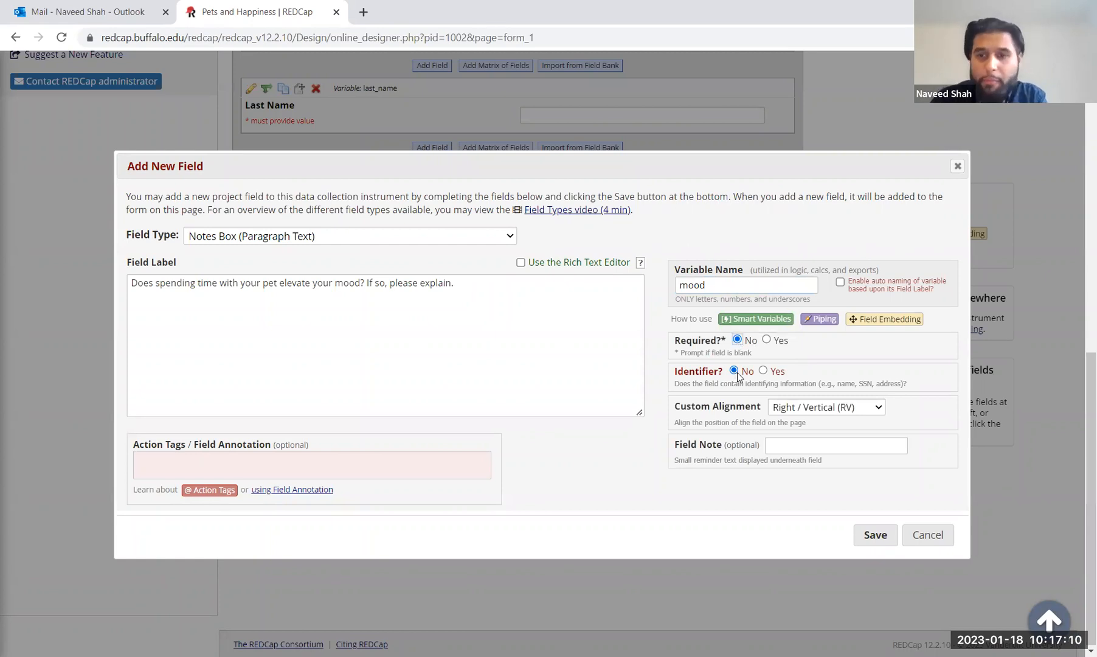
click(890, 540)
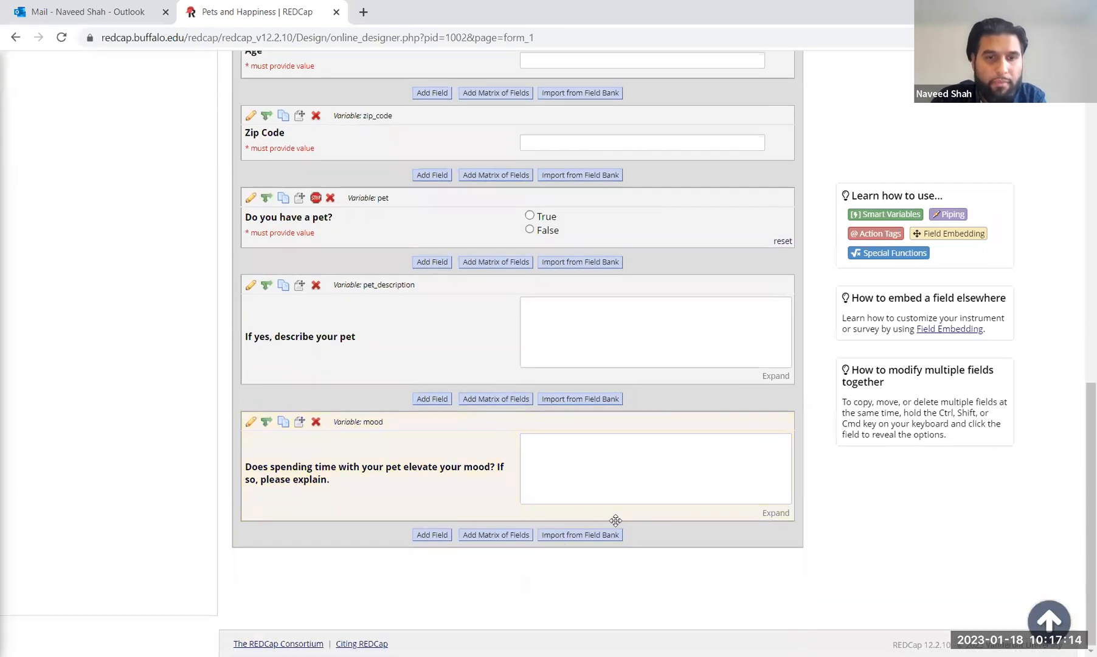
Step: Add a new field at the form's end with type Slider / Visual Analog Scale
click(436, 535)
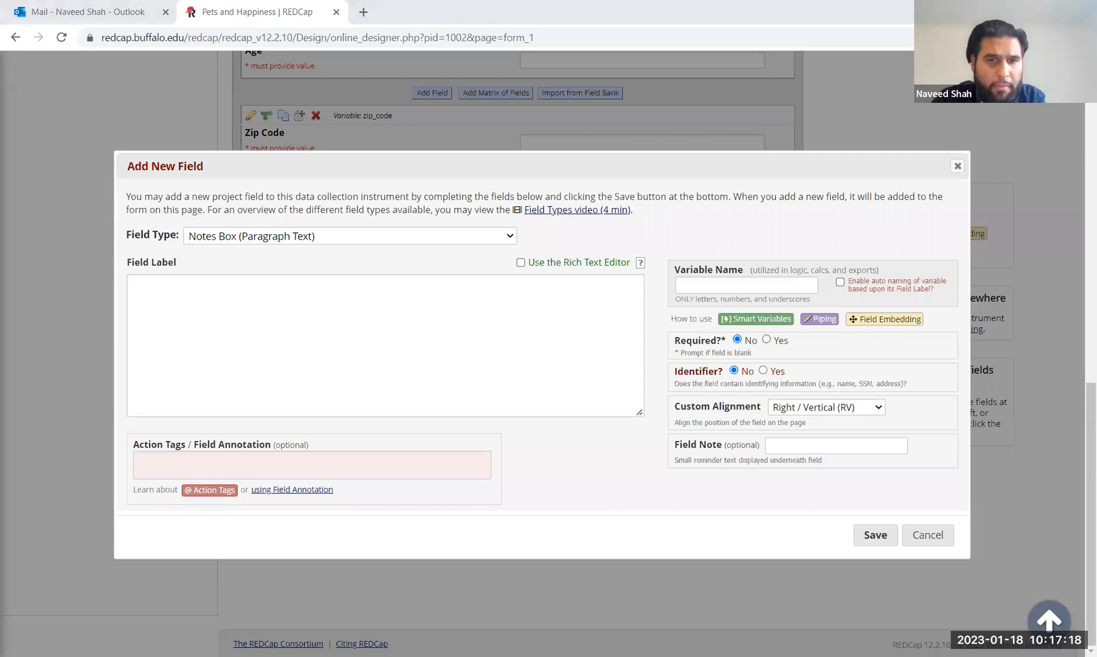
click(270, 240)
click(249, 283)
click(272, 235)
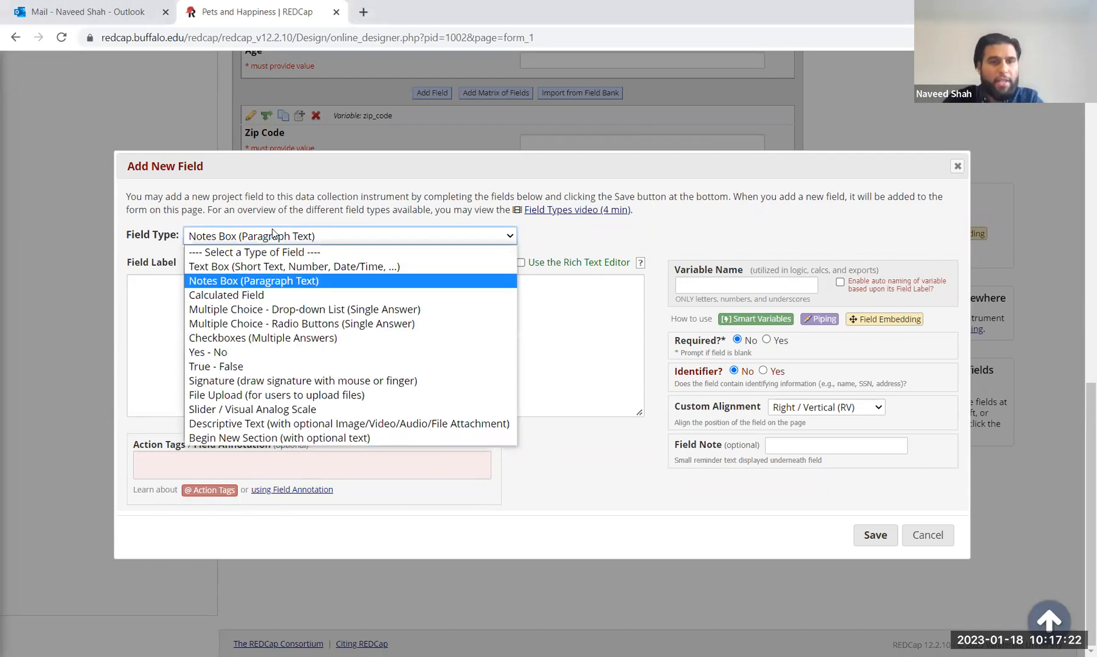
click(255, 410)
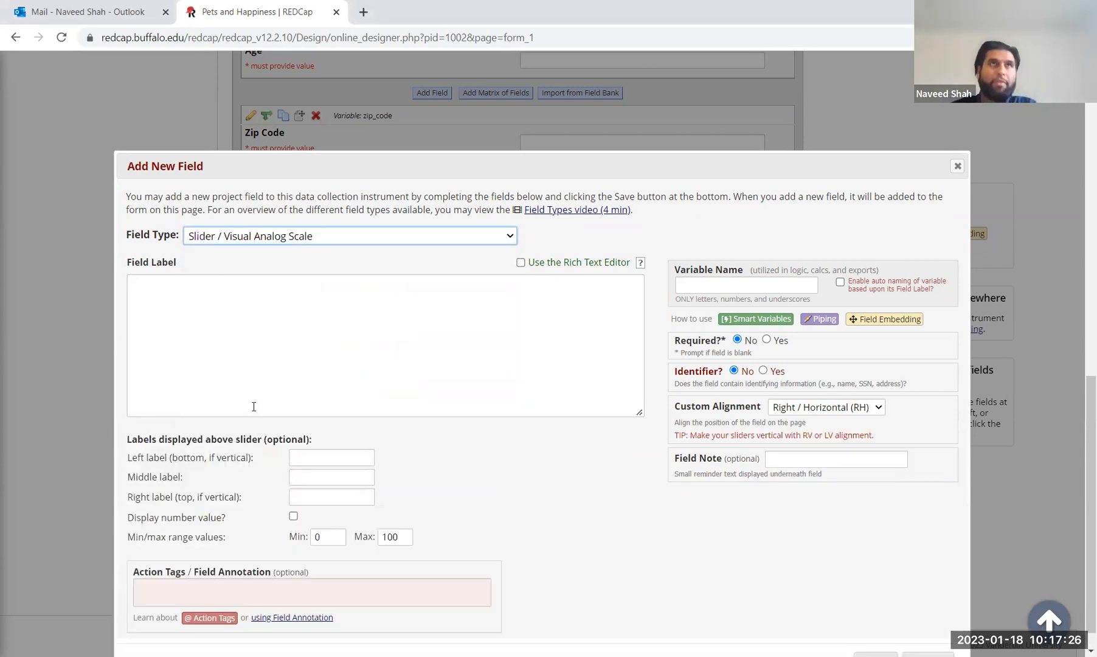
Step: Type the label 'On a scale of 0-10, 0 being the least, and 10 being the most, how happy would you describe yourself?'
click(253, 406)
text(On a cale)
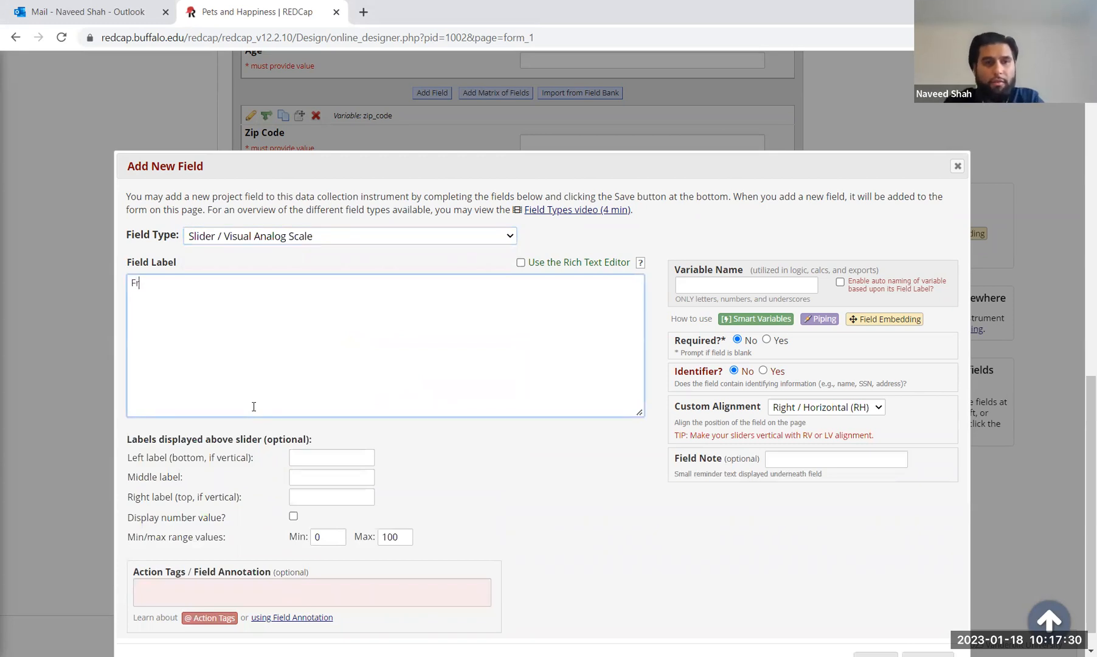
key(BackSpace)
key(BackSpace)
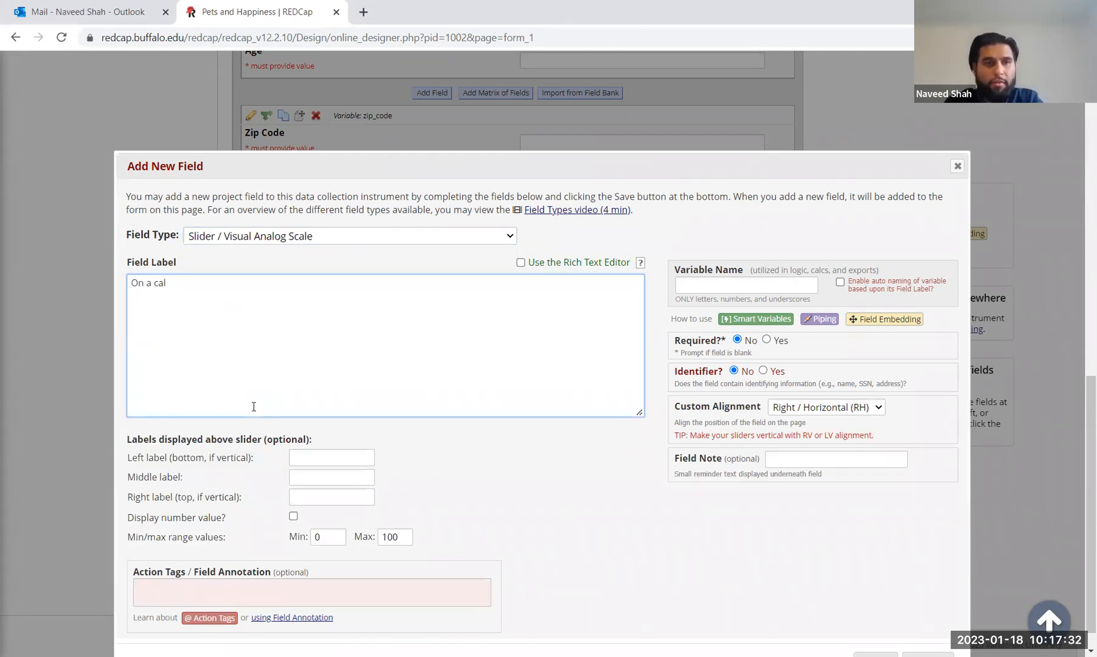
text(cale of )
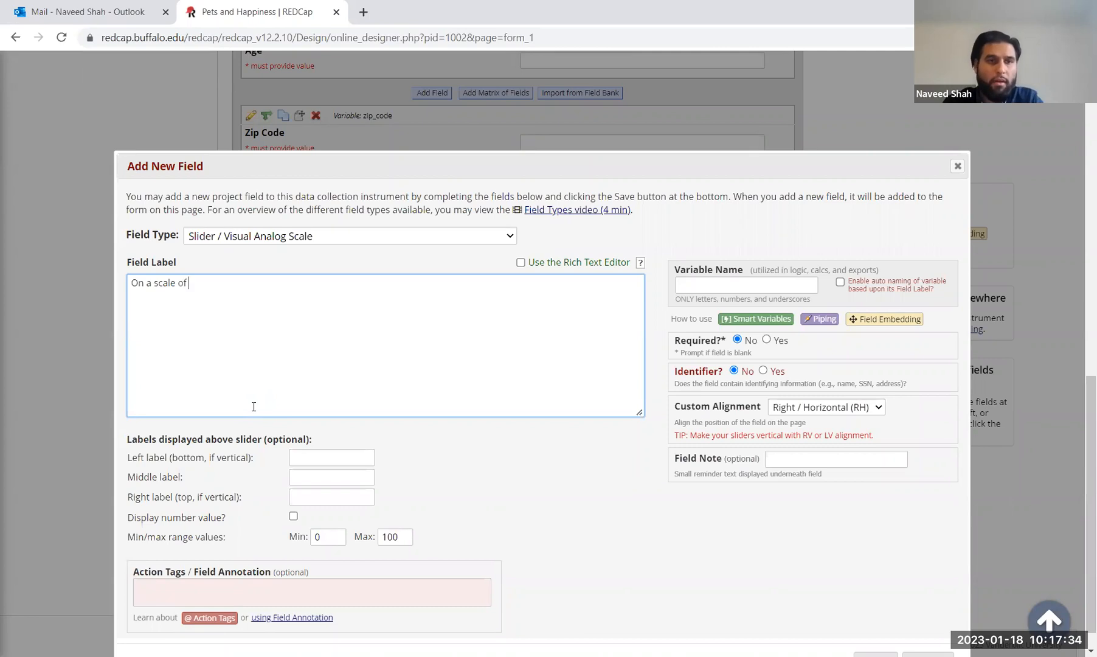
text(0-10, 0 being the le)
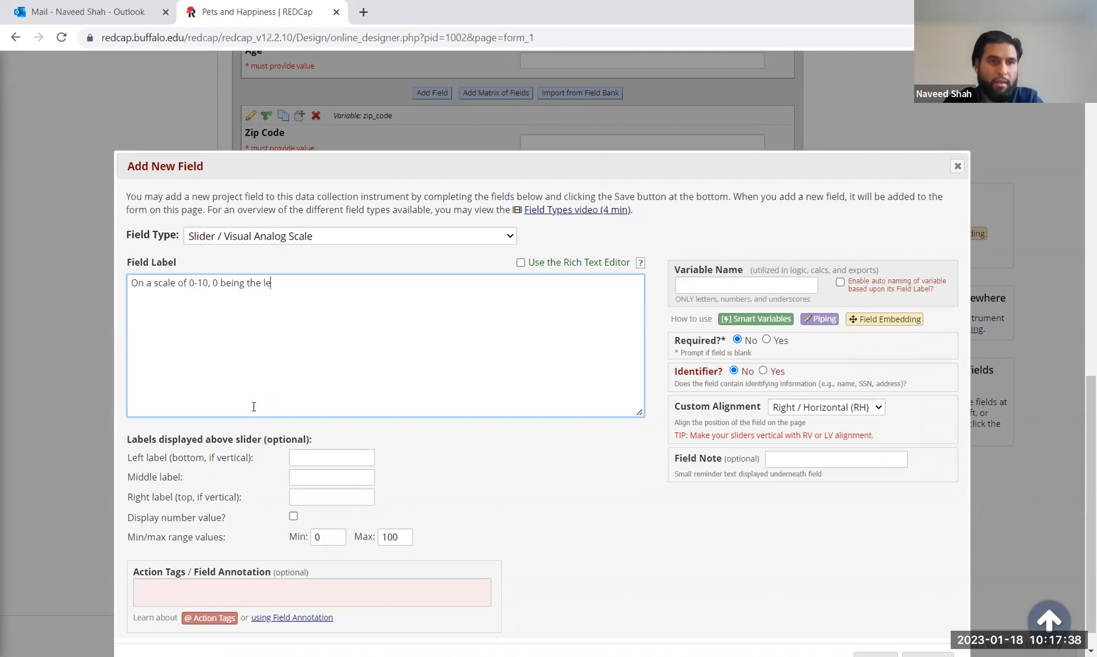
text(ast, and)
key(BackSpace)
key(BackSpace)
key(BackSpace)
key(BackSpace)
key(BackSpace)
text(adn)
key(BackSpace)
key(BackSpace)
key(BackSpace)
text(nd 1)
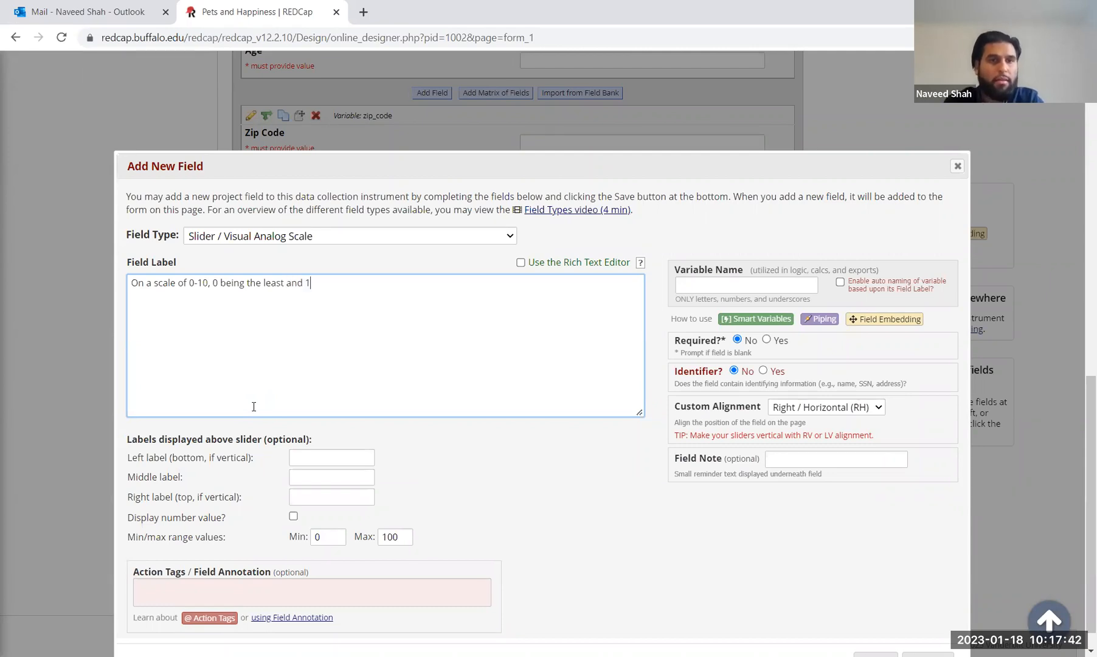
text(0 being the most, how hap)
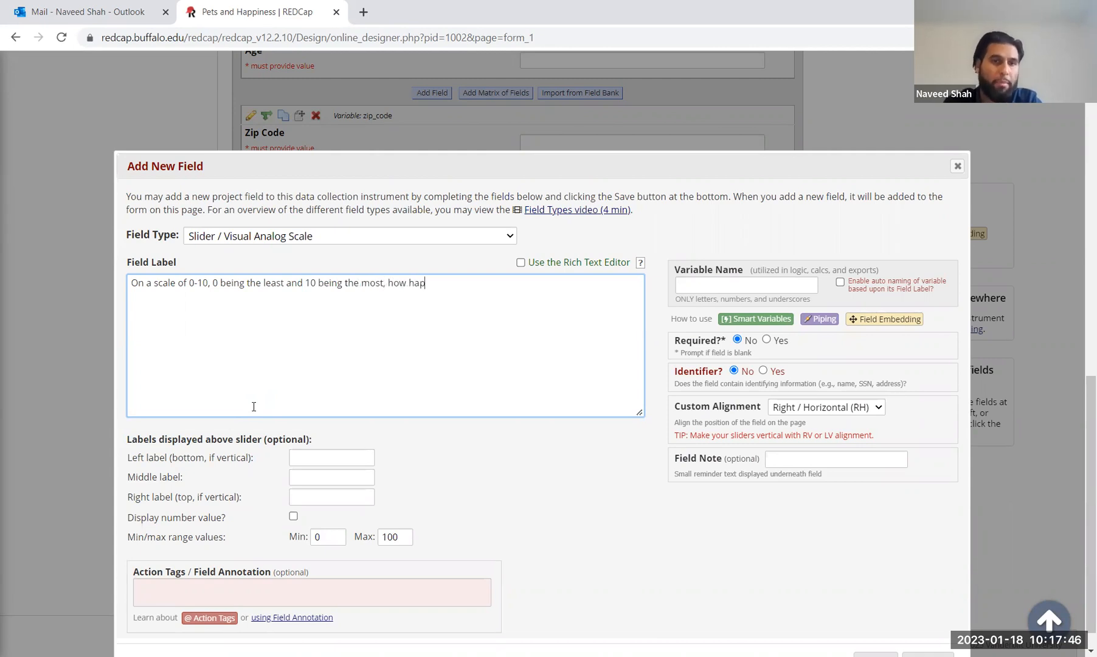
text(py a)
key(BackSpace)
text(would)
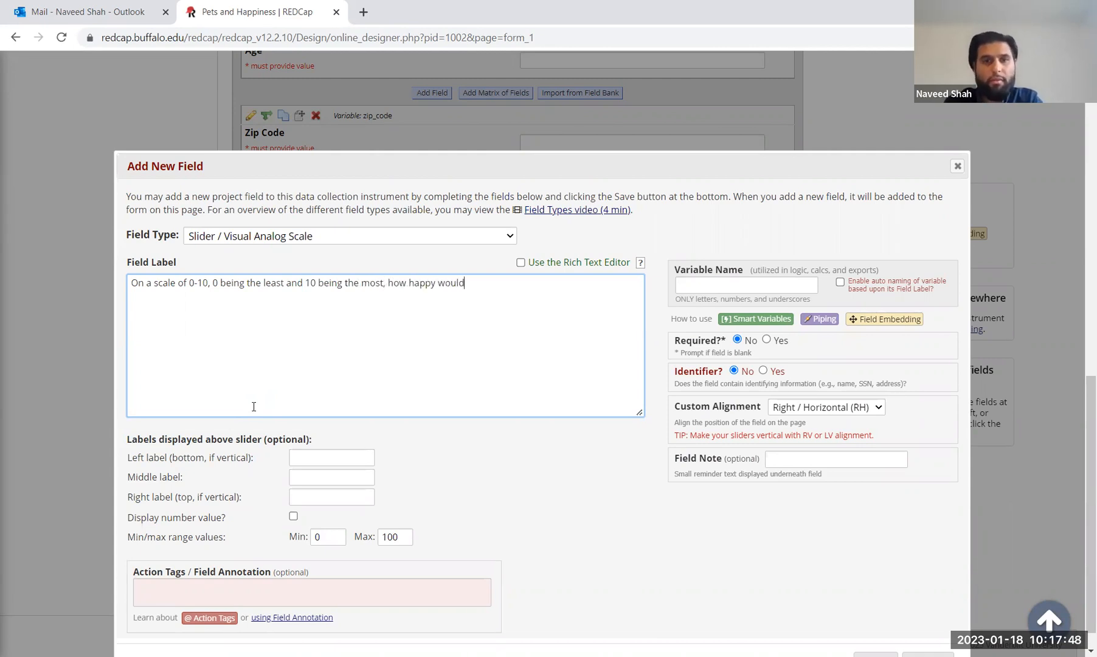
text( your describe)
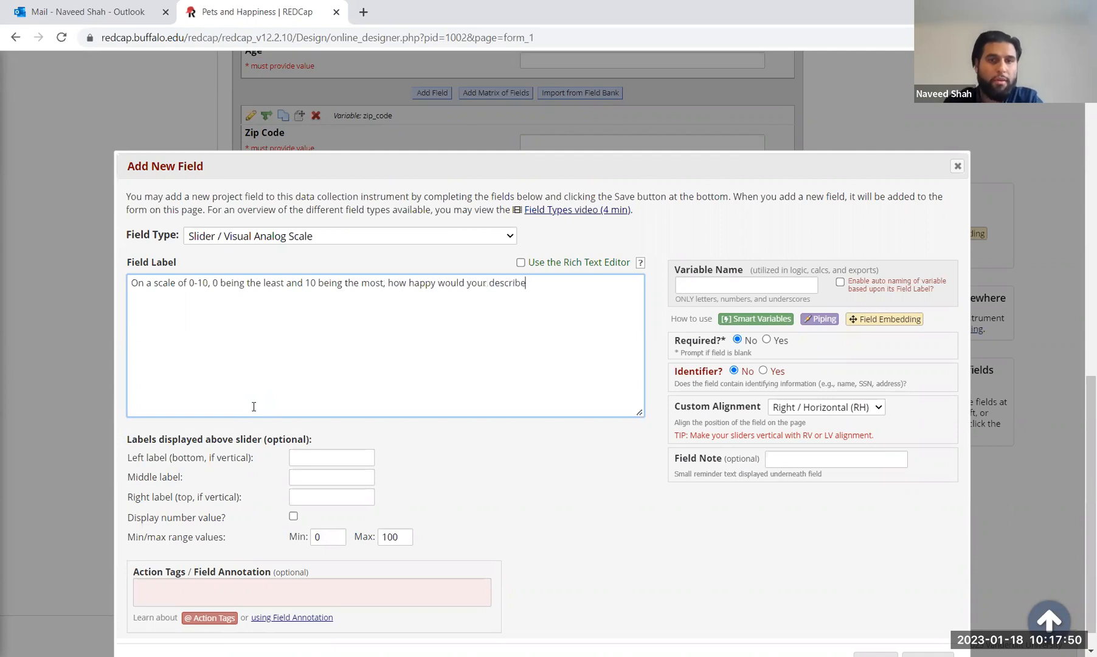
text( yourself?)
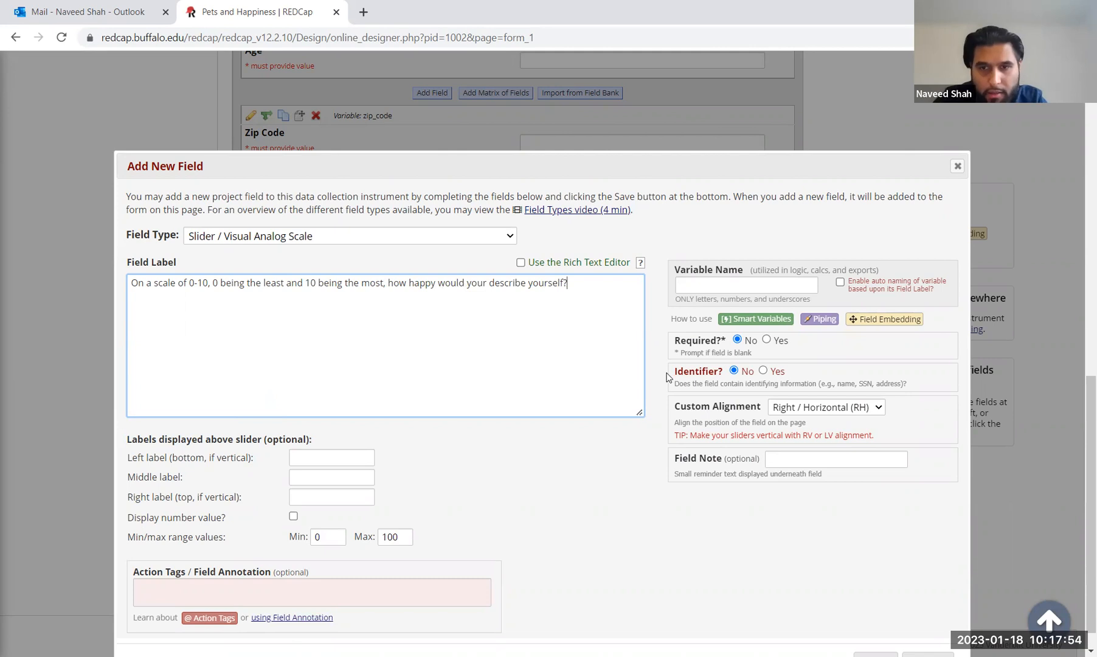
Step: Try the slider alignment options and leave it on Right / Horizontal (RH)
click(853, 410)
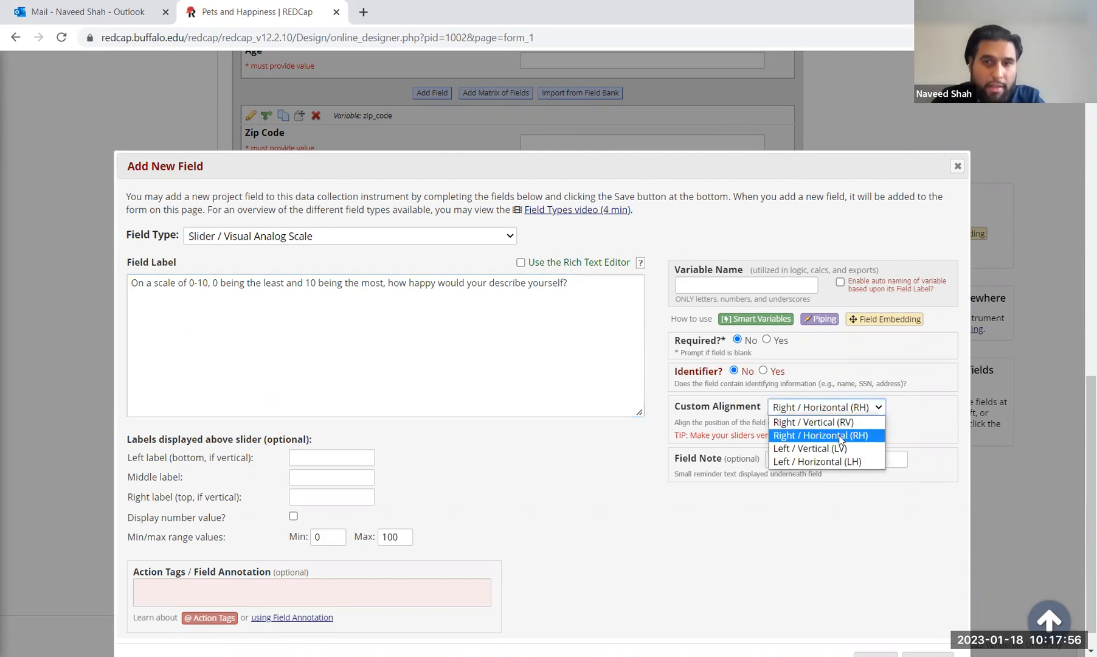
click(840, 439)
click(840, 411)
click(818, 436)
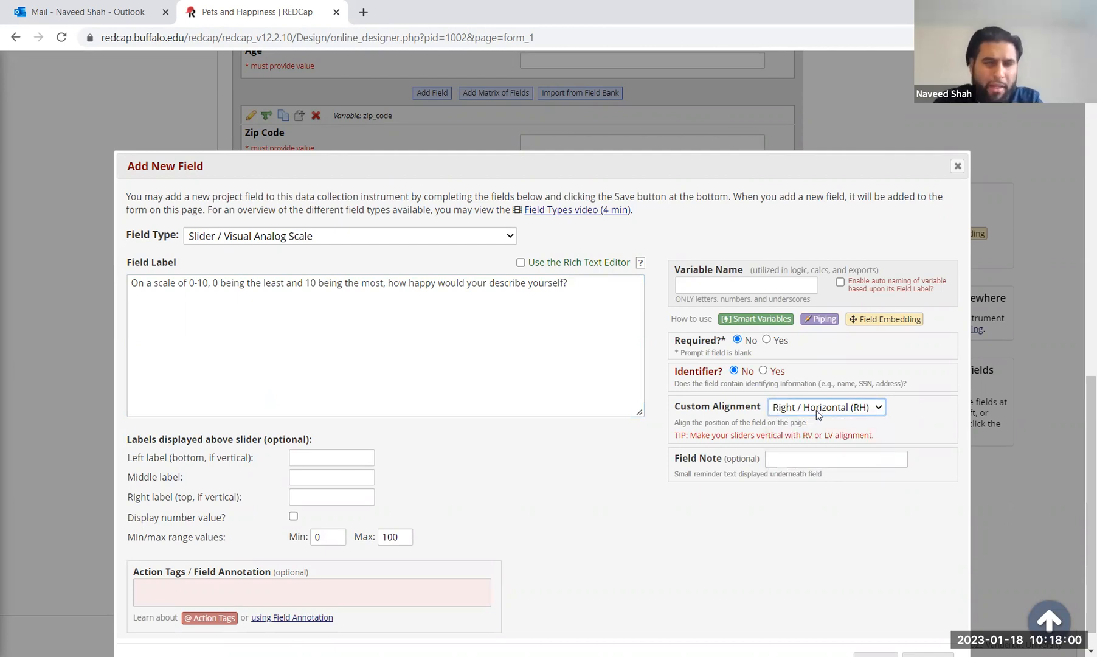
click(817, 414)
click(809, 434)
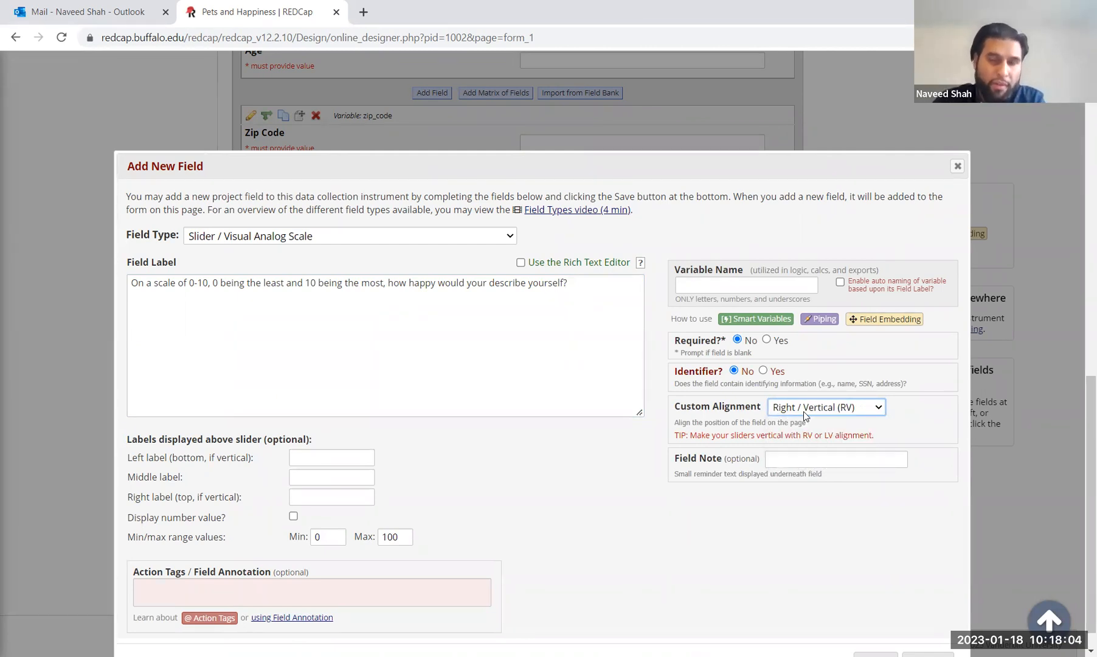
click(803, 411)
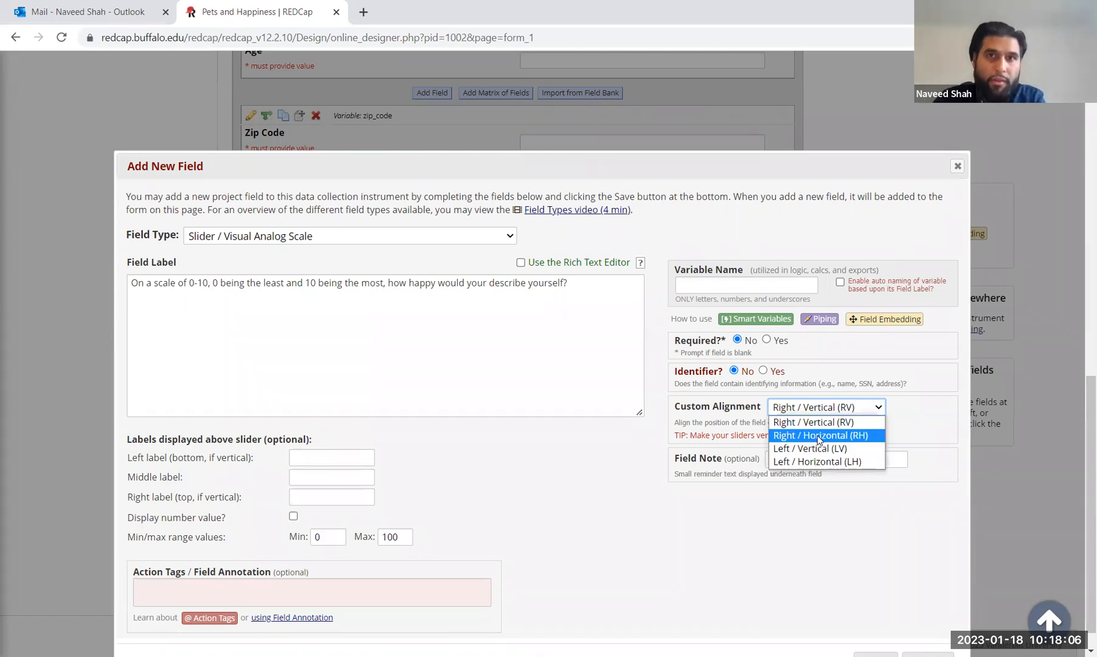
click(818, 436)
Step: Set the slider range maximum to 10 and the variable name to happiness_scale
drag(331, 541, 281, 550)
click(399, 540)
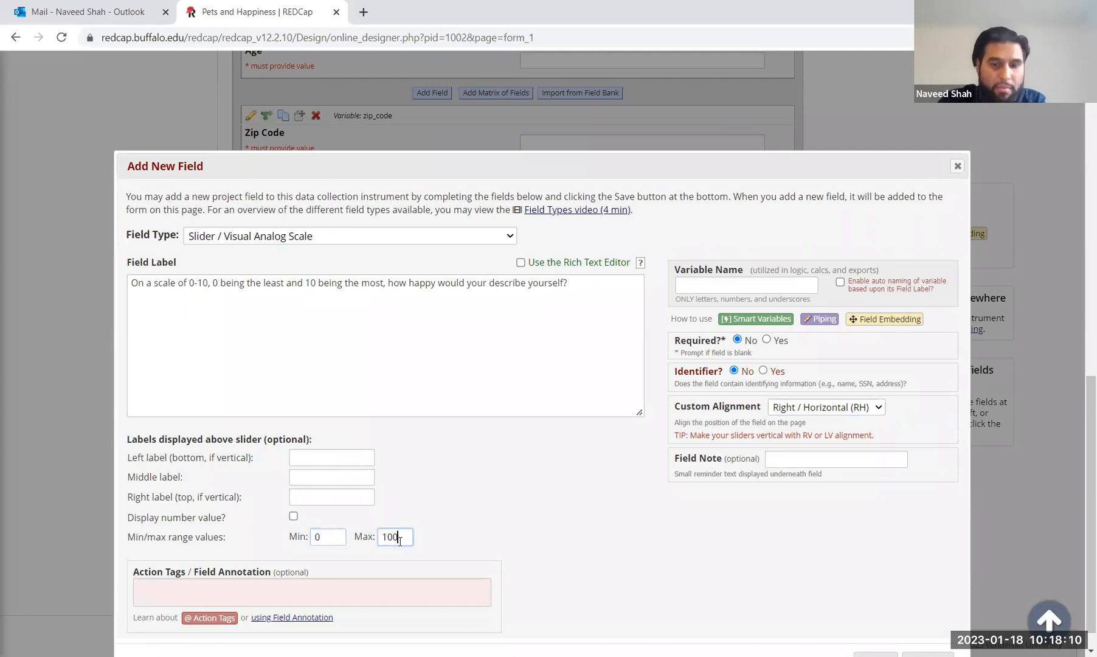
click(566, 355)
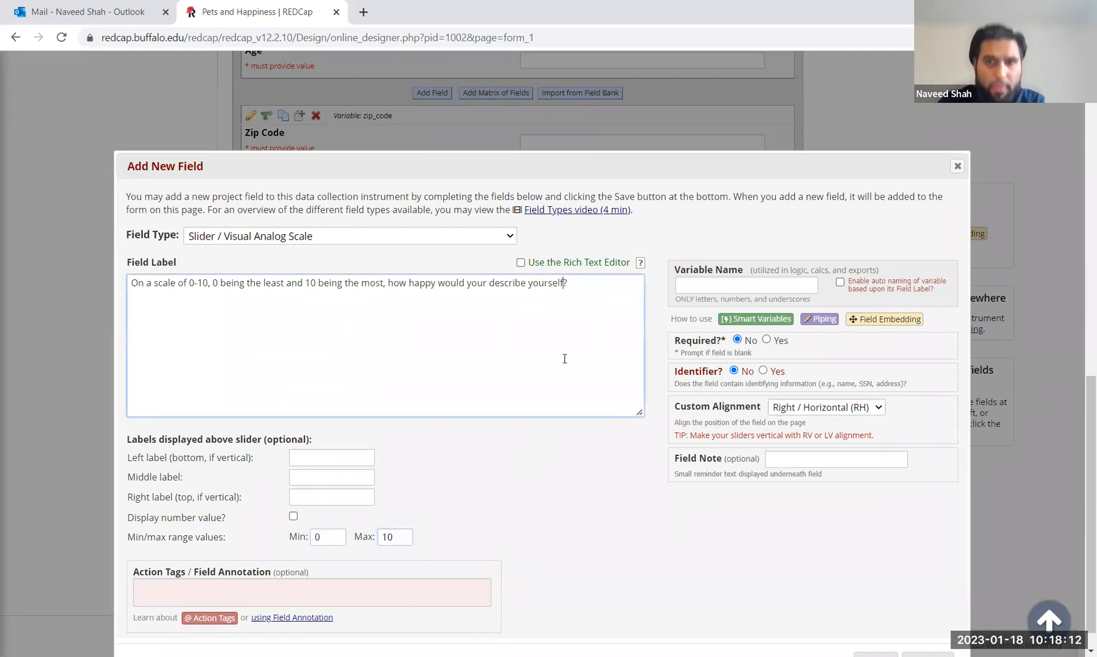
scroll(566, 358, down, 1)
click(718, 259)
text(ha)
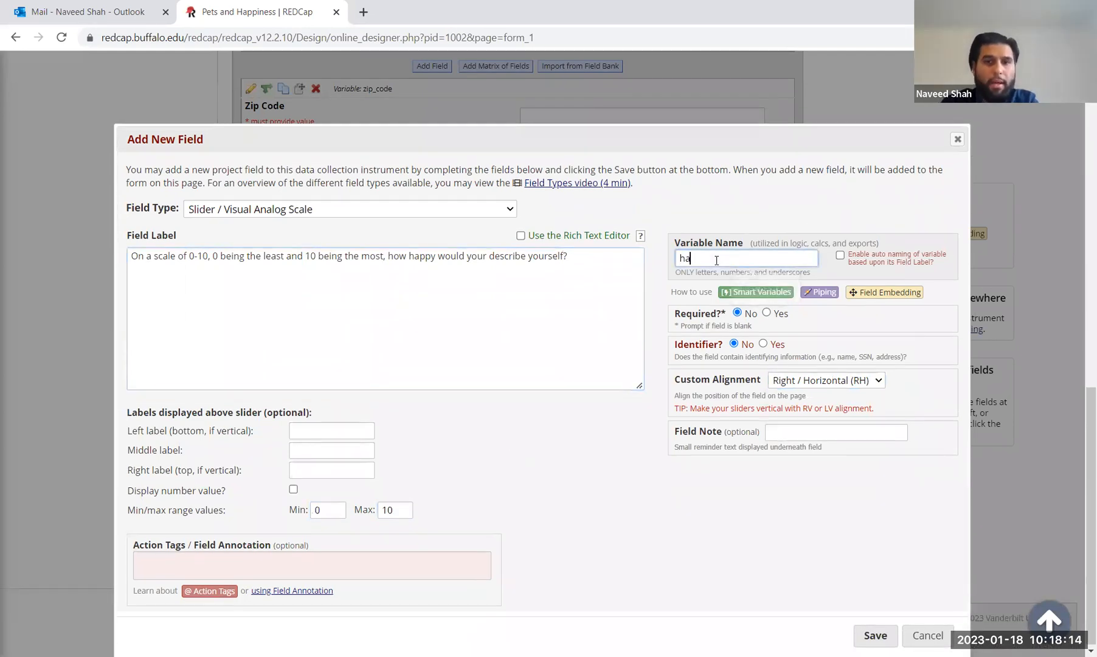
text(ppiness_scale)
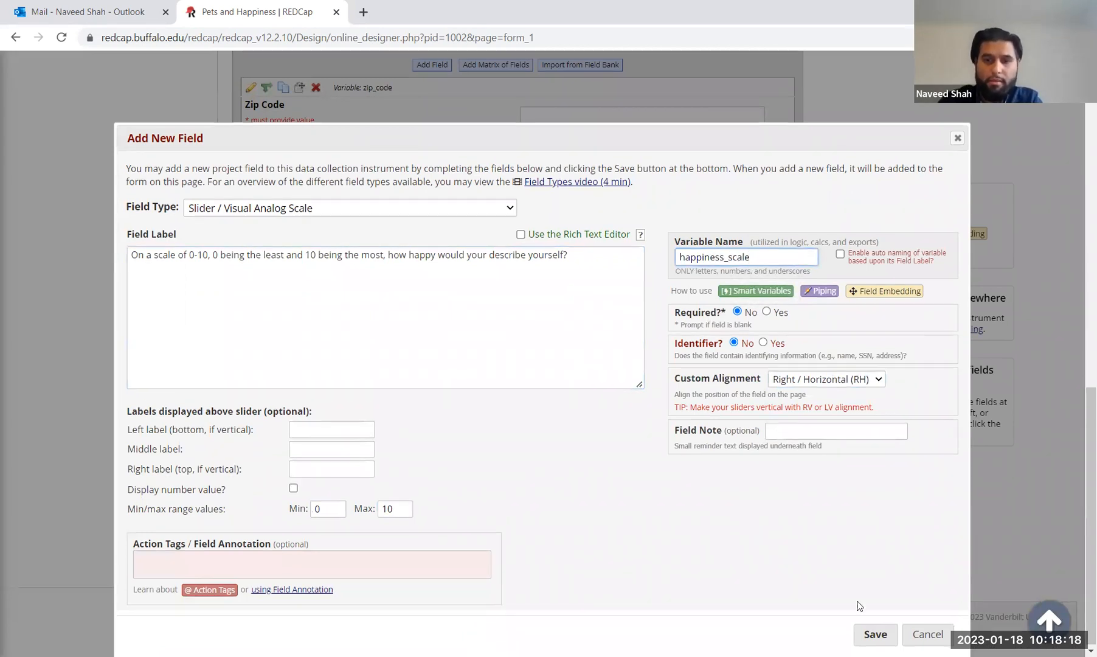
Step: Save the happiness_scale slider, test it on the form, and start another new field
click(876, 635)
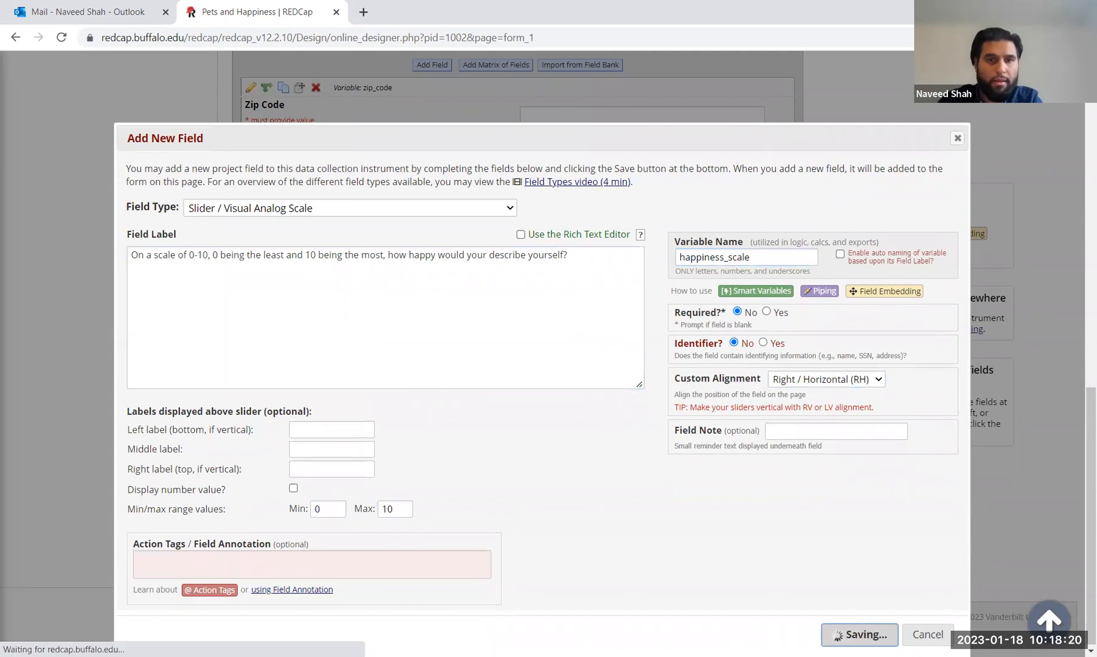
scroll(824, 476, down, 1)
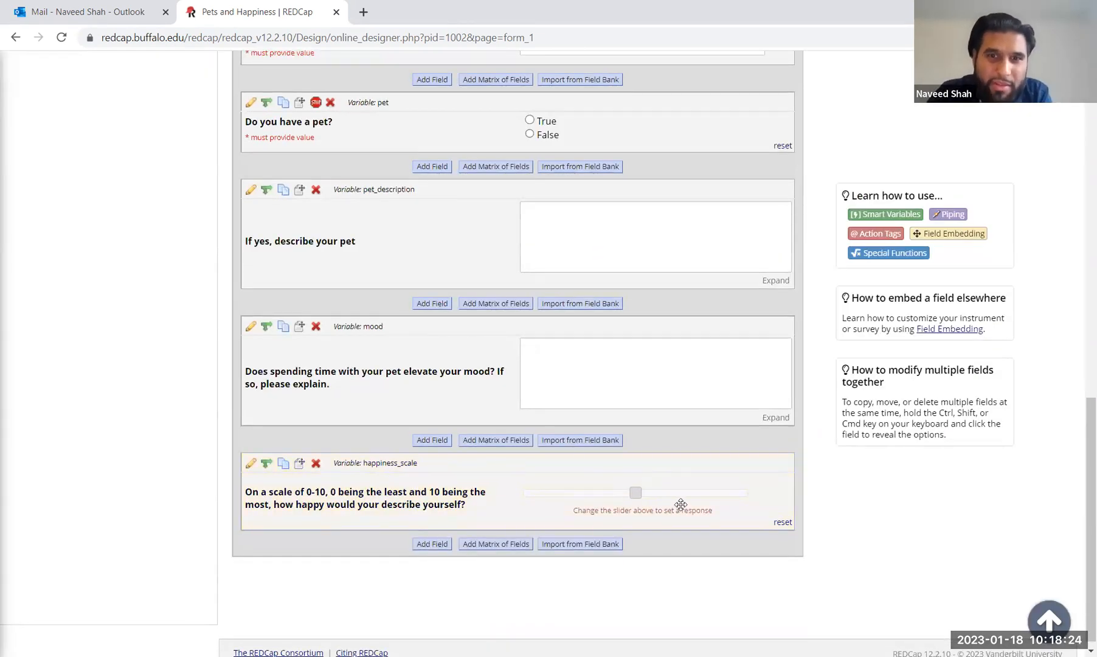
mouse_move(636, 499)
mouse_down()
mouse_move(669, 493)
mouse_move(636, 492)
mouse_up()
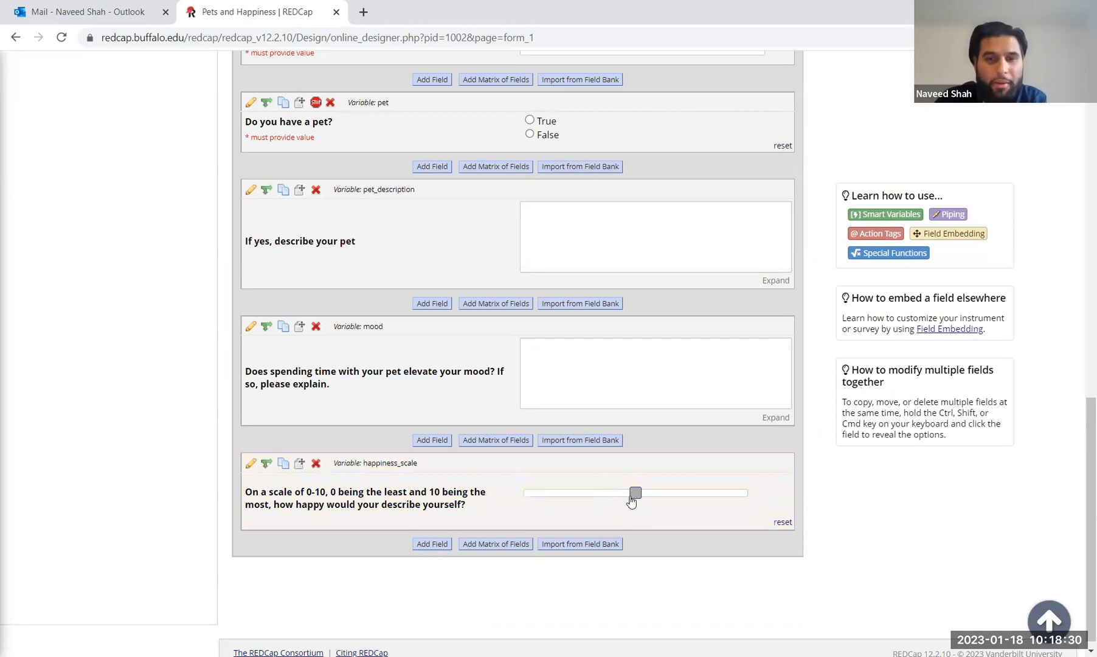
click(633, 493)
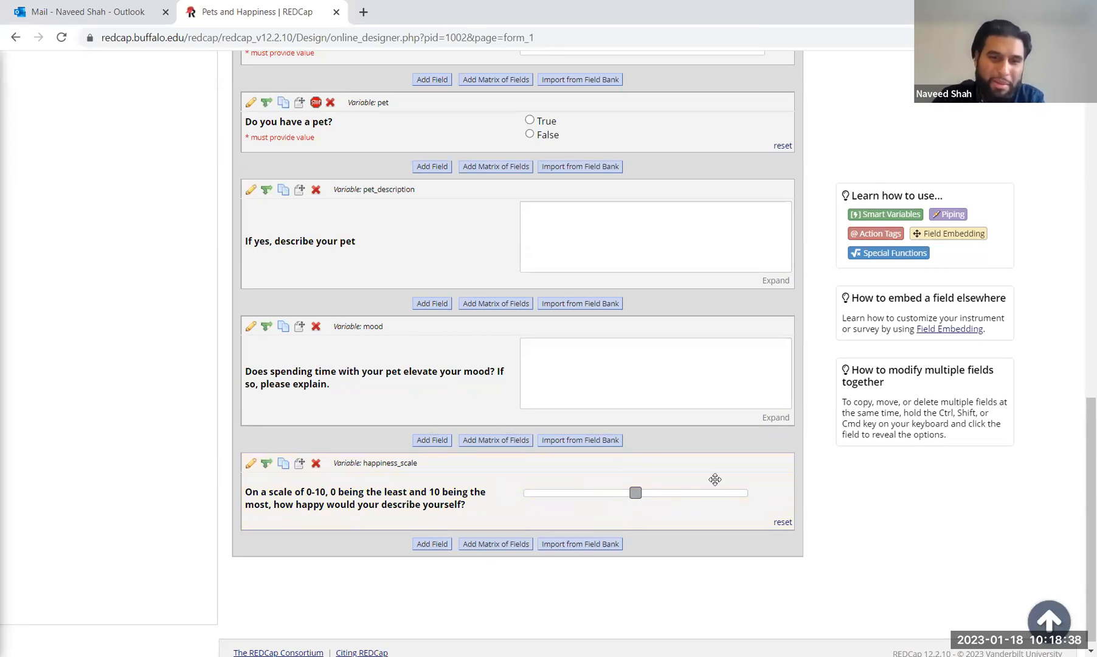
click(430, 544)
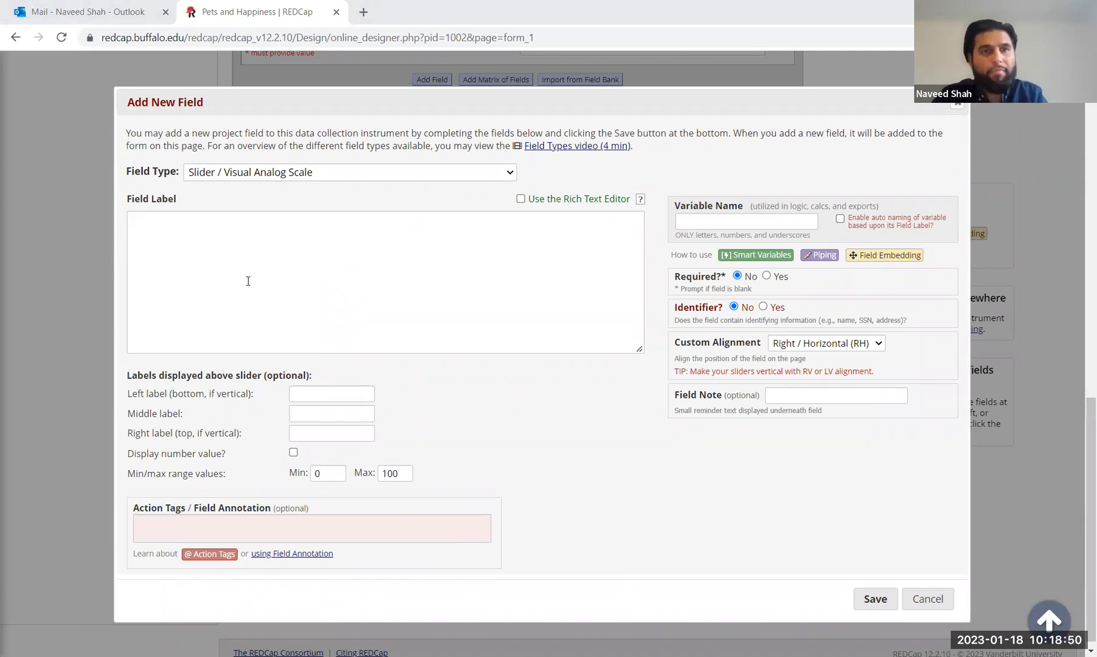
Step: Cap the slider range at 10 and enter the 'On a scale of 0-10 ... owning ... satisfaction?' label
click(405, 473)
key(BackSpace)
click(302, 231)
text(On a scale of 0-10, 9)
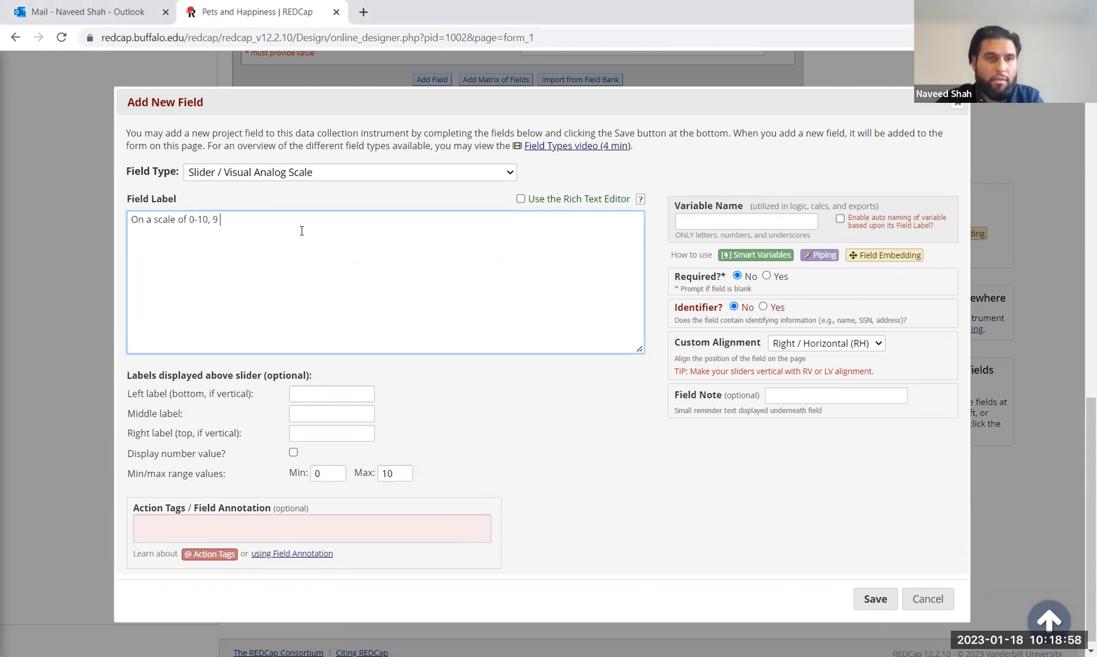
key(BackSpace)
key(BackSpace)
text(0 being)
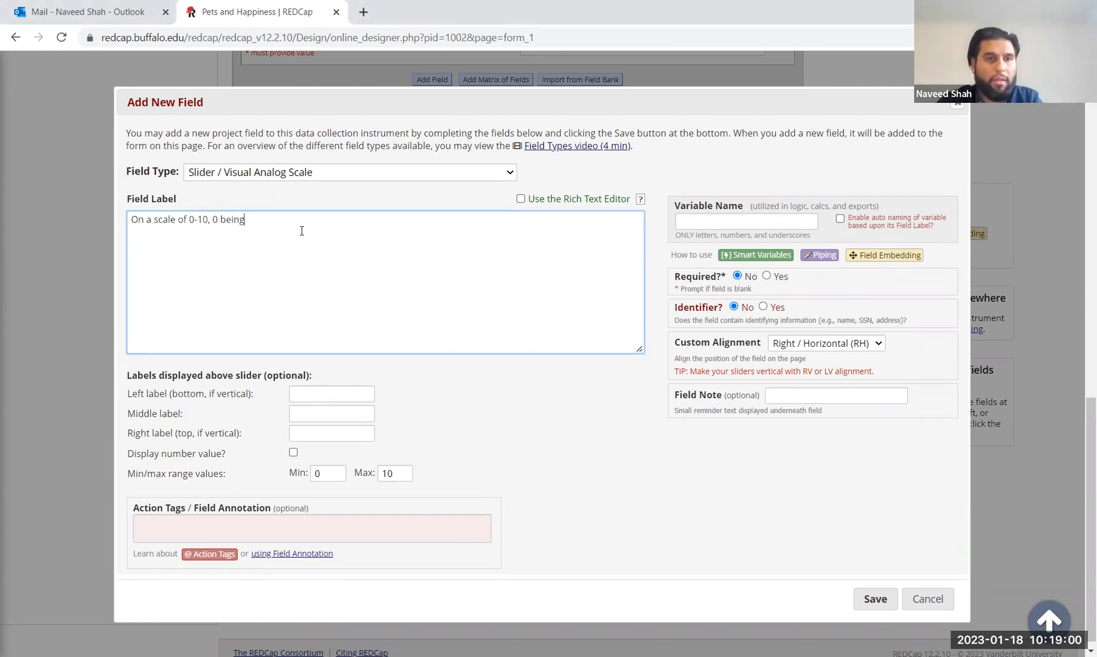
text( the least and 10)
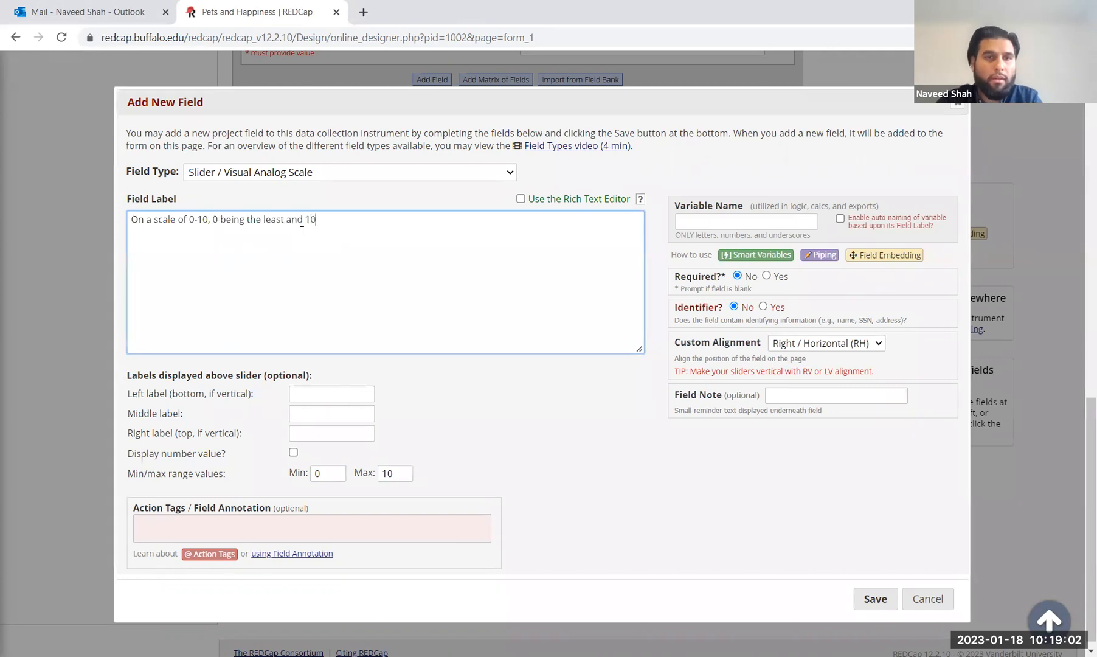
text( being the most)
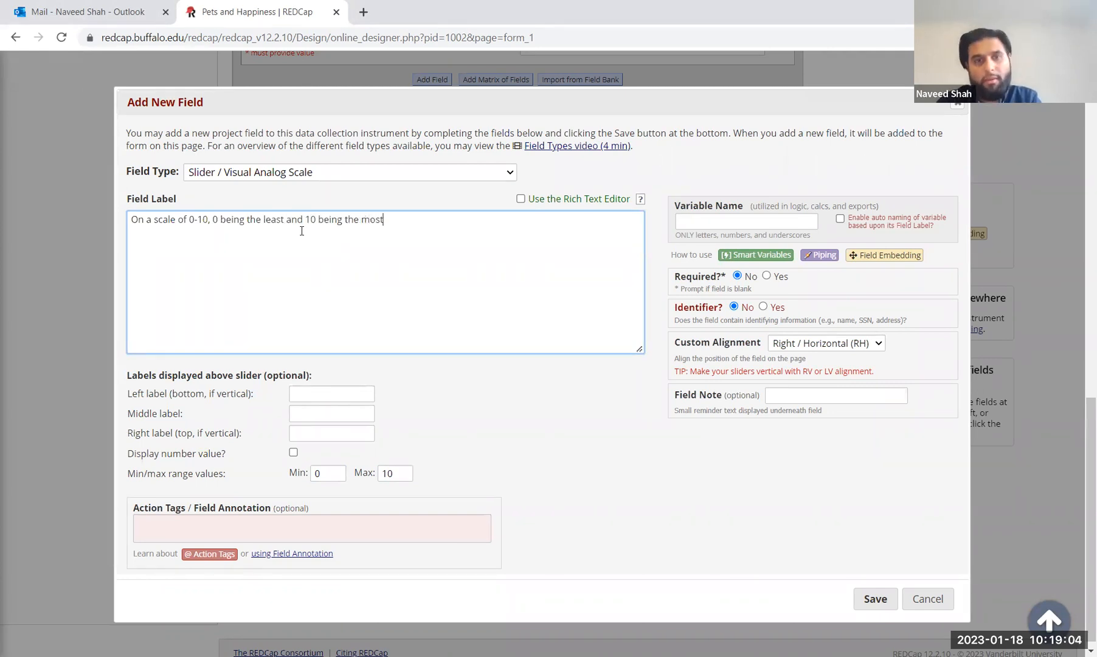
text(, d)
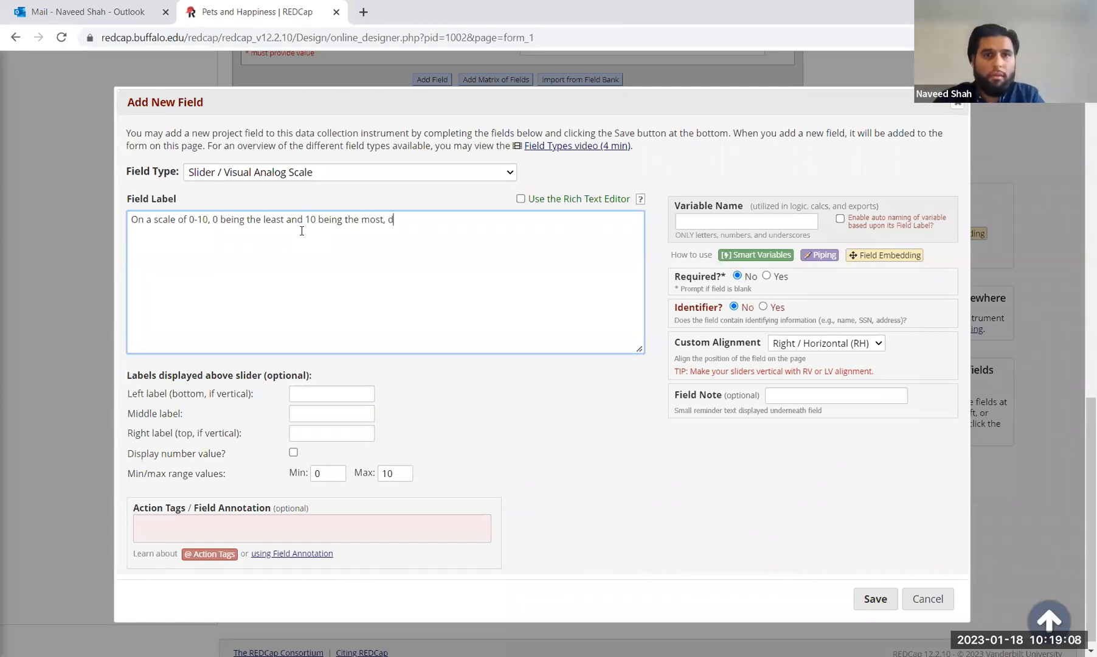
text(o )
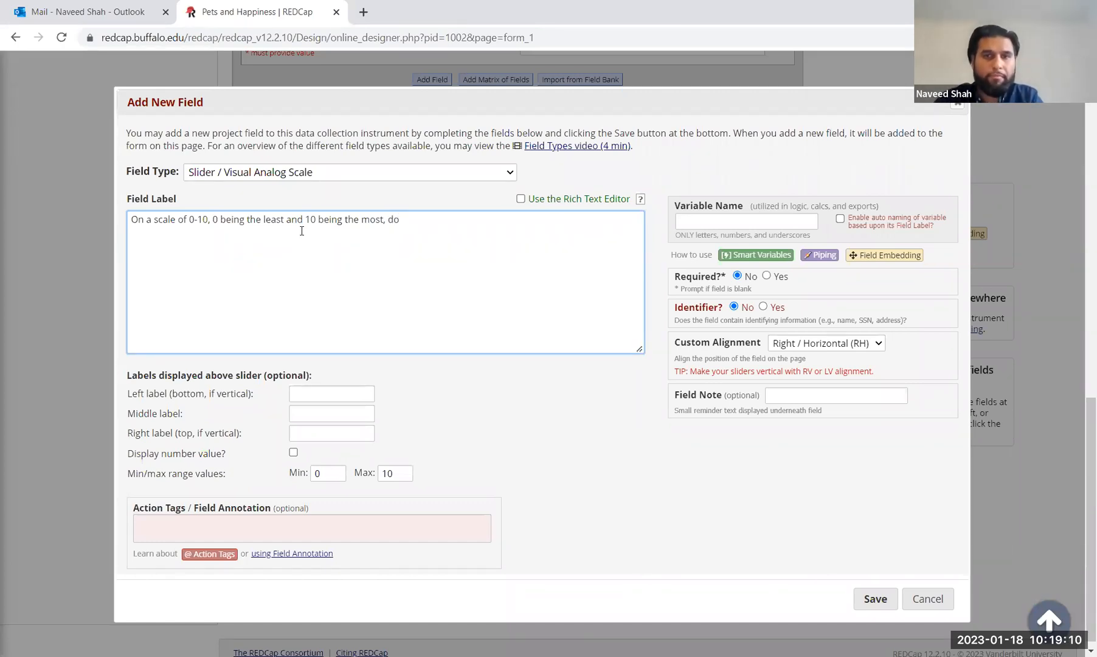
text(you fee)
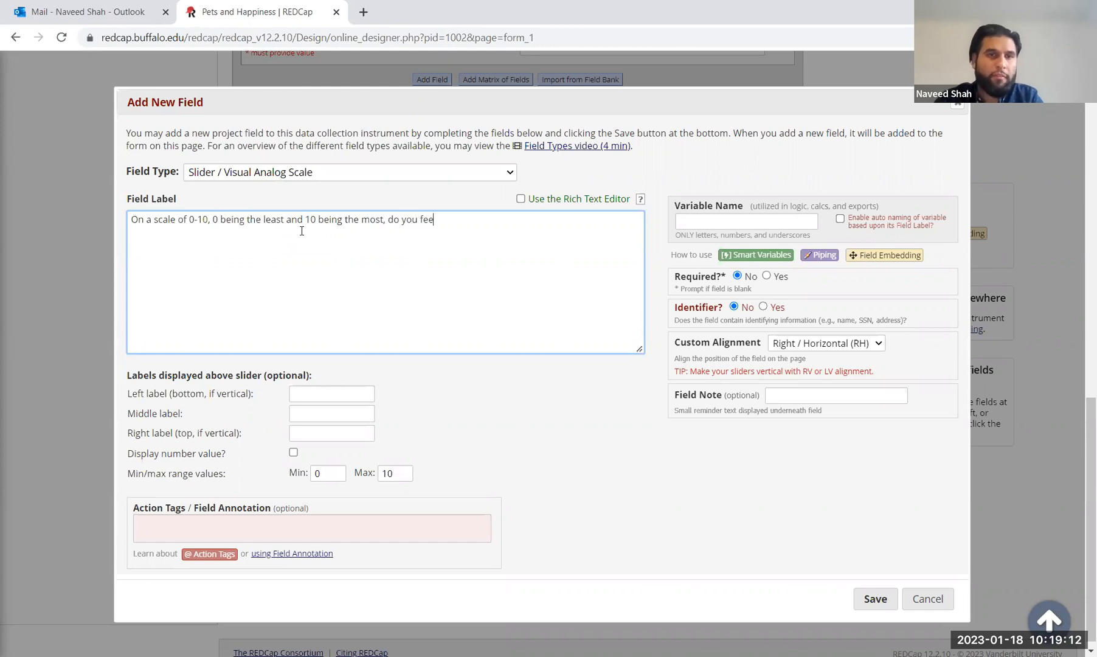
text(l that owning a pet)
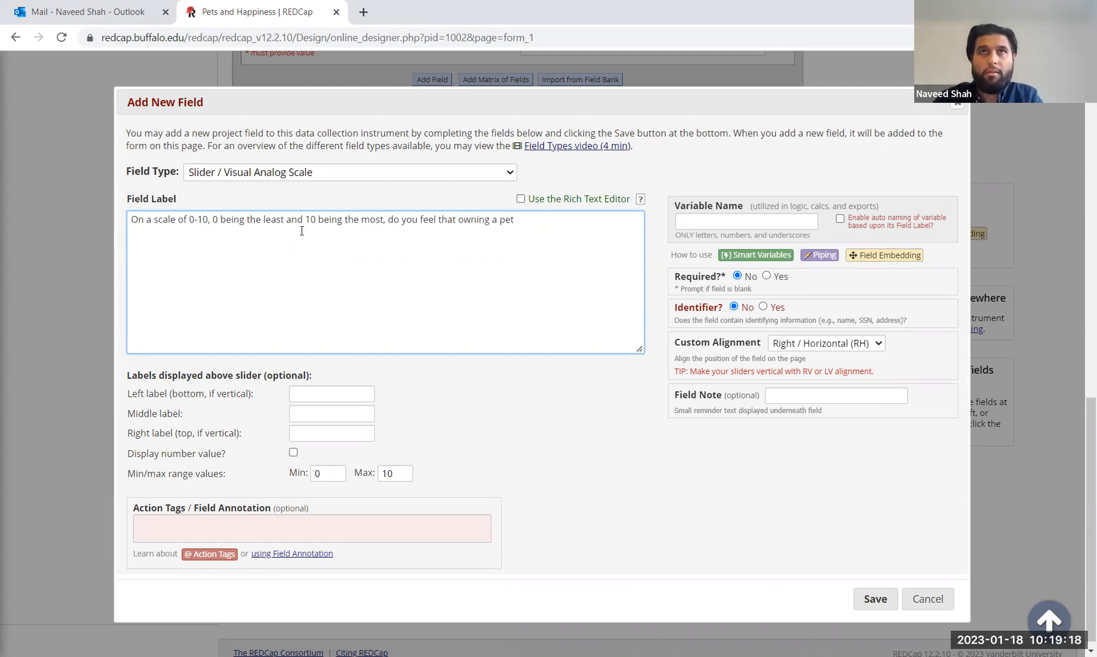
text( (or)
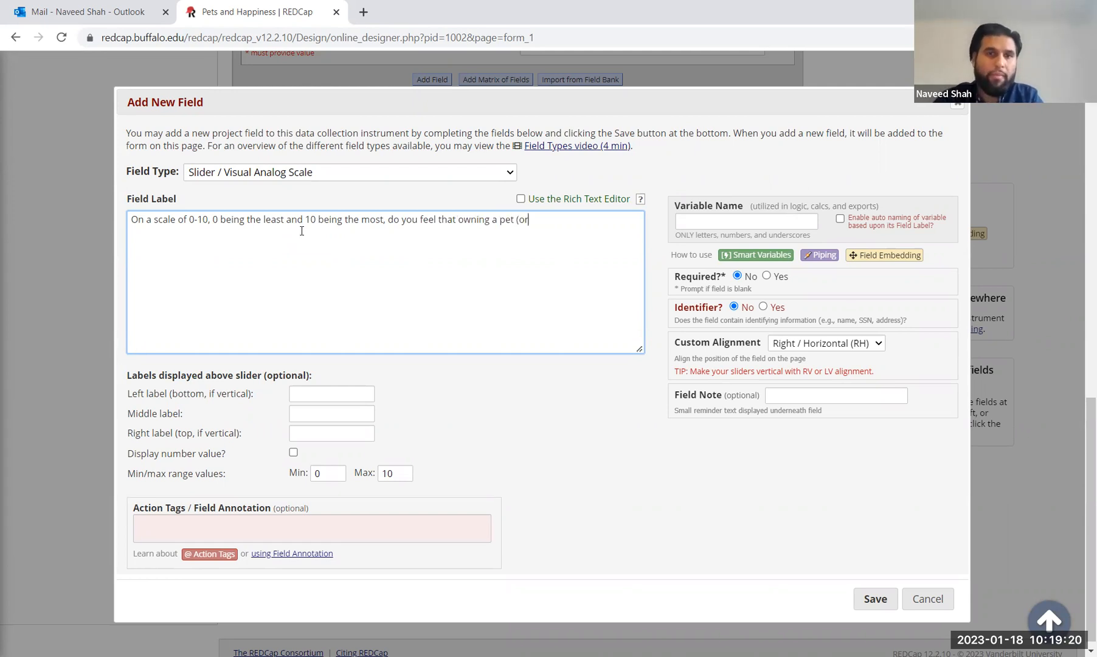
text( if you ow)
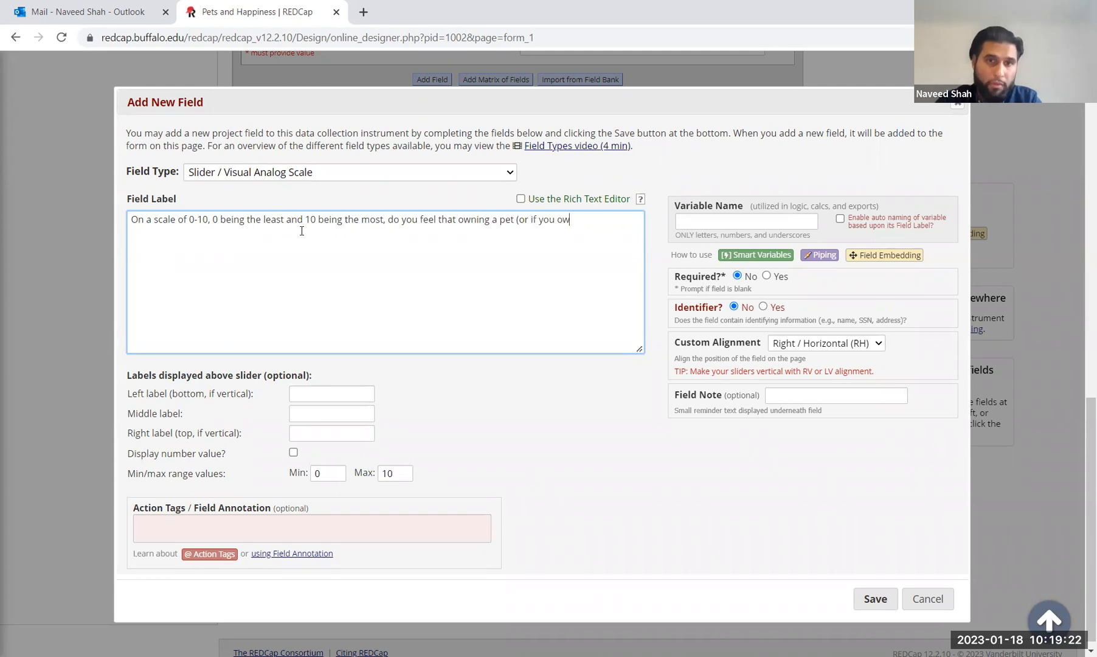
text(ned a pet) would add to your overall life satisfaction)
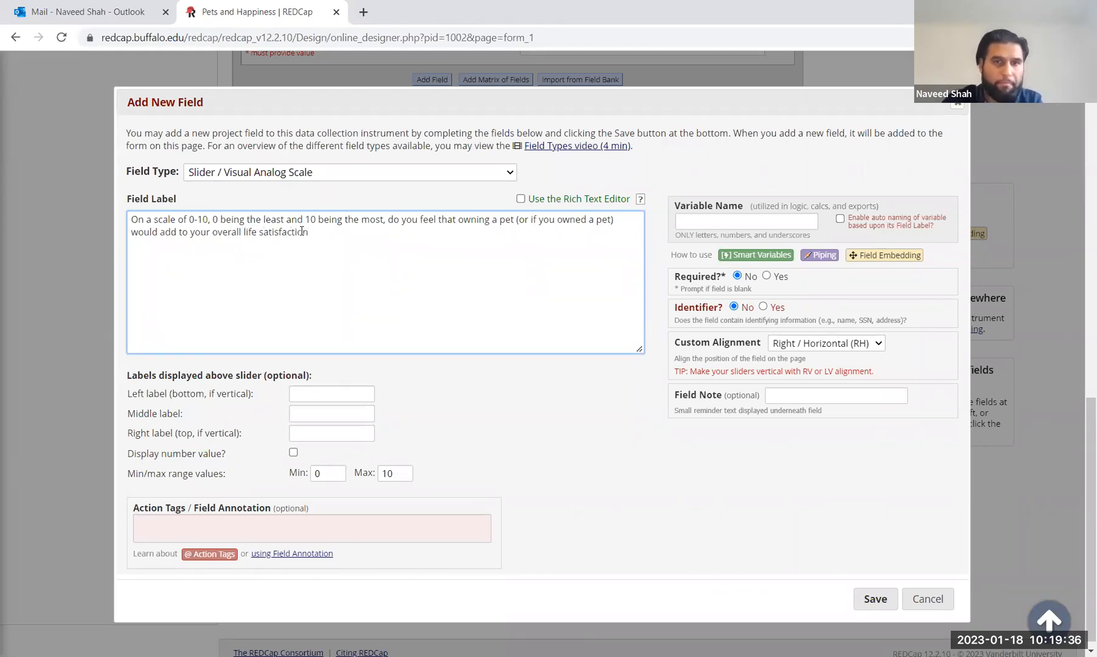
text(?)
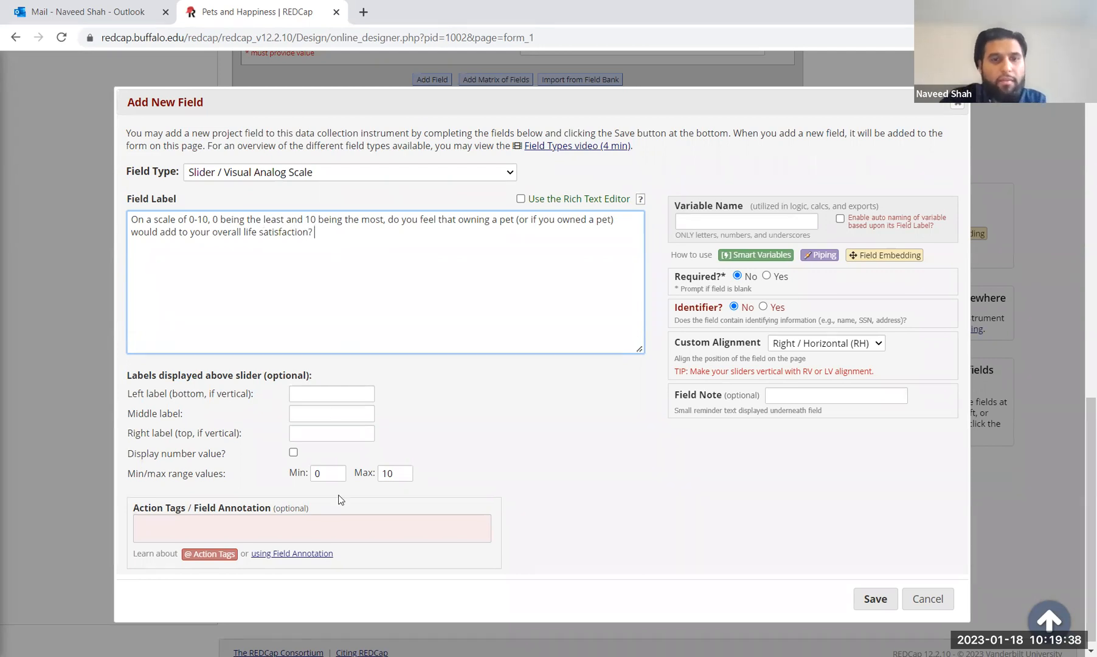
Step: Name the slider field satisfaction_scale and save it to Form 1
click(815, 345)
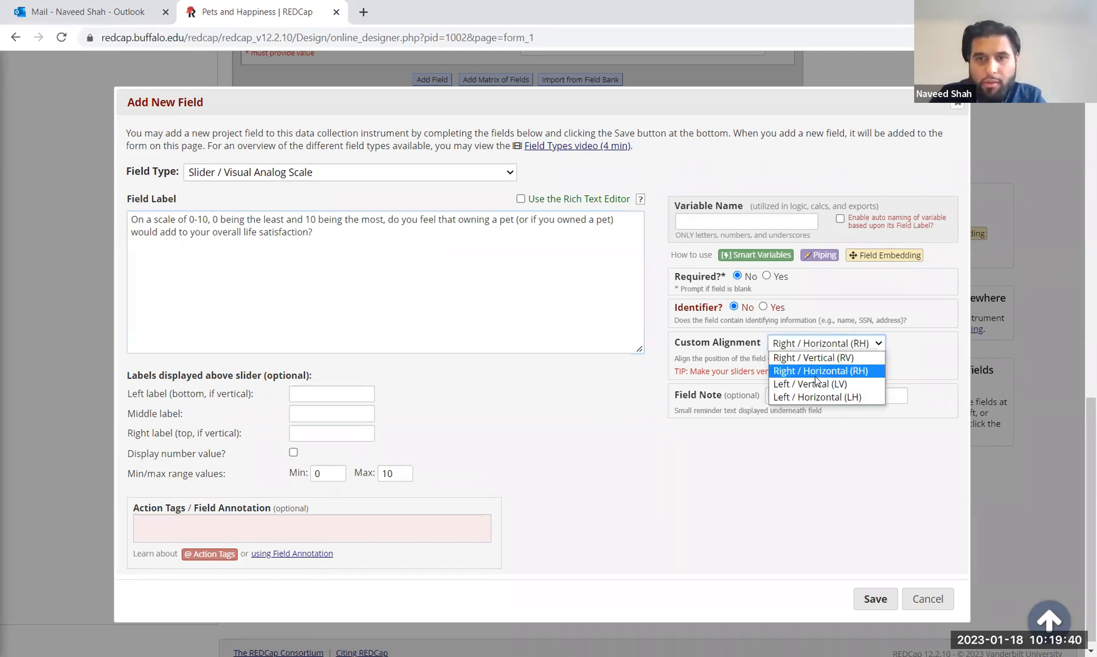
click(735, 222)
text(satis)
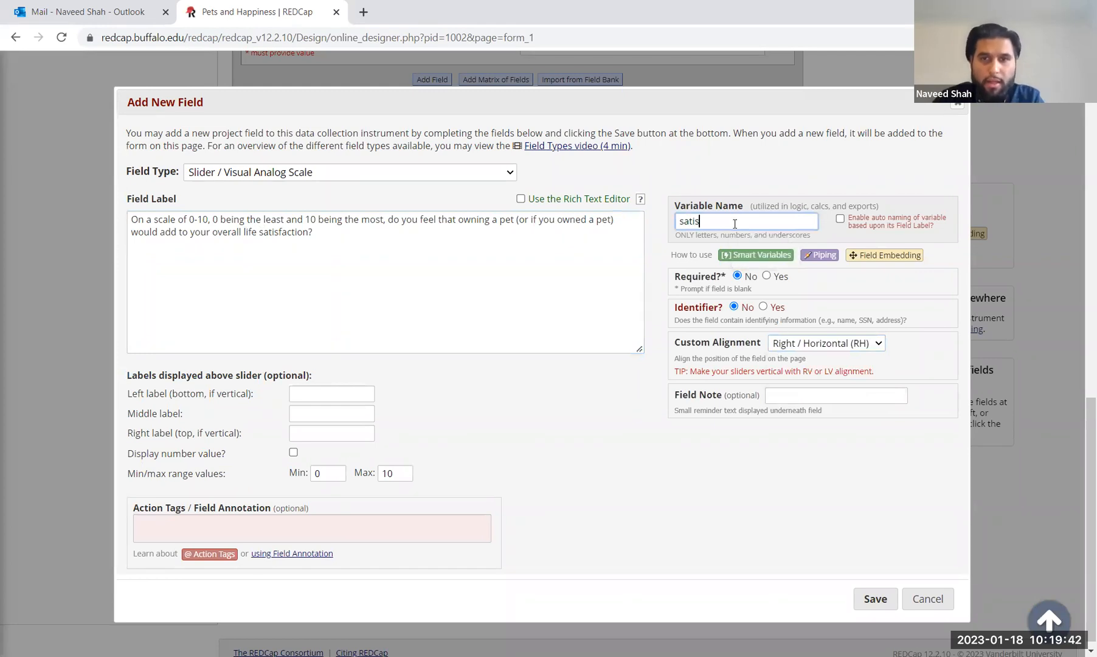
text(faction_scale)
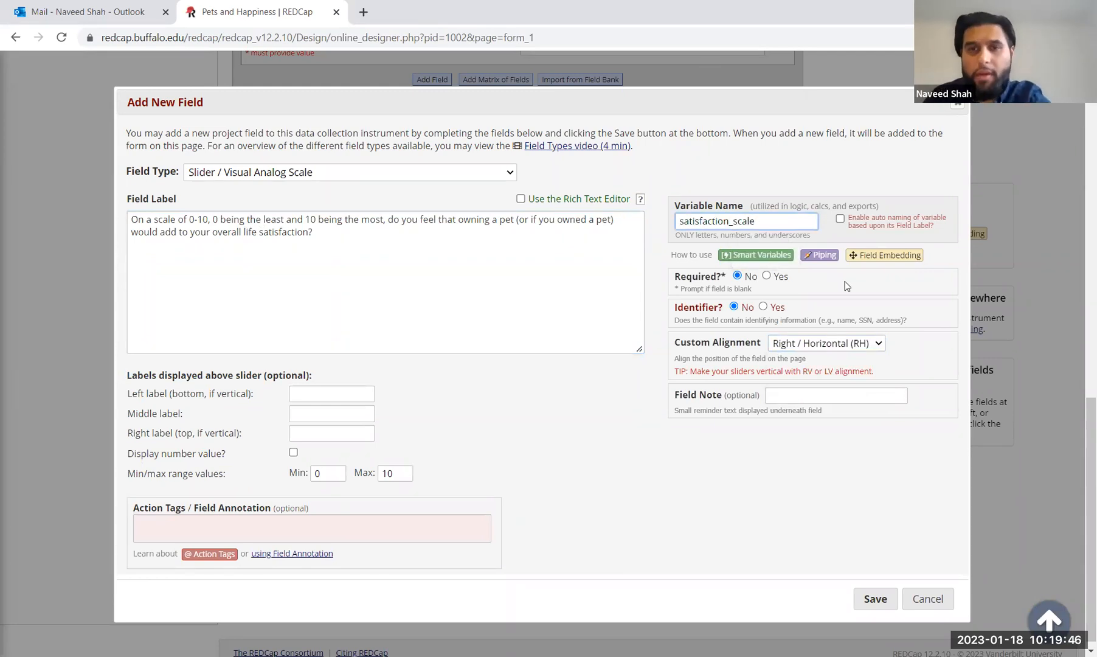
click(882, 602)
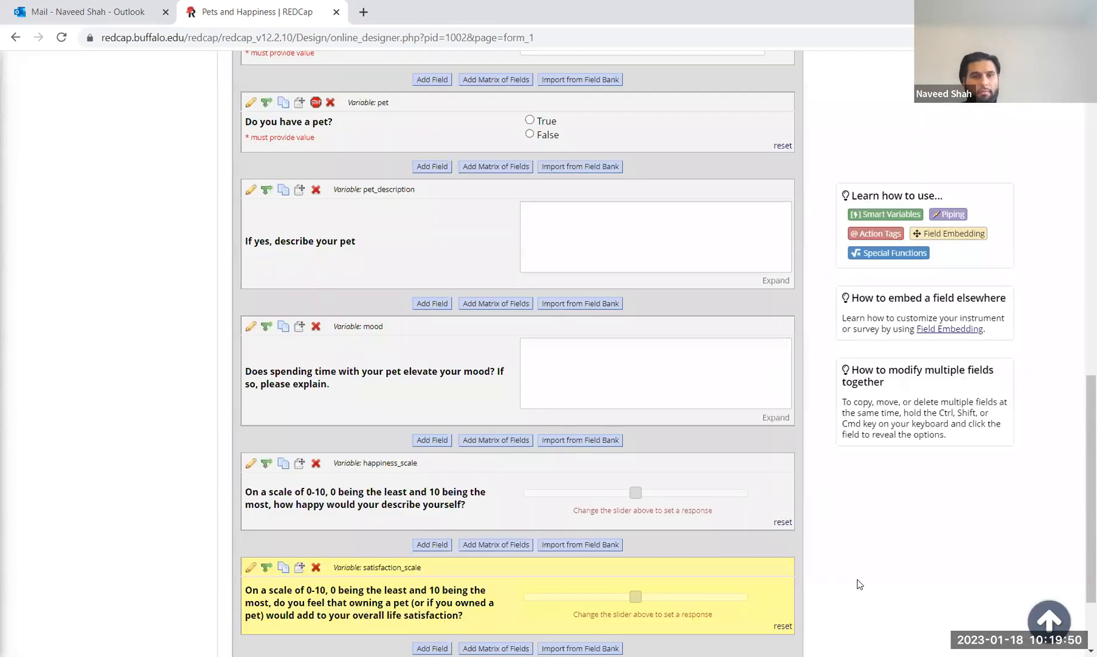
Step: Review the new satisfaction_scale slider at the end of Form 1, then return to Project Setup
scroll(462, 485, down, 2)
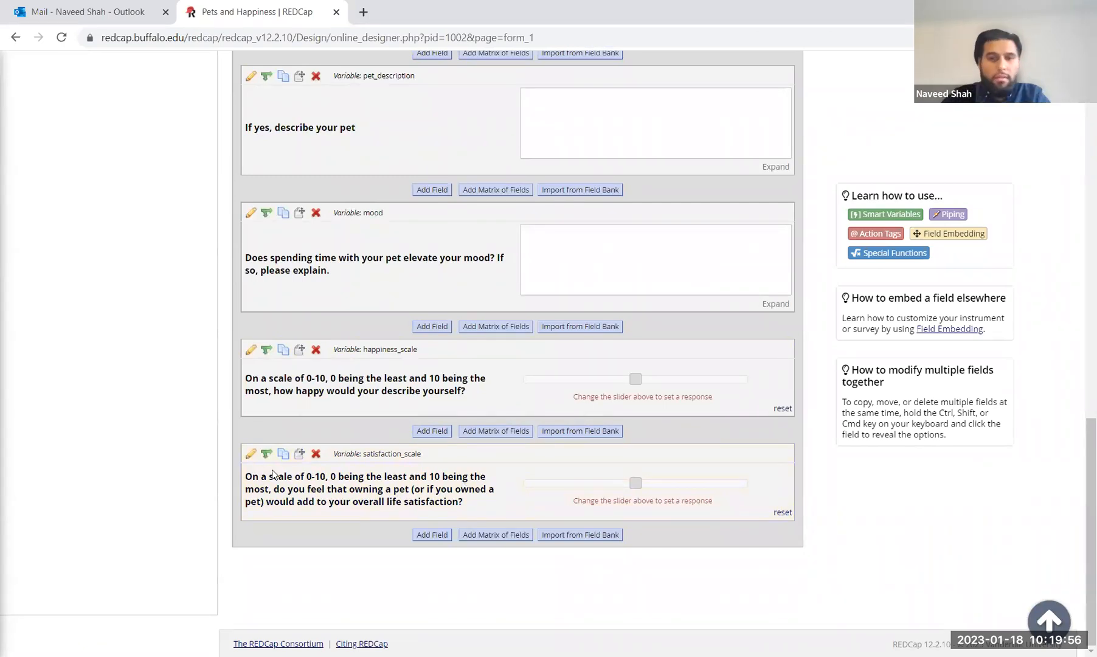
scroll(363, 486, up, 15)
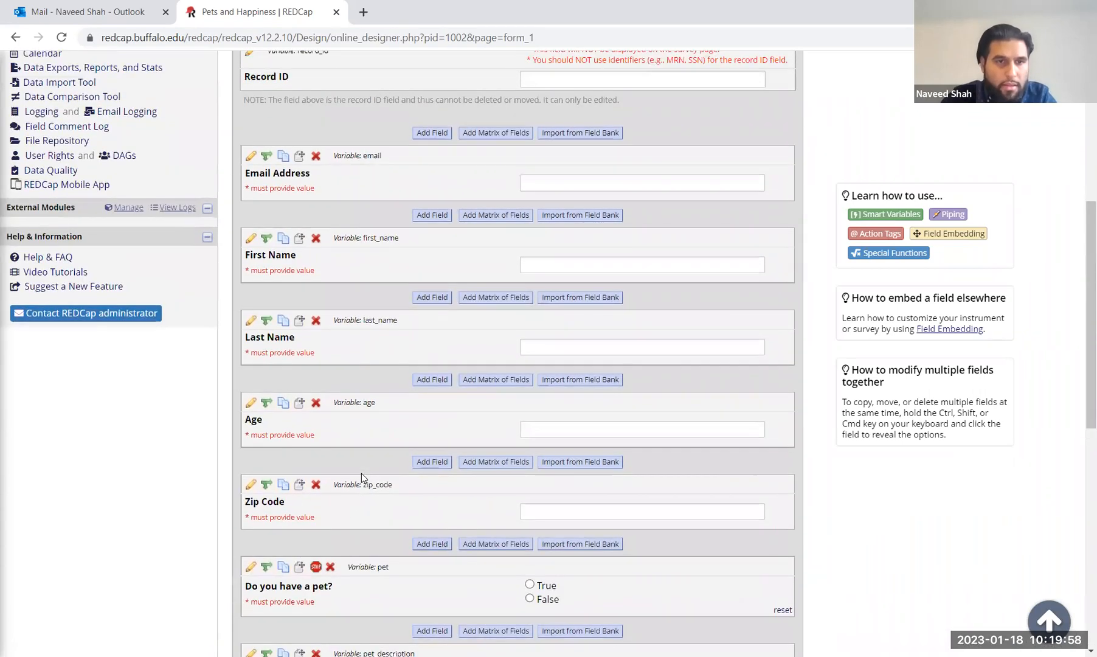
scroll(365, 382, down, 12)
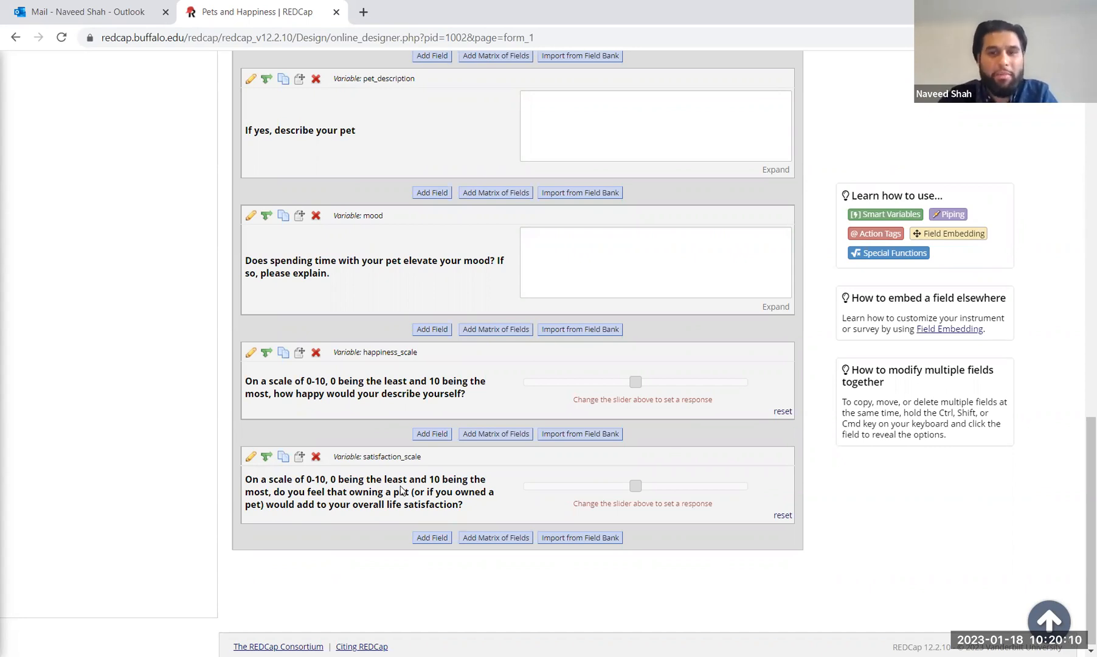
scroll(400, 490, up, 15)
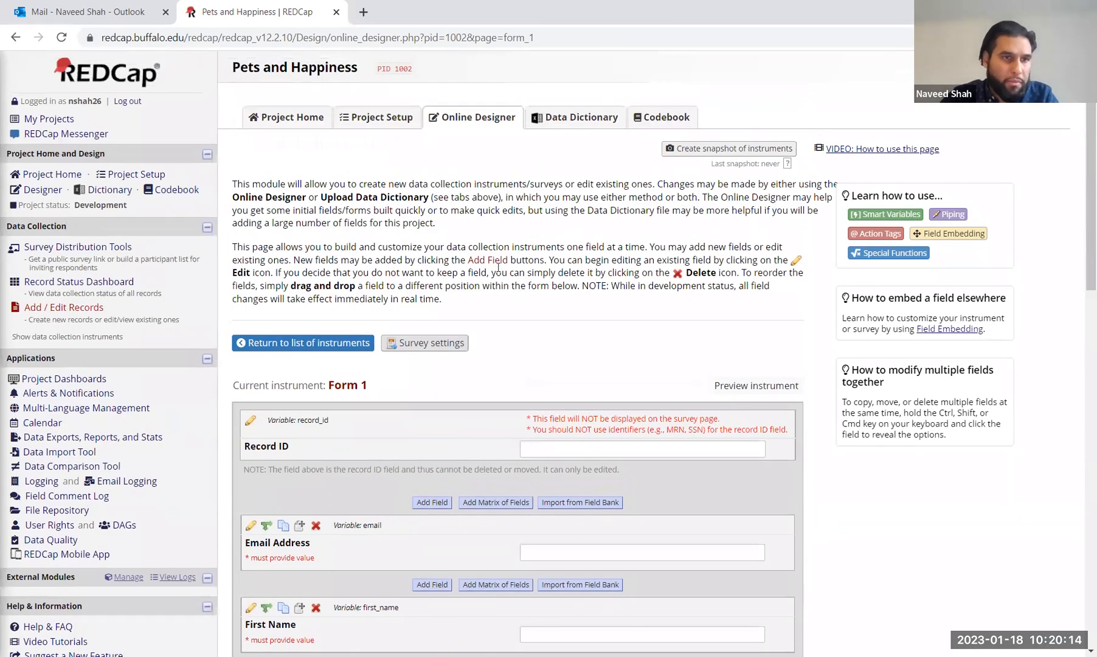
scroll(461, 242, down, 2)
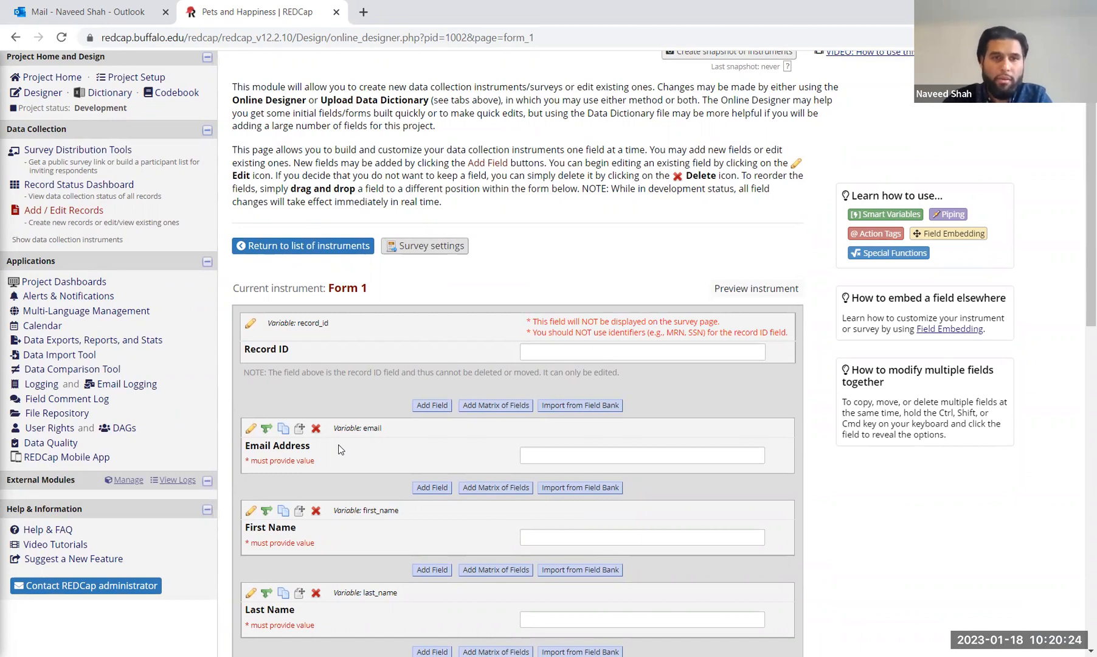
scroll(338, 449, down, 12)
scroll(339, 449, up, 14)
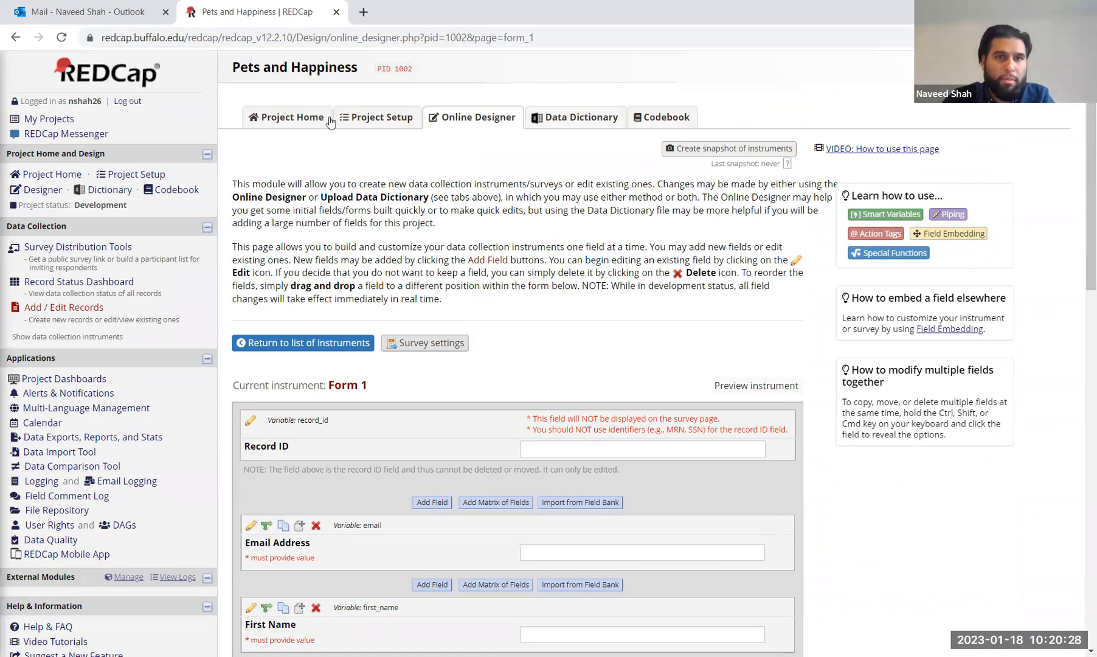
click(364, 117)
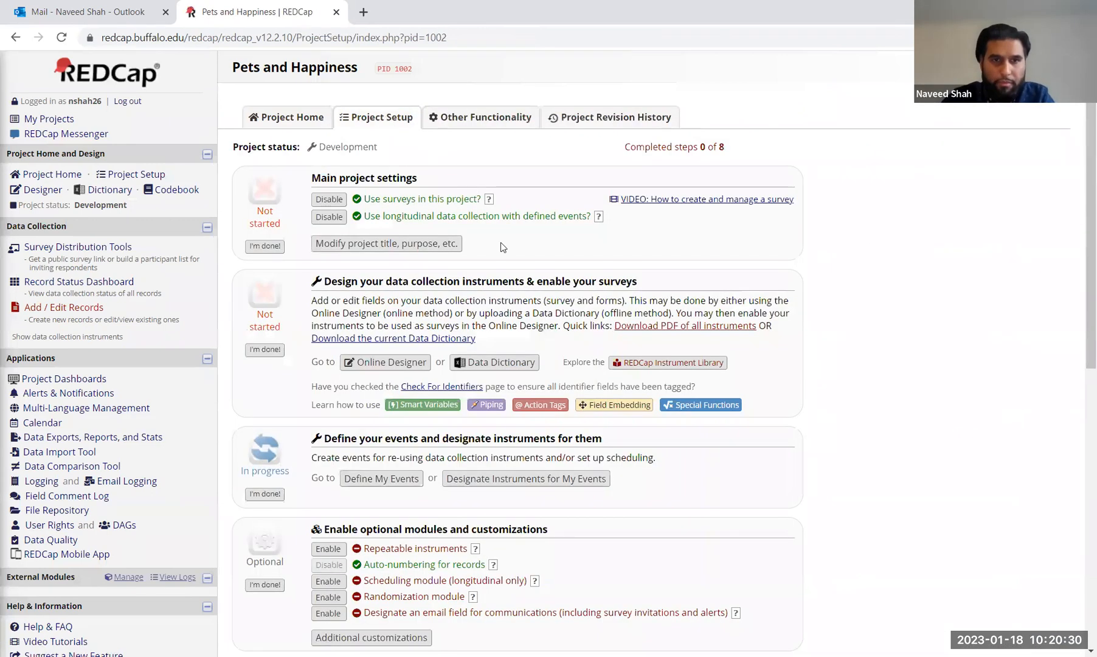
scroll(516, 270, down, 3)
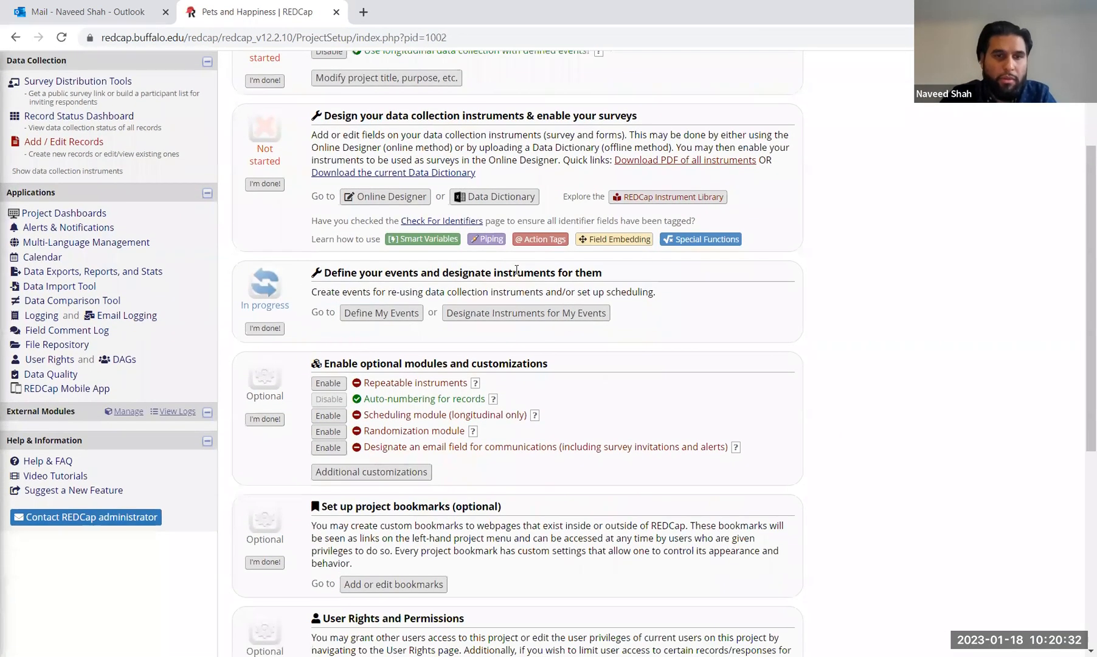
scroll(516, 270, up, 2)
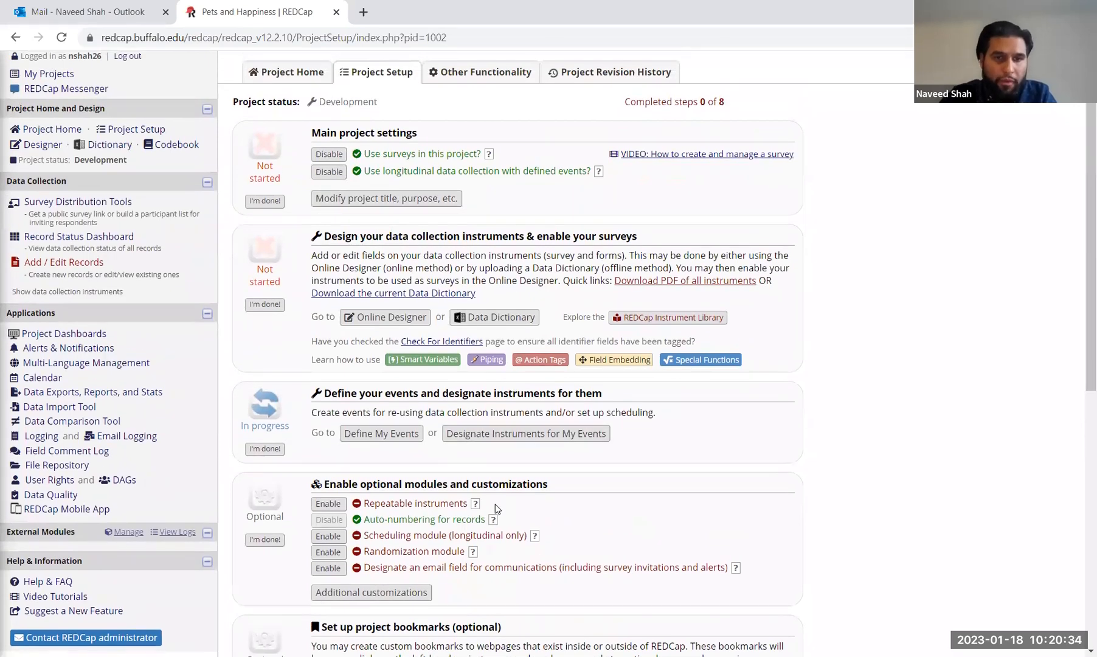
scroll(496, 508, down, 1)
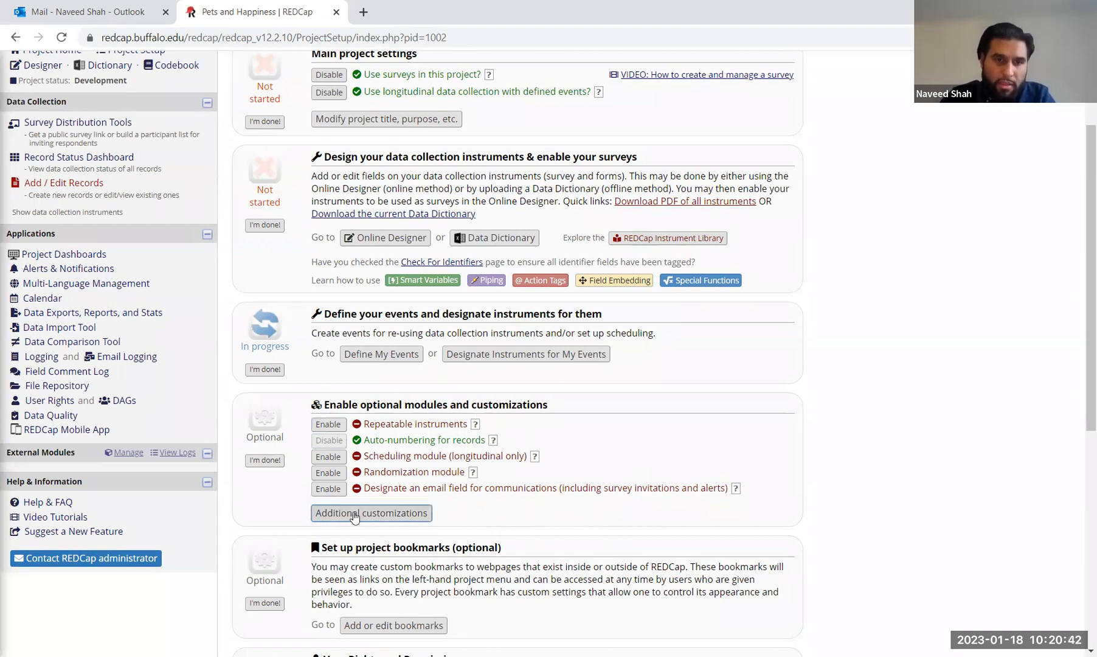
click(355, 517)
click(355, 515)
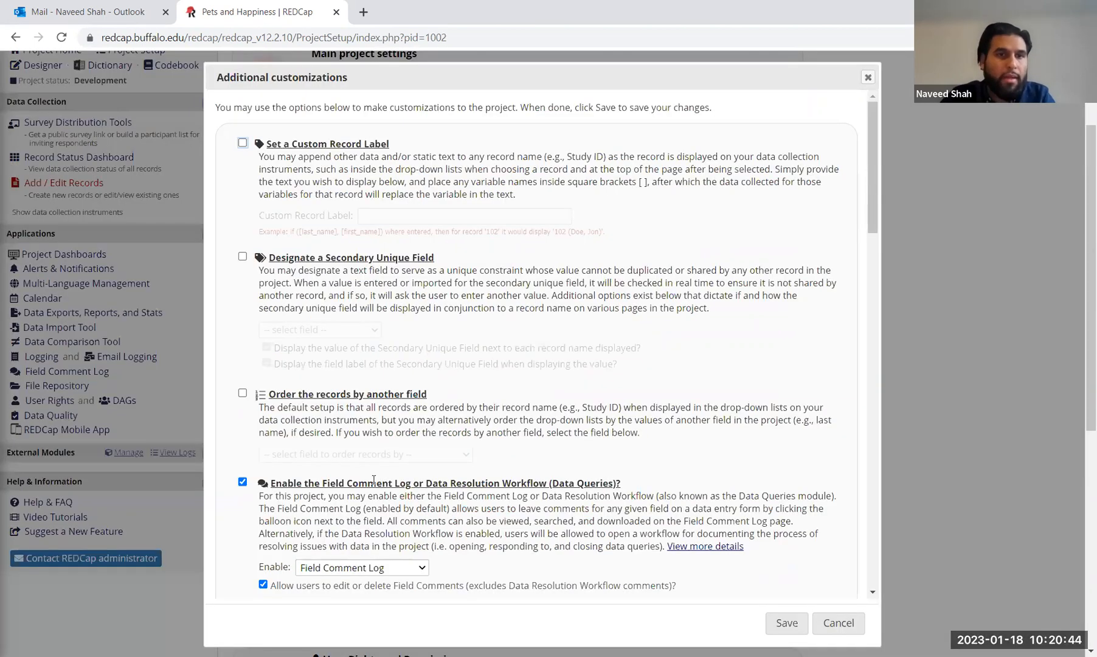
scroll(288, 285, up, 1)
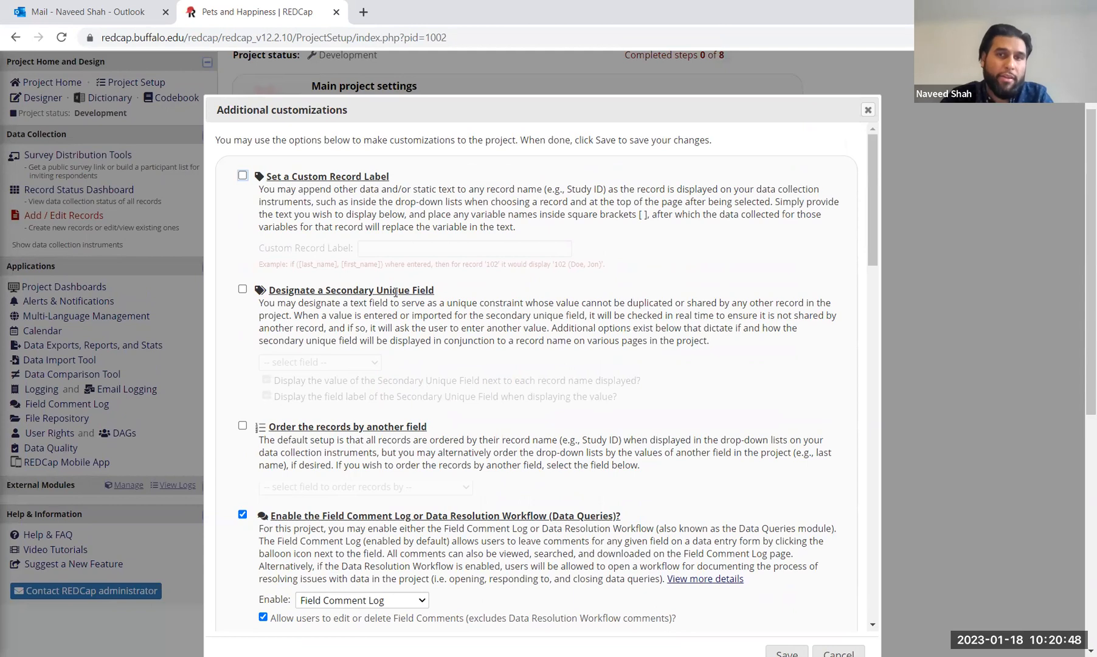
click(243, 290)
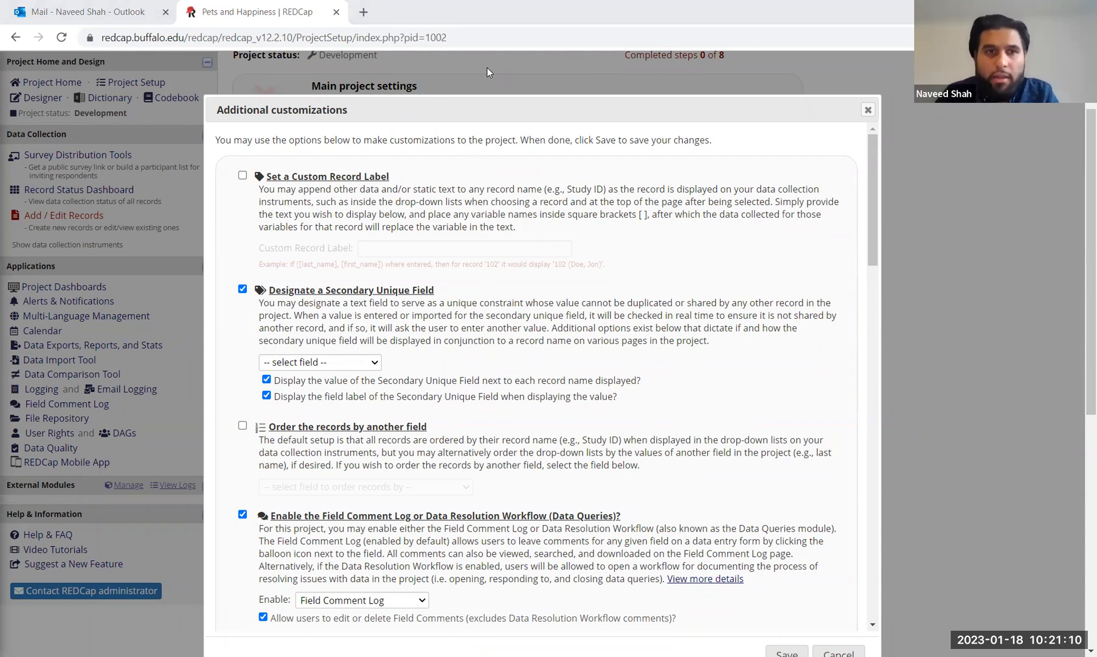
click(868, 109)
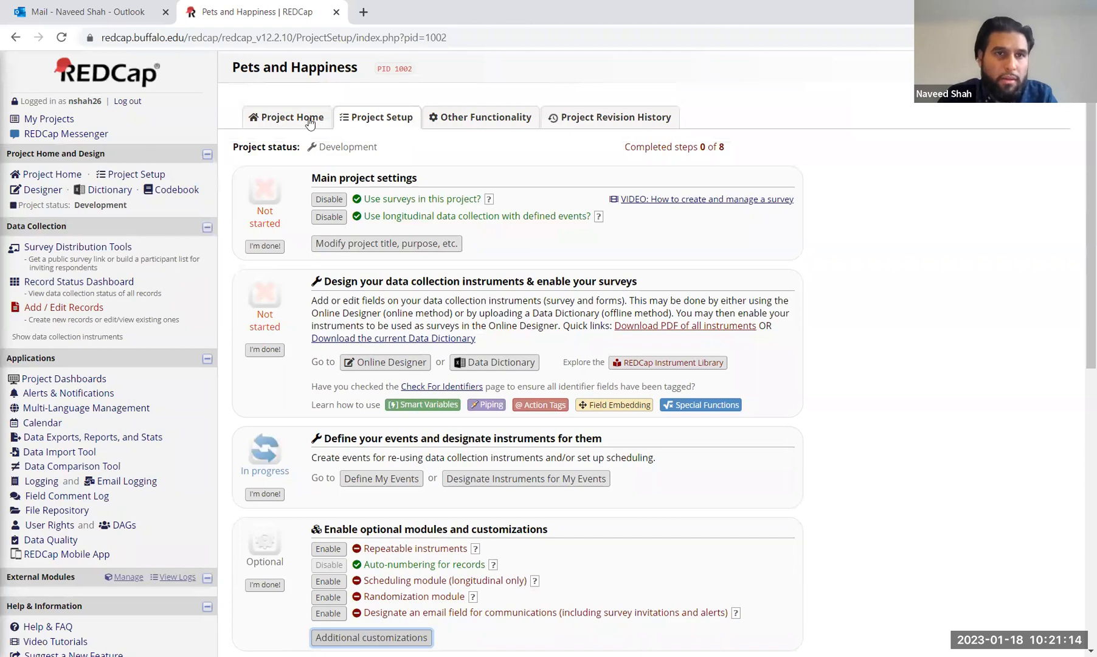
Step: Open Form 1 from the Designer and look over its fields from Record ID to satisfaction_scale
click(43, 189)
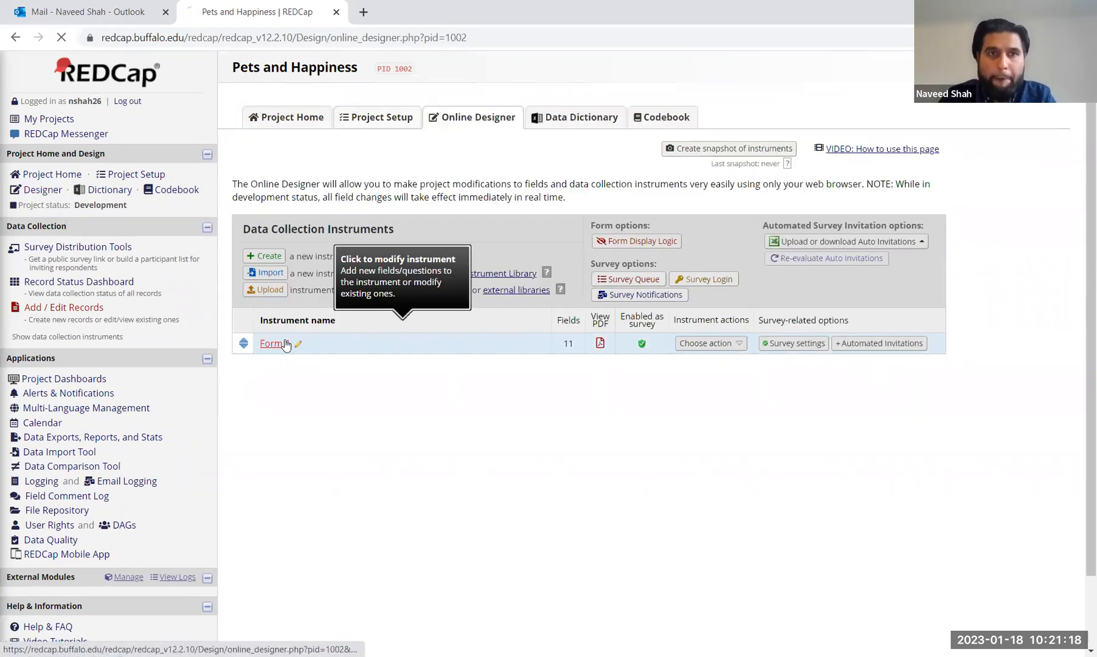
click(281, 344)
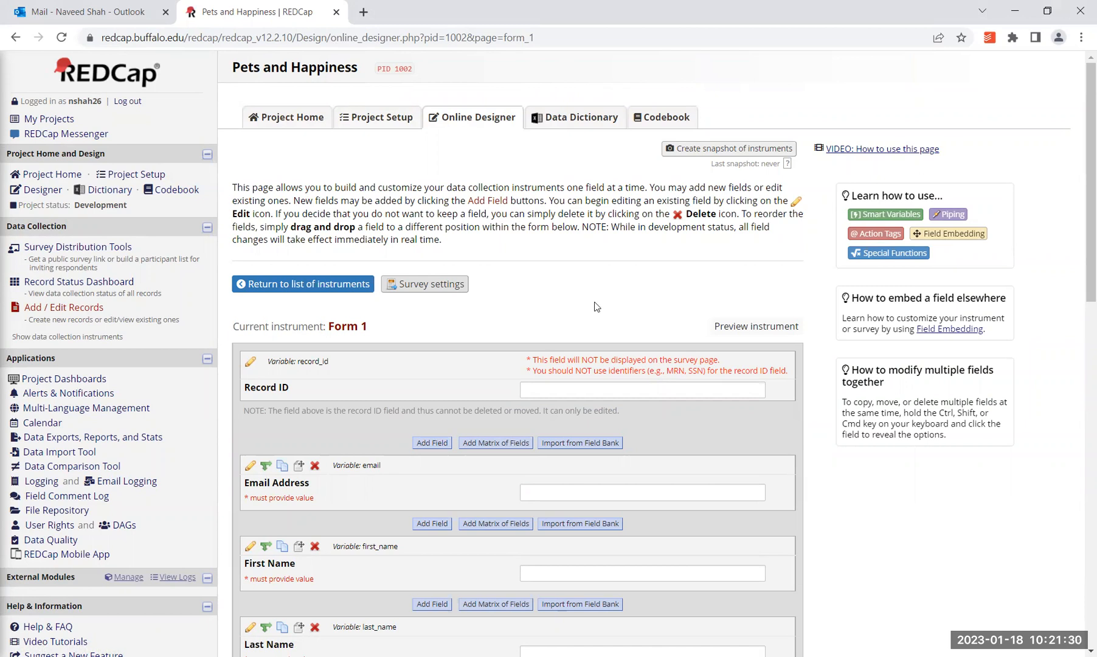
scroll(596, 306, down, 15)
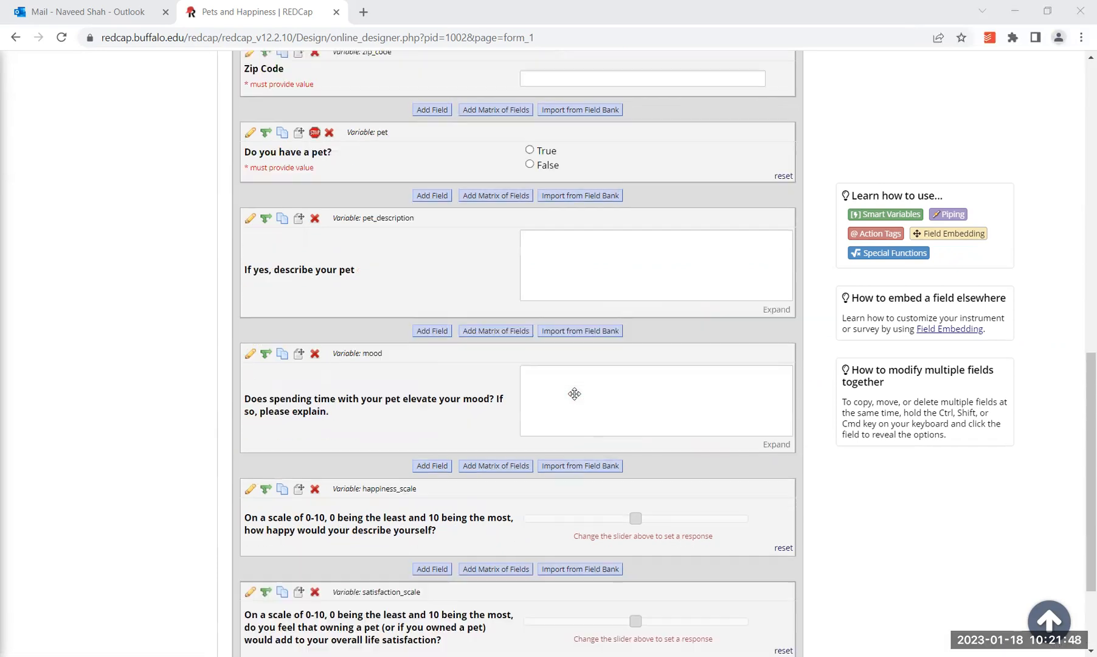
scroll(574, 393, up, 5)
scroll(574, 393, up, 8)
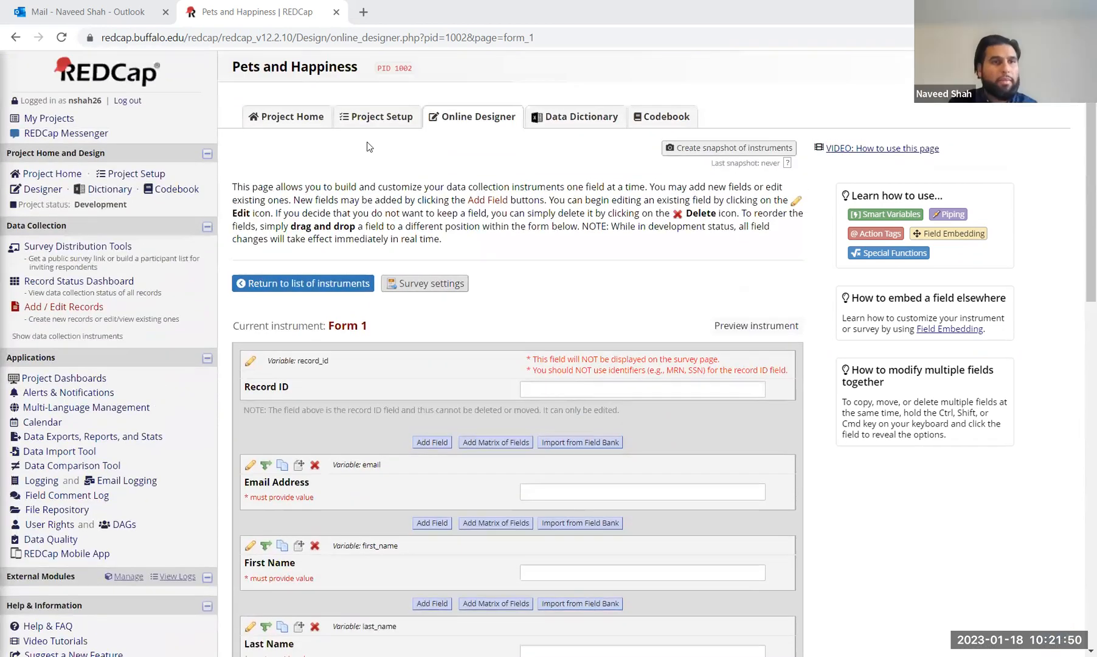
Step: In Additional customizations, designate 'email - Email Address' as the secondary unique field and save
click(380, 116)
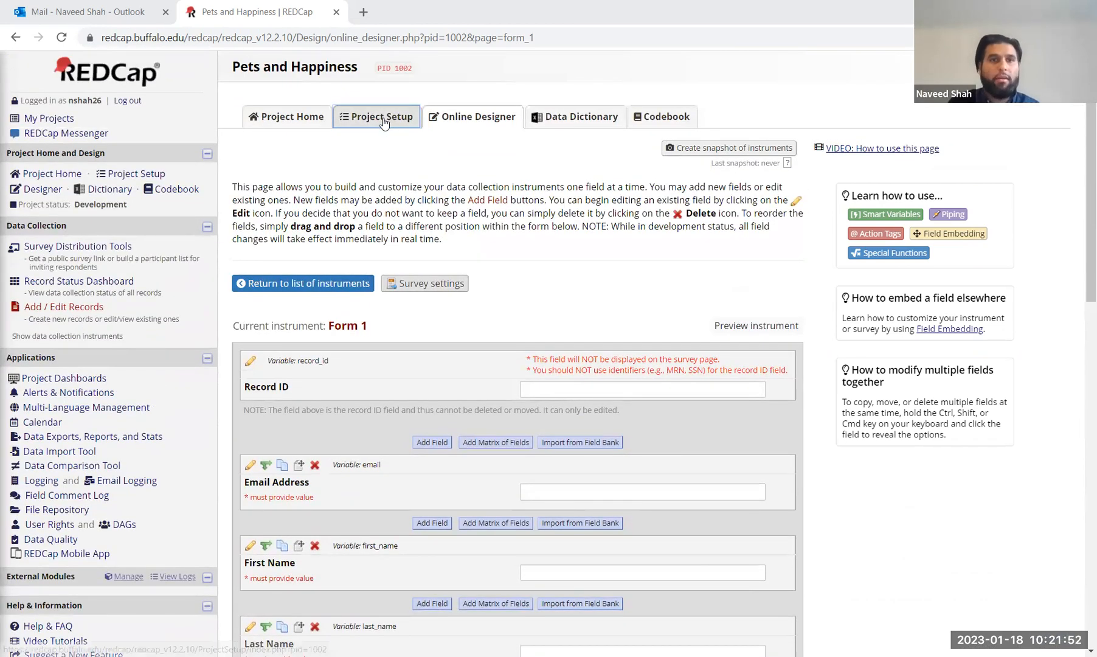
scroll(419, 438, down, 1)
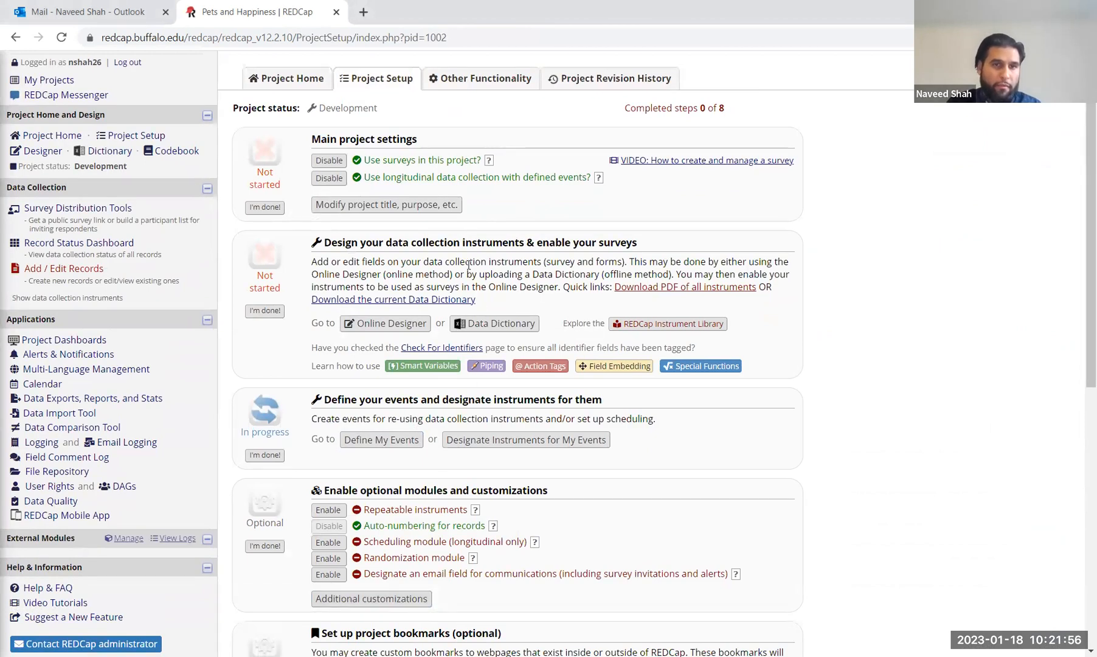
click(362, 597)
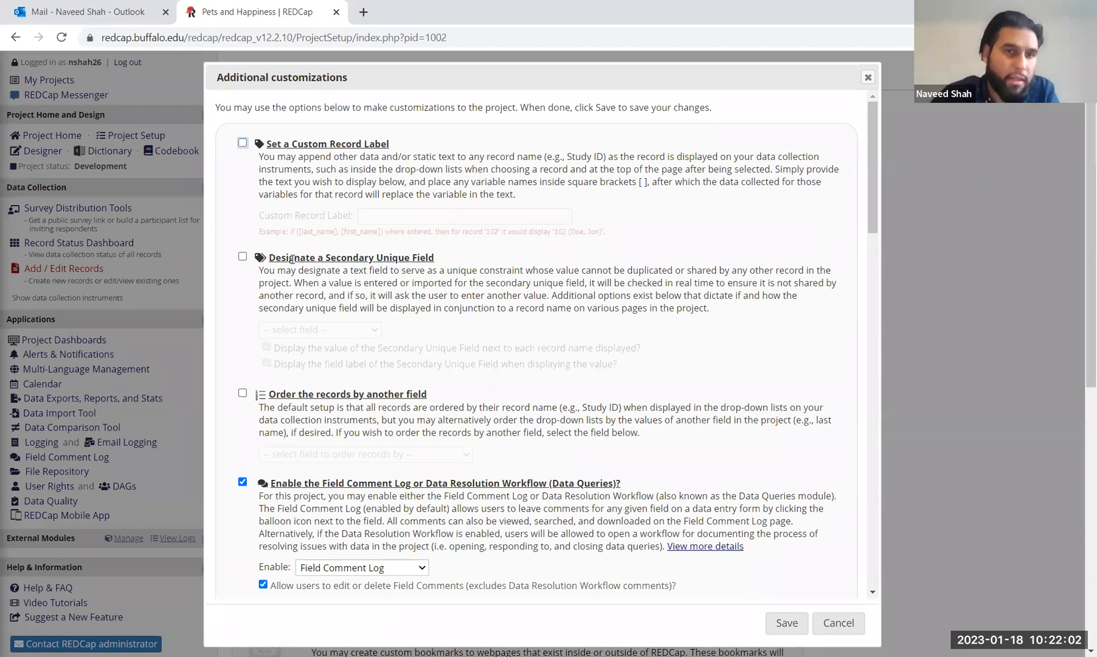
click(242, 256)
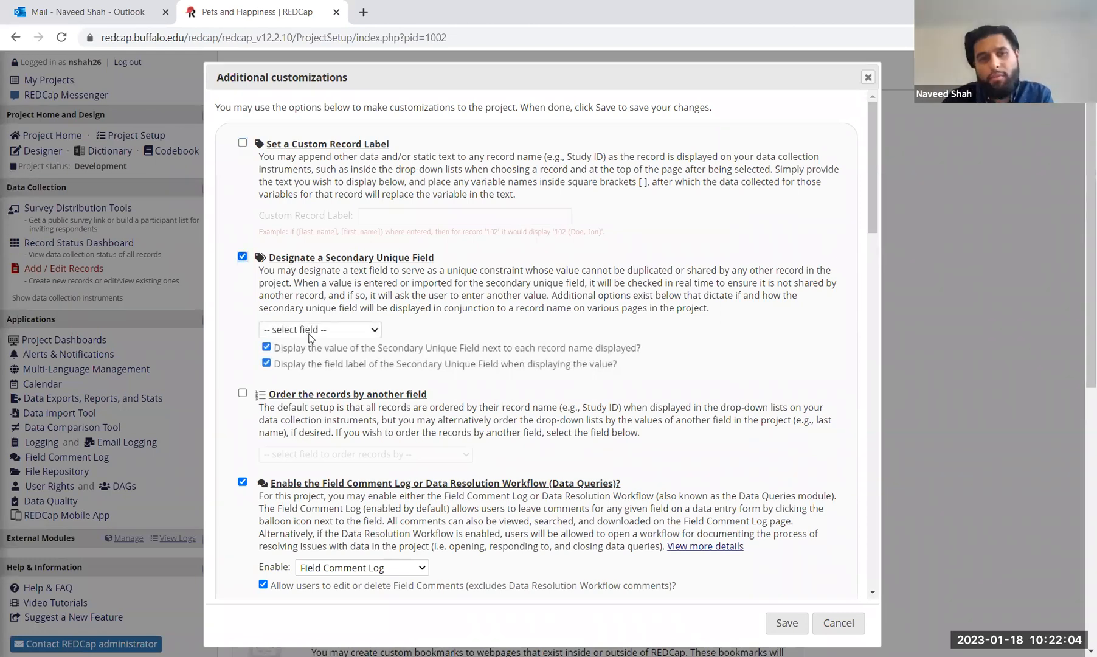
click(314, 329)
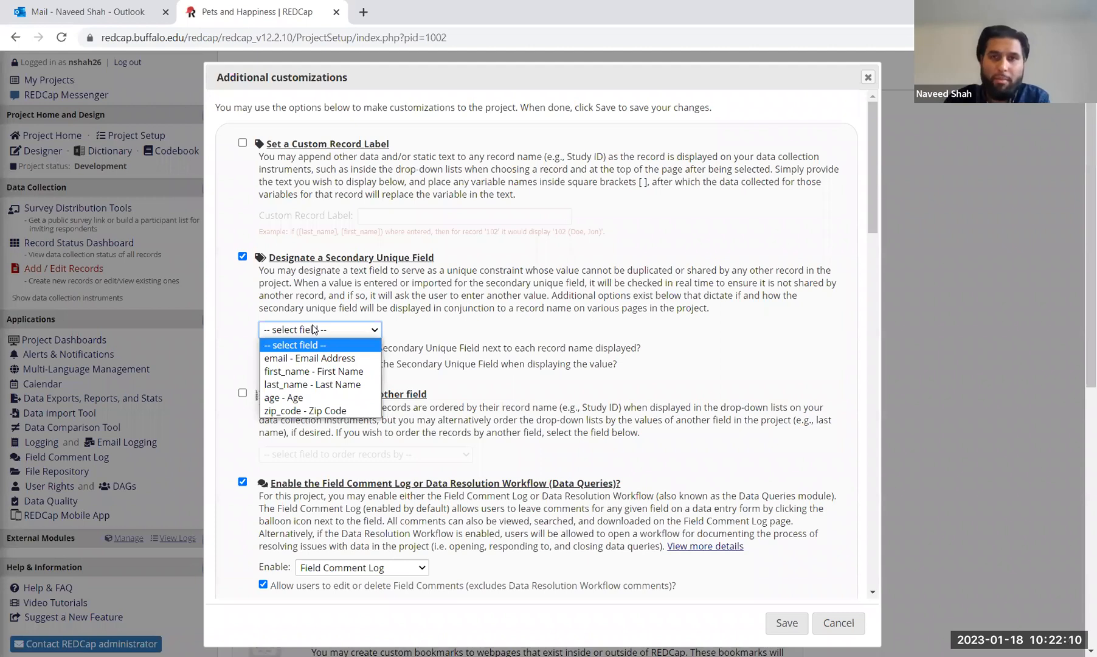
click(310, 359)
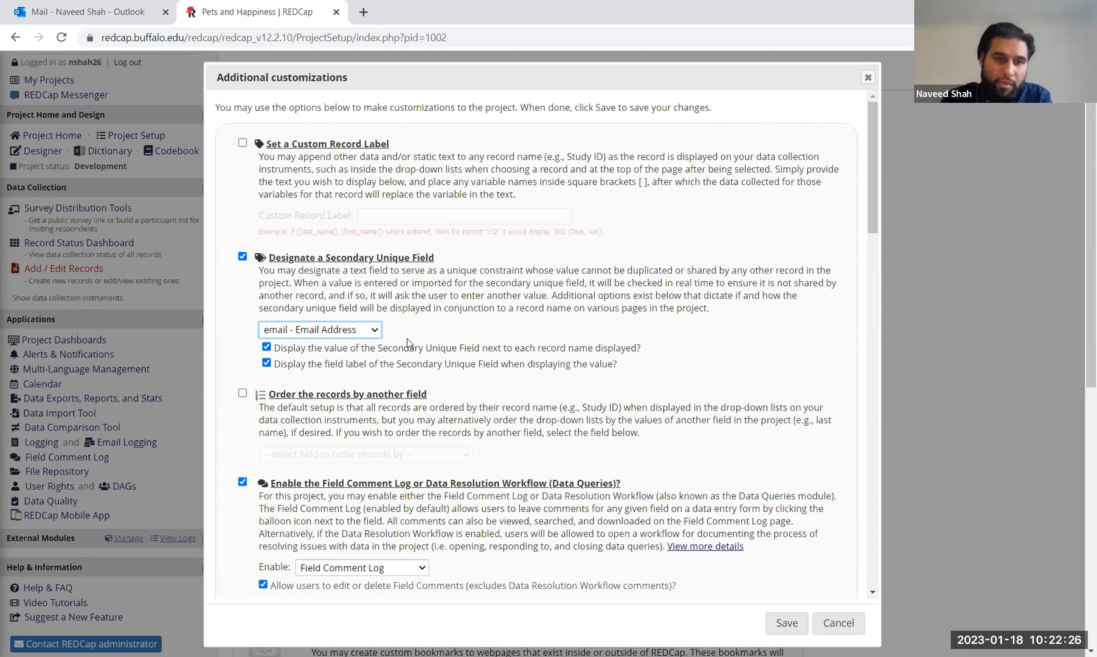
scroll(406, 339, down, 2)
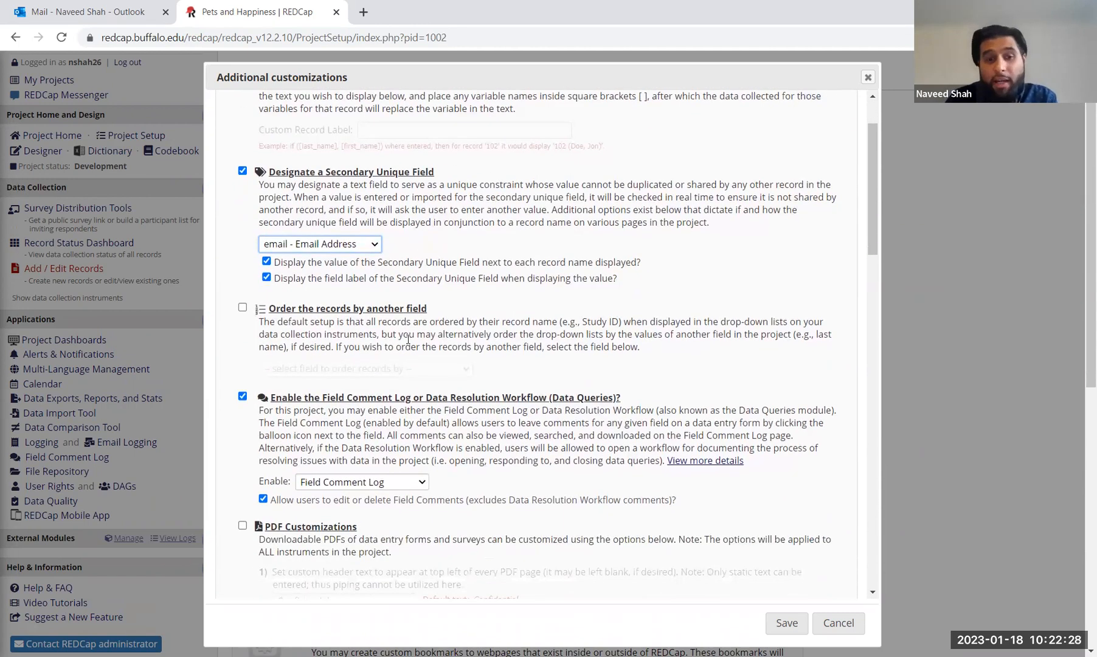
scroll(408, 338, down, 3)
scroll(608, 456, up, 2)
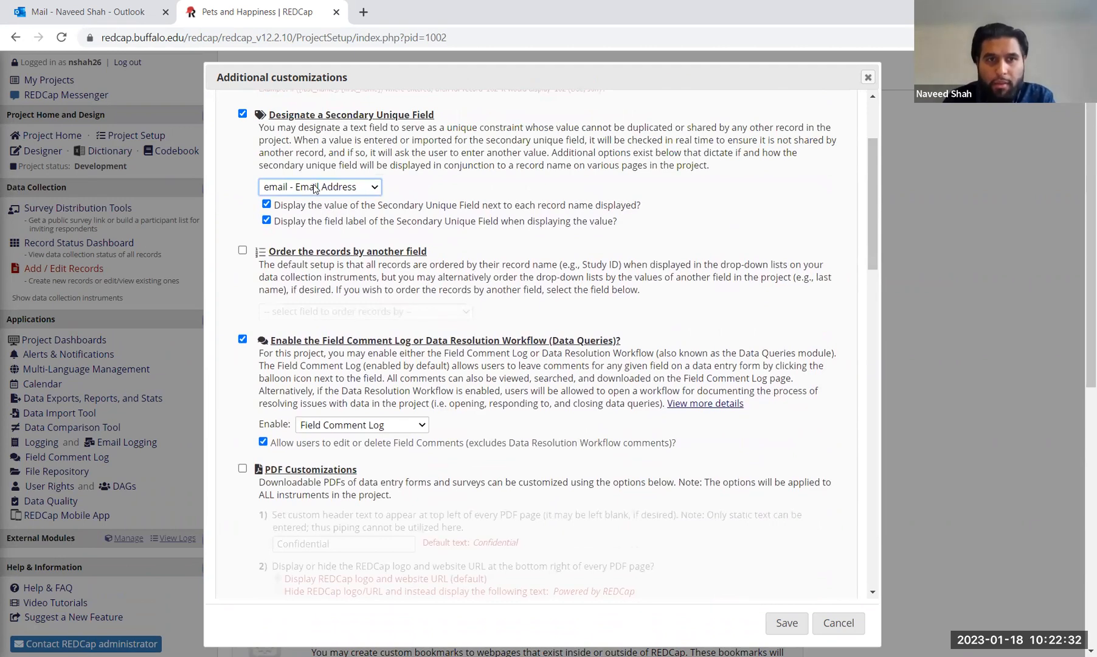
scroll(247, 123, up, 3)
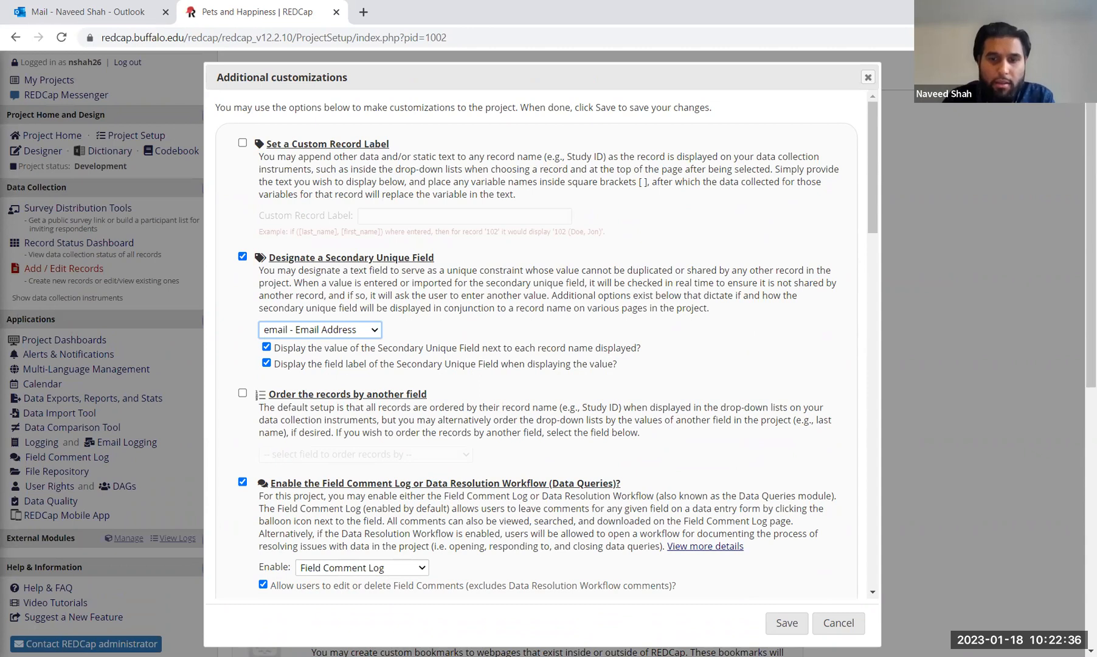
click(793, 626)
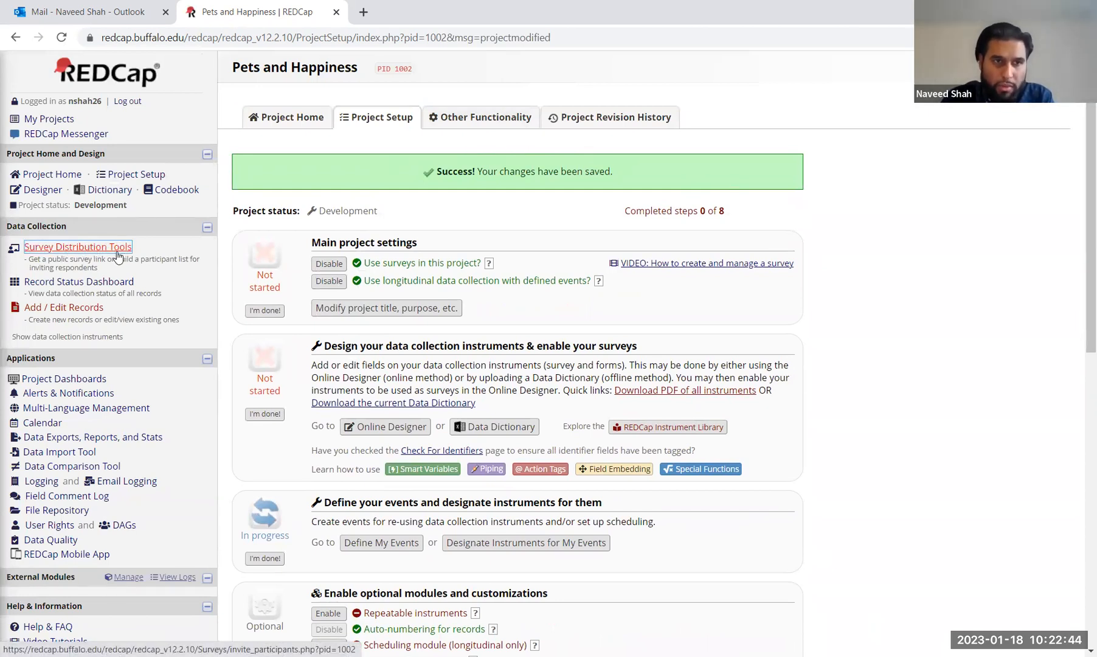
Step: Open the public survey link from Survey Distribution Tools
click(97, 251)
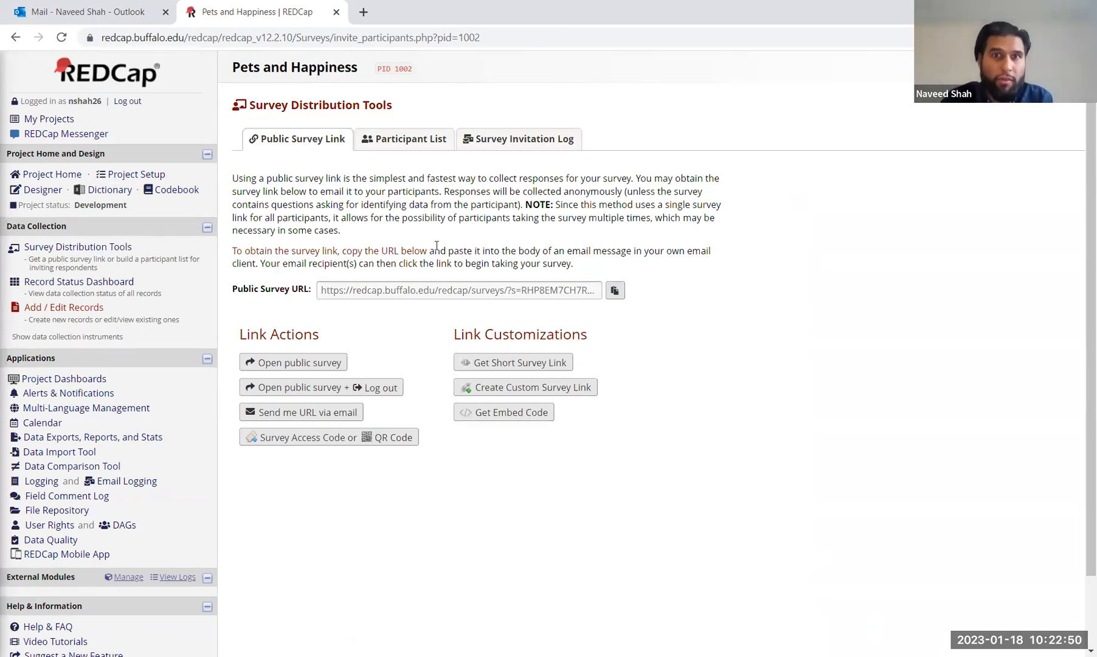
click(286, 363)
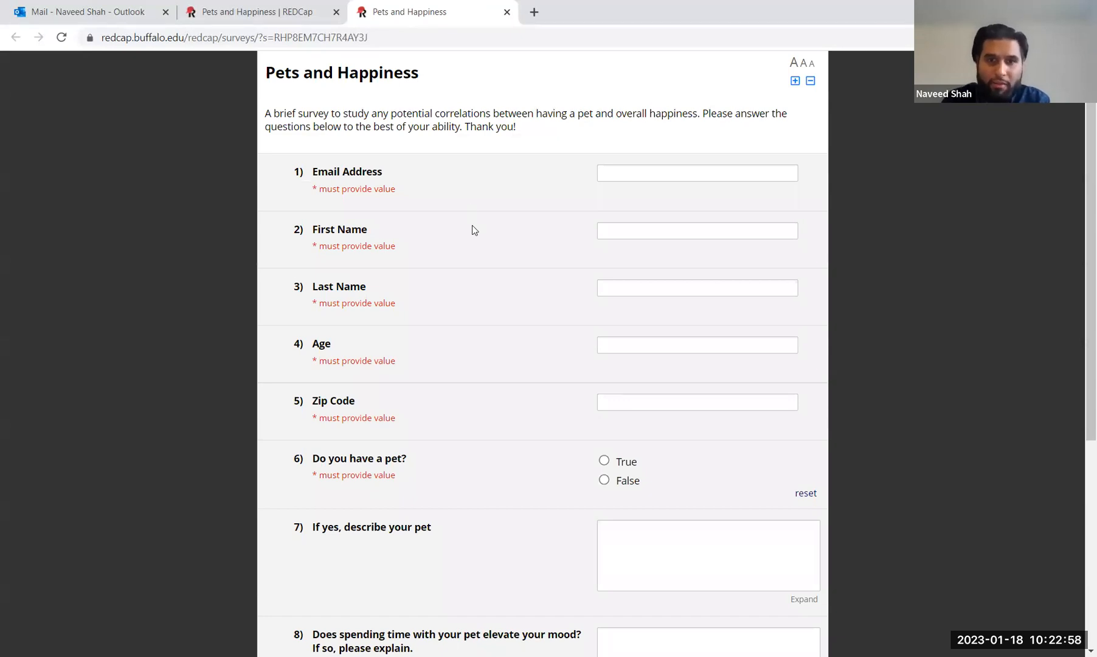
scroll(473, 225, down, 5)
scroll(473, 228, up, 5)
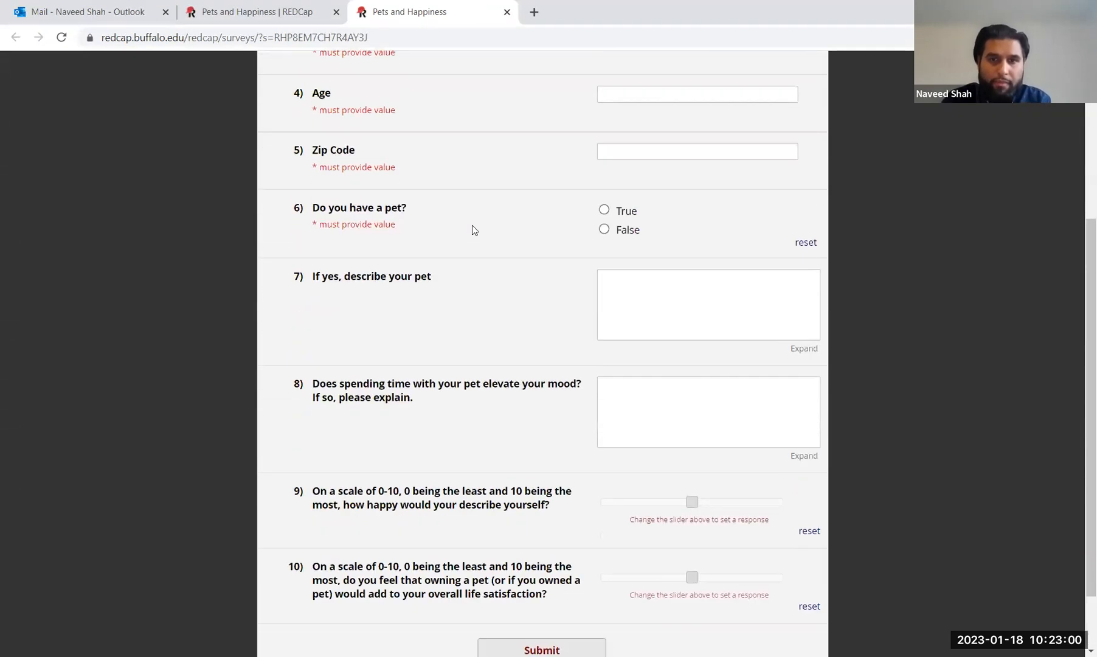
Step: Fill in the respondent's email, first name, last name, age and zip code
click(676, 180)
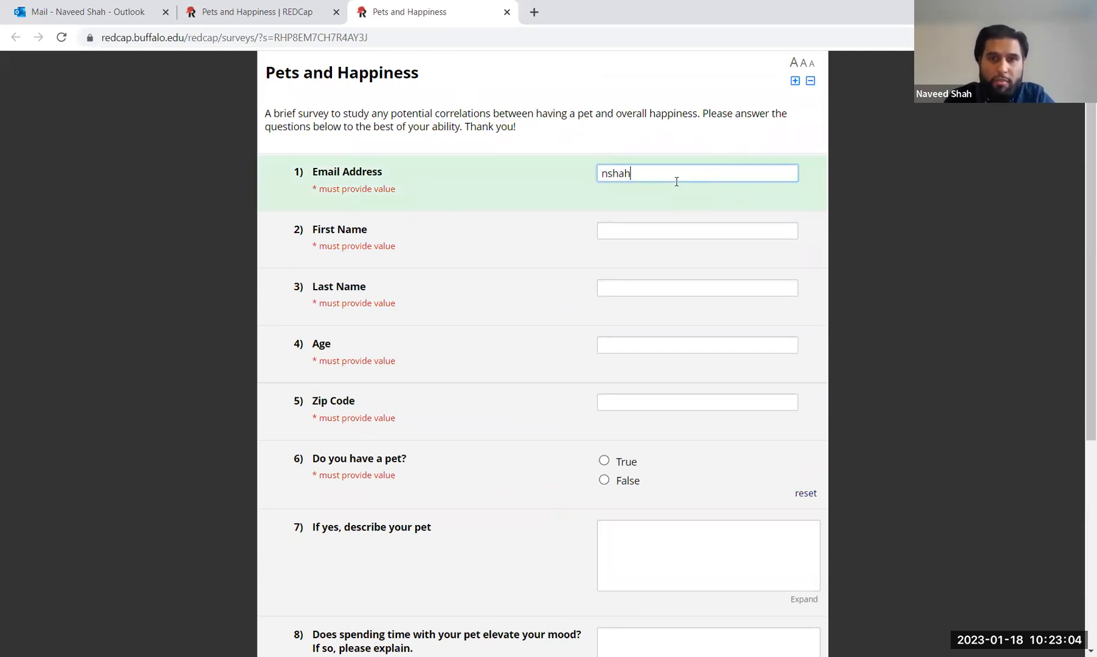
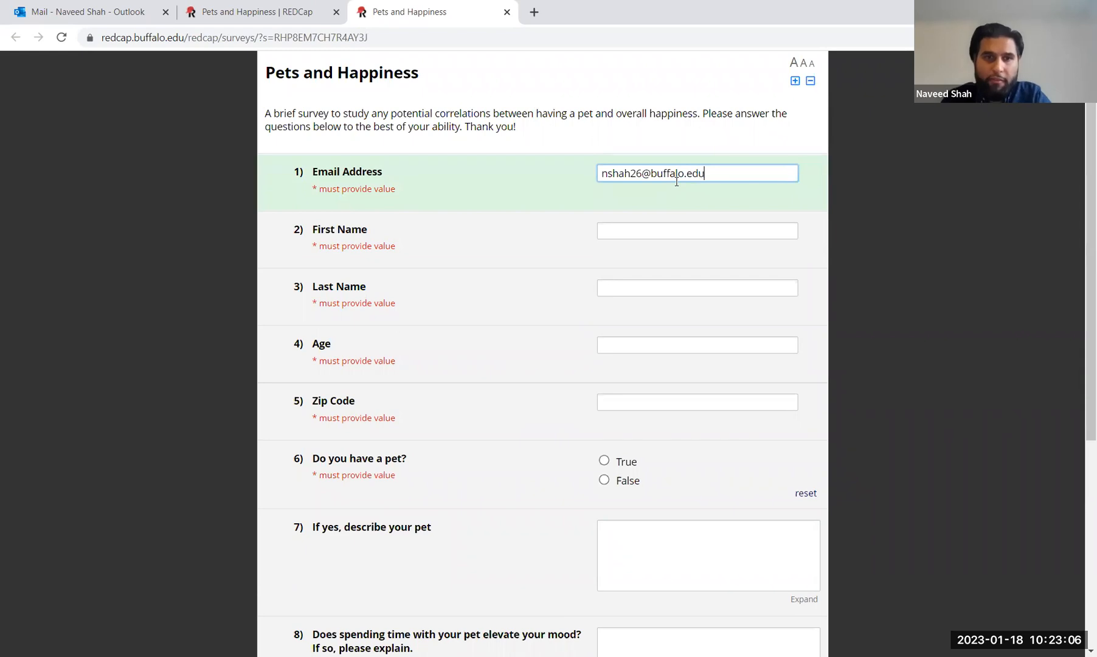
key(Tab)
key(Tab)
key(Tab)
key(Tab)
Step: Answer True to having a pet and submit the survey response
key(Tab)
click(605, 461)
scroll(604, 462, down, 5)
scroll(604, 458, down, 1)
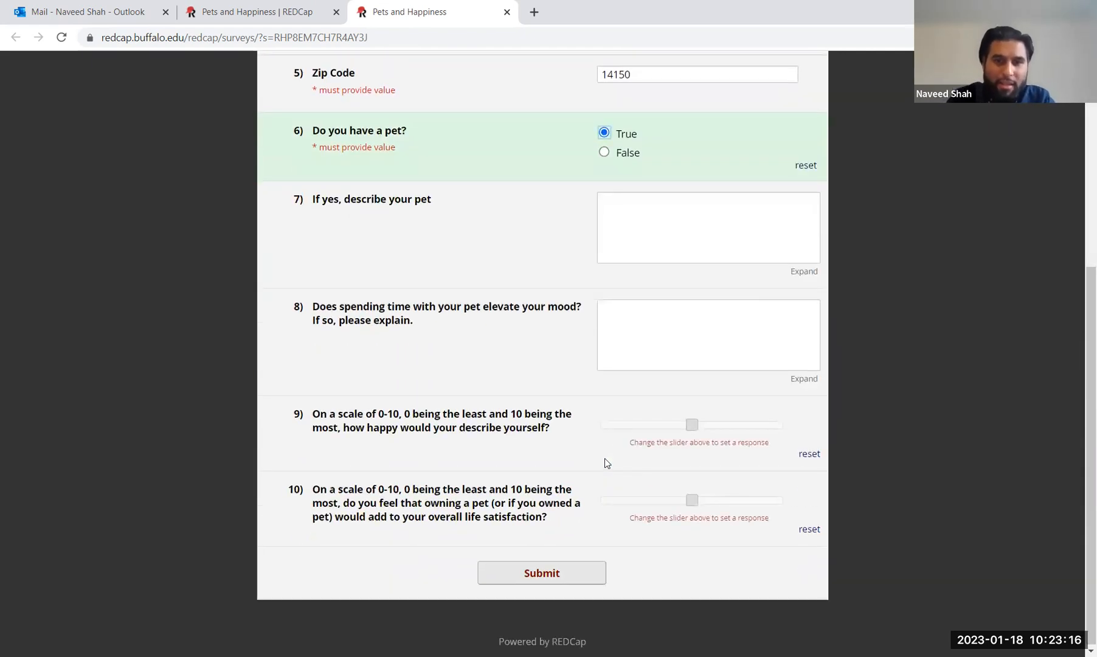
click(533, 574)
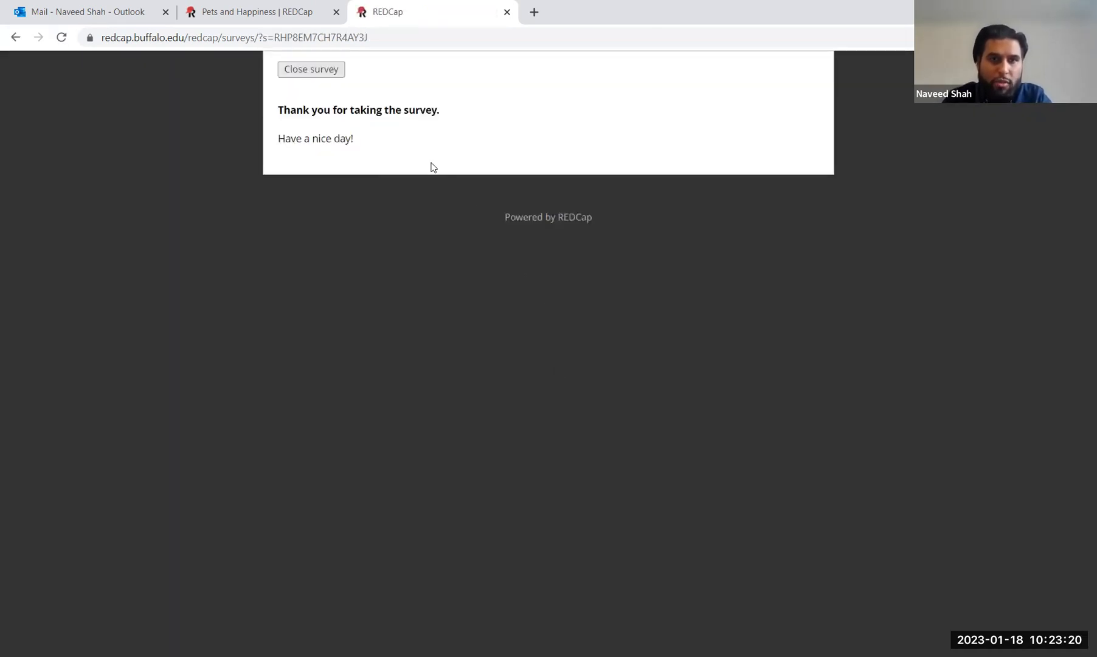
Step: Resubmit the survey with the same email, dismiss the DUPLICATE VALUE warning, and close the tab
click(15, 39)
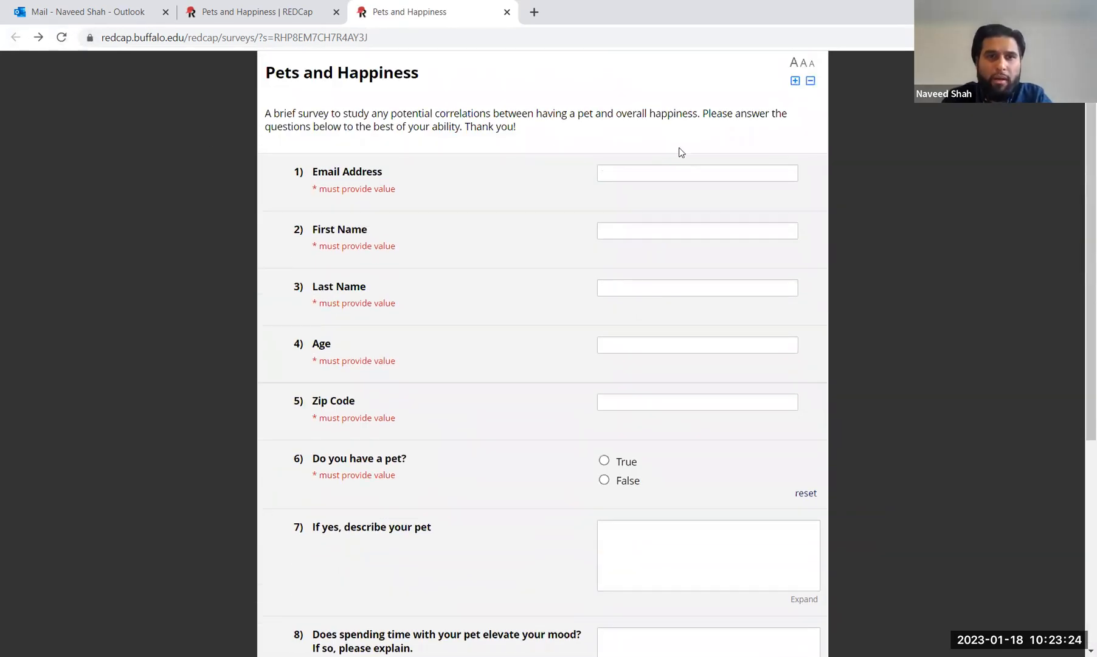
click(648, 171)
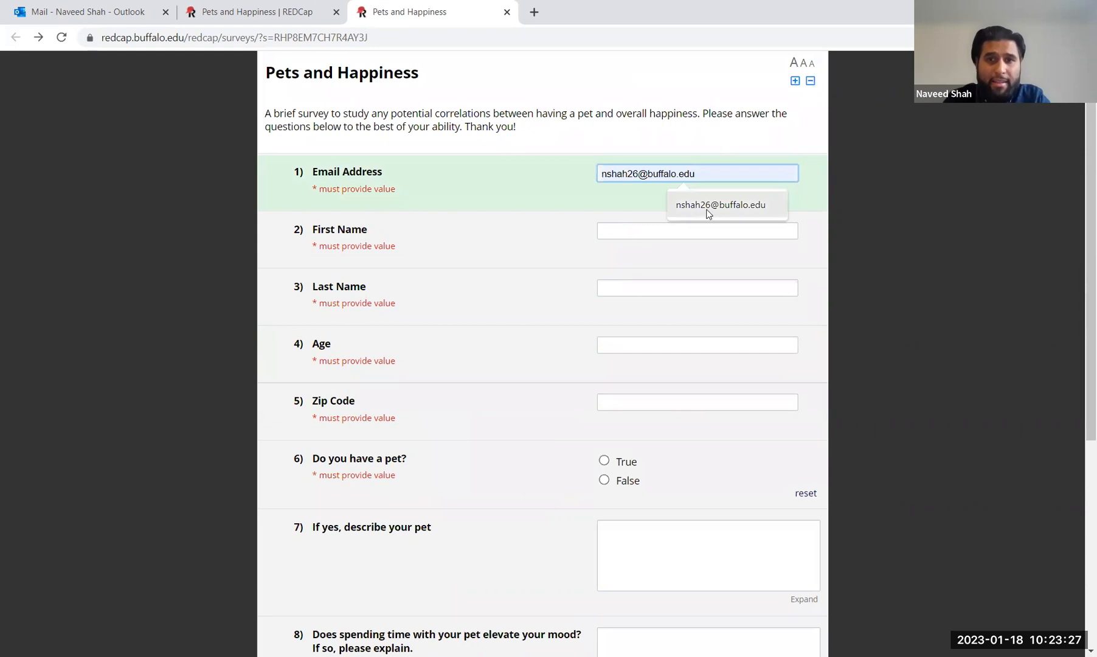
click(707, 211)
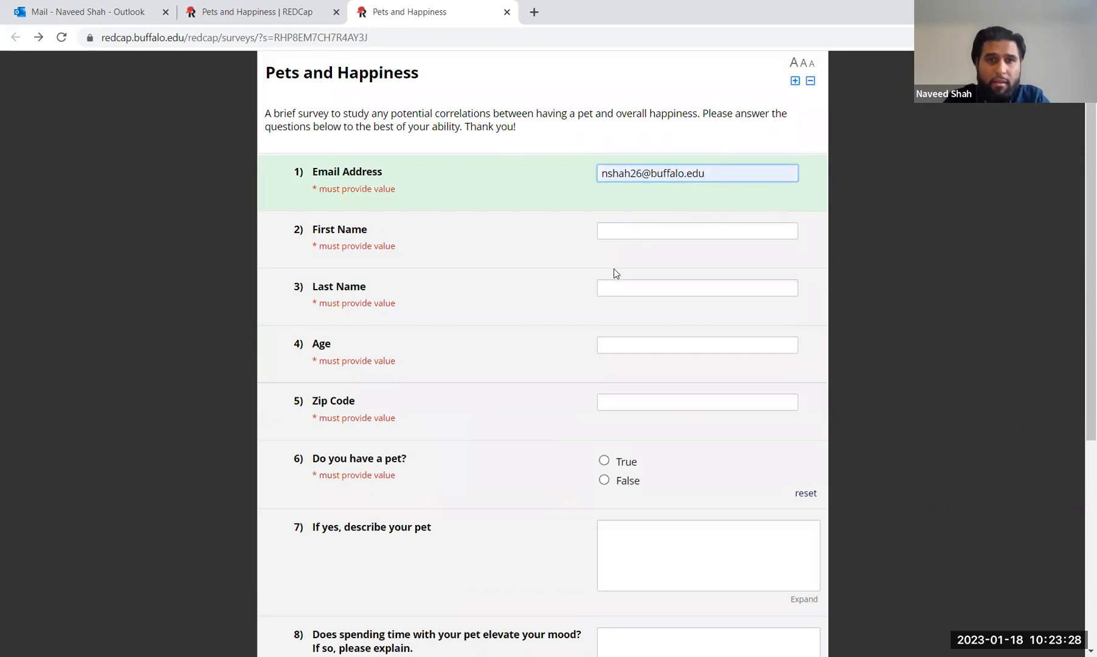
scroll(515, 350, down, 5)
click(543, 572)
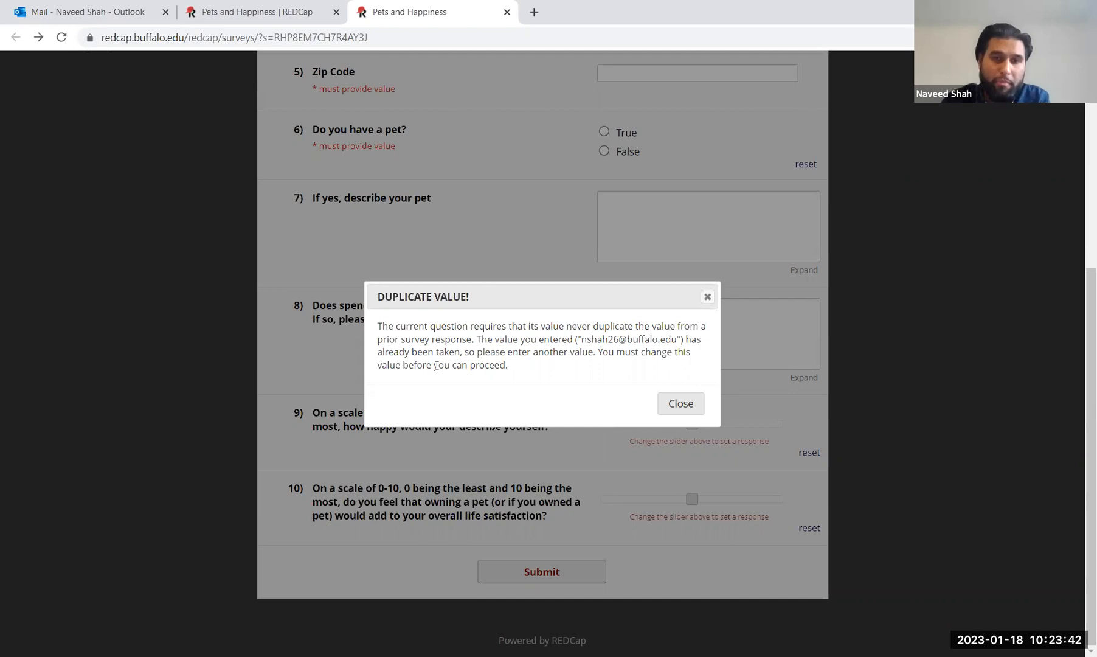
click(680, 403)
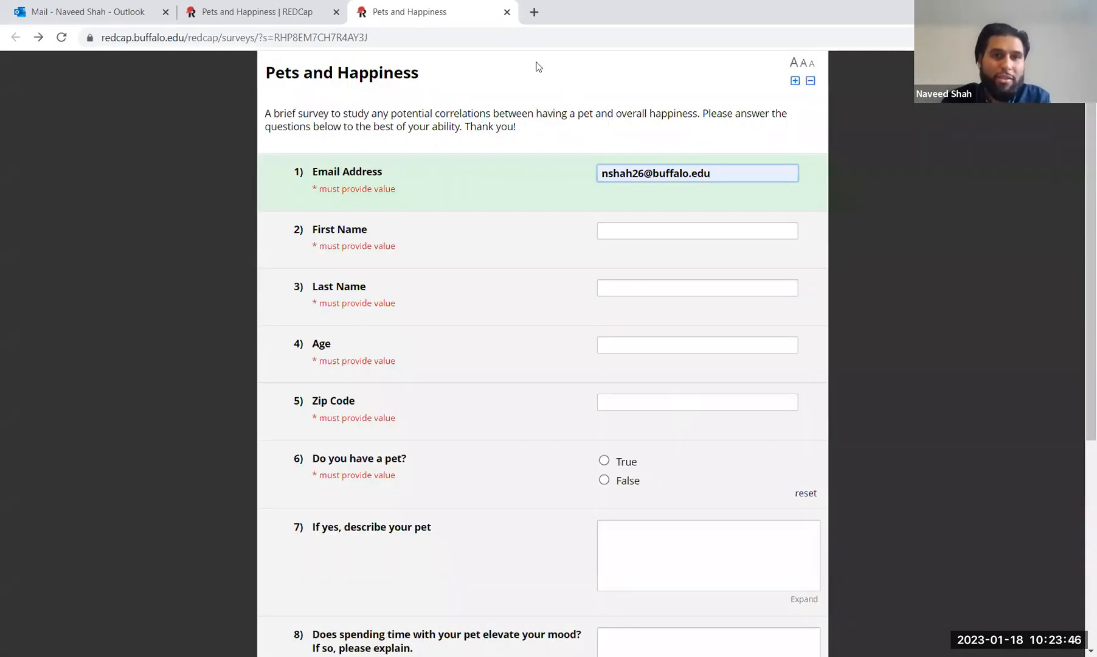
click(506, 12)
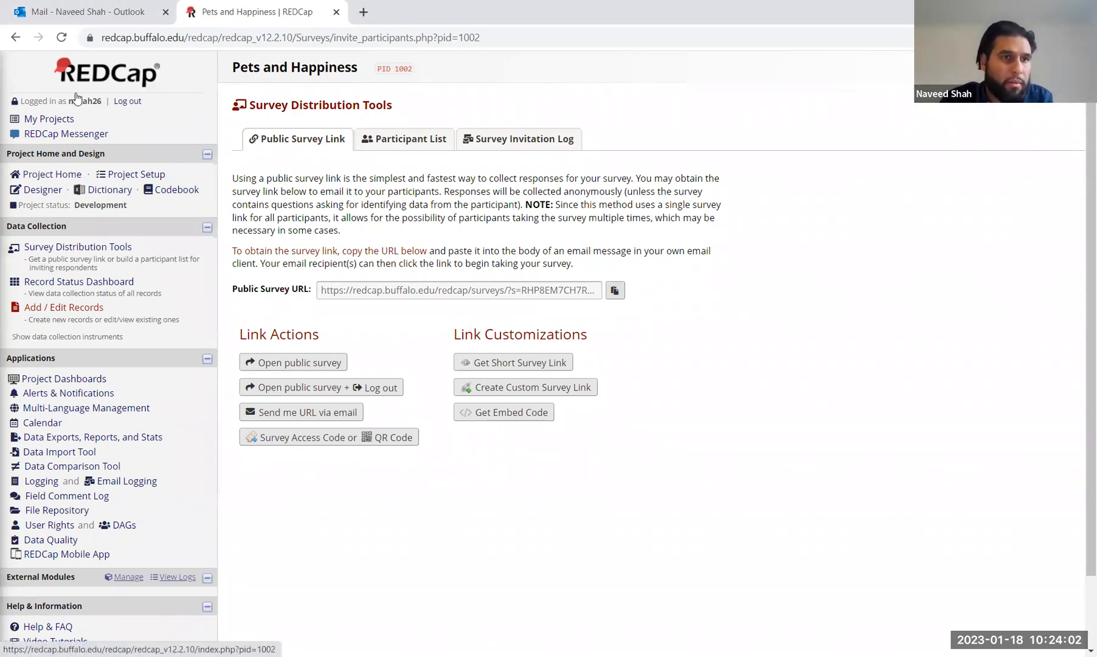
Step: Go to Project Home, then Project Setup, and scroll down to the optional modules
click(53, 174)
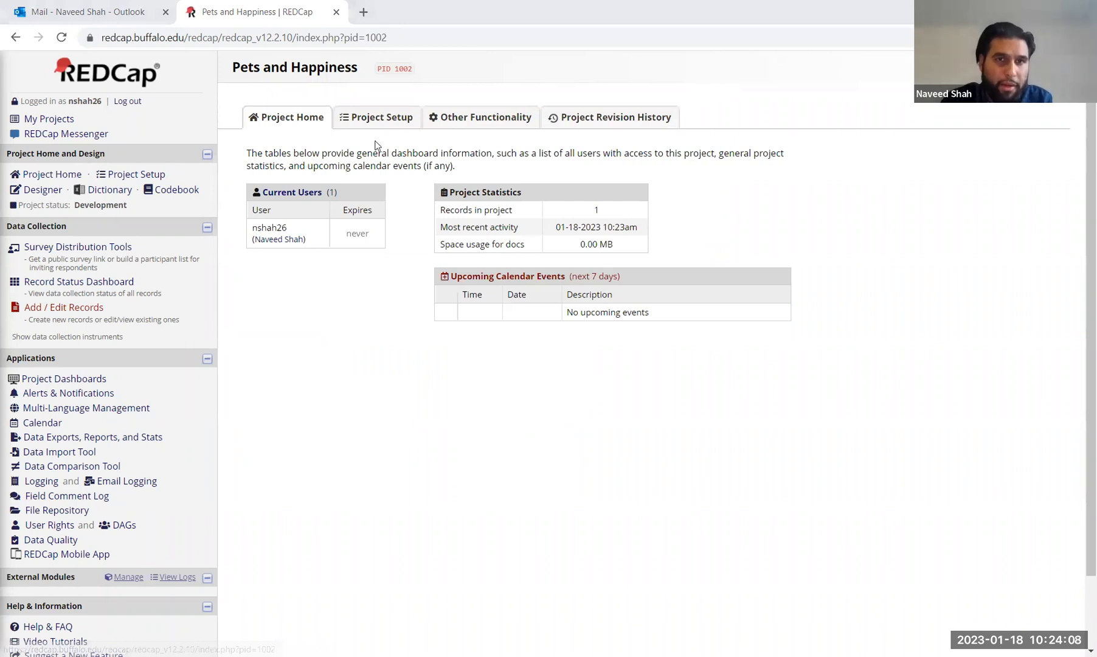
click(364, 121)
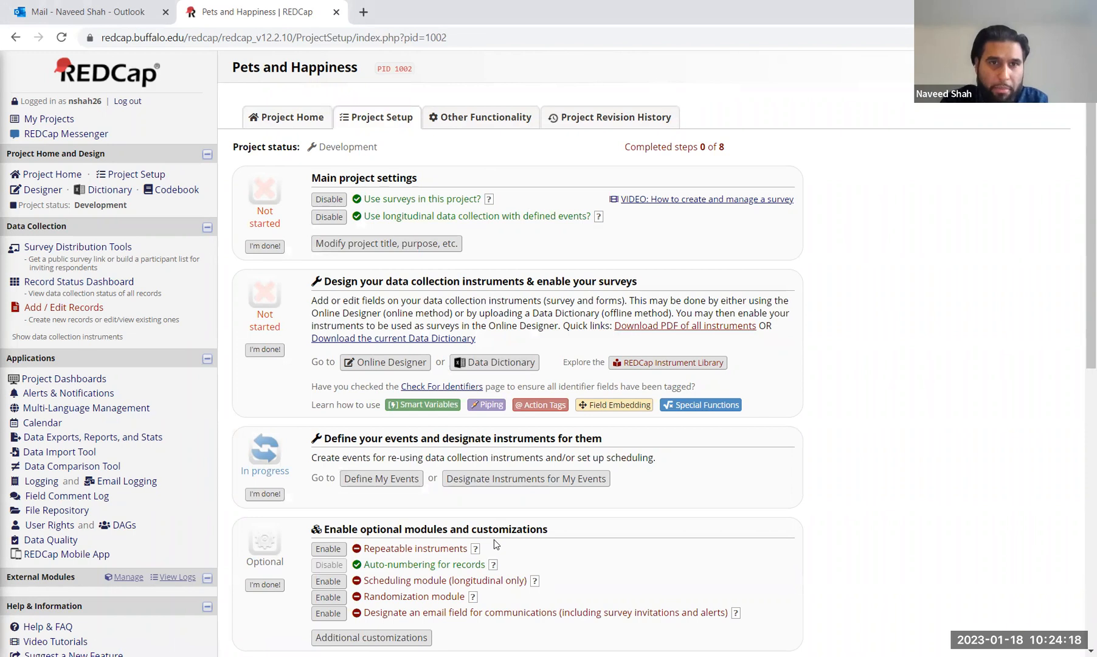
scroll(494, 539, down, 1)
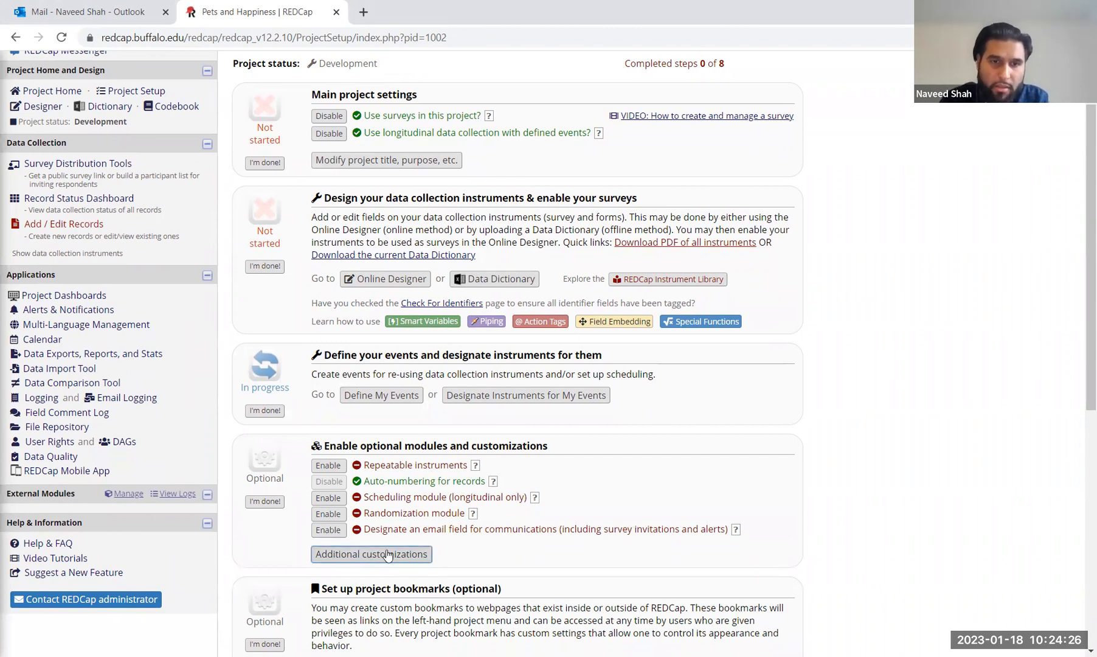
Step: Reopen Additional customizations, keep email as the secondary unique field, and save again
click(387, 557)
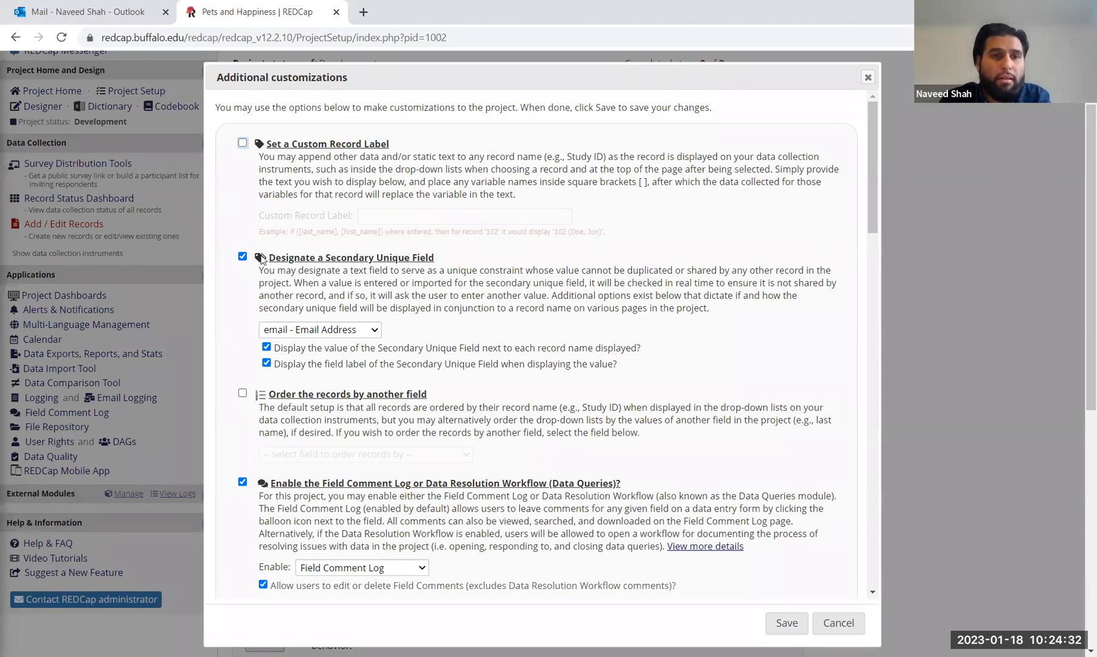
drag(281, 258, 492, 260)
click(492, 260)
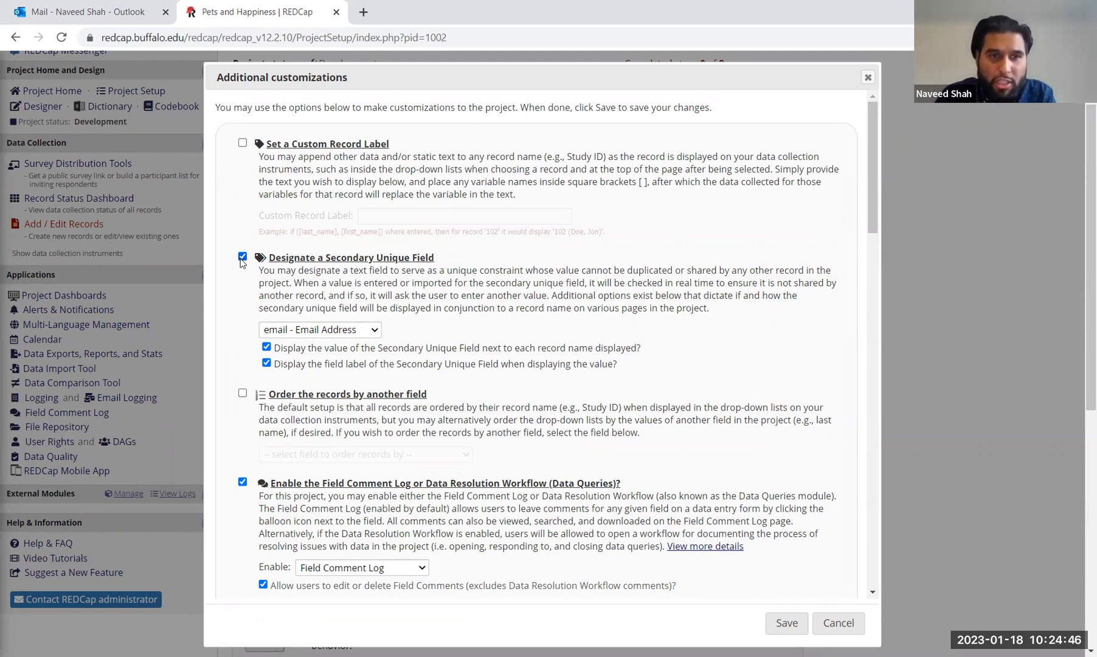
click(334, 335)
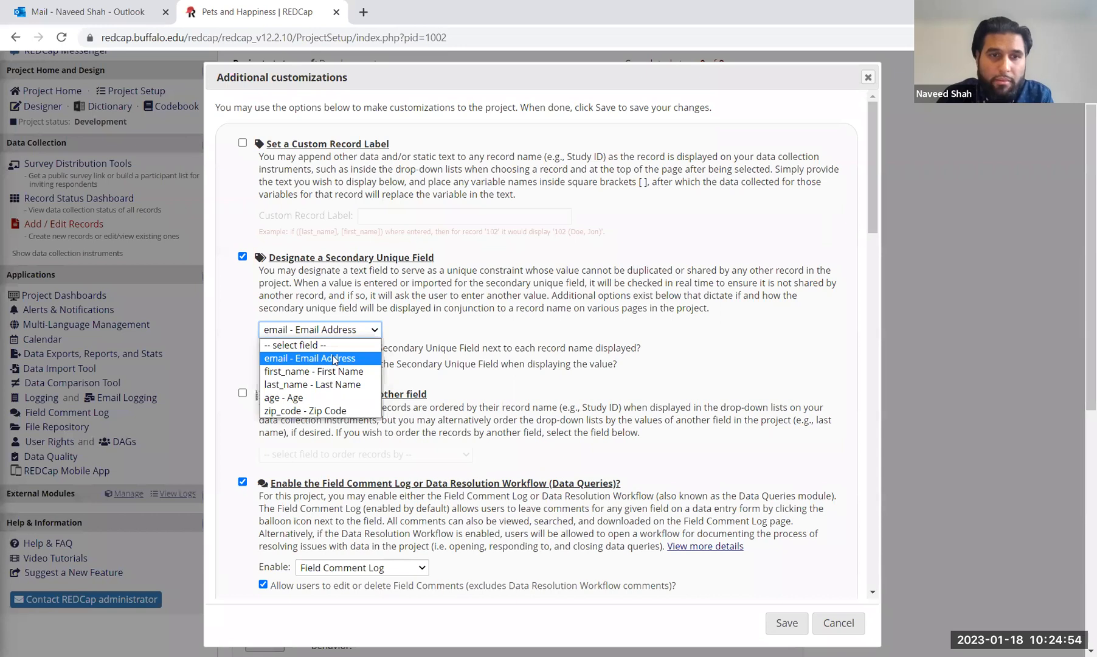
click(334, 360)
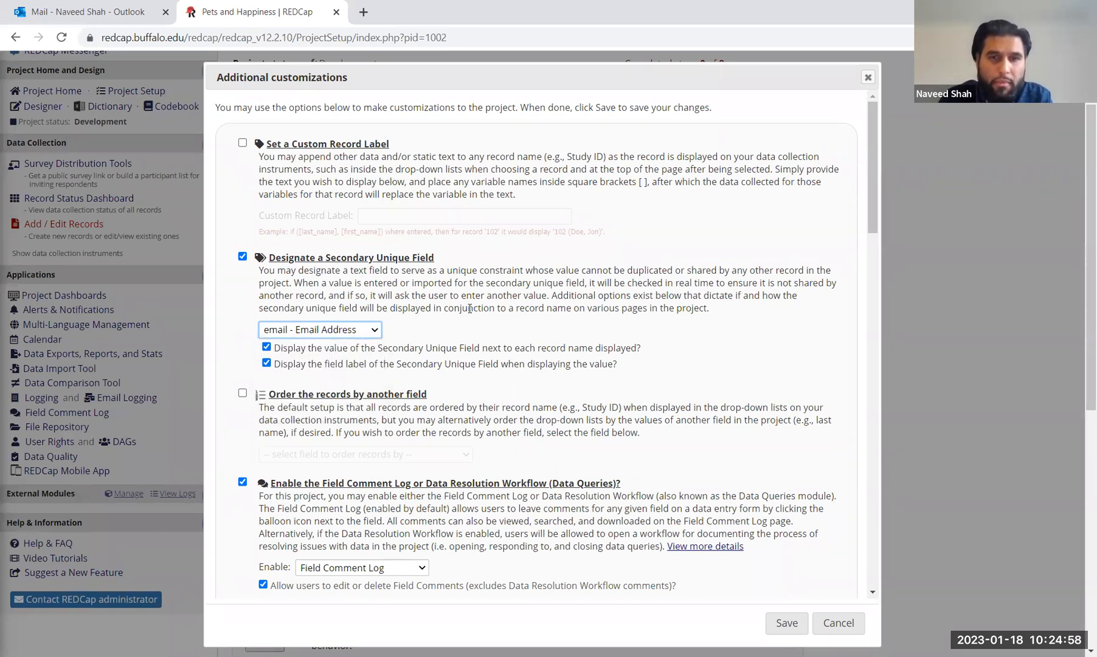
click(781, 624)
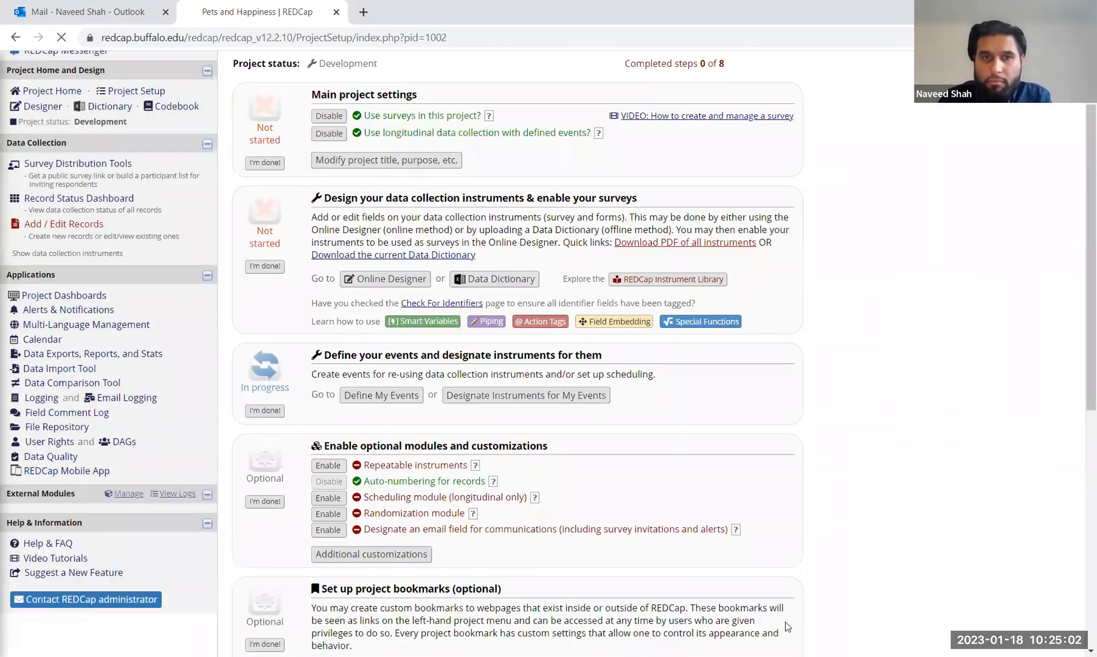
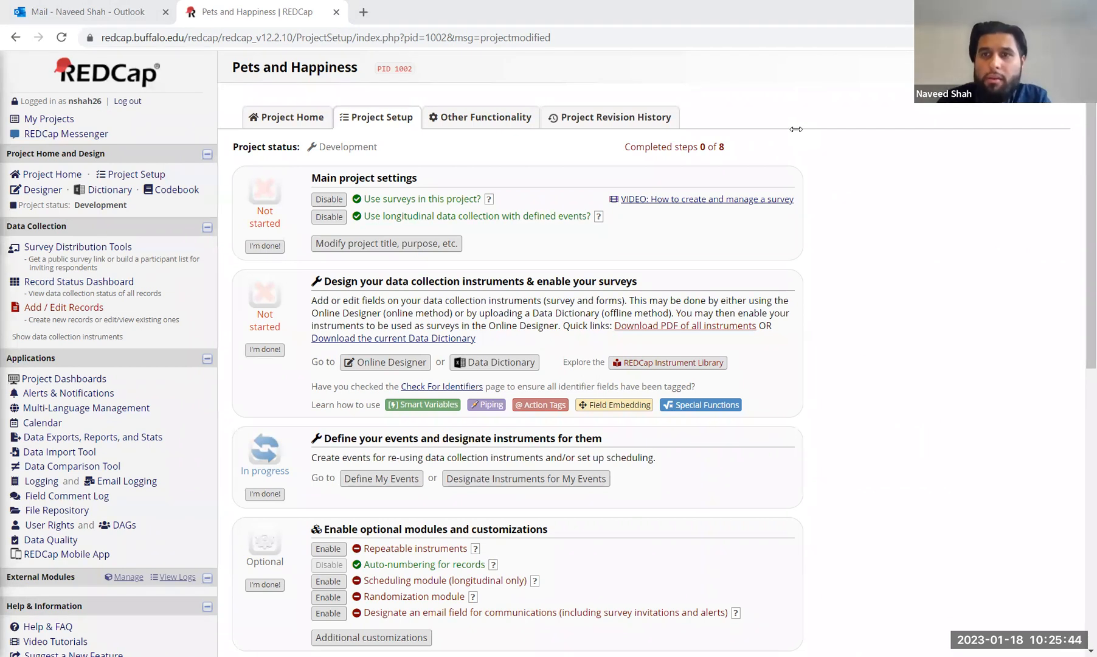
Step: Reload Project Setup and scroll to the Optional Modules section
scroll(798, 133, down, 2)
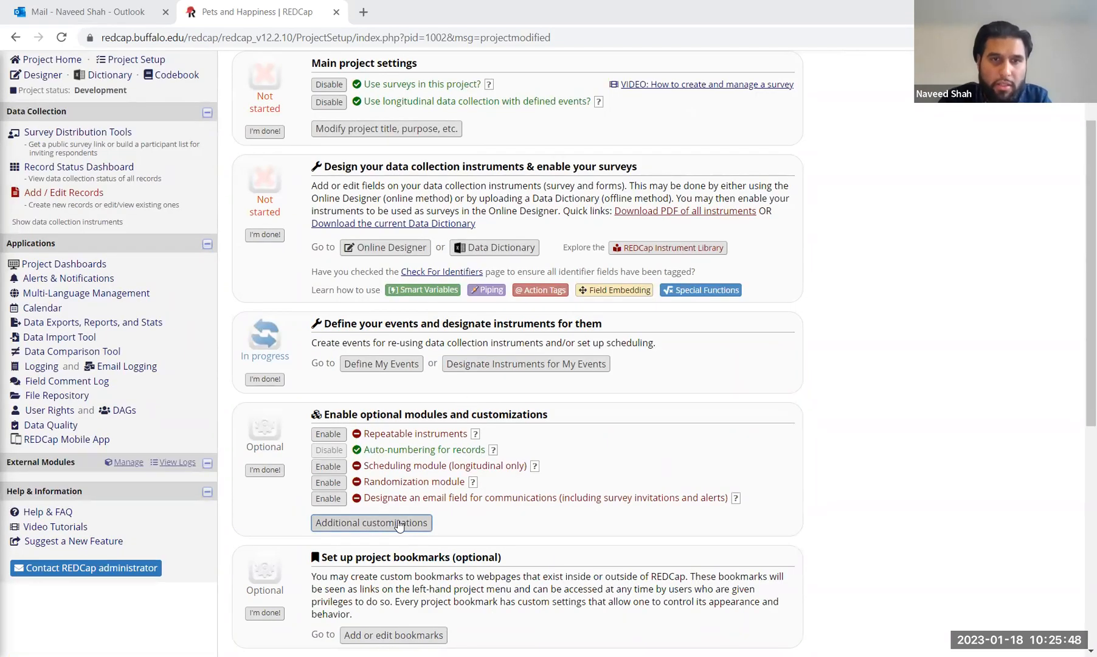
scroll(405, 524, up, 2)
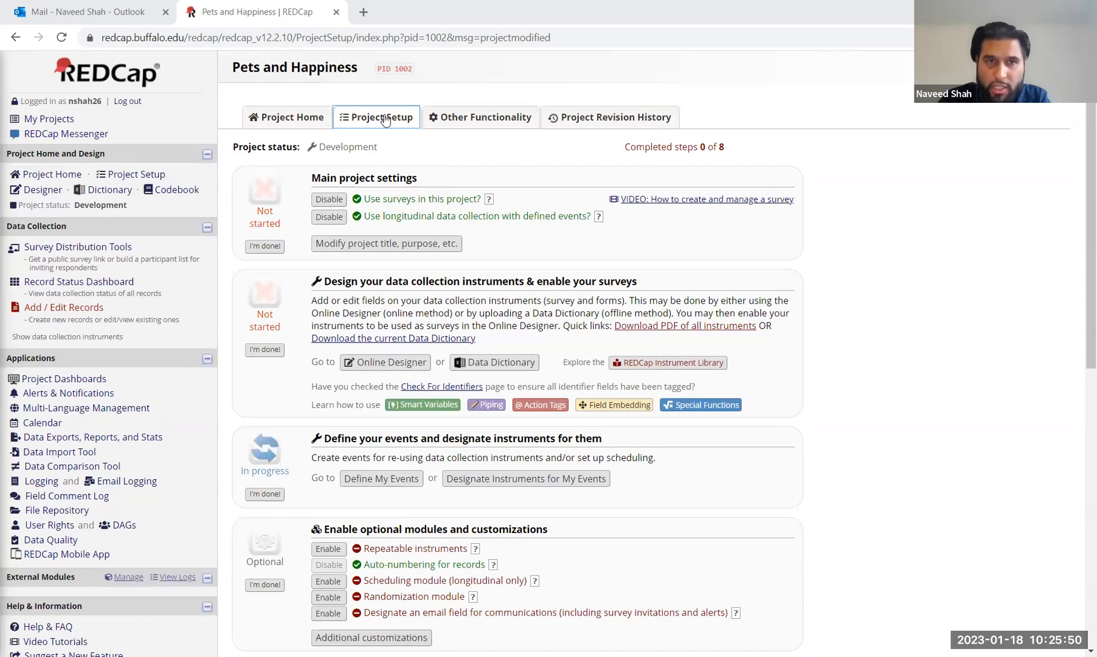
click(380, 118)
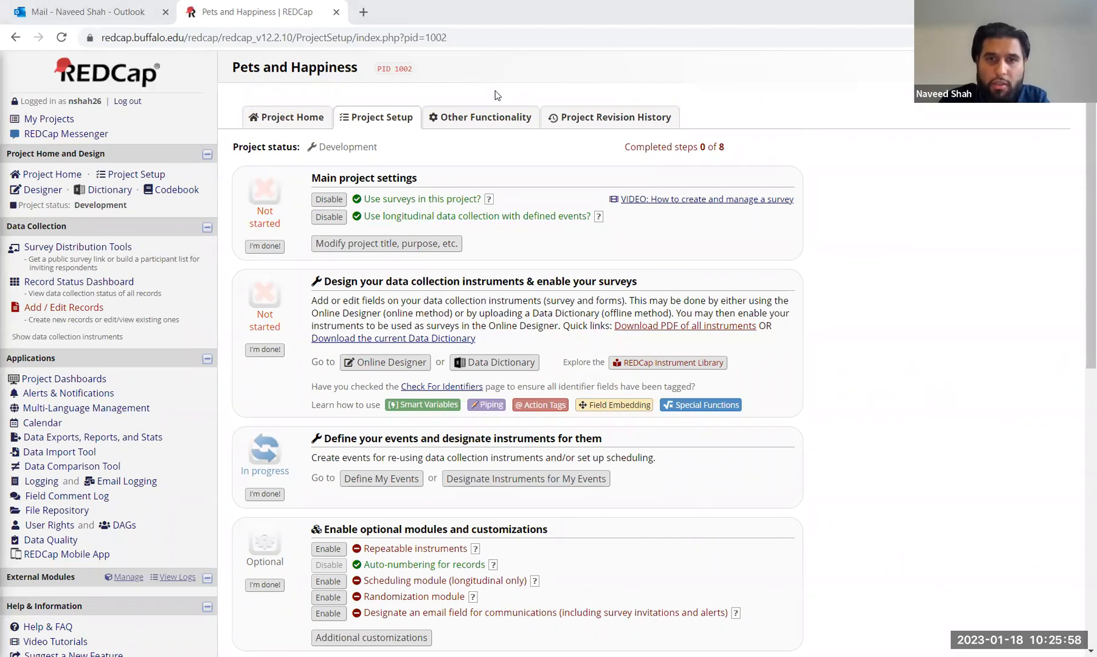
scroll(548, 230, down, 3)
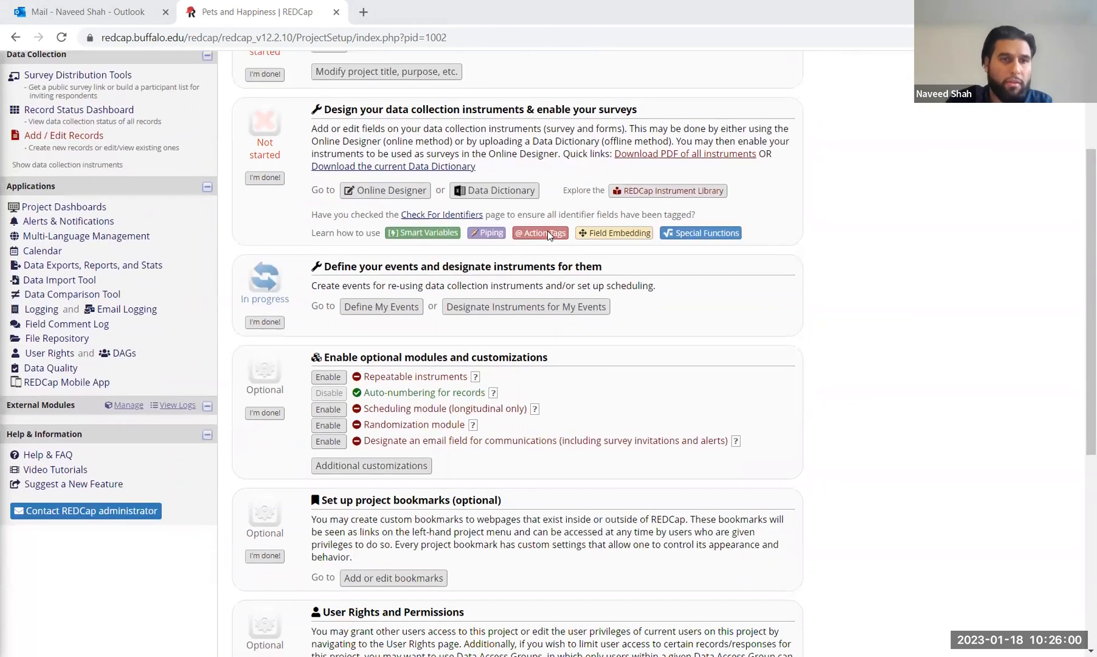
scroll(546, 370, up, 3)
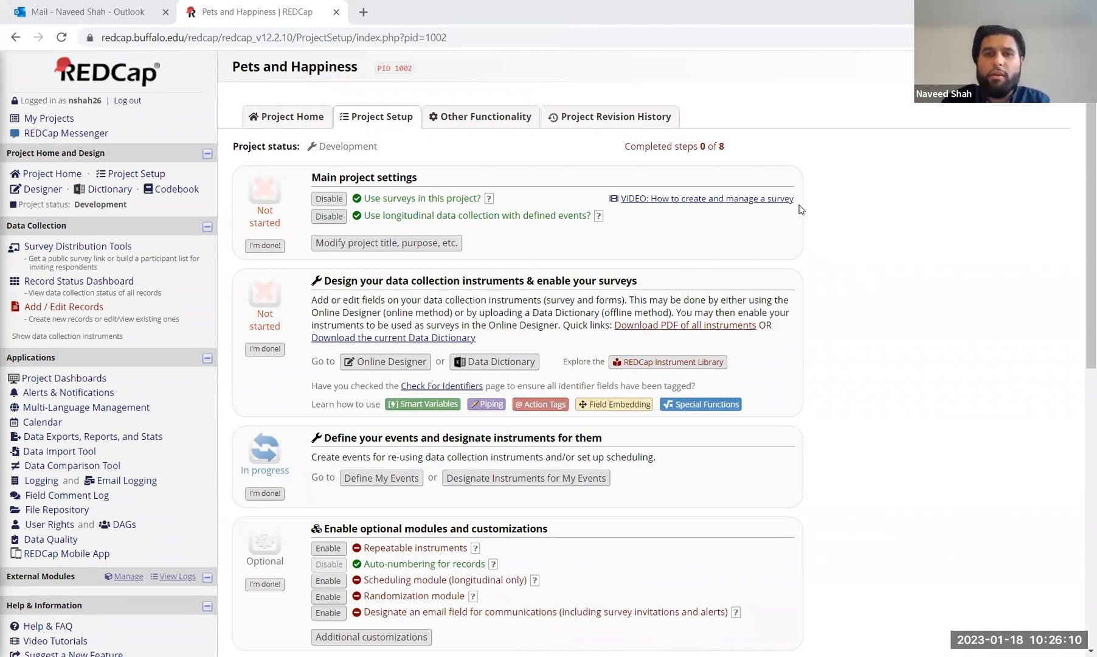
scroll(800, 207, down, 3)
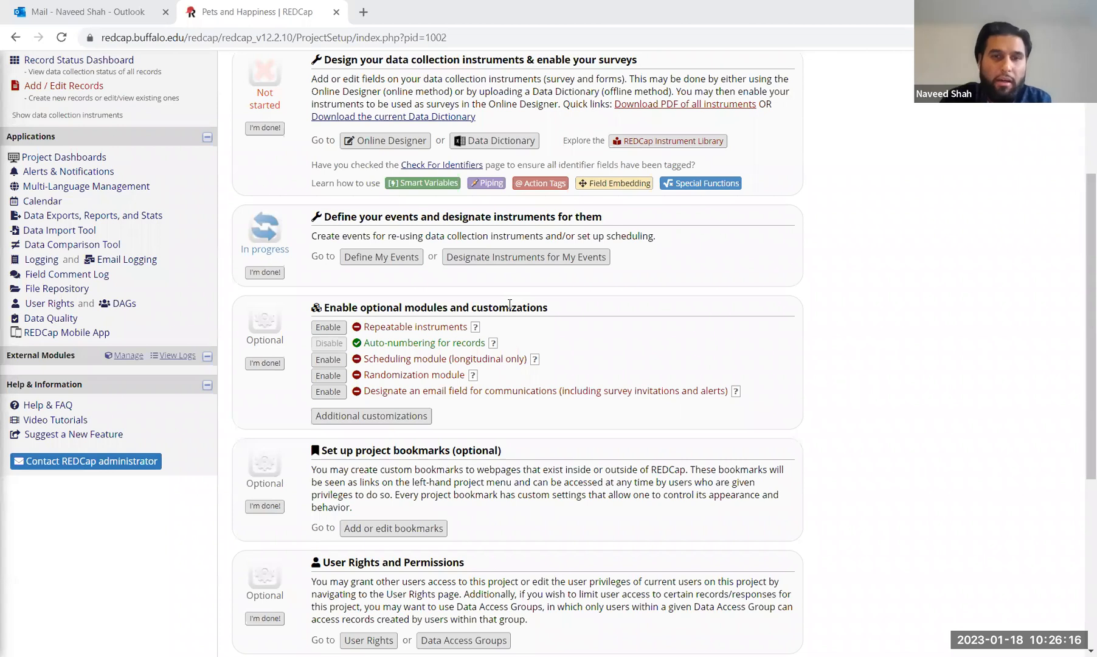
scroll(510, 304, up, 2)
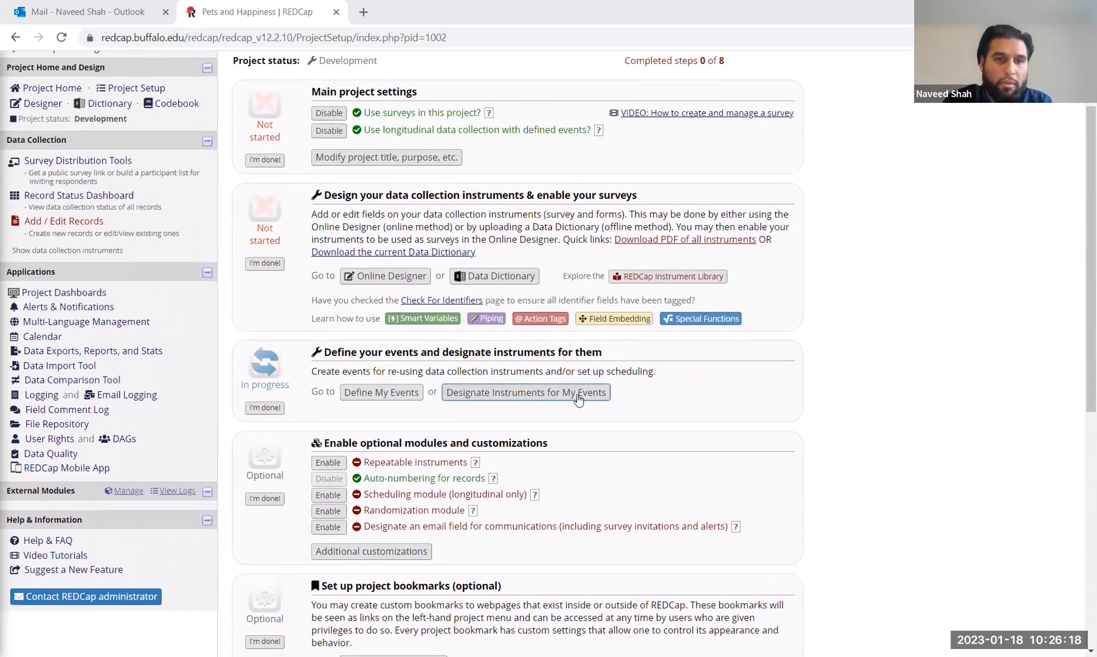
scroll(578, 392, down, 1)
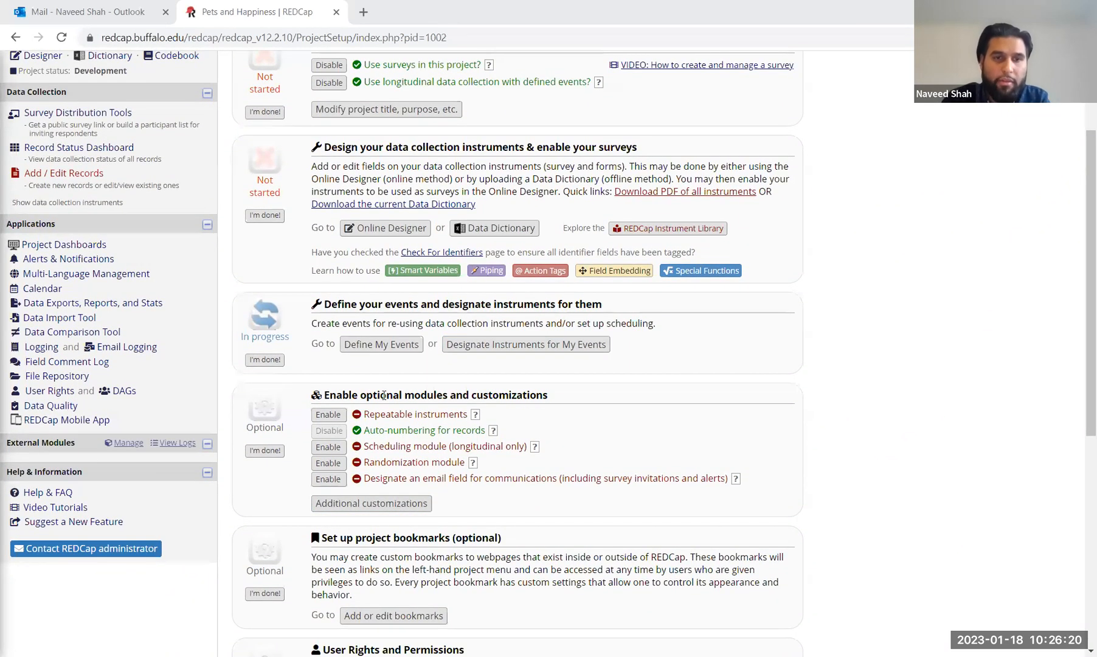
drag(323, 395, 566, 405)
scroll(565, 406, up, 2)
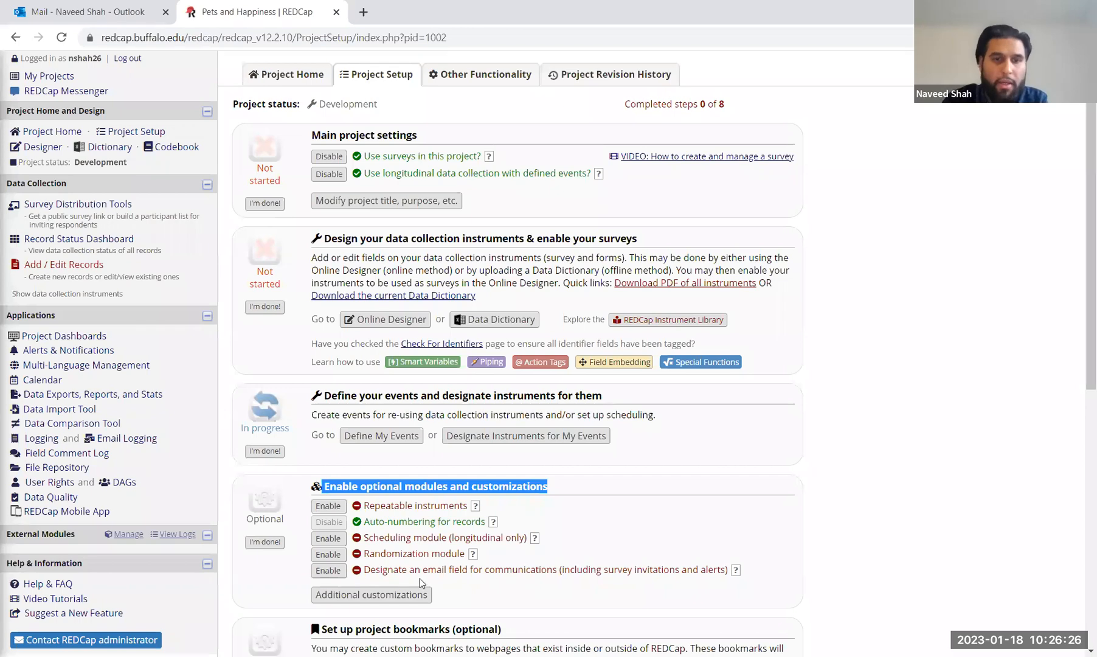
Step: In Additional customizations, designate email - Email Address as the secondary unique field and save
click(377, 595)
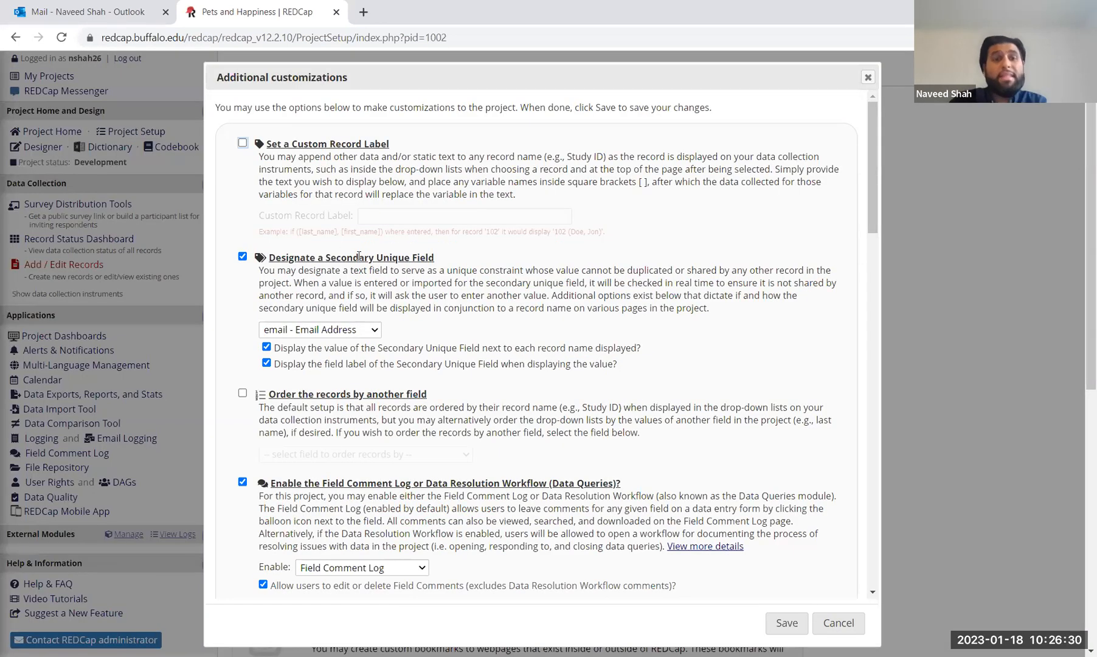
click(243, 257)
click(242, 257)
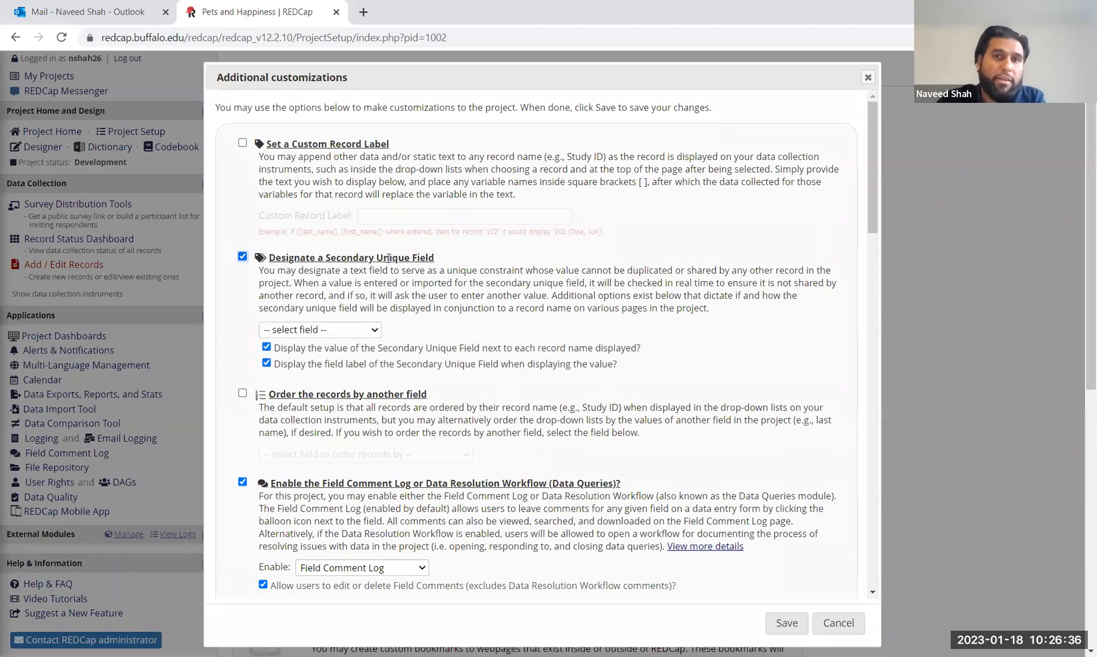
click(315, 332)
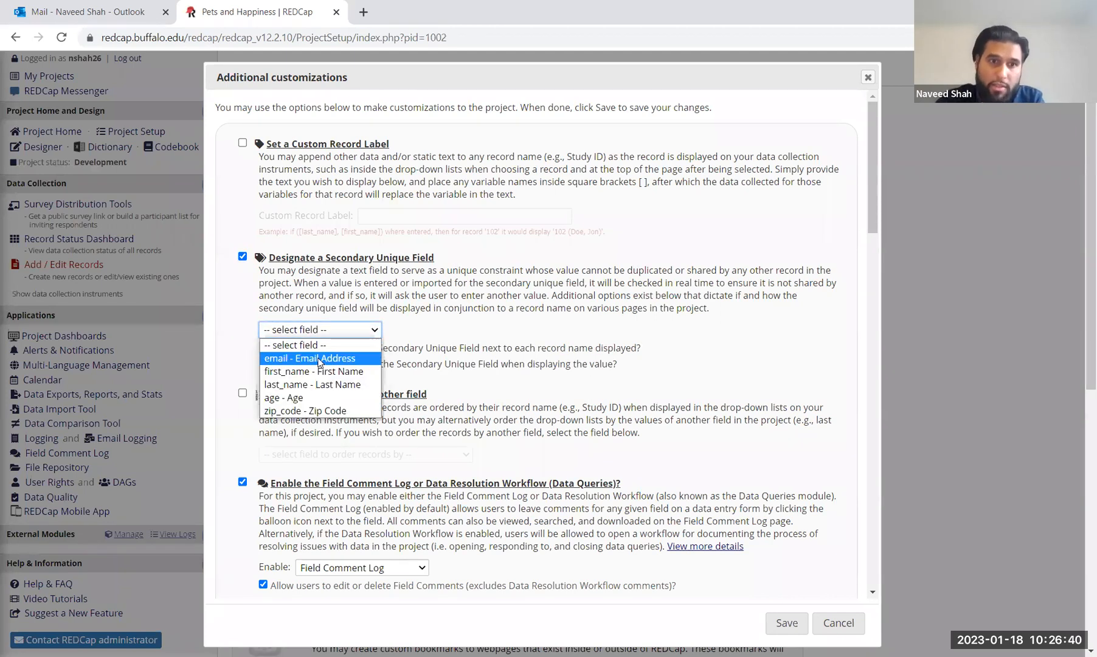
click(320, 360)
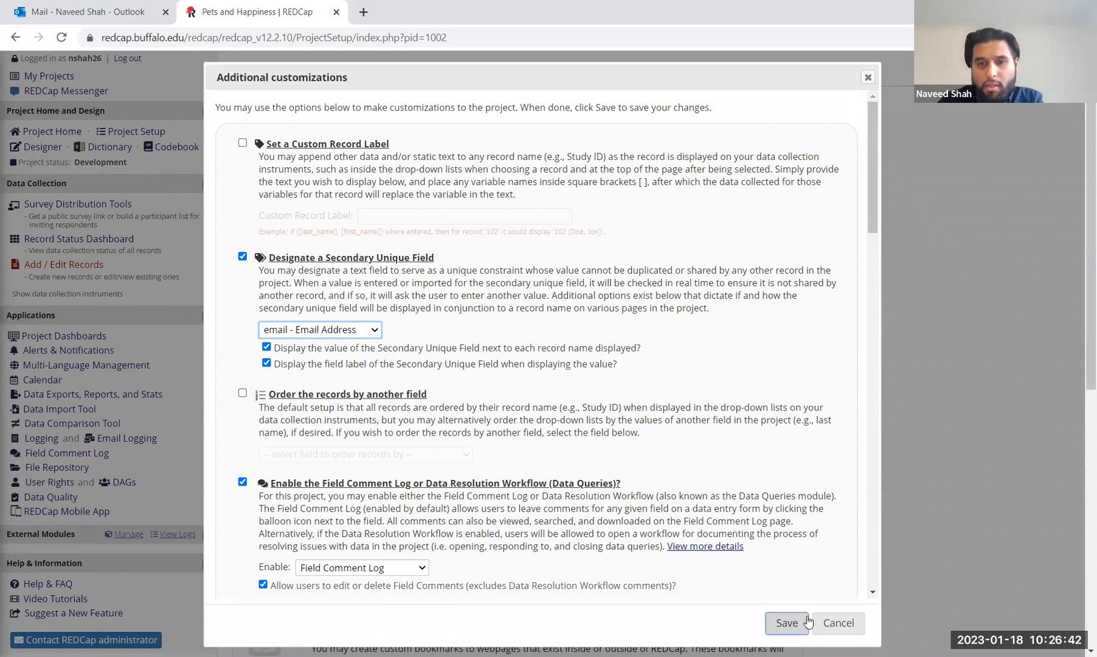
click(789, 623)
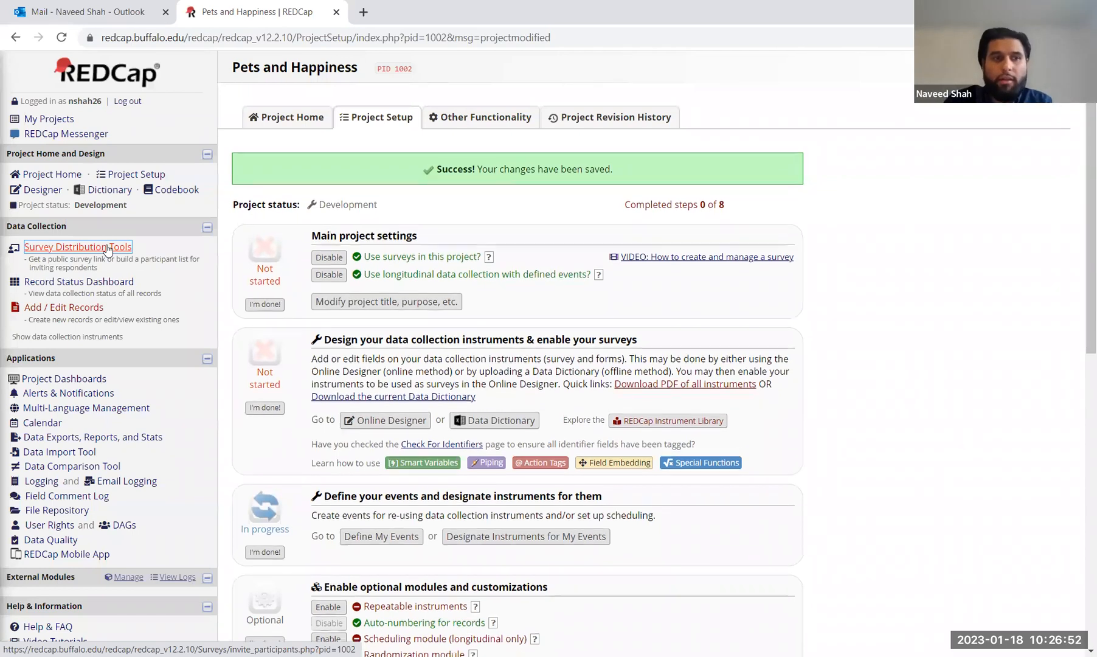
Step: Open the Pets and Happiness public survey from Survey Distribution Tools in a new tab
click(107, 249)
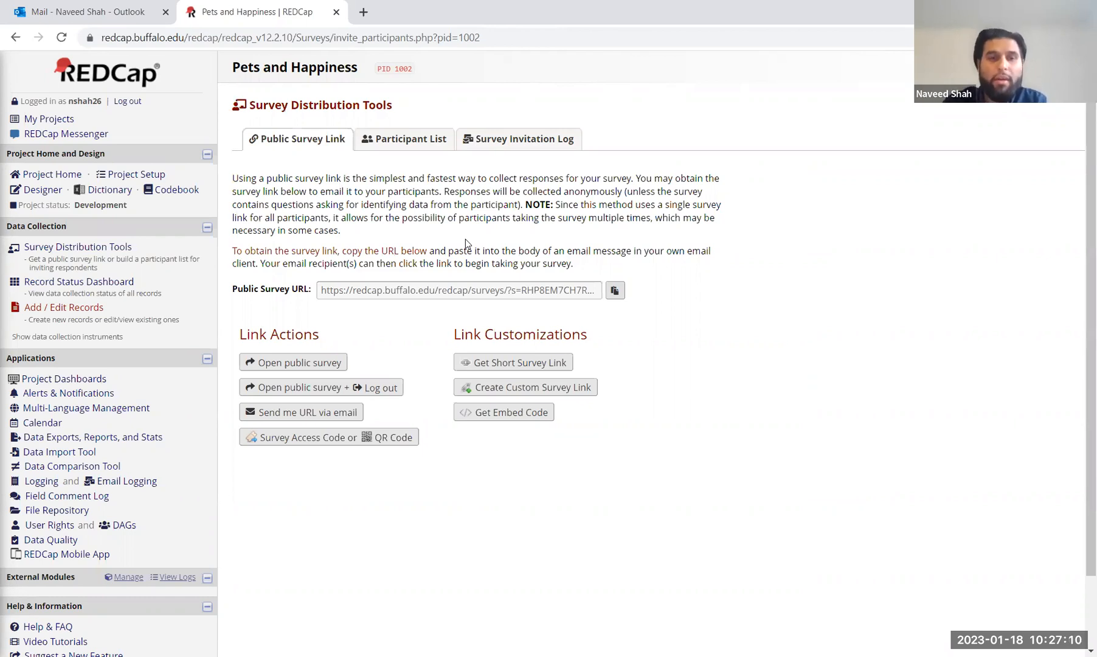
click(302, 365)
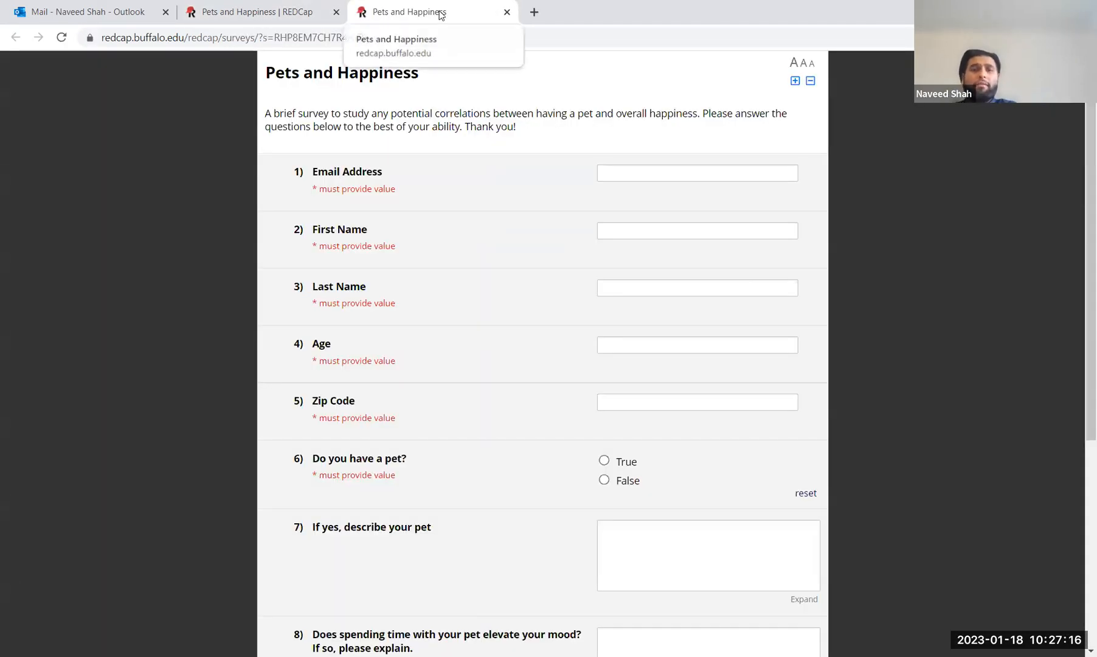
Step: Autofill an already-used email, dismiss the DUPLICATE VALUE warning, and select the rejected address
click(663, 174)
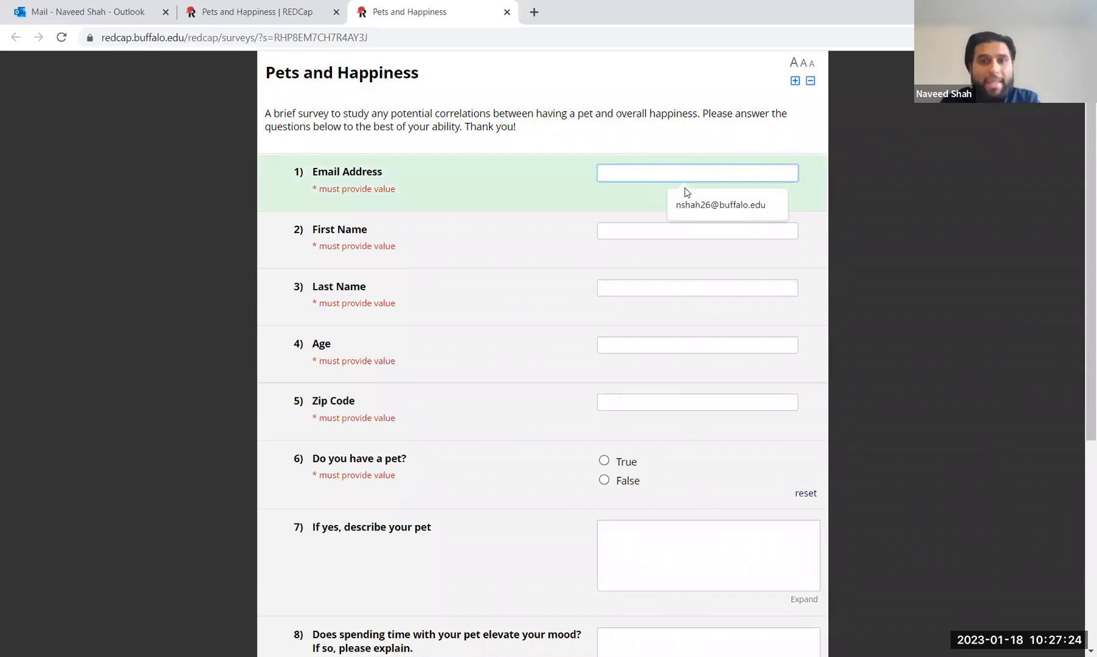
click(718, 202)
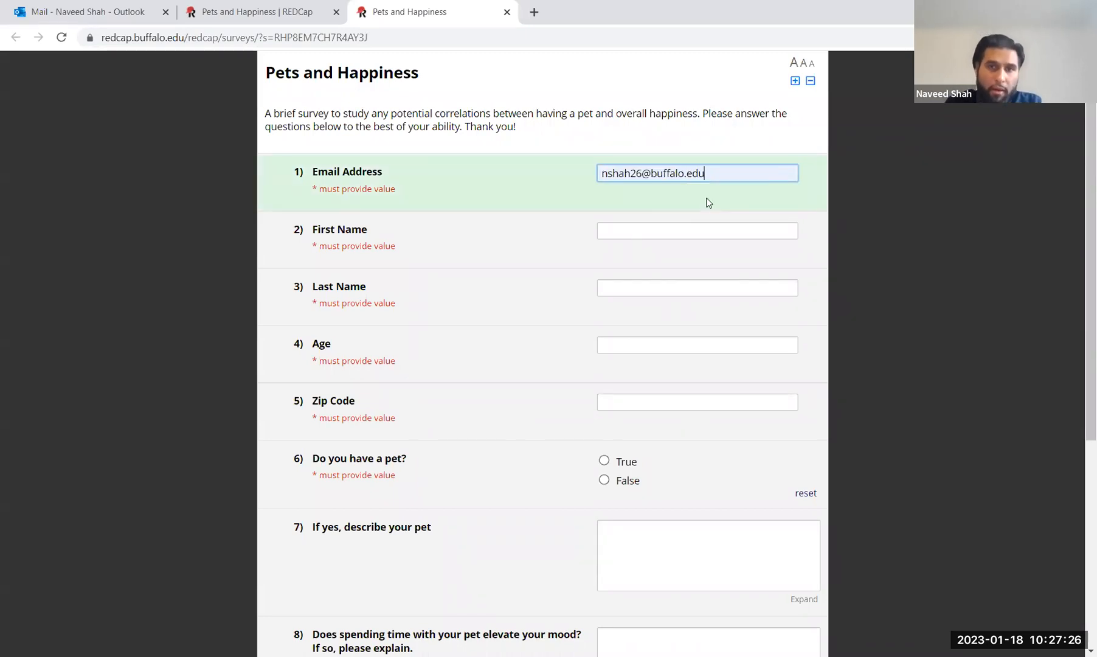
click(926, 202)
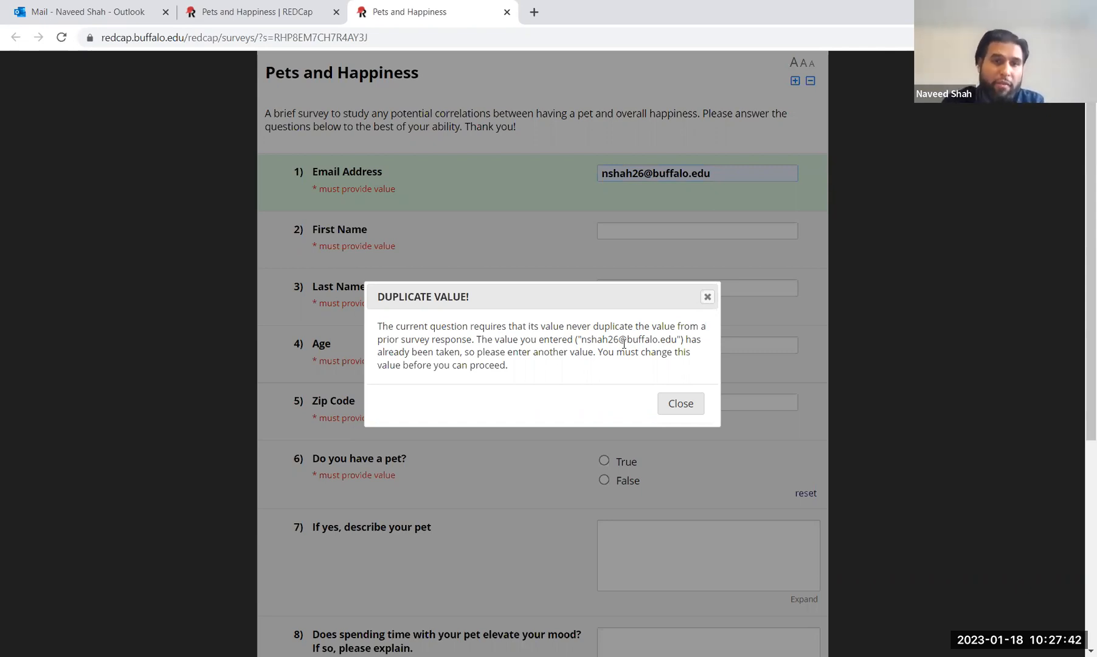
click(689, 408)
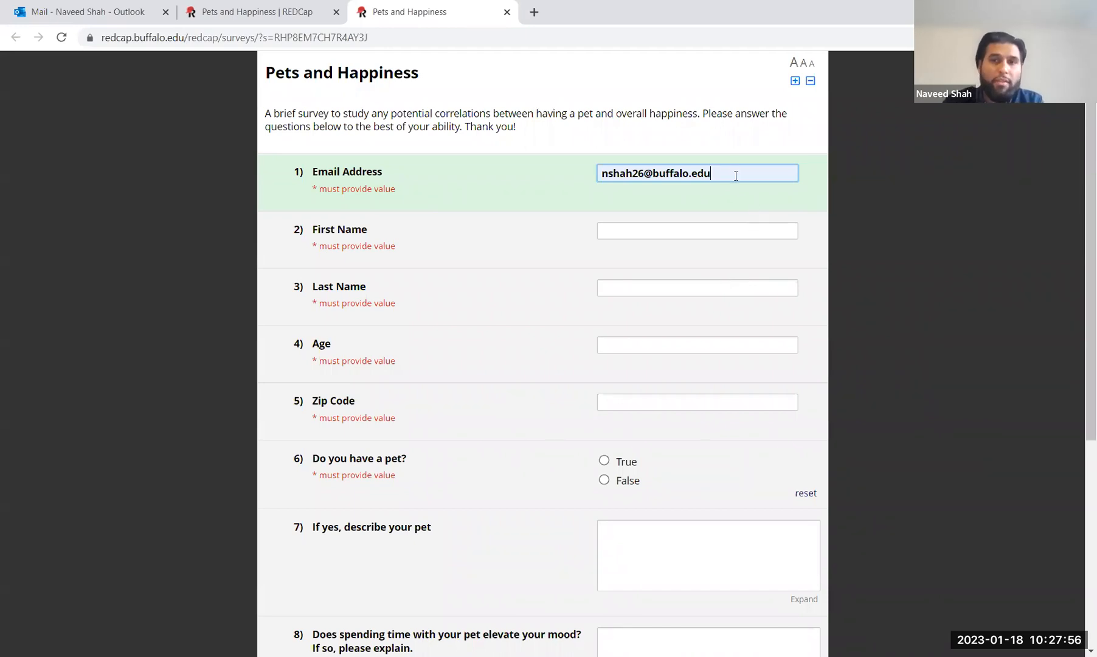
drag(721, 174, 577, 168)
Step: Replace the email with a new address and autofill First Name, Last Name, Age 27 and Zip Code
key(BackSpace)
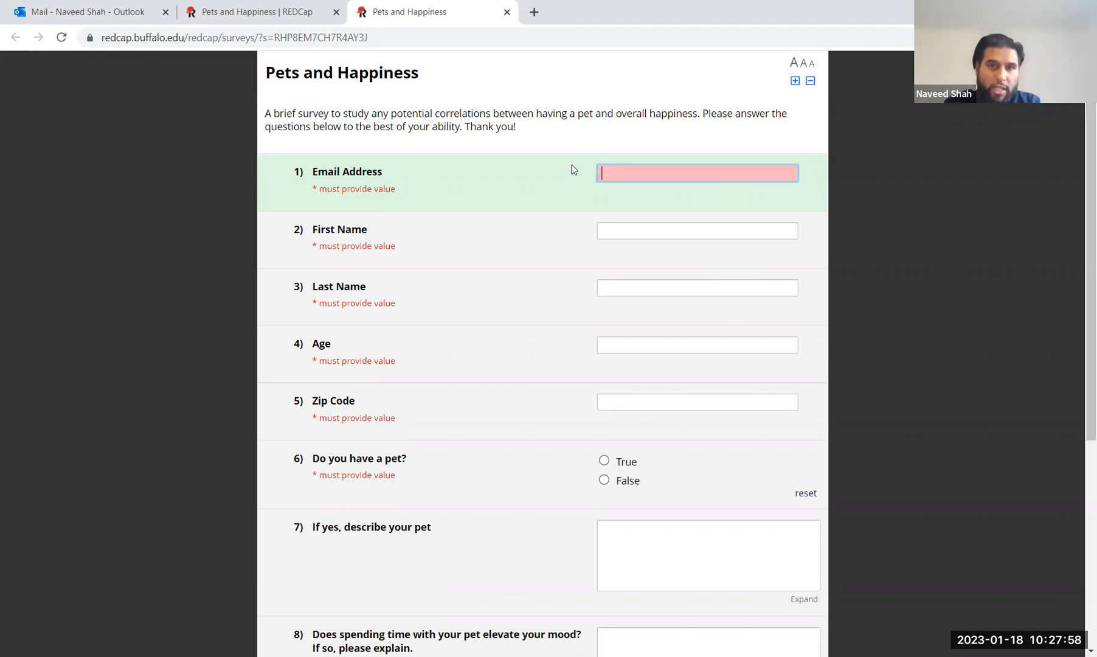
click(639, 237)
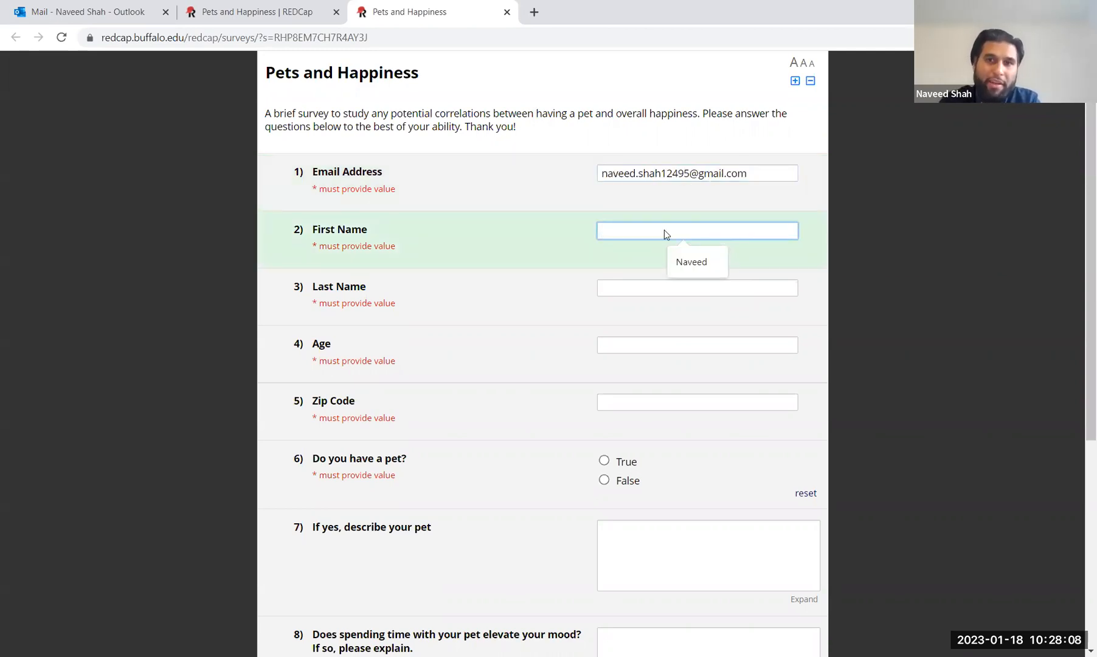
click(684, 266)
click(637, 289)
click(699, 316)
click(642, 346)
click(681, 376)
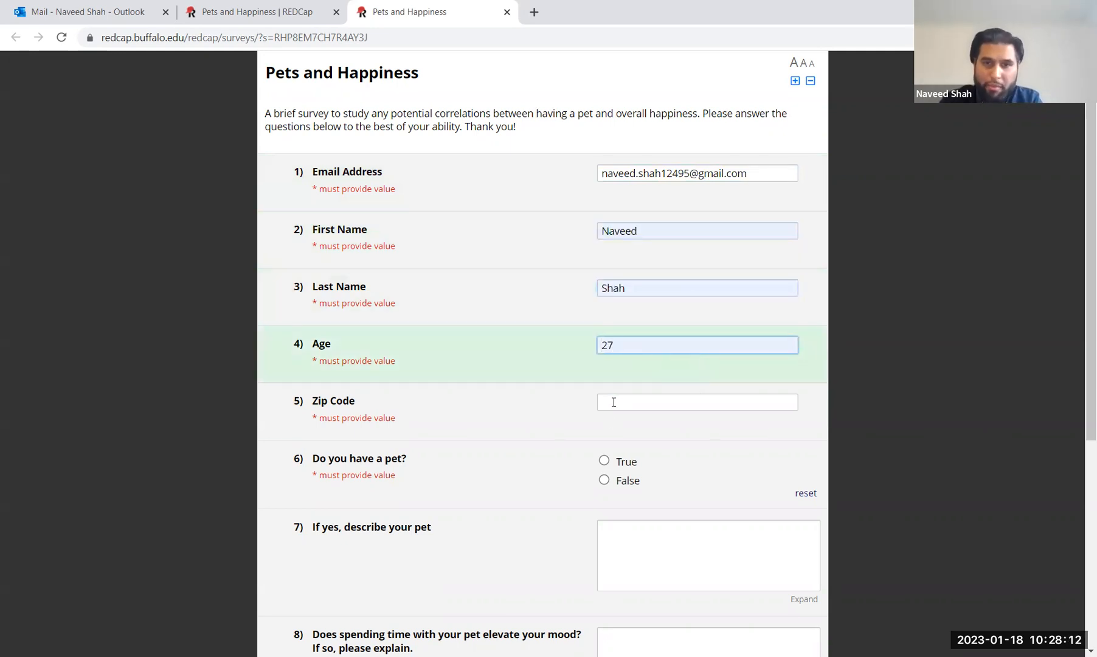
click(614, 402)
click(695, 433)
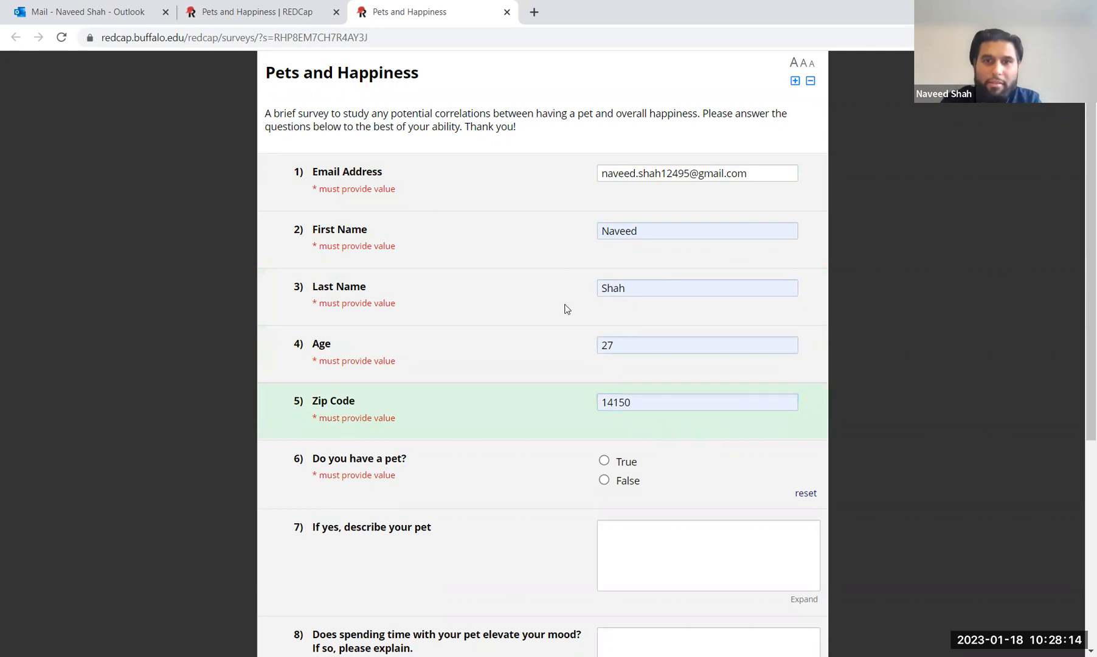
Step: Answer True to owning a pet and describe the six loud but cute parakeets in question 7
scroll(565, 308, down, 3)
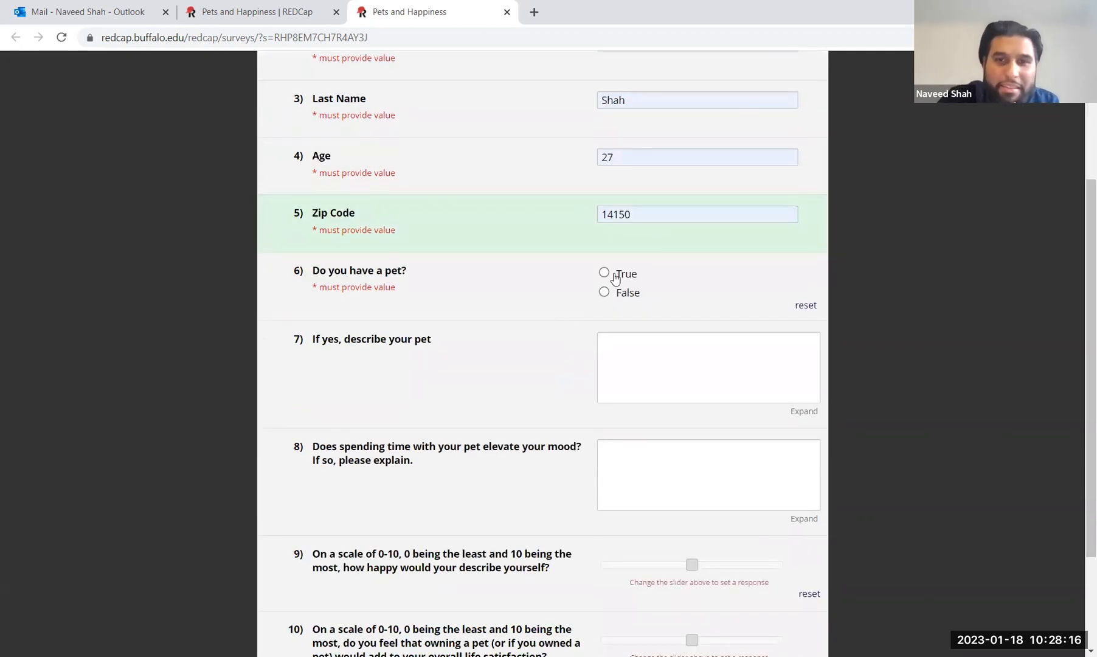
click(614, 277)
scroll(506, 372, down, 1)
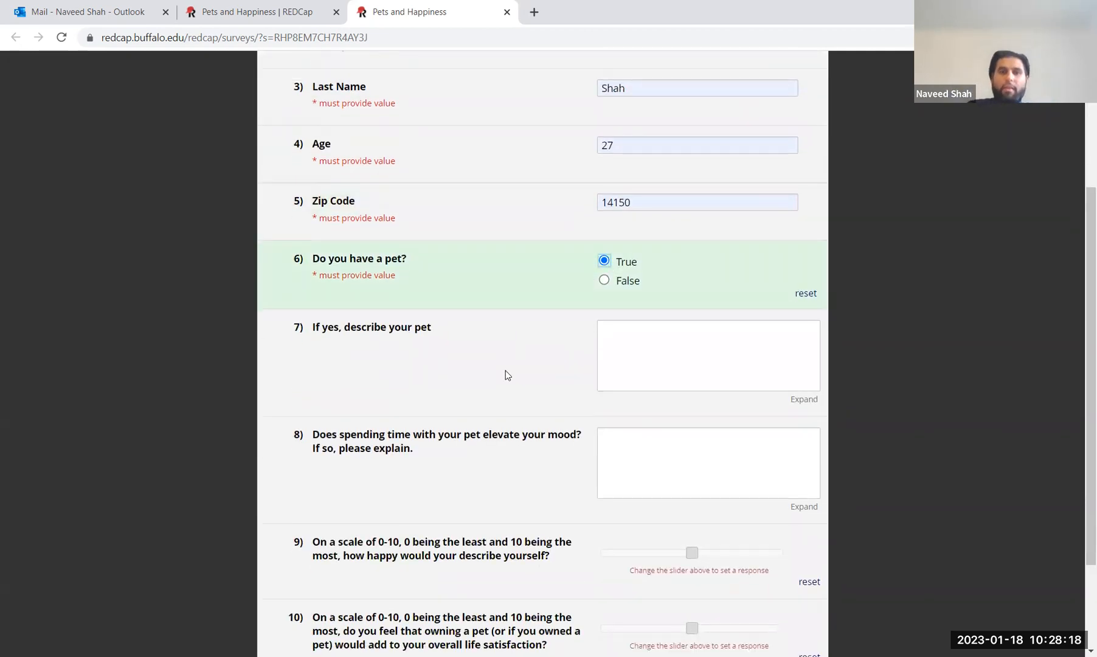
scroll(506, 375, down, 2)
click(696, 271)
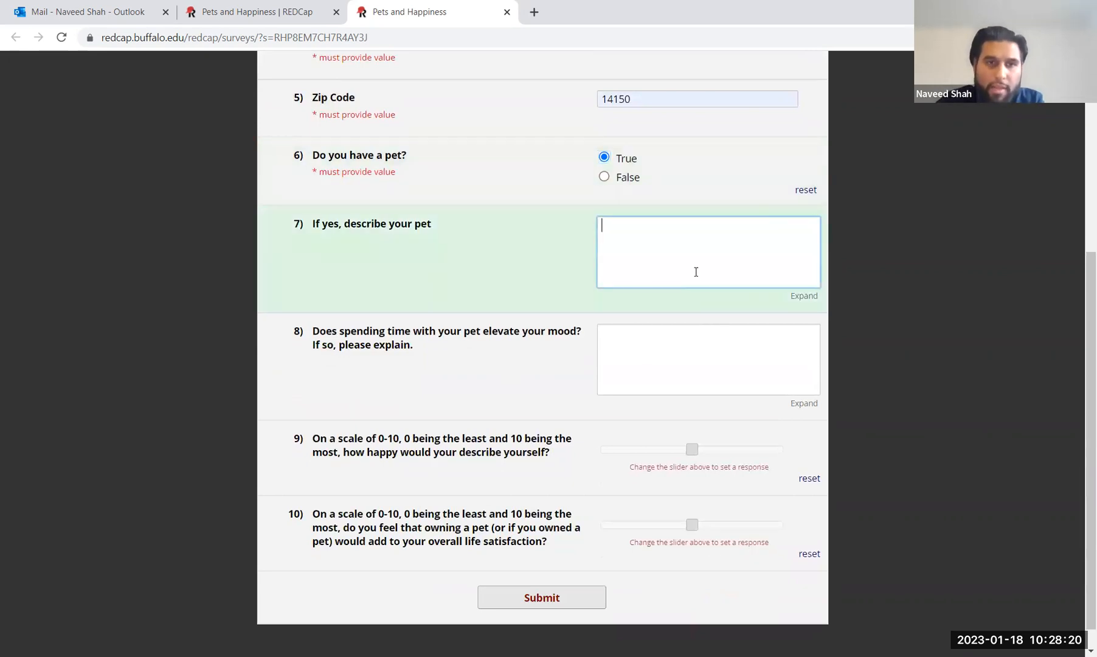
text(I ow)
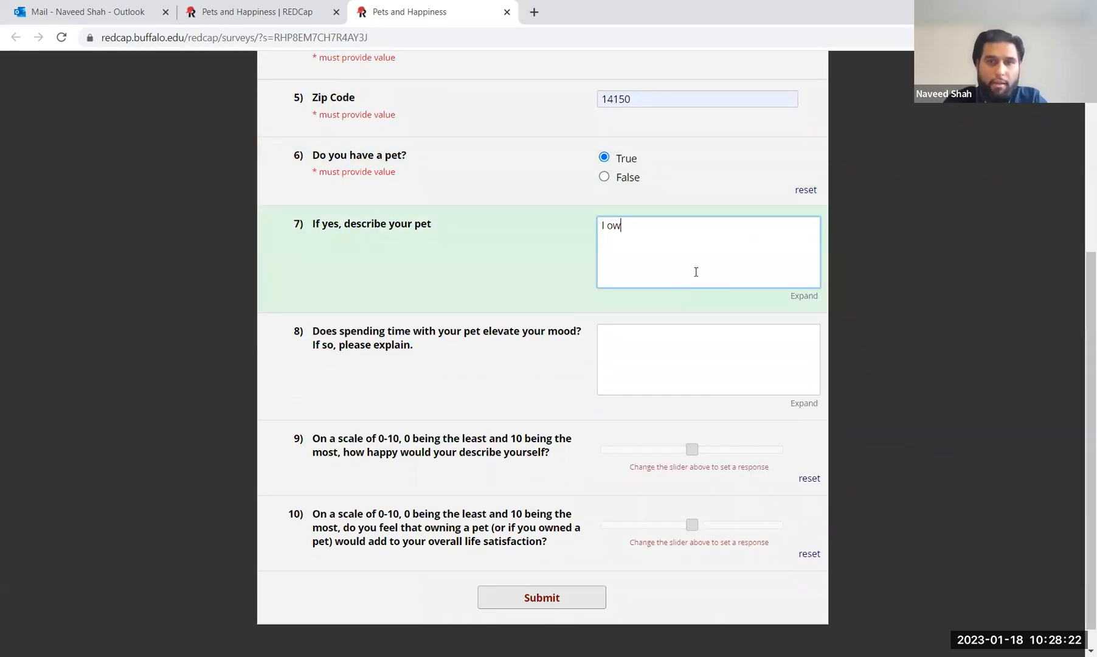
text(n 6)
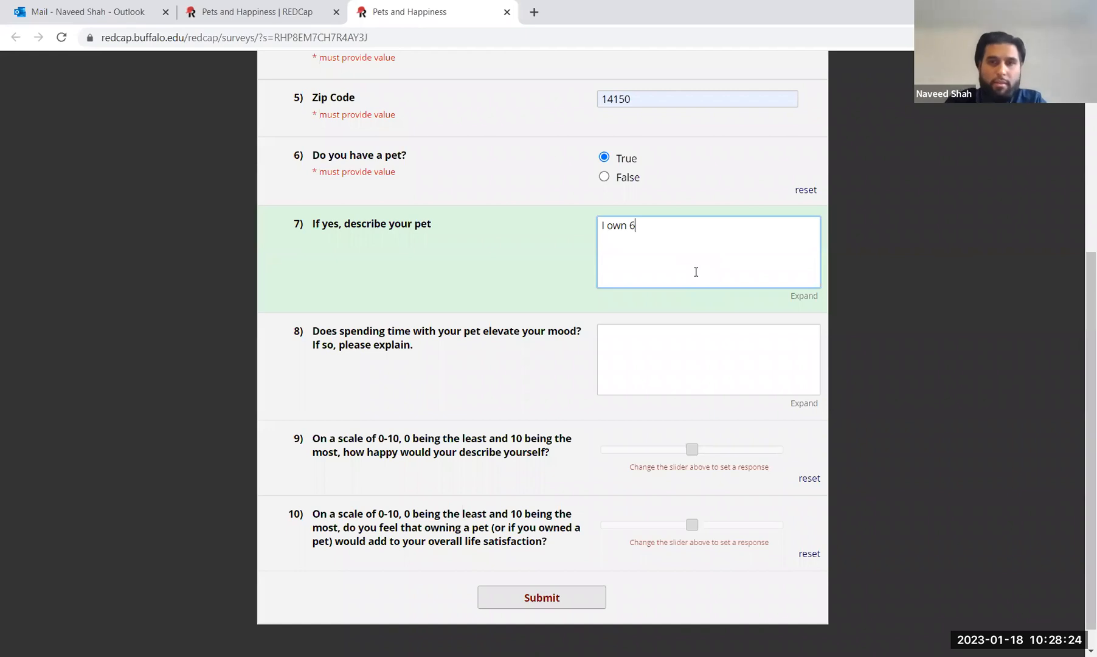
text( Parakeet)
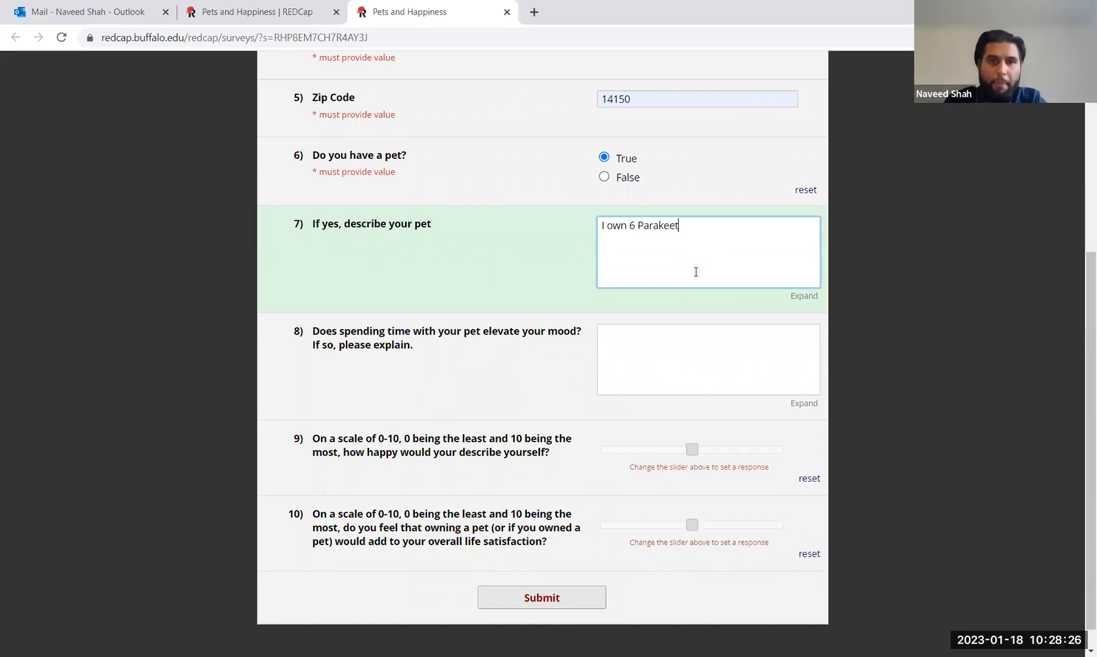
text(. They ar)
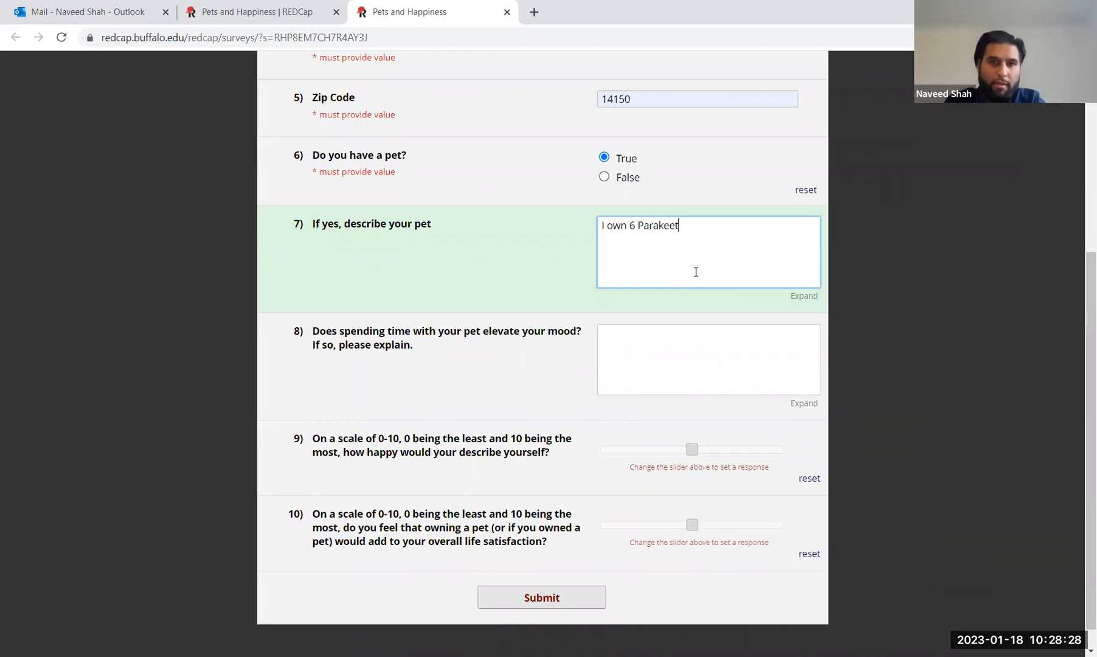
text(e )
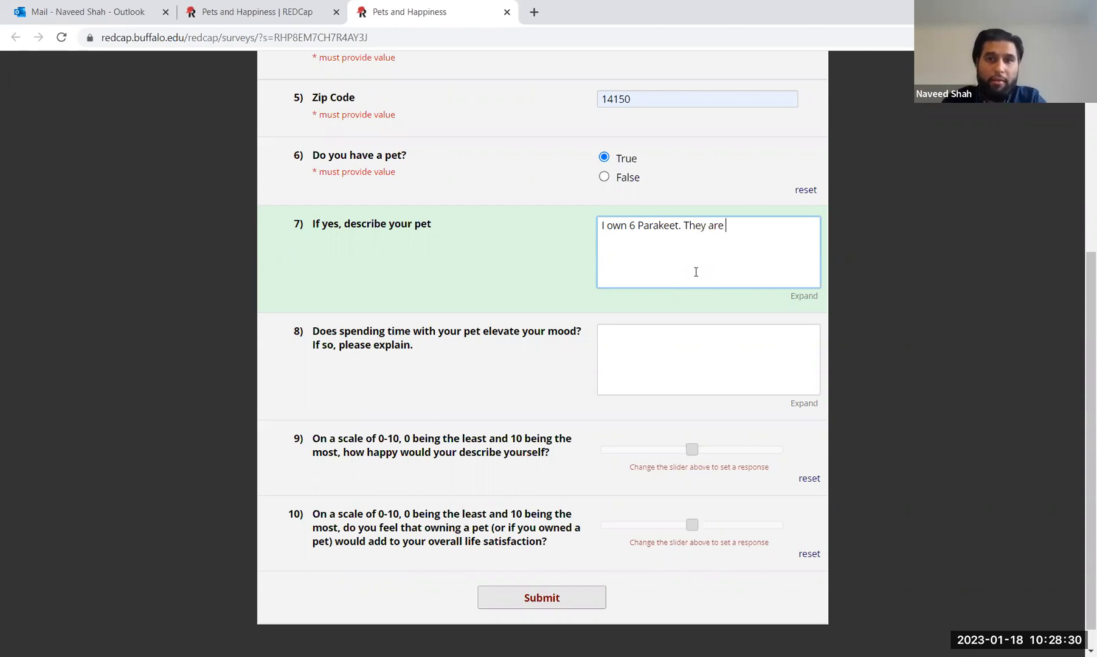
text(VERY vVERY VERY)
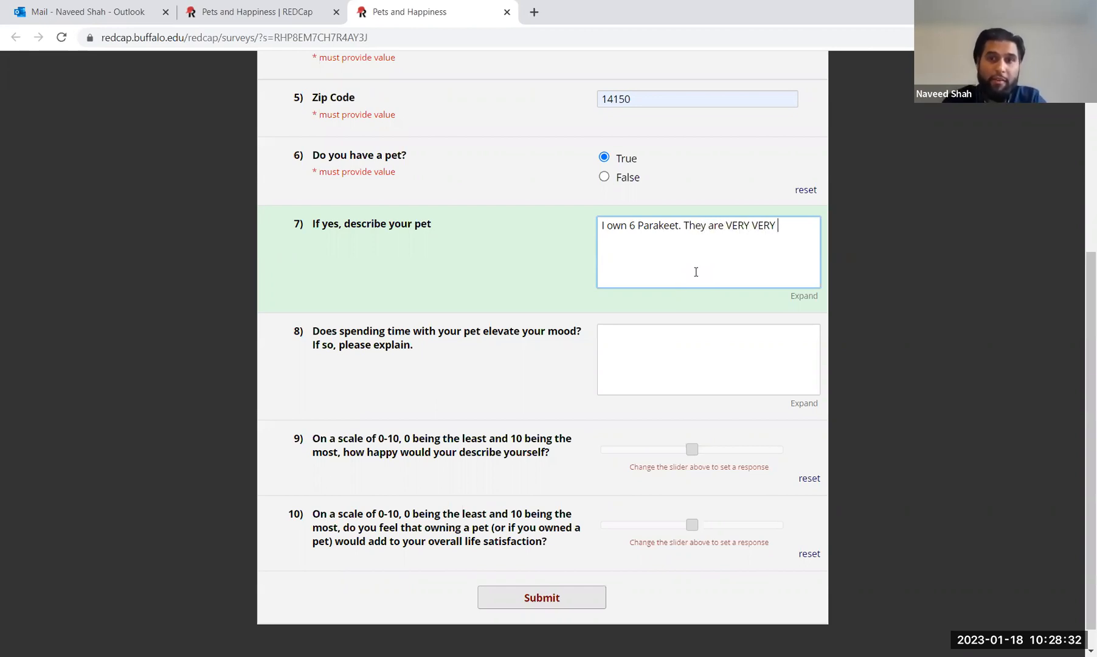
text(loud, but)
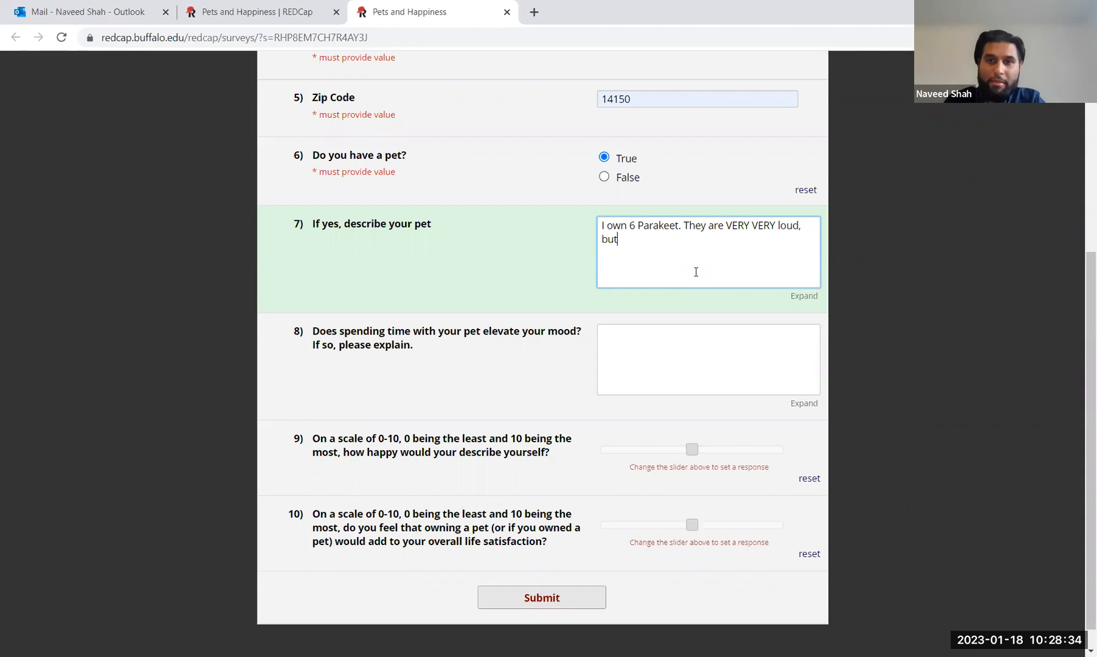
text( the cuteness )
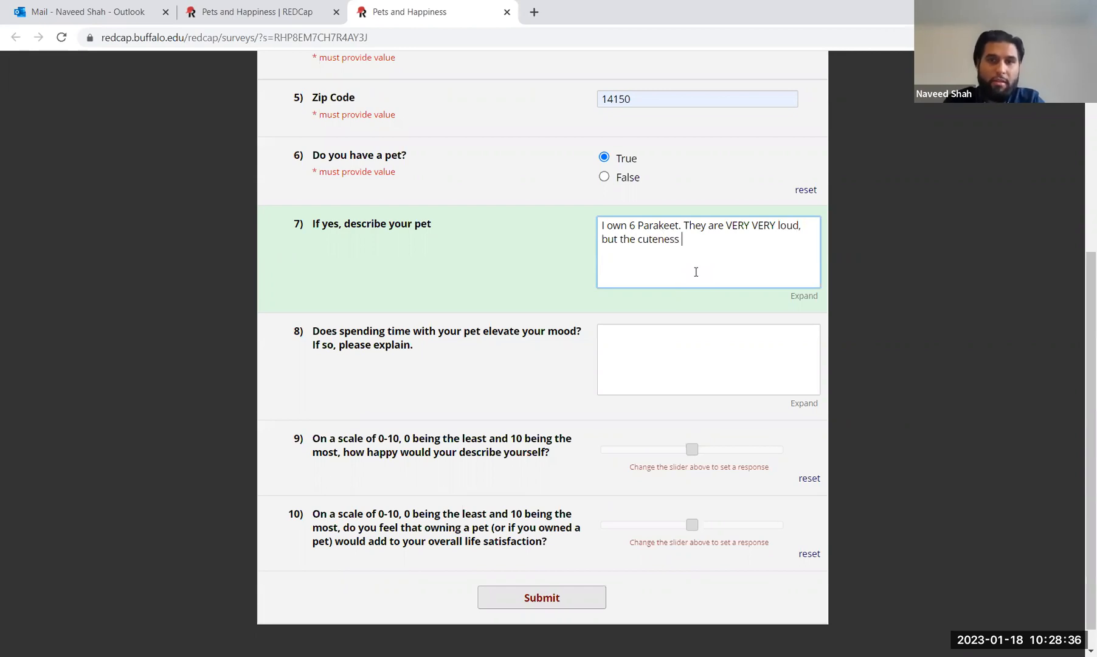
text(makes up for it)
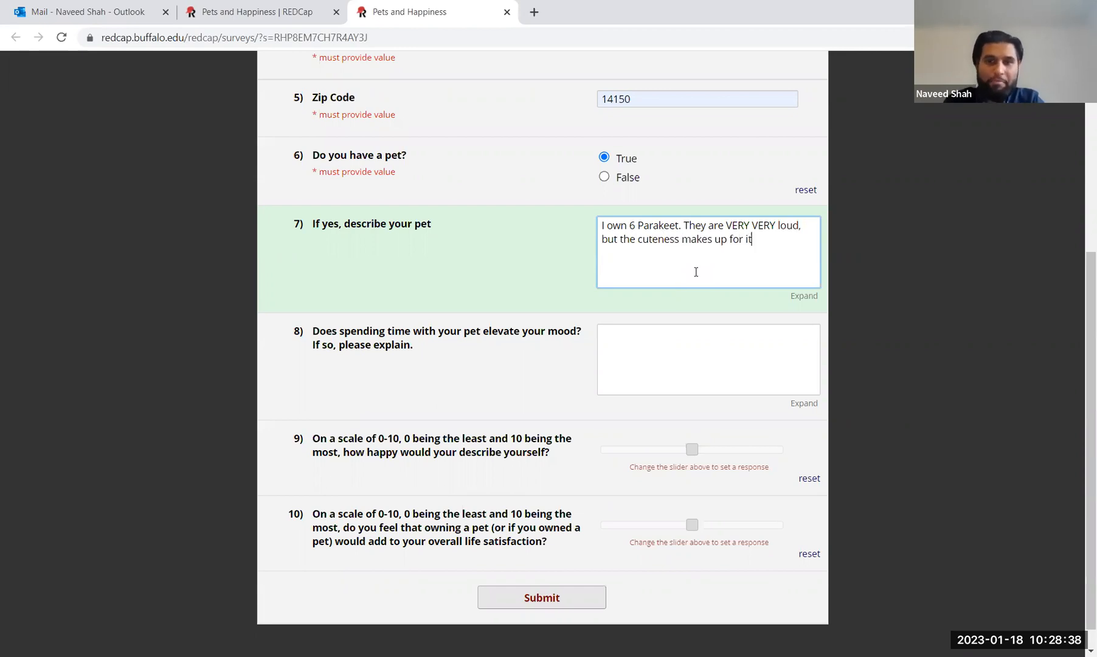
text(.)
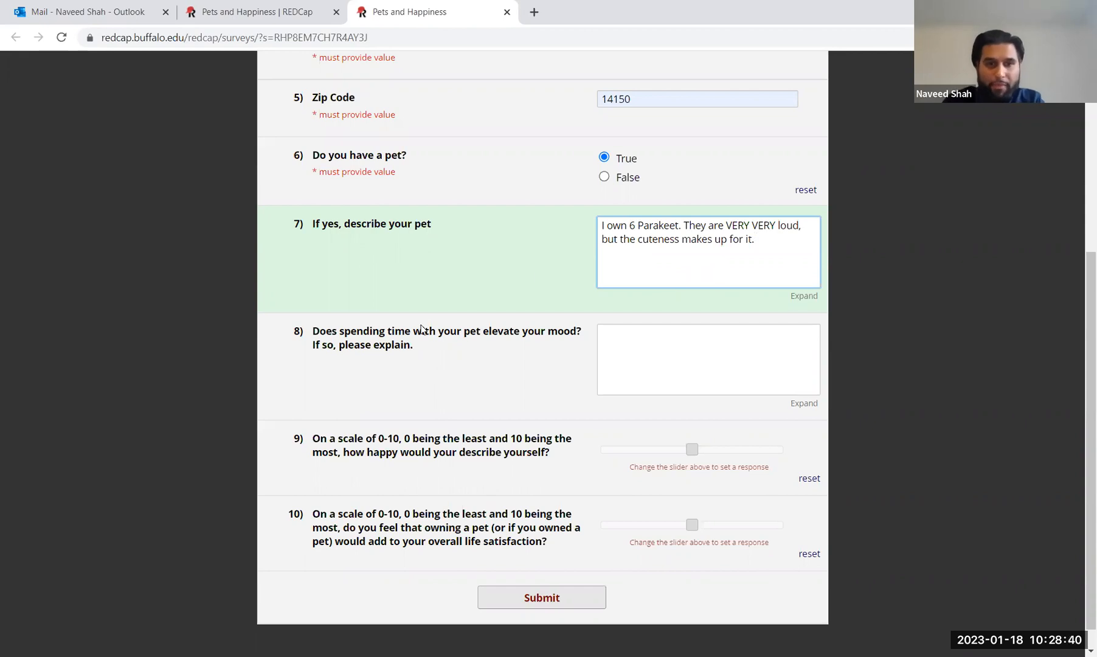
Step: Answer question 8: 'Yes, sometimes they can be loud and annoying but usually they are very playful'
click(712, 379)
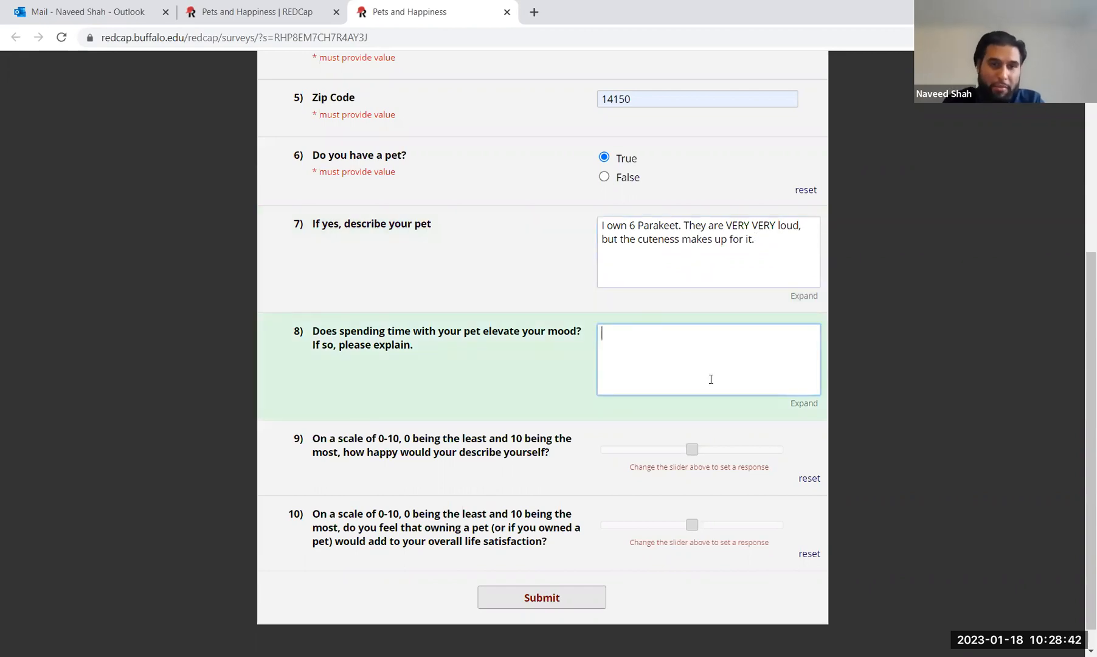
text(Y)
key(BackSpace)
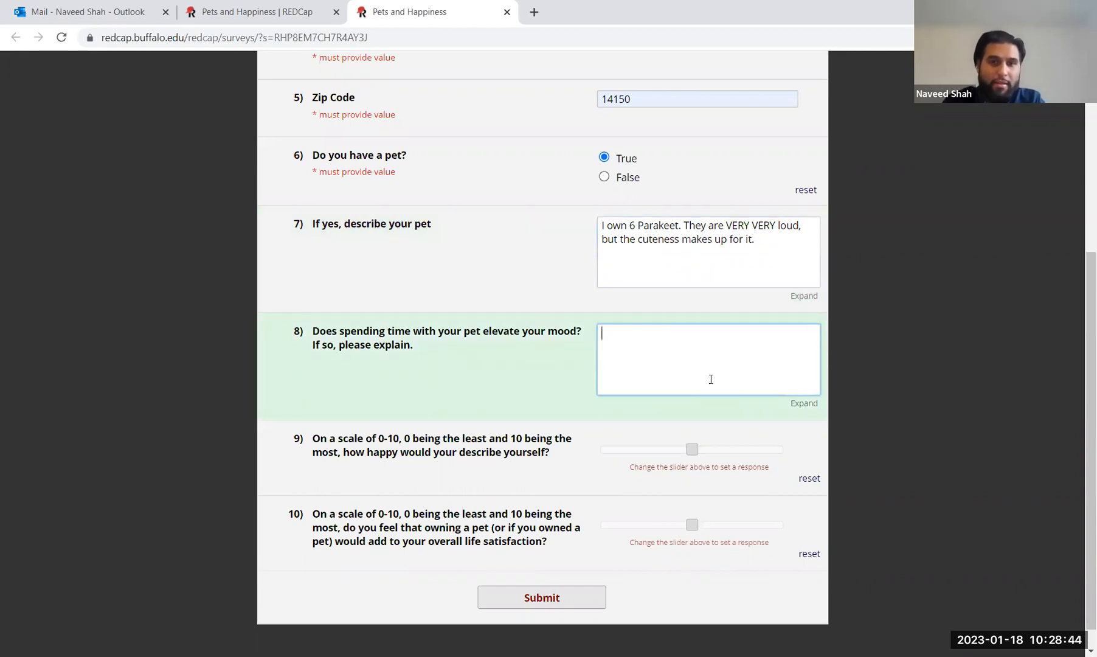
text(Yes, )
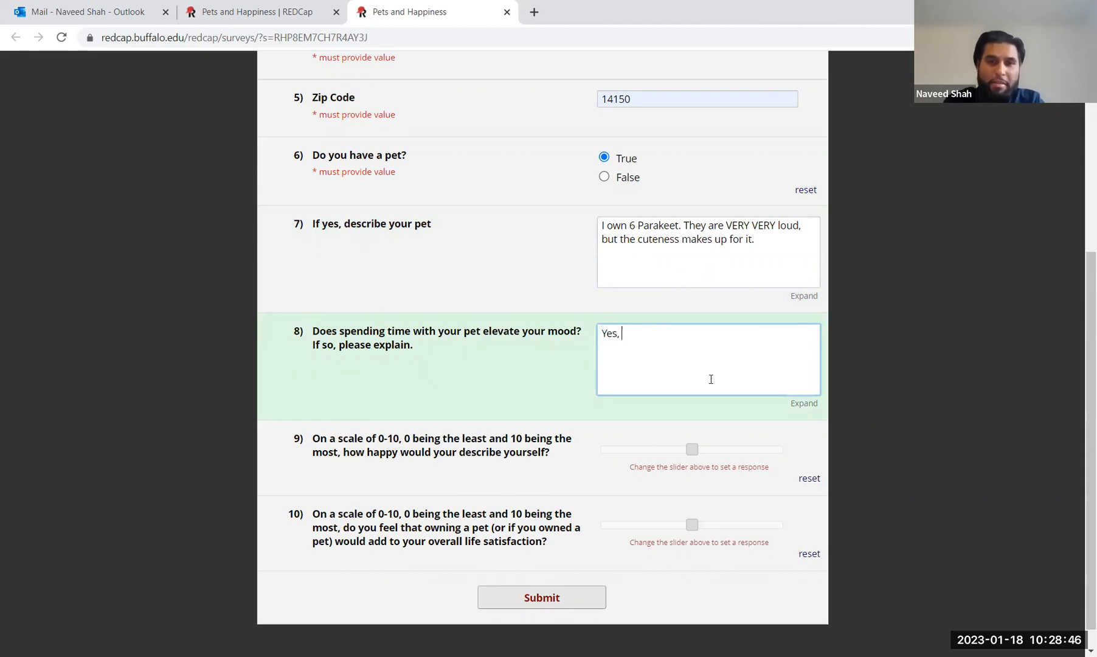
text(sometimes t)
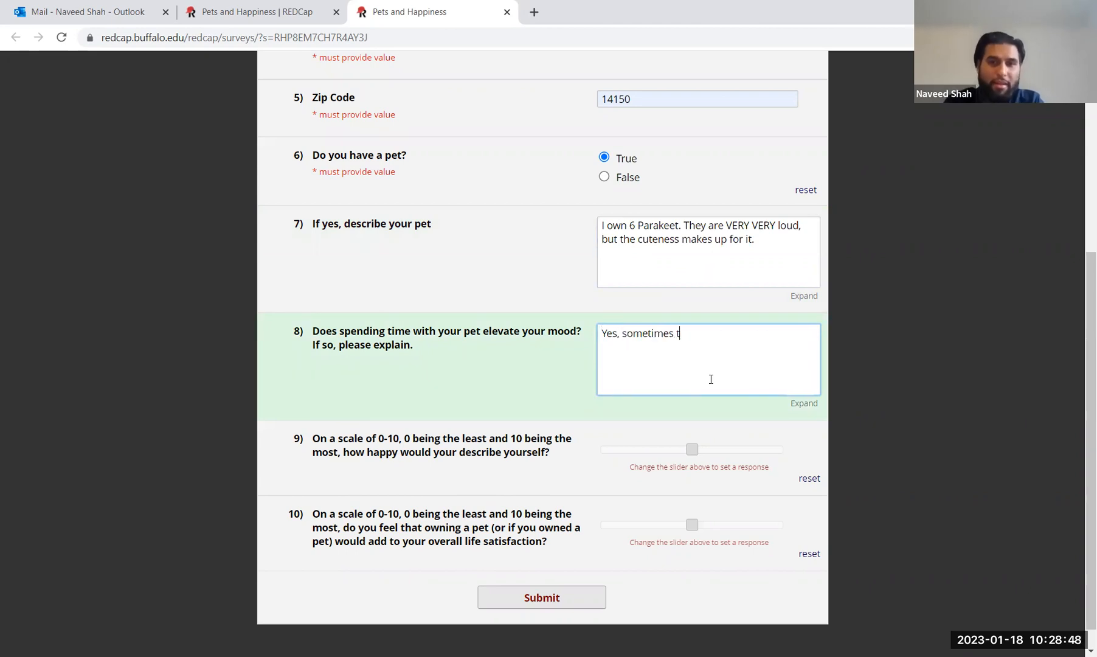
text(hey can be l)
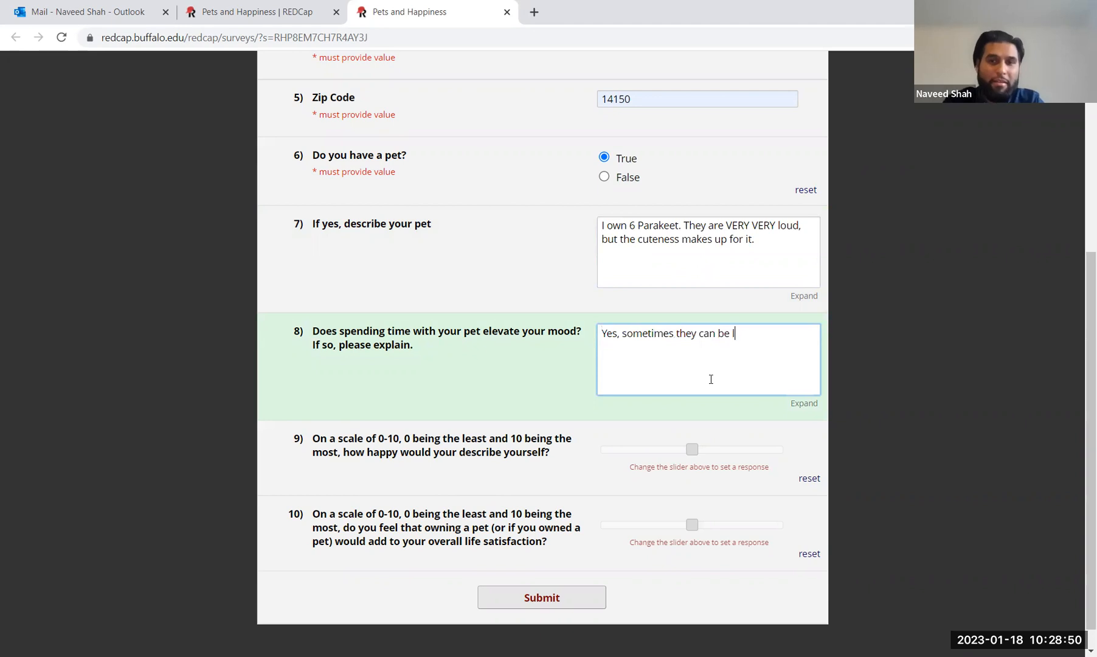
text(oud and annoying bu)
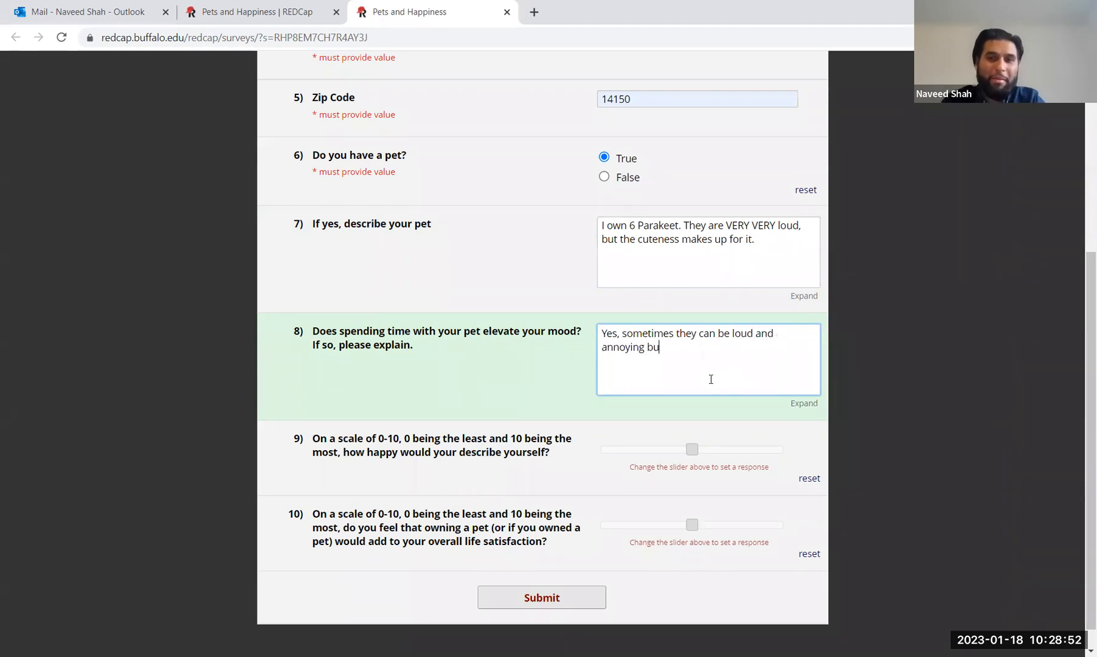
text(t us)
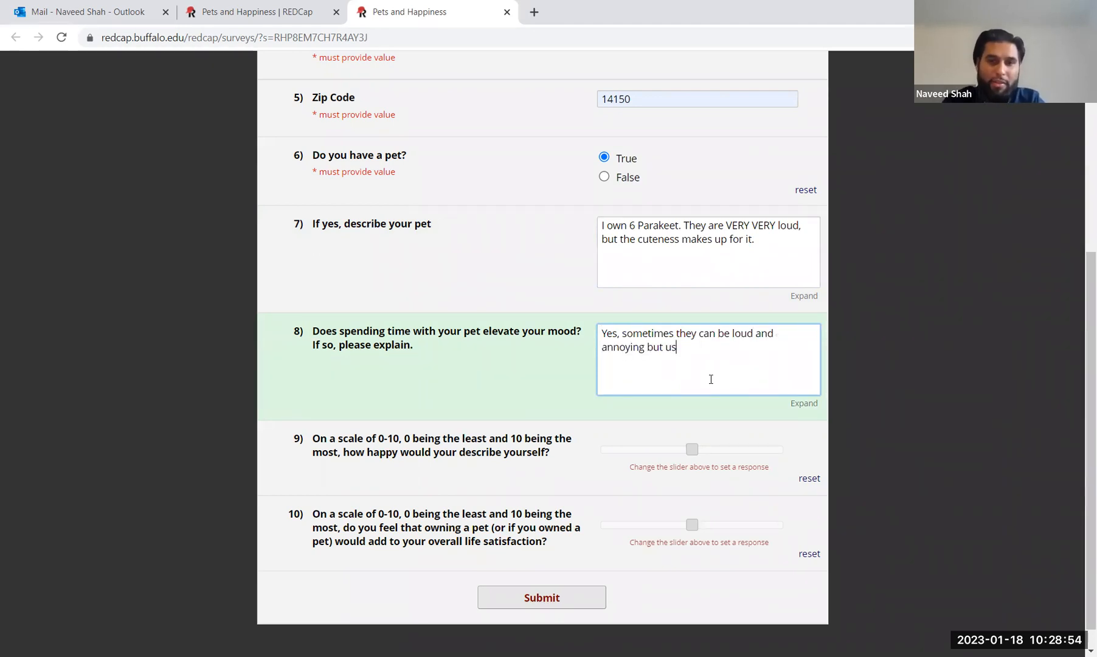
text(ually they are veyr)
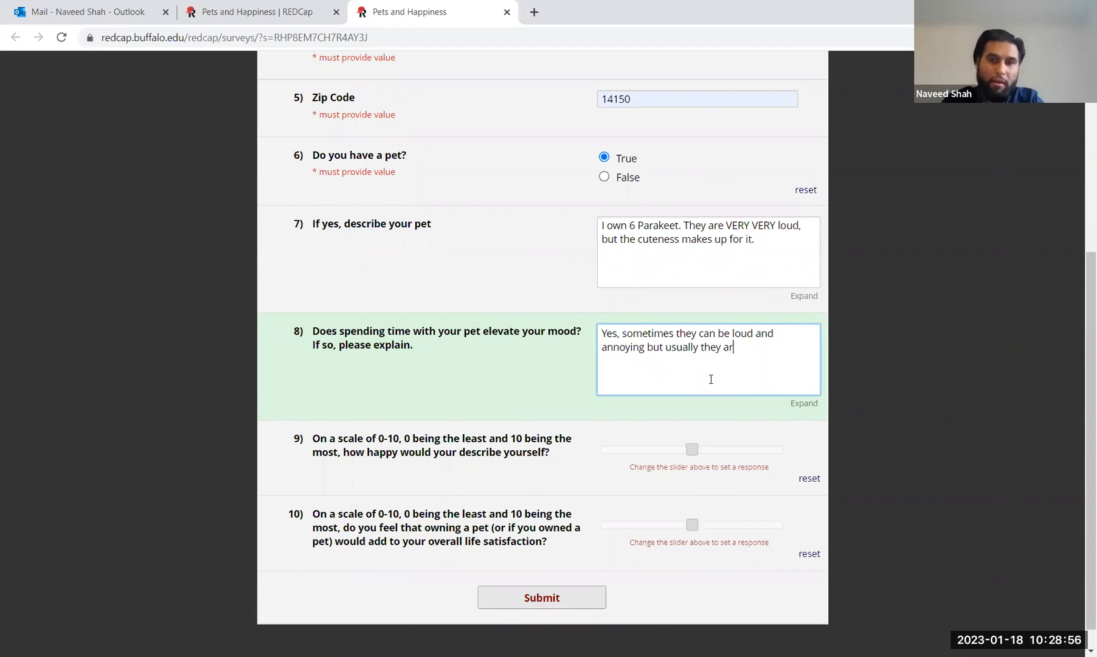
key(BackSpace)
key(BackSpace)
text(ry playful)
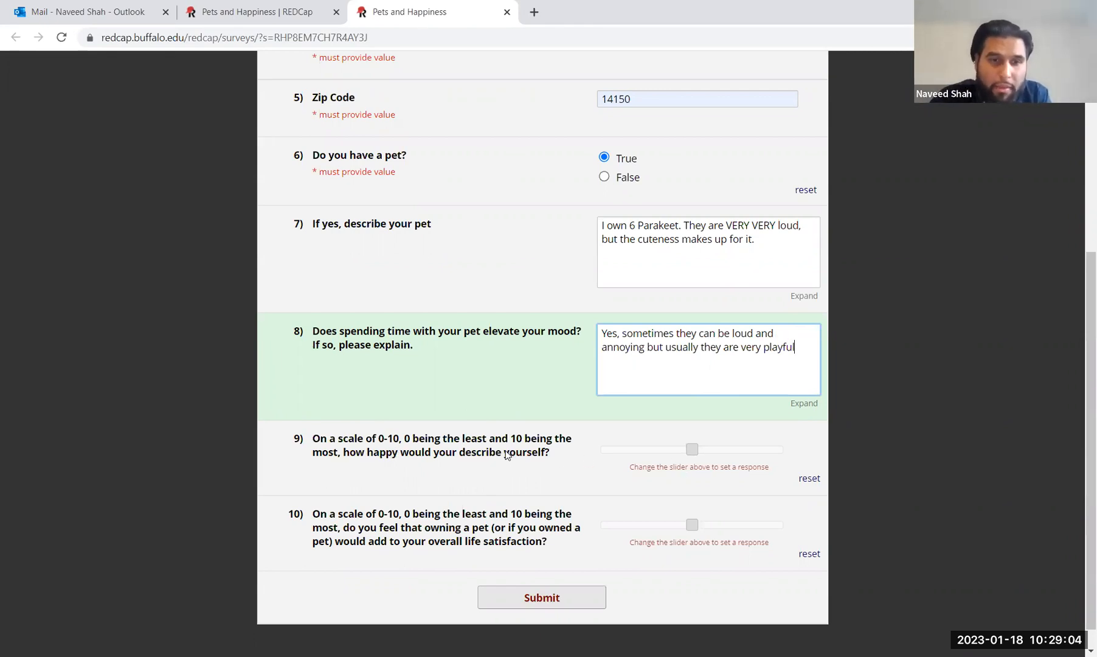
Step: Set the happiness and life satisfaction sliders to 10, submit the response, and close the survey
click(692, 450)
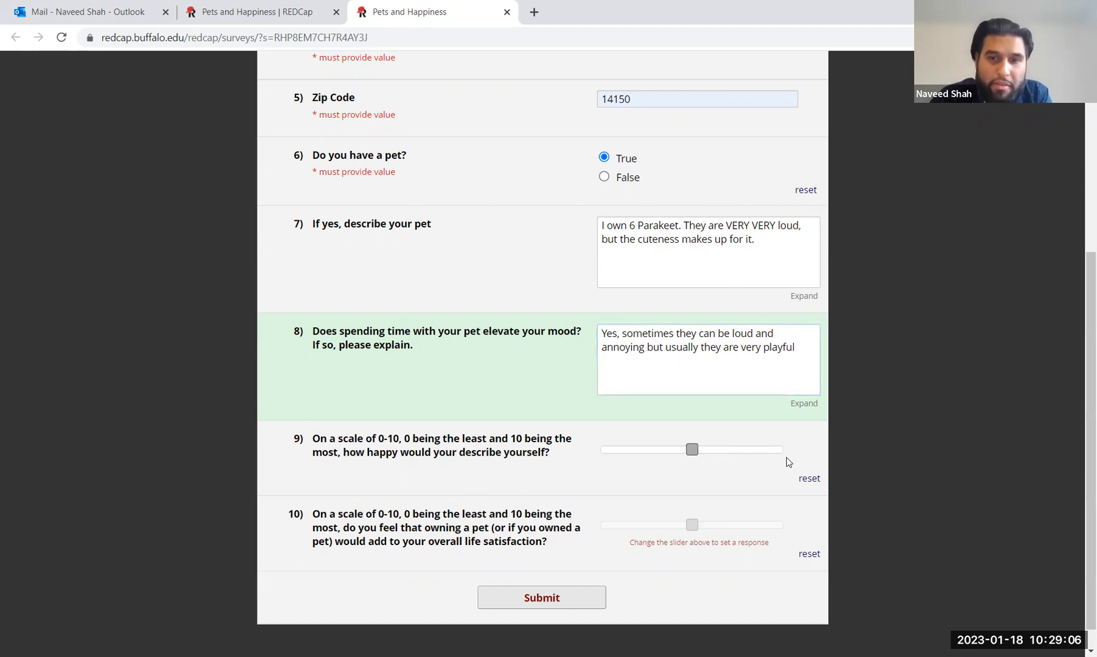
drag(692, 450, 767, 462)
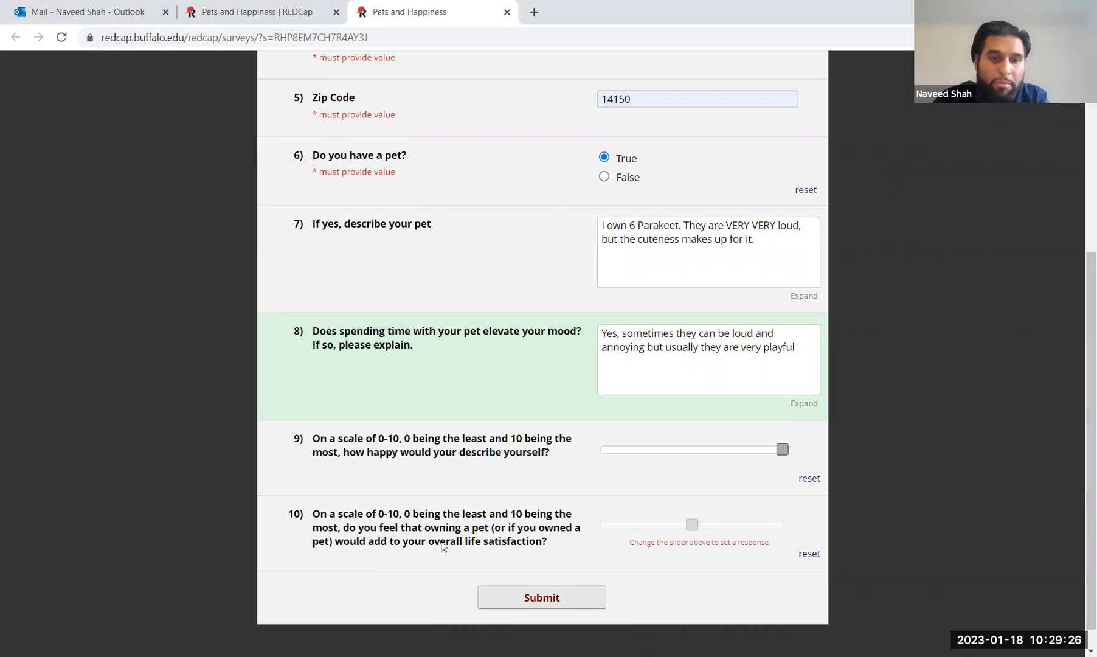
click(692, 524)
drag(700, 526, 765, 538)
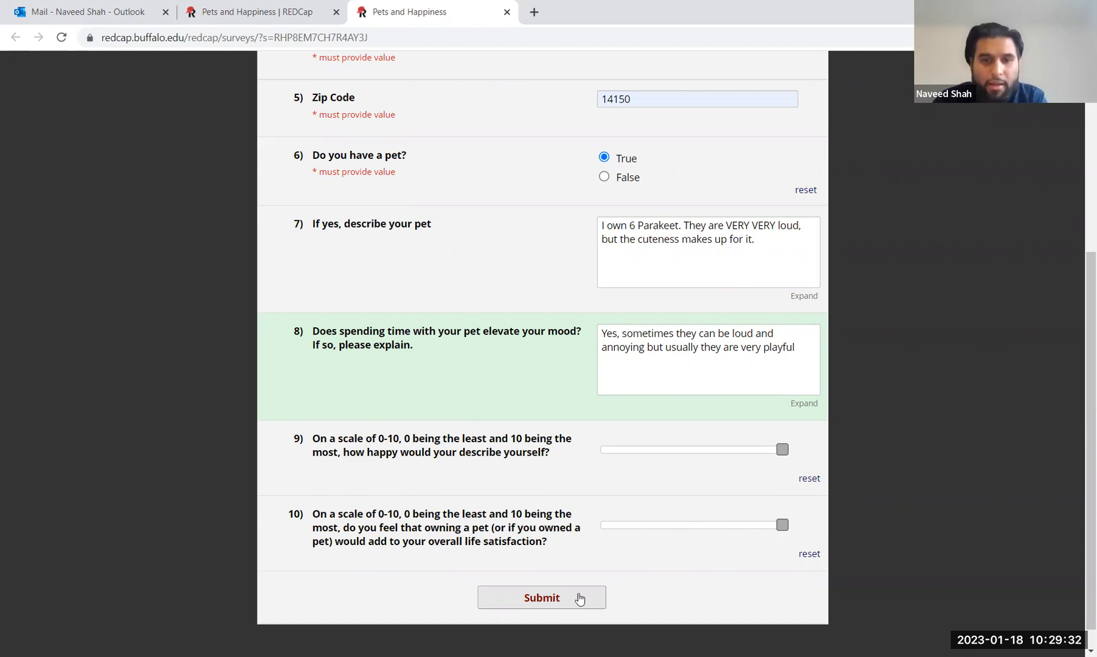
click(560, 607)
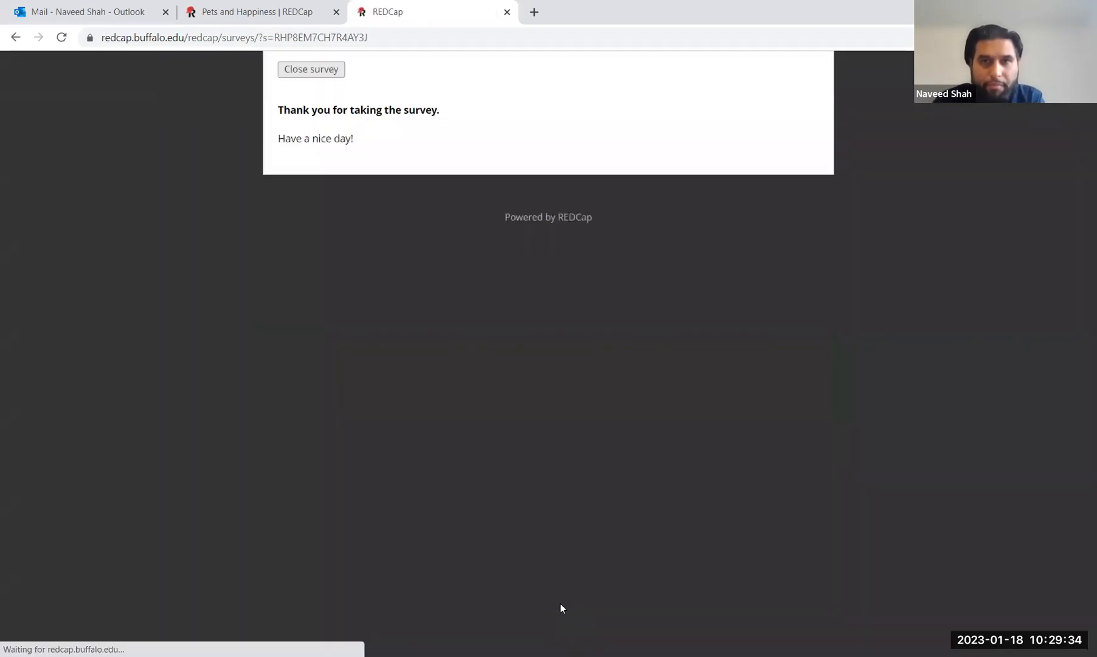
click(339, 68)
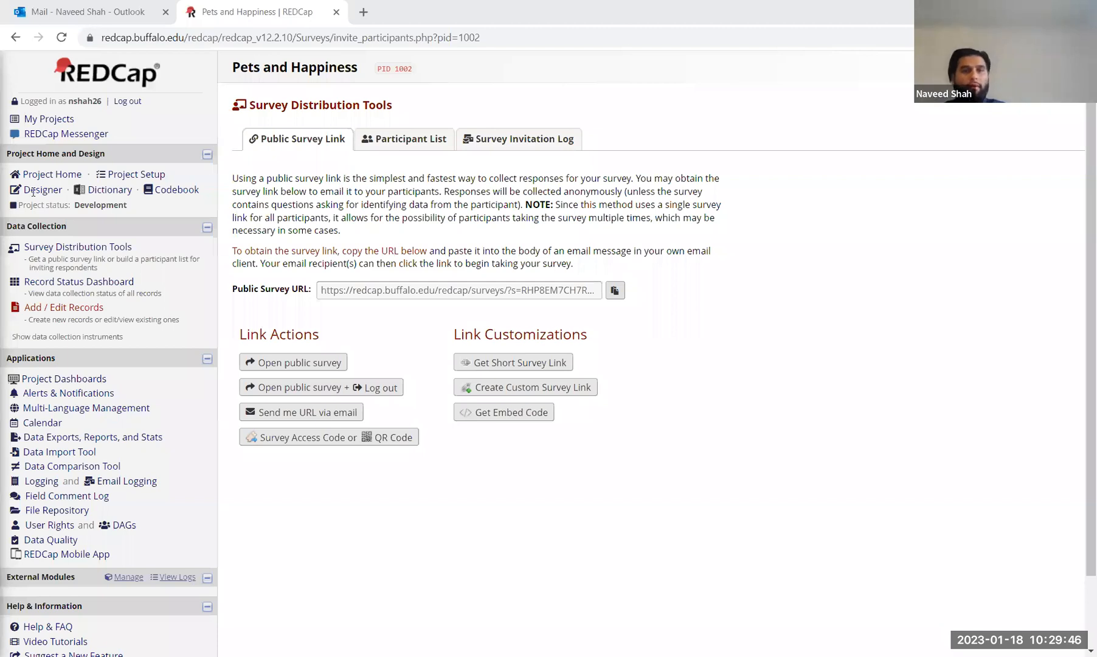
Step: Make the happiness_scale slider in Form 1 display its number value and save it
click(283, 350)
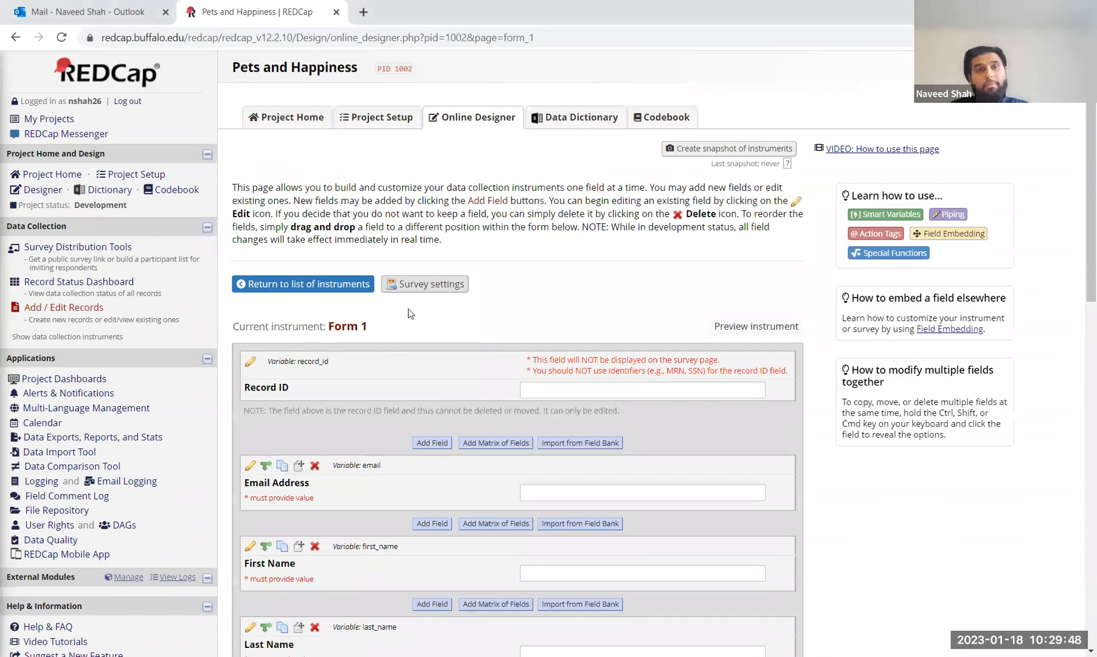
scroll(414, 279, down, 5)
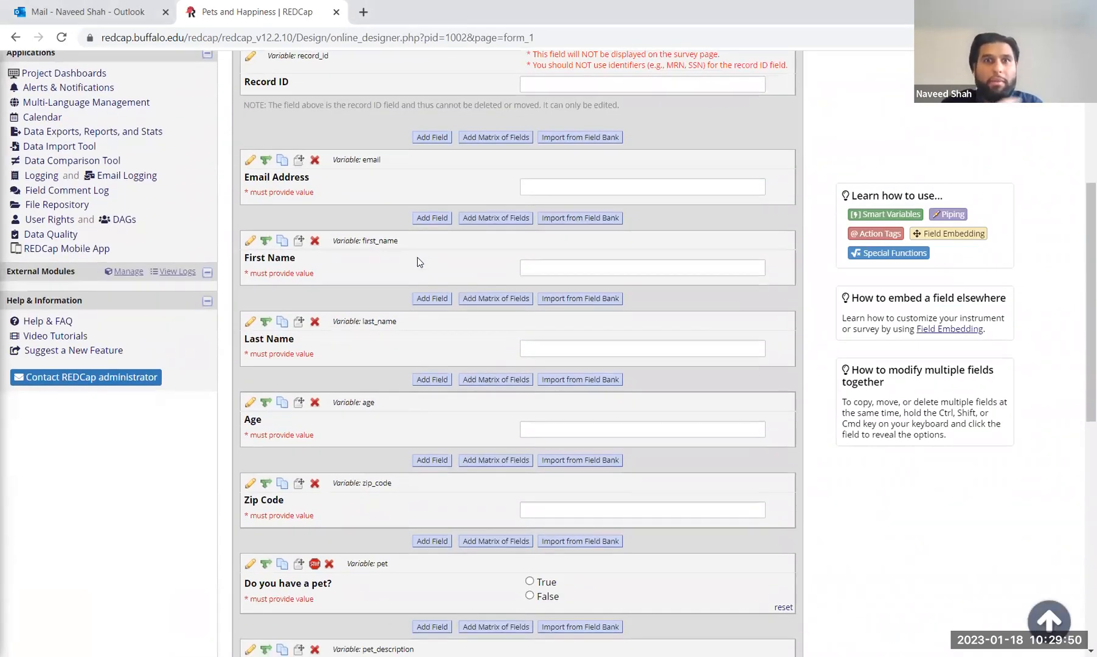
scroll(417, 257, down, 8)
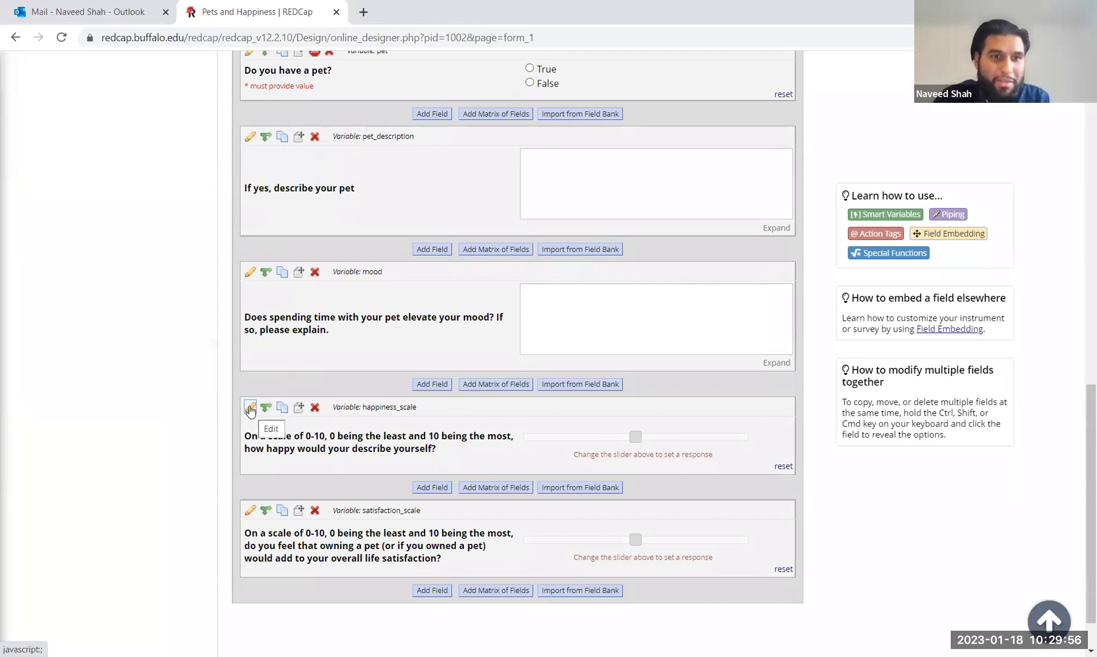
click(250, 408)
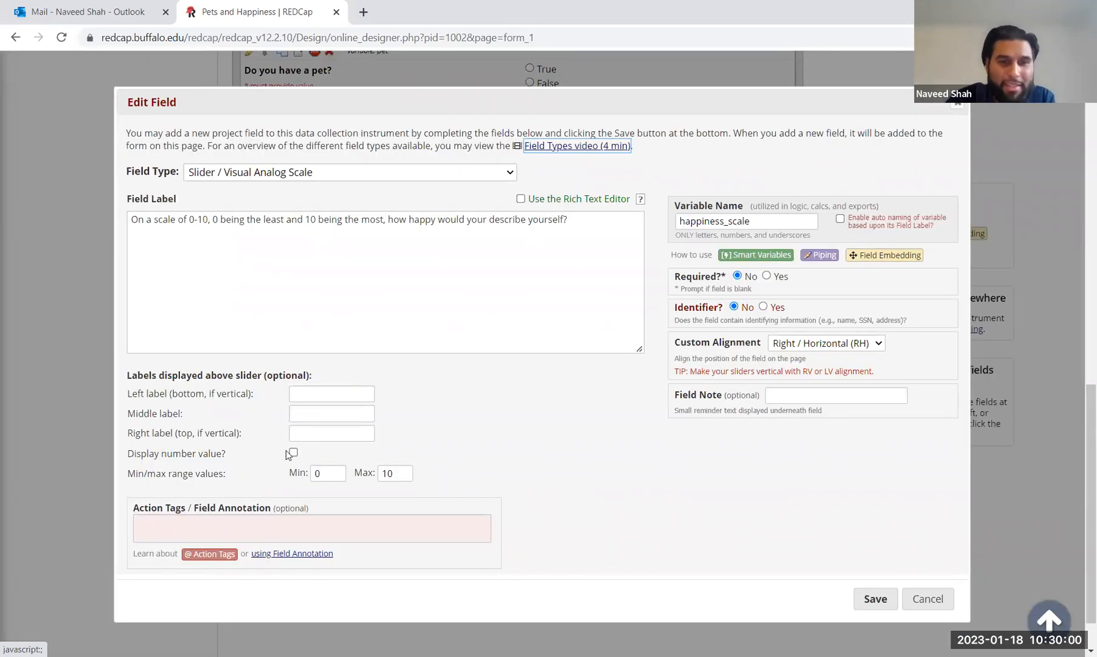
drag(142, 454, 295, 459)
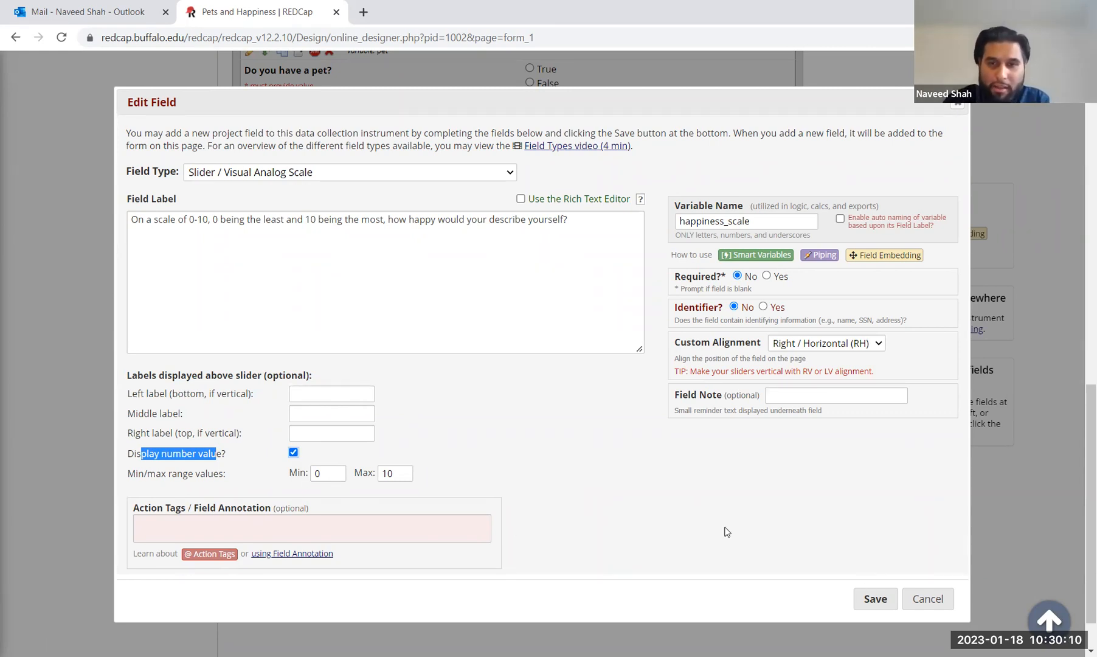
click(881, 599)
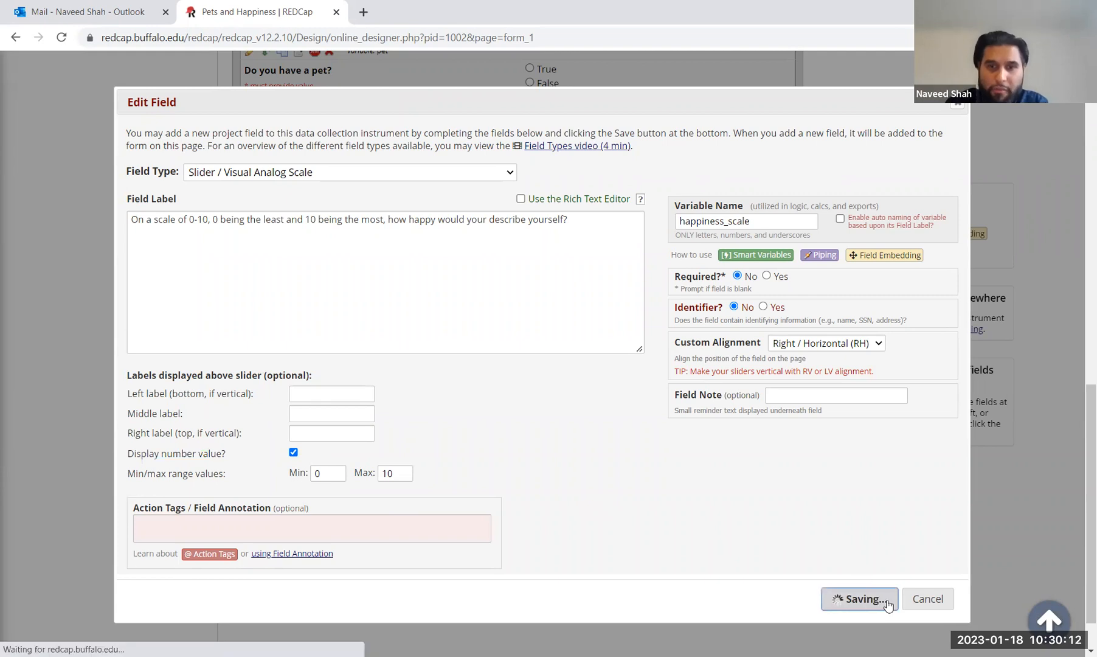
click(639, 437)
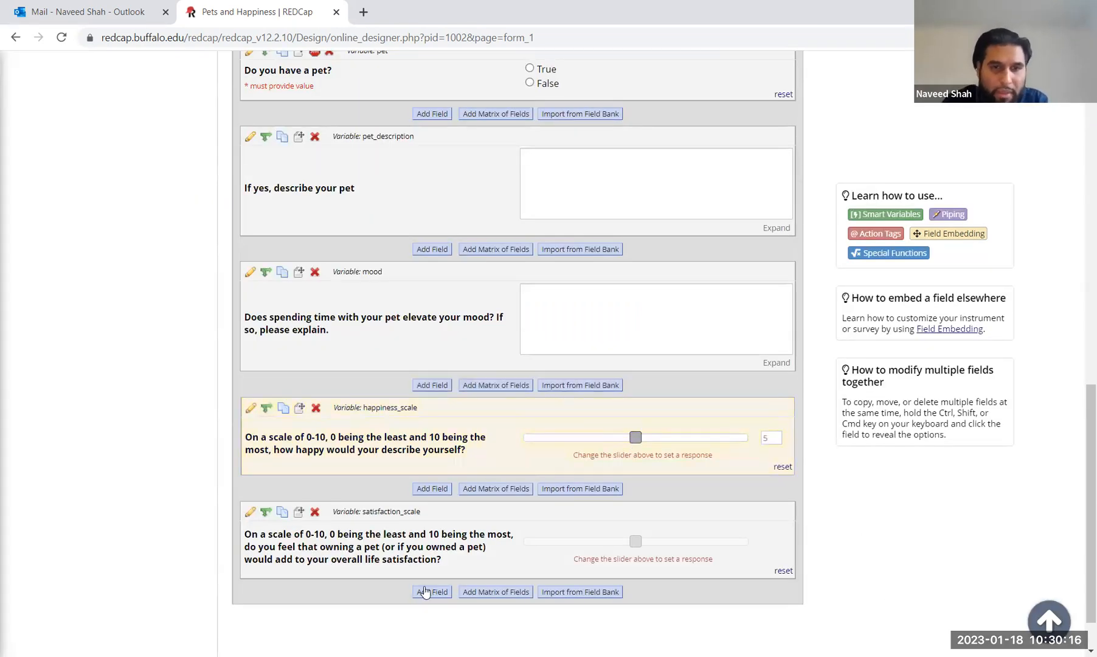
Step: Turn on Display number value for the satisfaction_scale slider and save
click(248, 514)
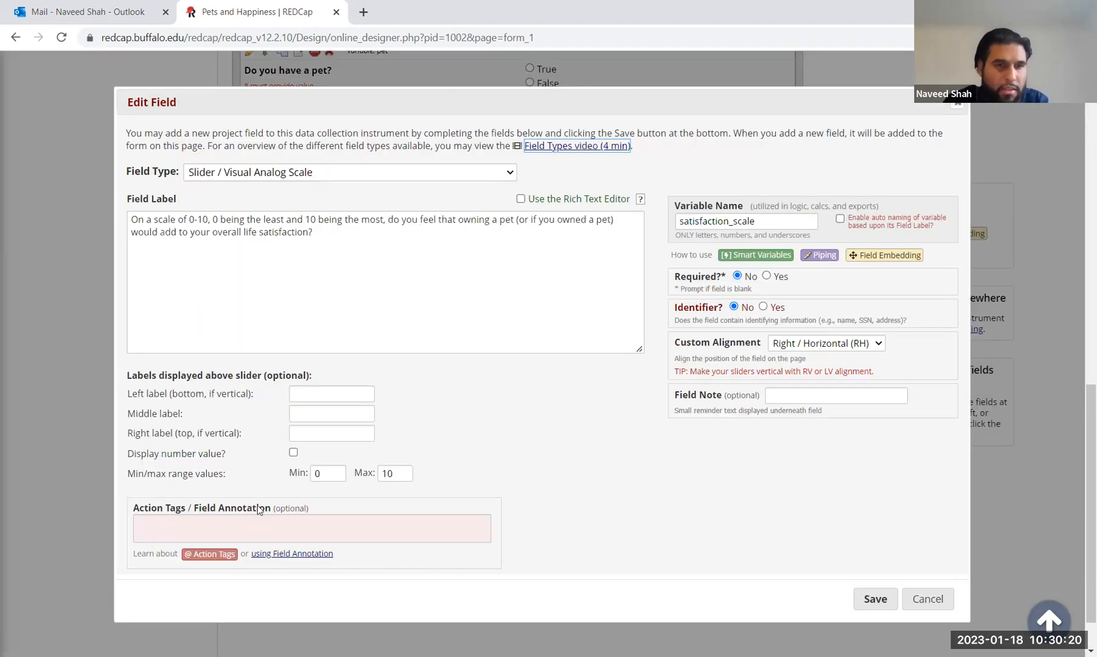
click(294, 453)
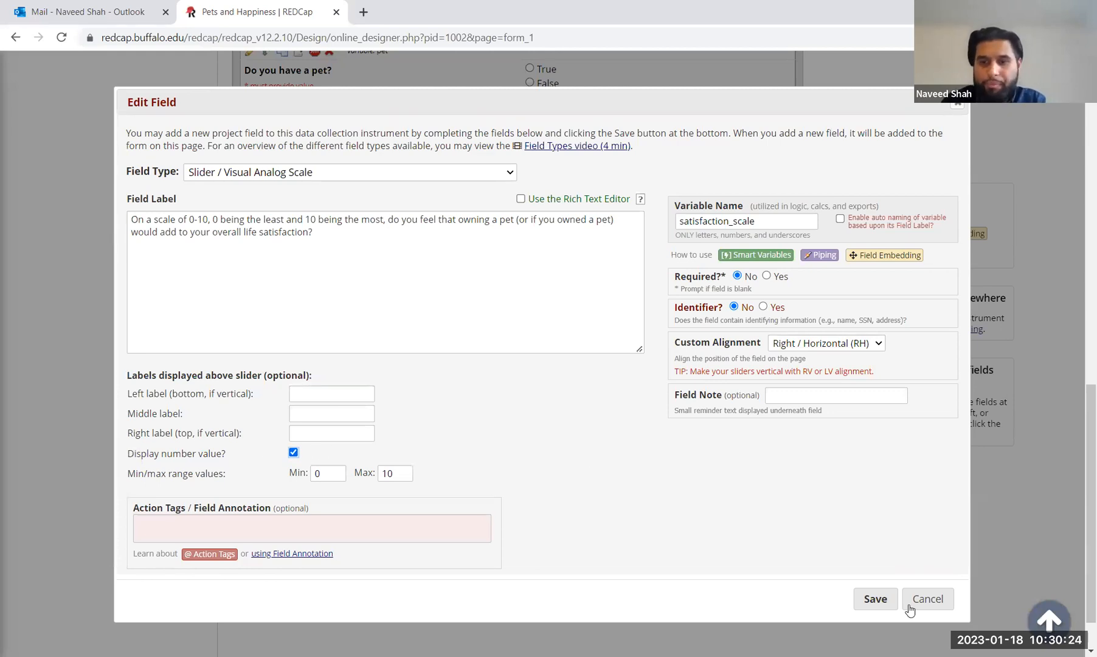
click(874, 598)
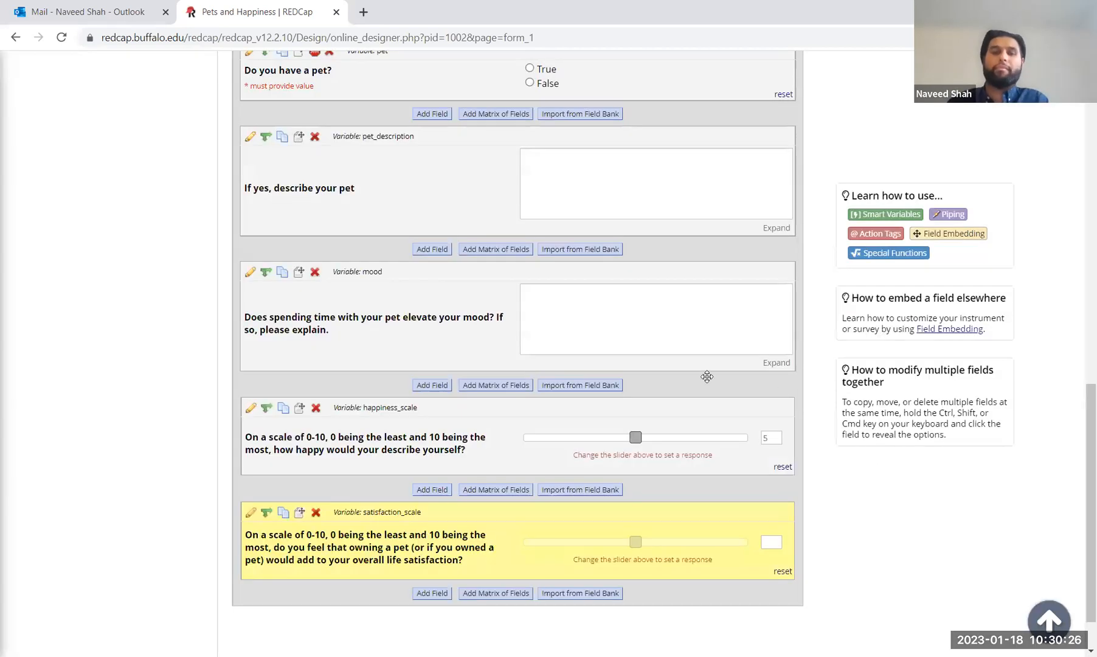
Step: Open the public survey and set the question 9 slider to 10 and question 10 to 8
scroll(443, 329, up, 15)
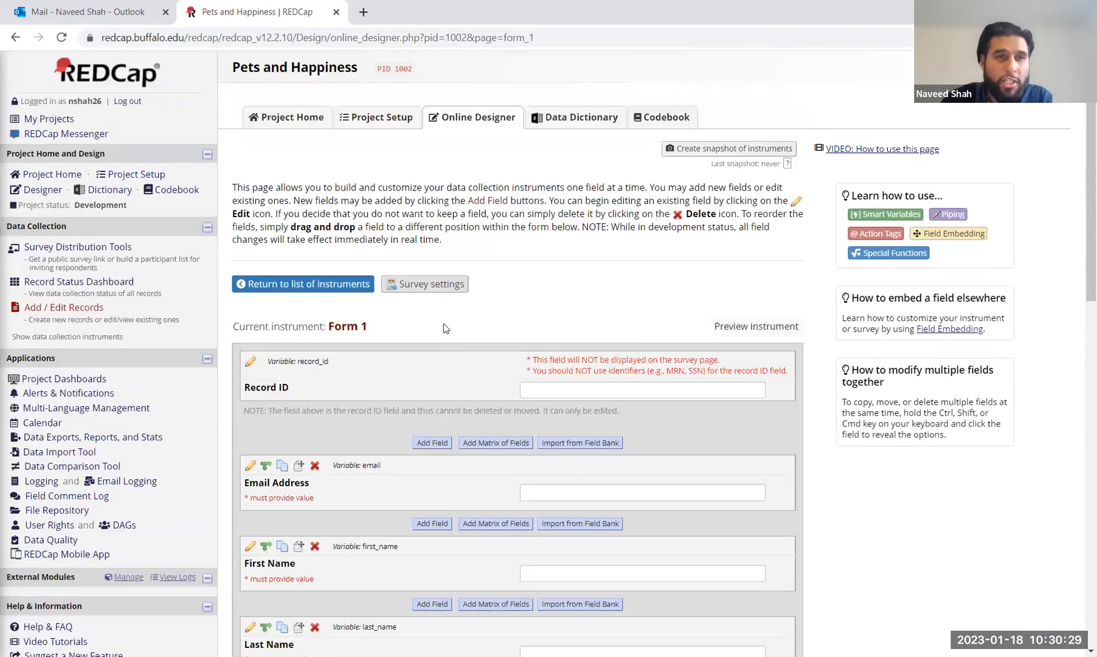
click(104, 249)
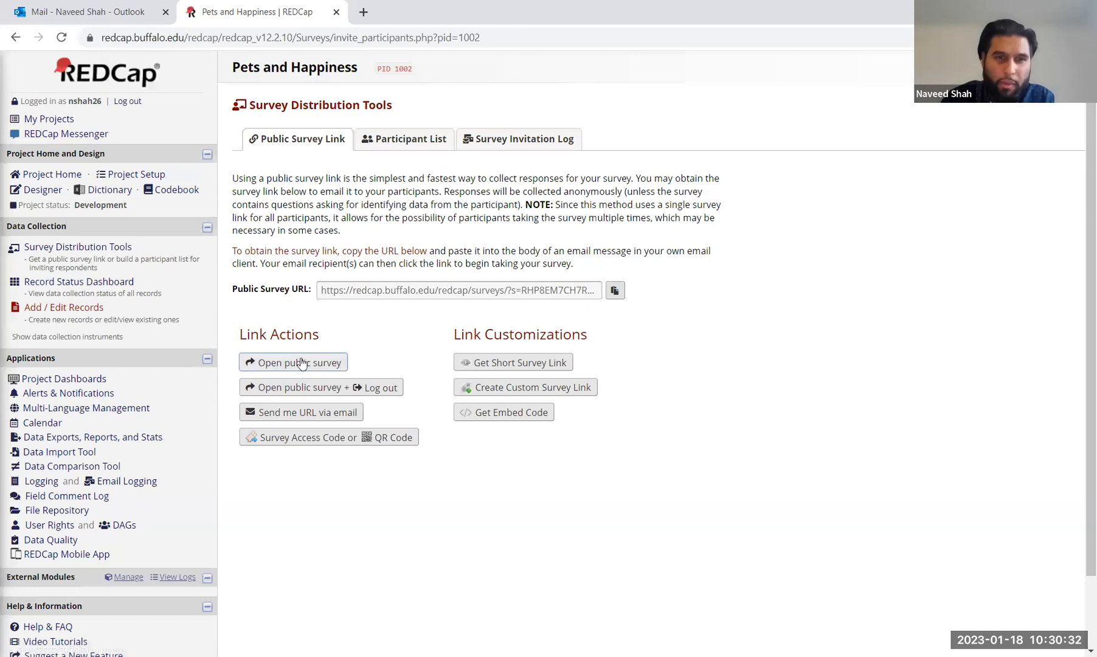
click(297, 360)
scroll(520, 339, down, 5)
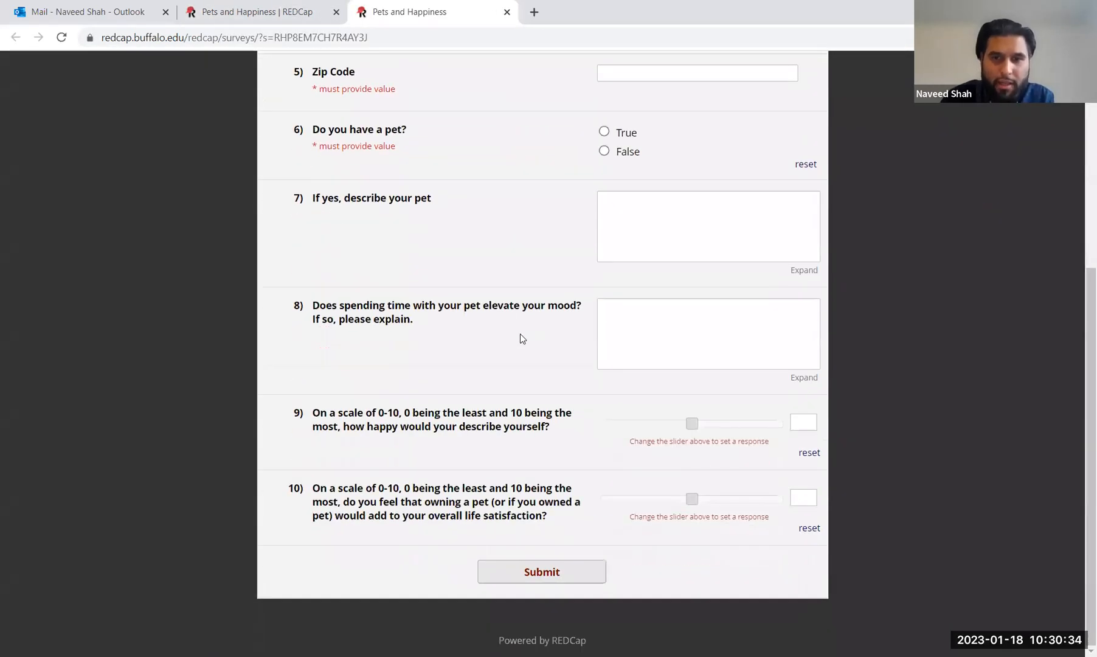
click(692, 426)
drag(691, 429, 784, 428)
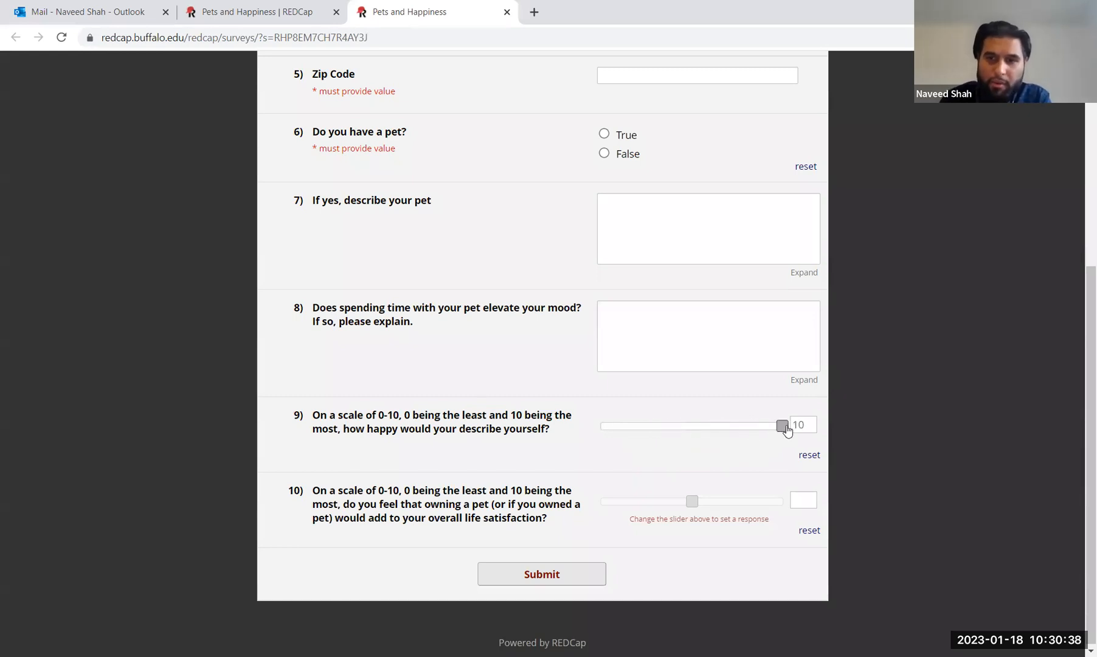
click(693, 503)
drag(698, 504, 750, 506)
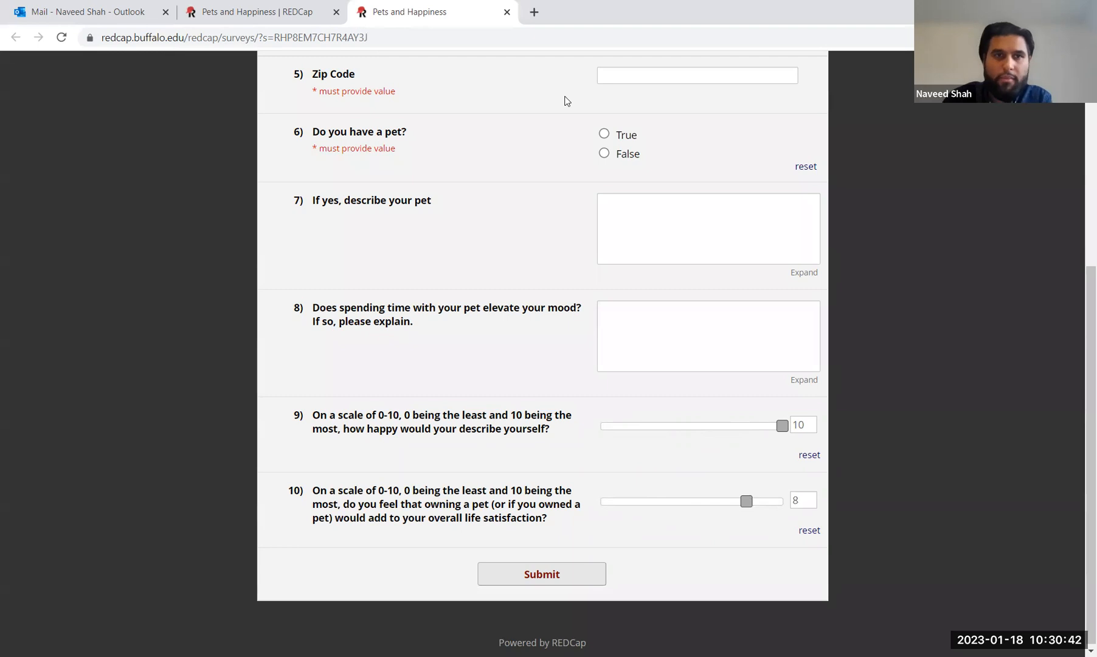
Step: Close the survey tab and confirm leaving without submitting
click(304, 13)
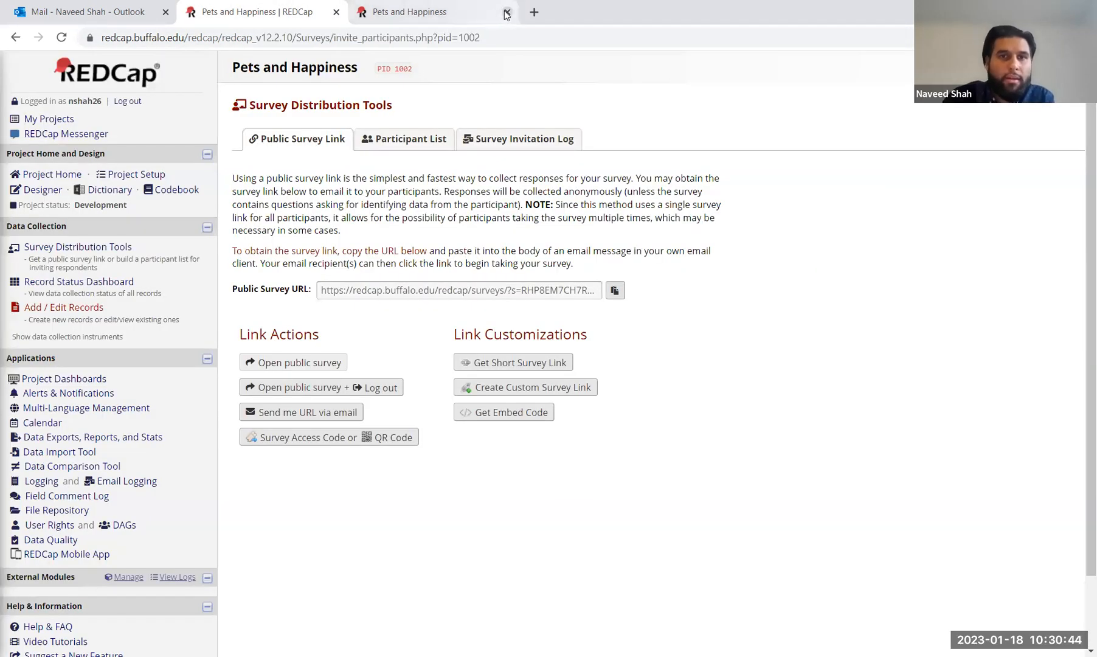
click(506, 13)
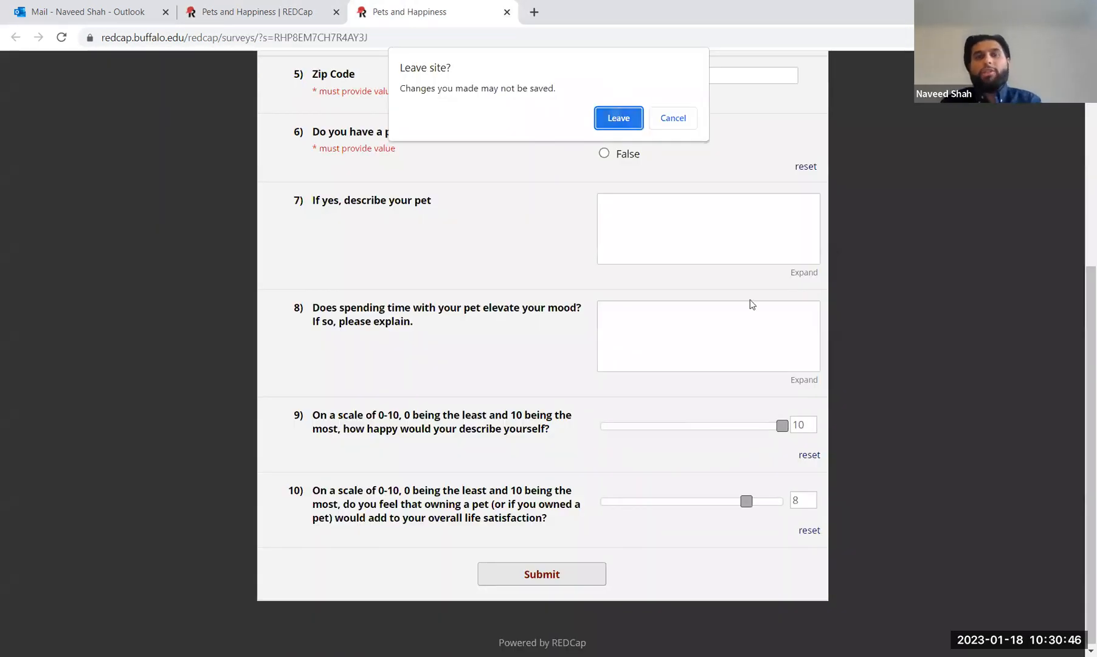
key(Return)
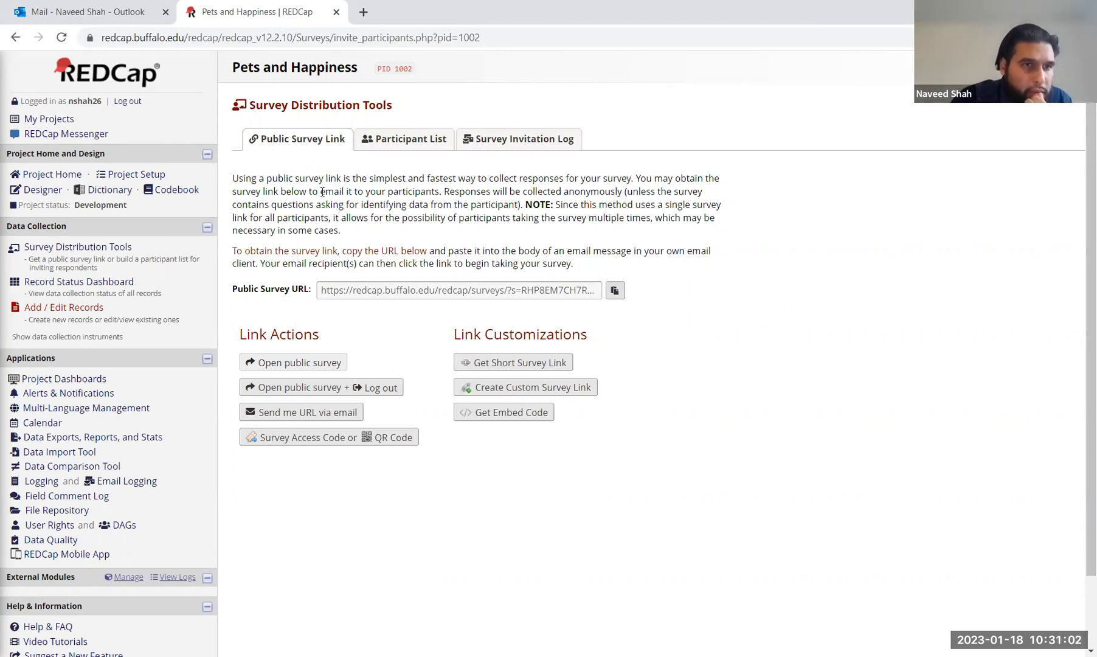
Step: Visit Data Exports, Reports, and Stats, then return to Project Home showing 2 records
click(76, 438)
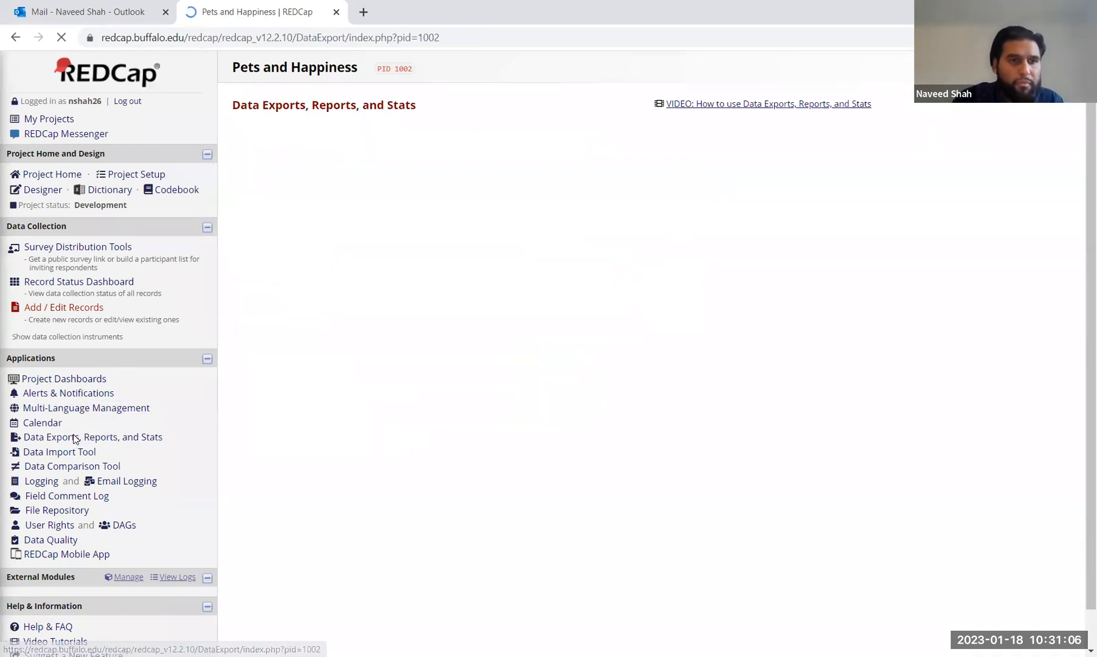
click(52, 119)
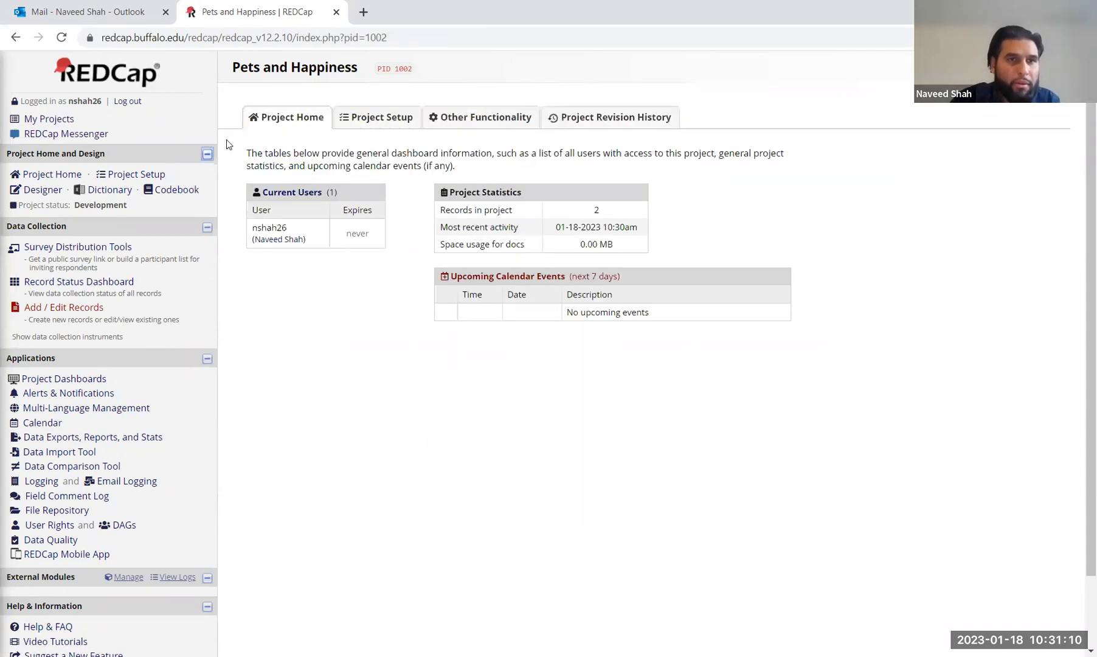
click(327, 122)
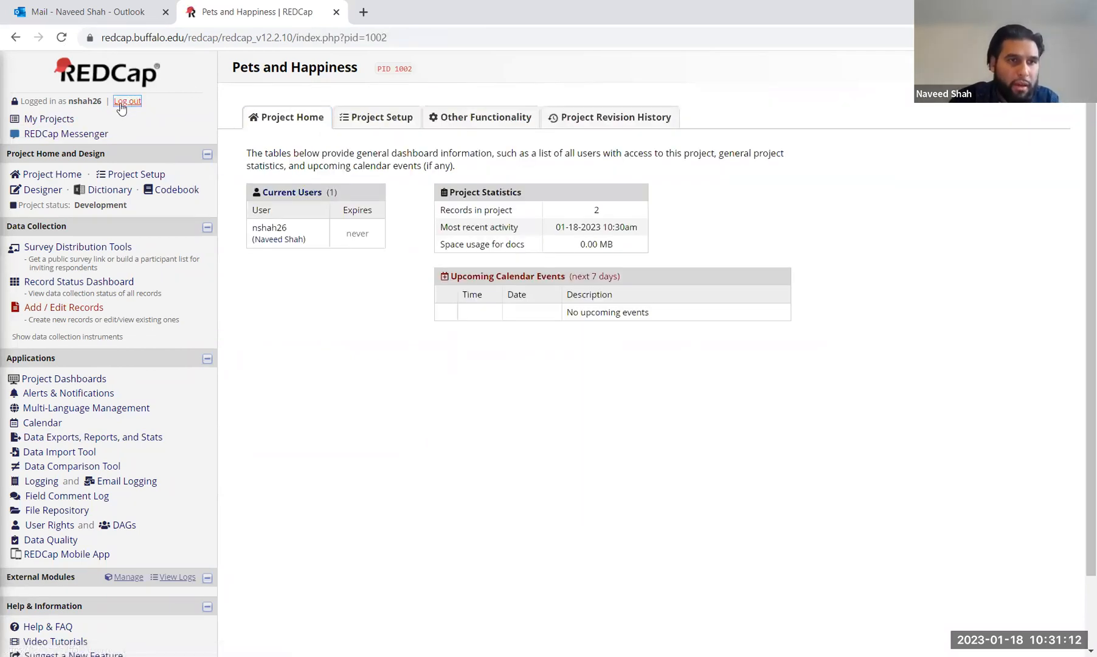
click(87, 394)
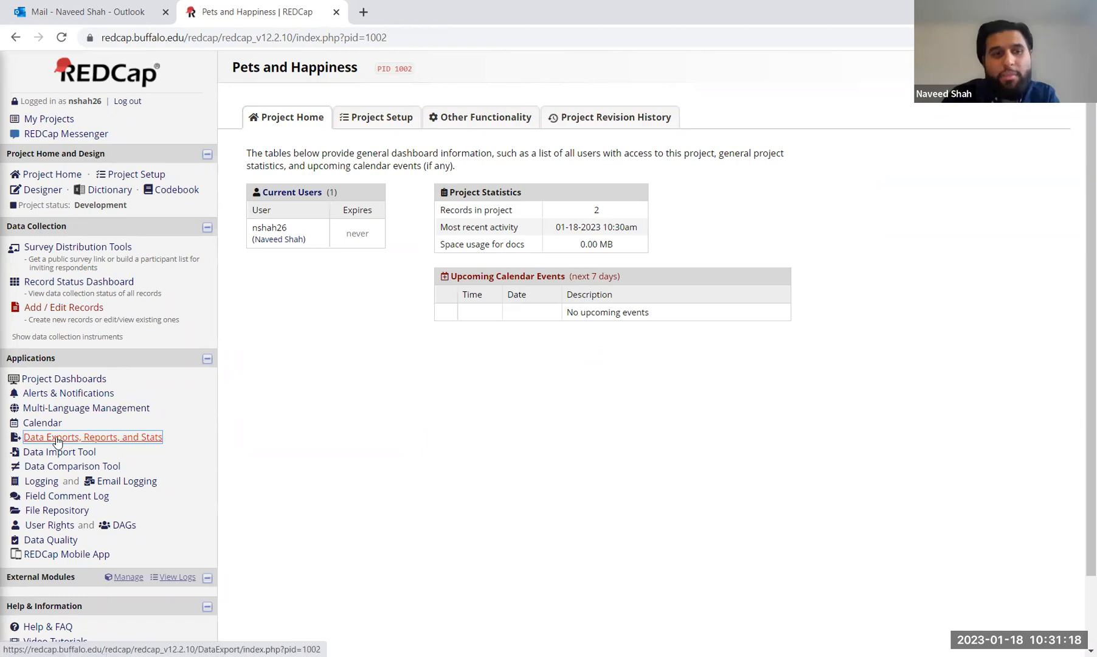
click(116, 441)
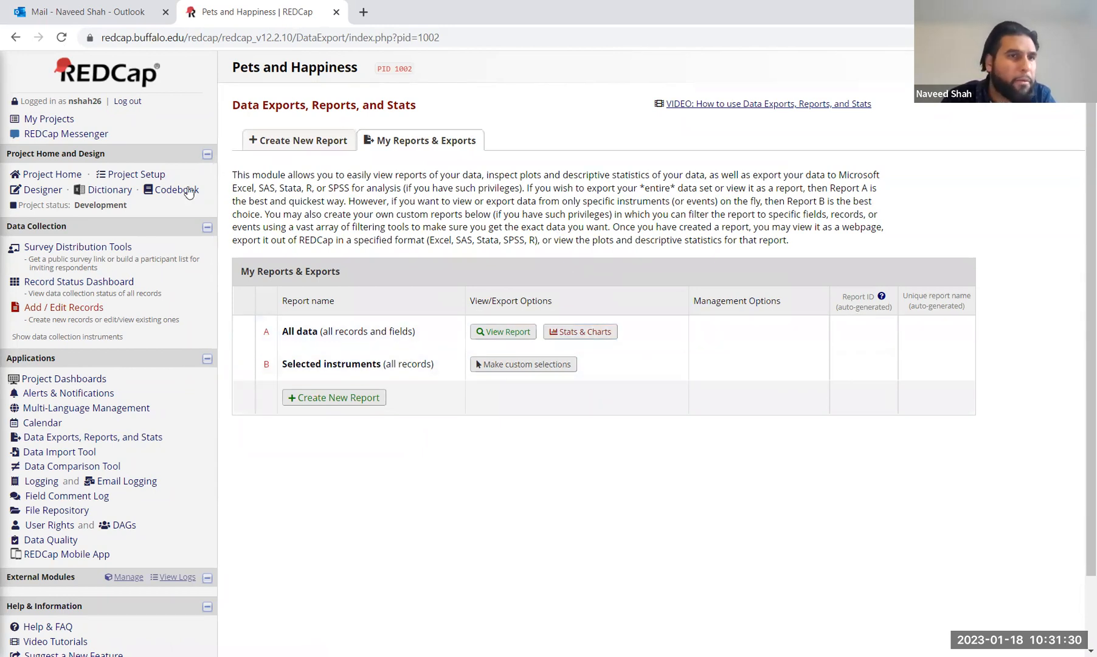
click(52, 175)
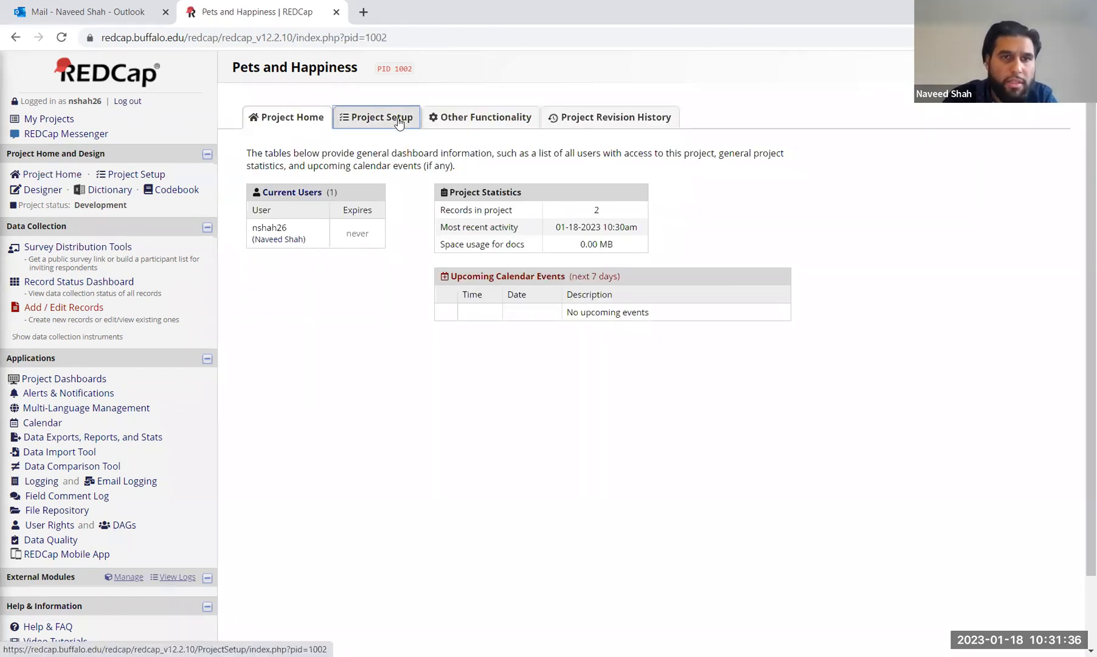
Step: Review the Project Setup checklist, opening and cancelling the Repeatable instruments settings
click(398, 122)
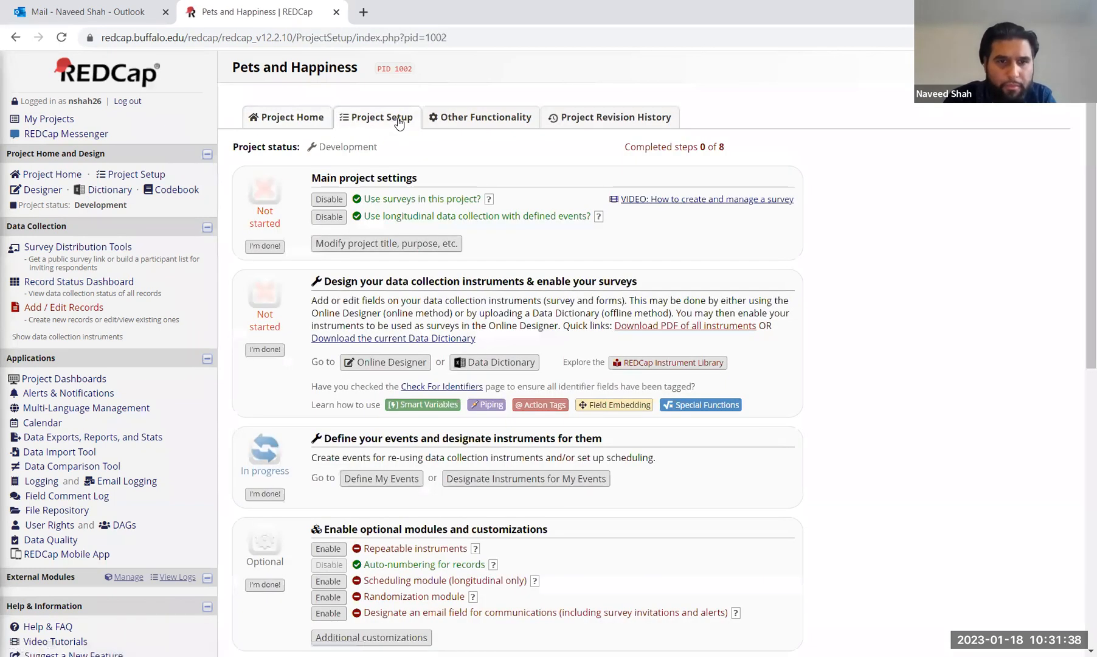
scroll(492, 261, down, 3)
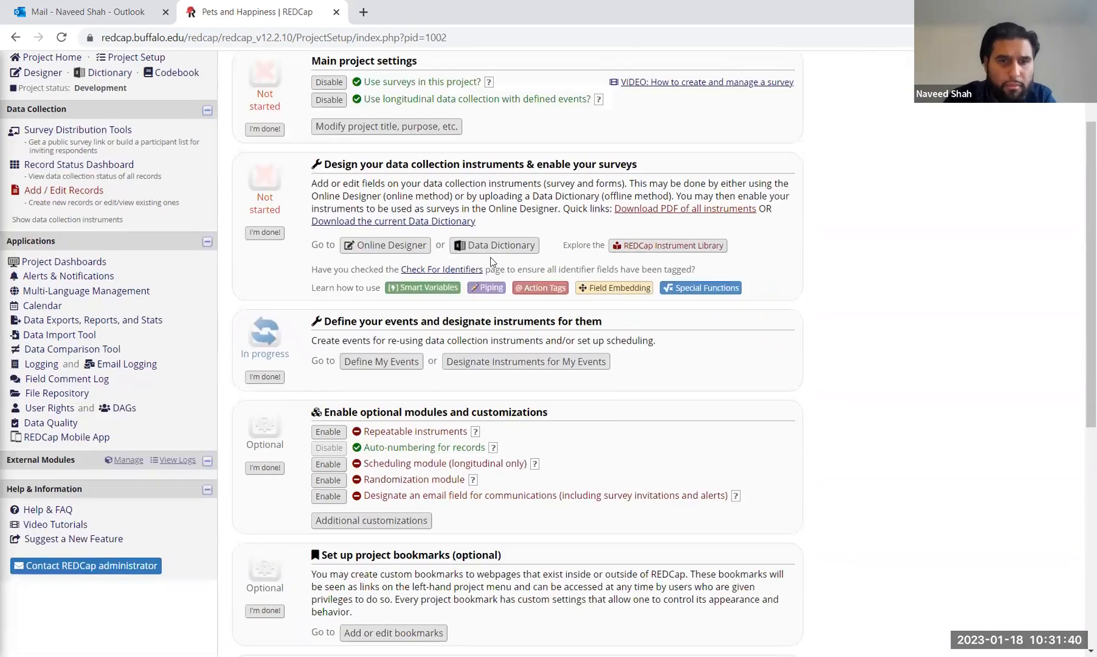
scroll(493, 262, down, 2)
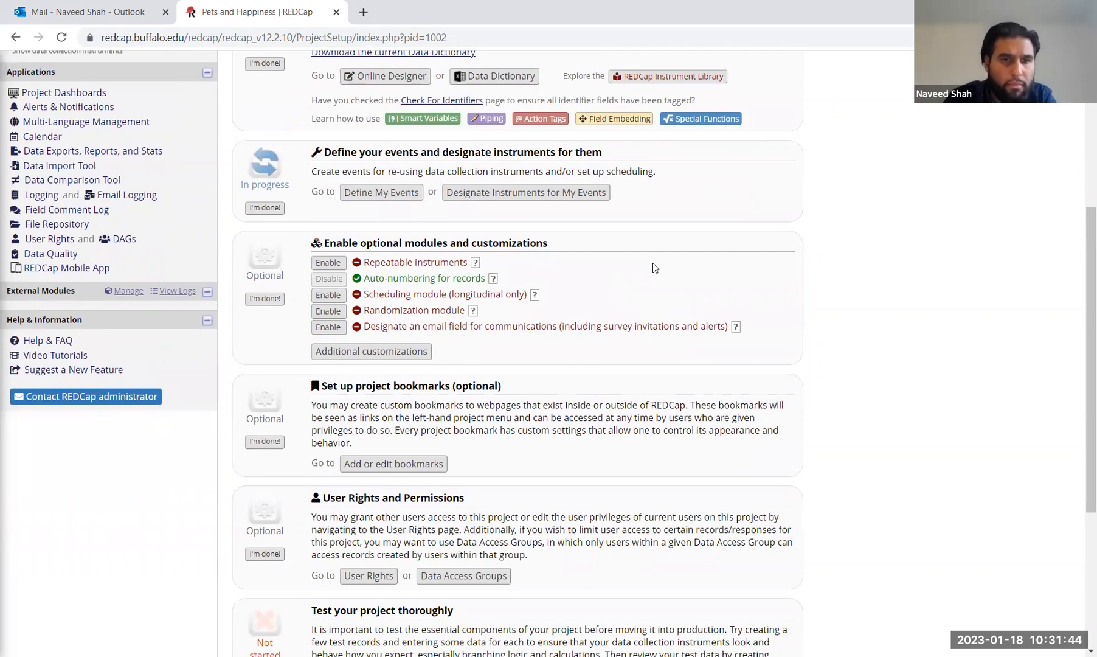
scroll(652, 263, down, 4)
scroll(653, 263, up, 9)
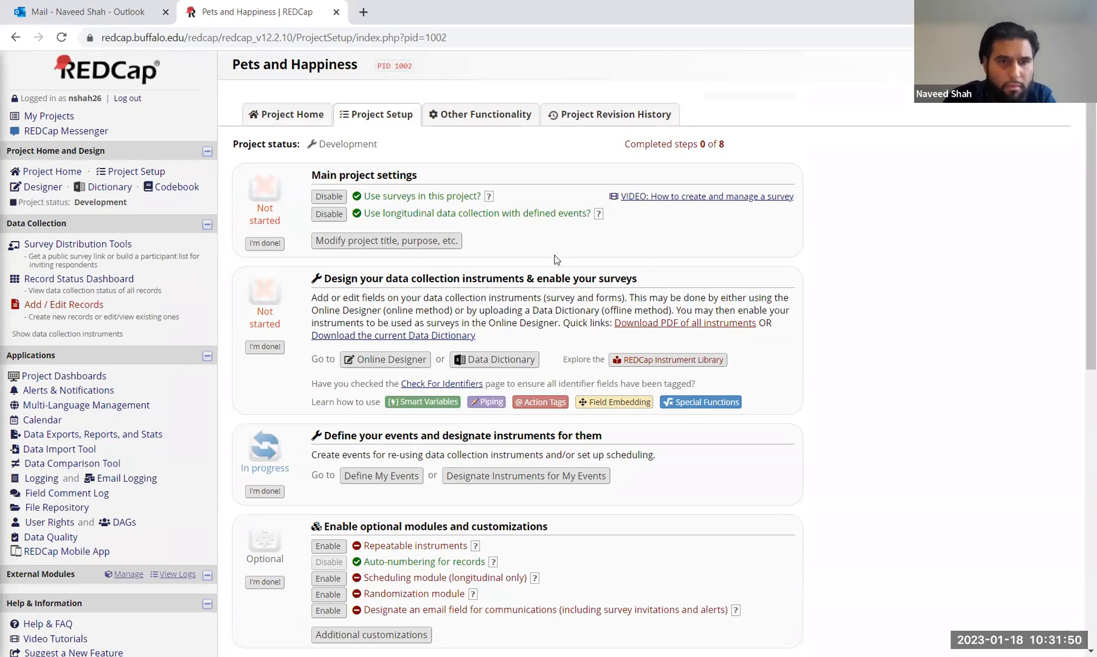
scroll(554, 260, down, 1)
scroll(554, 260, down, 1)
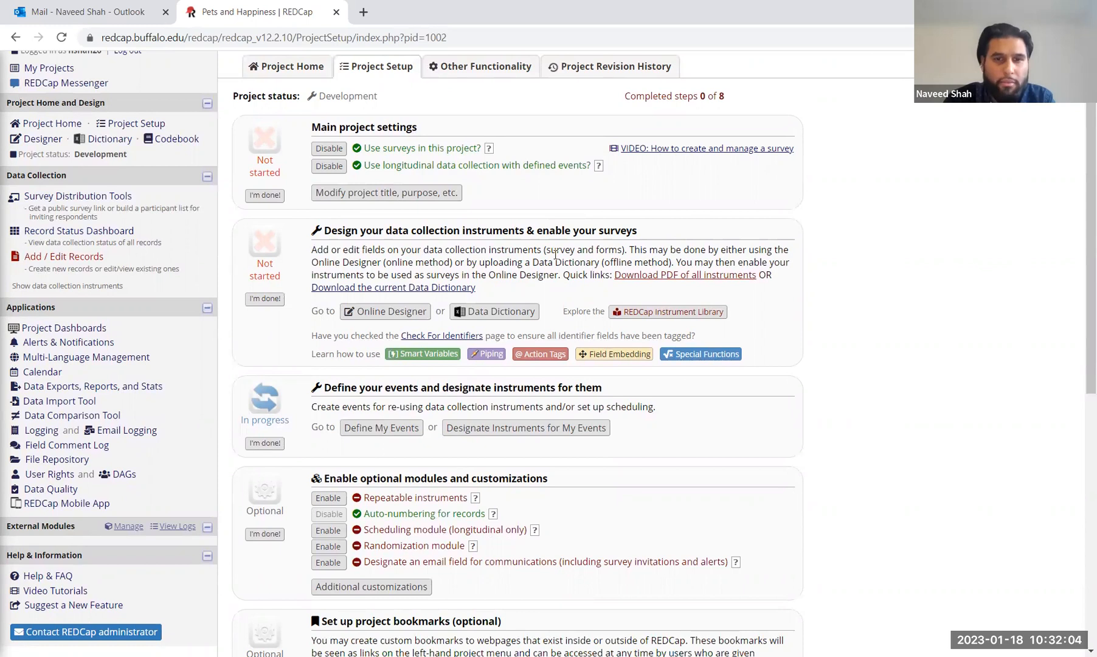
scroll(607, 478, down, 3)
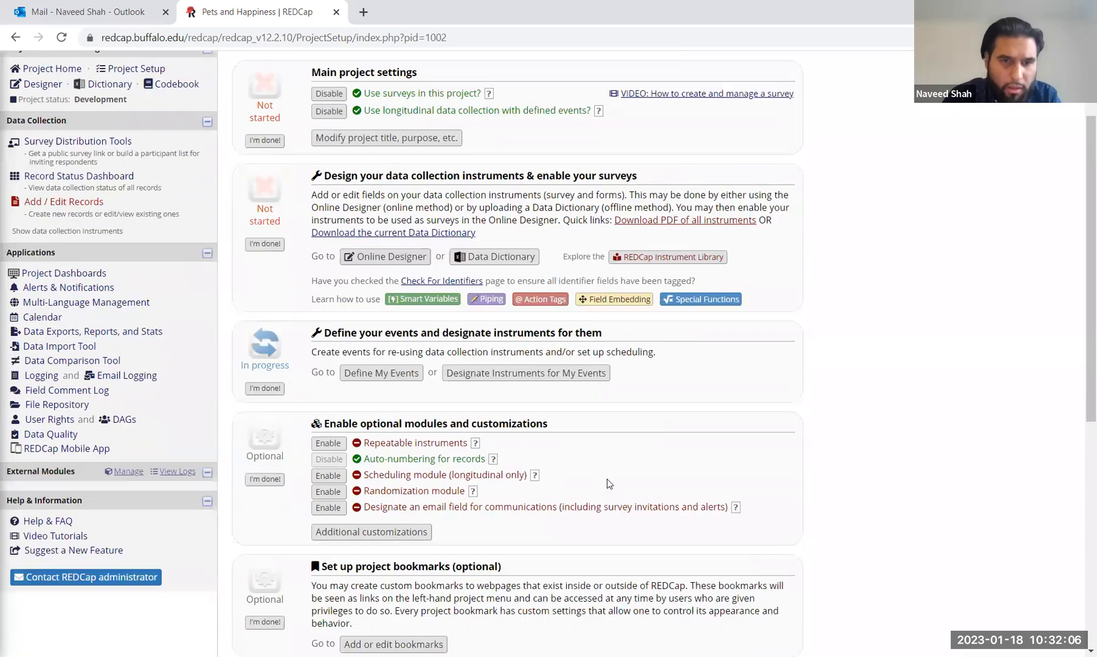
click(329, 355)
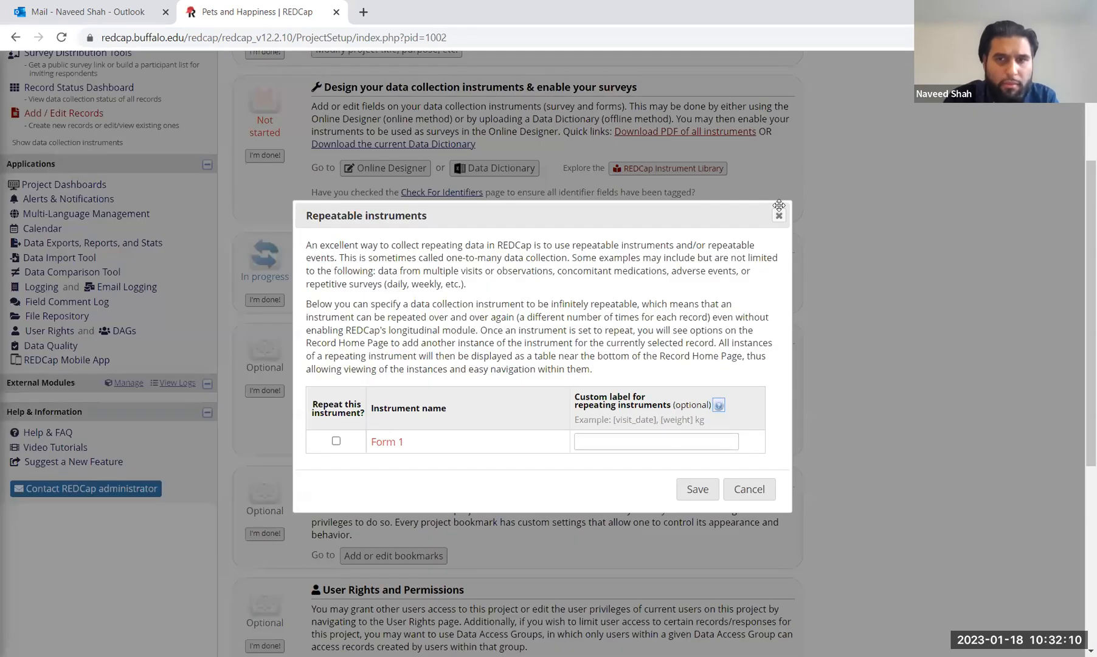
click(779, 215)
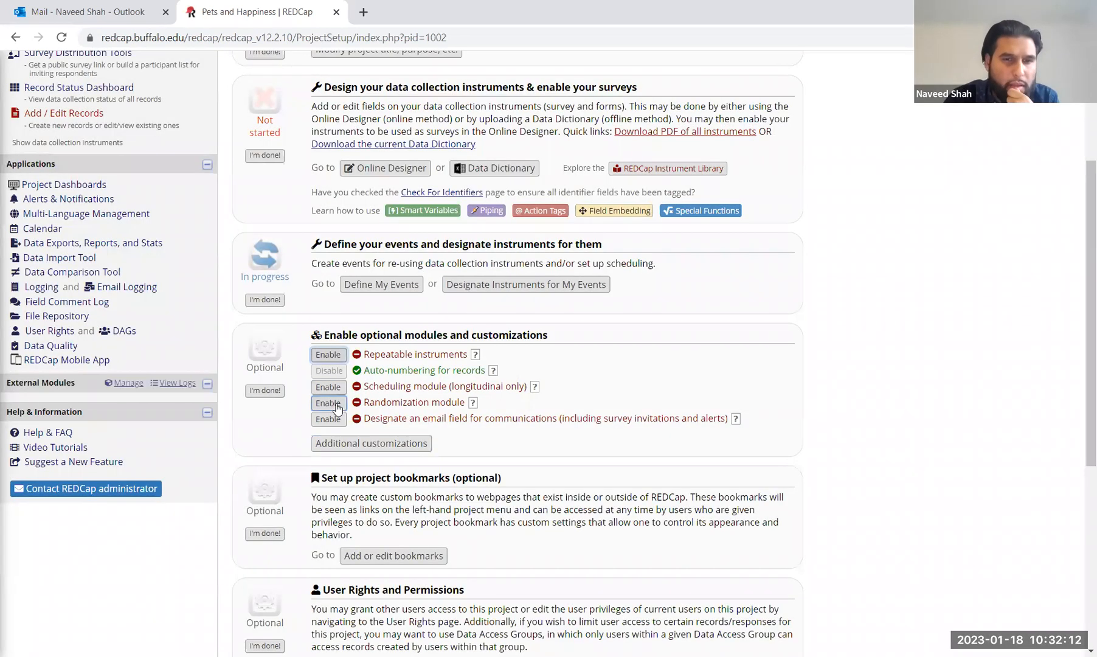
Step: Go to Data Exports, Reports, and Stats to view the All data and Selected instruments reports
scroll(382, 419, down, 3)
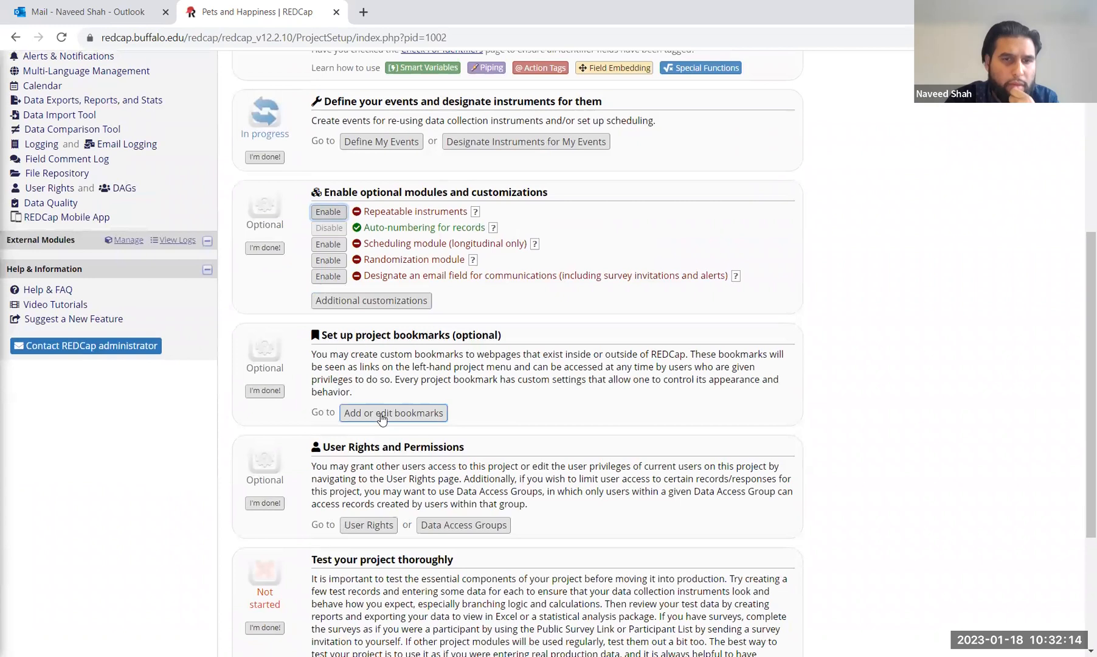
scroll(395, 353, down, 3)
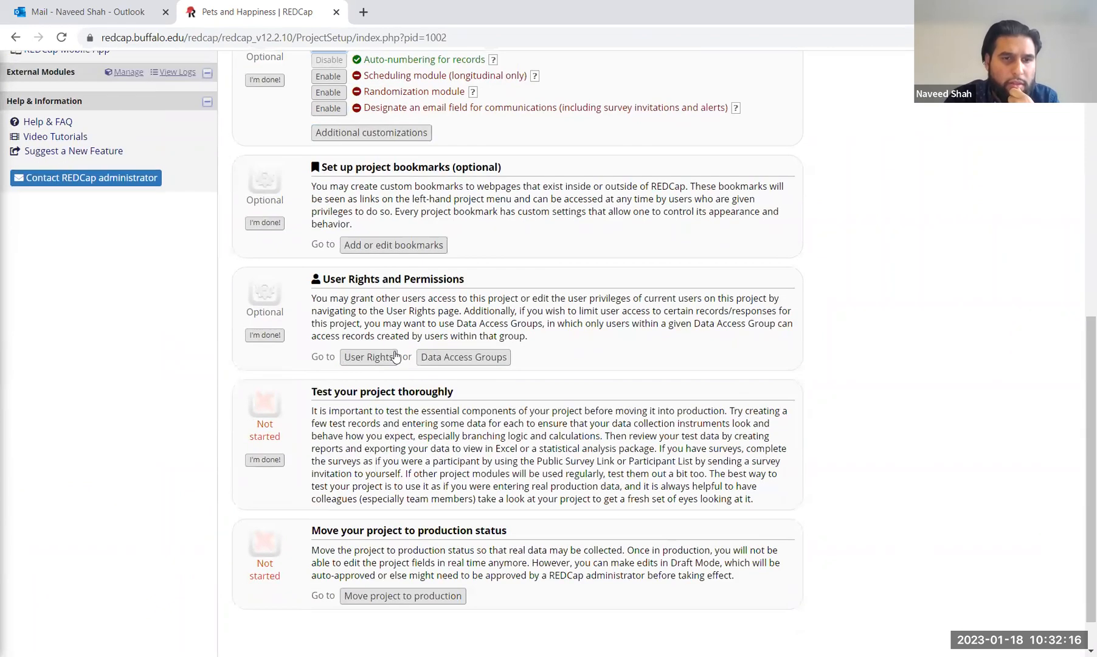
scroll(286, 192, up, 10)
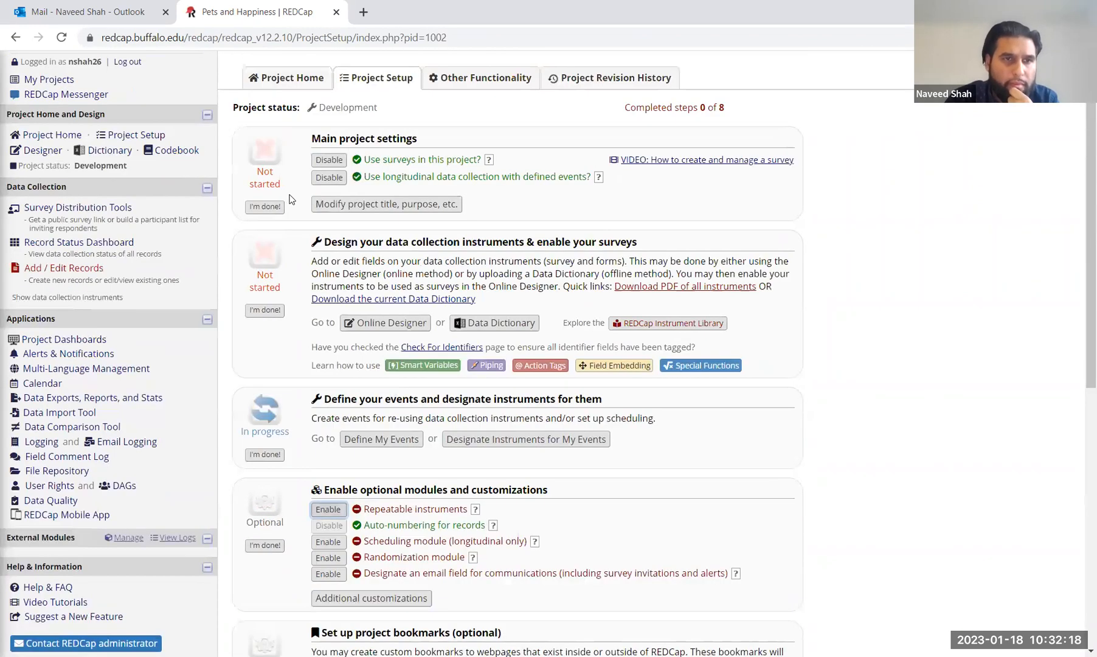
click(79, 400)
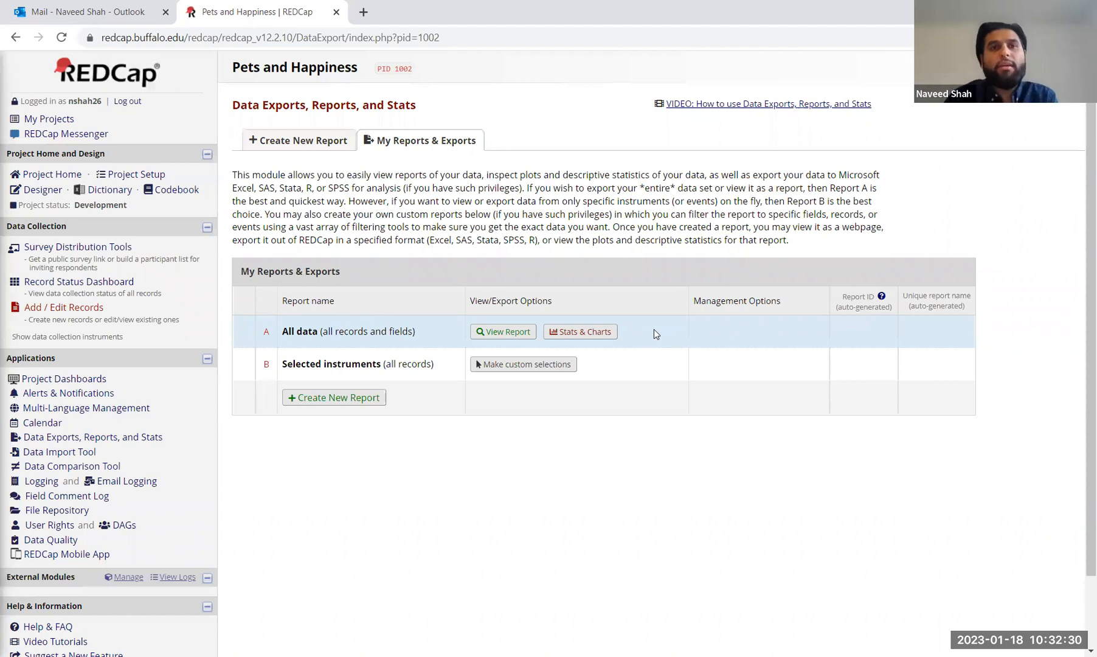
scroll(548, 340, down, 1)
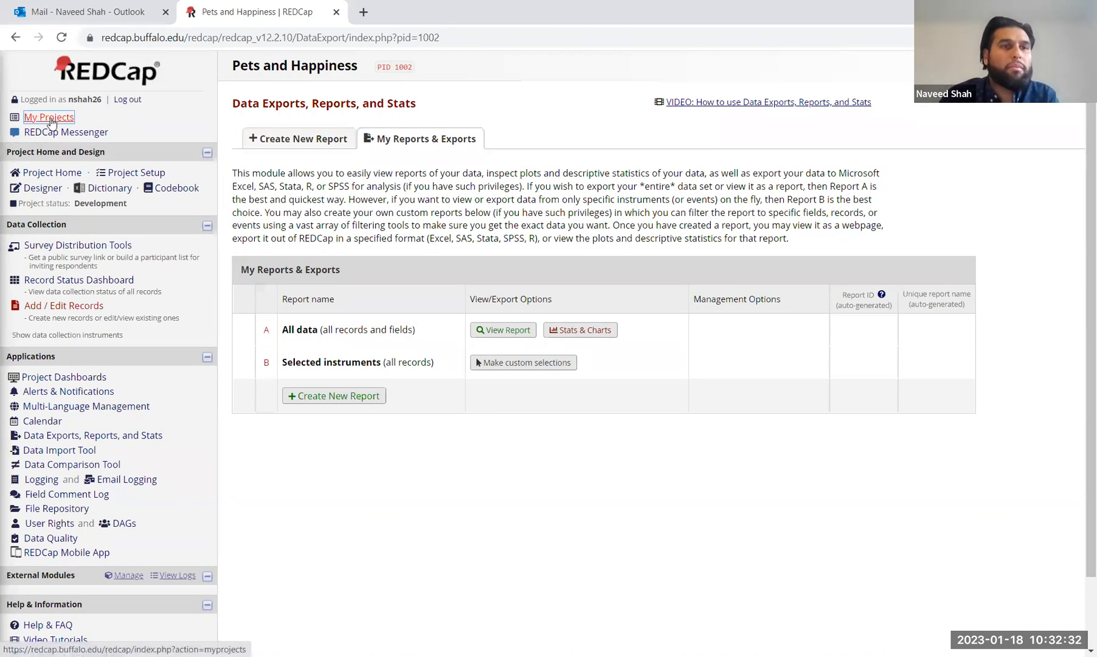
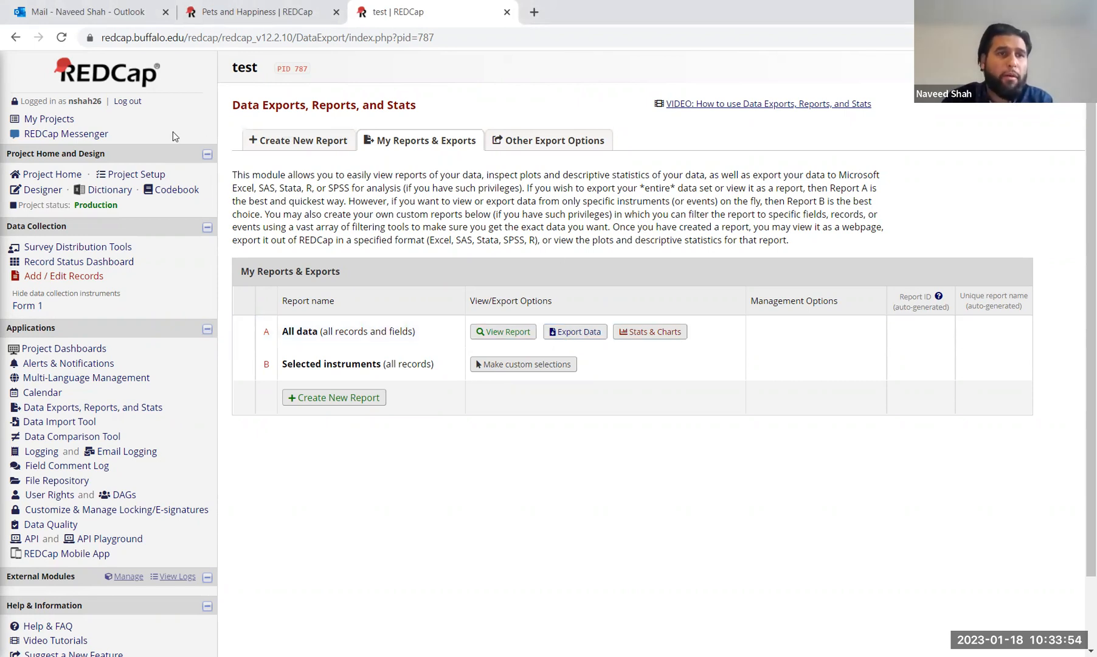
Step: Open the export settings for the All data report from Data Exports, Reports, and Stats
click(51, 174)
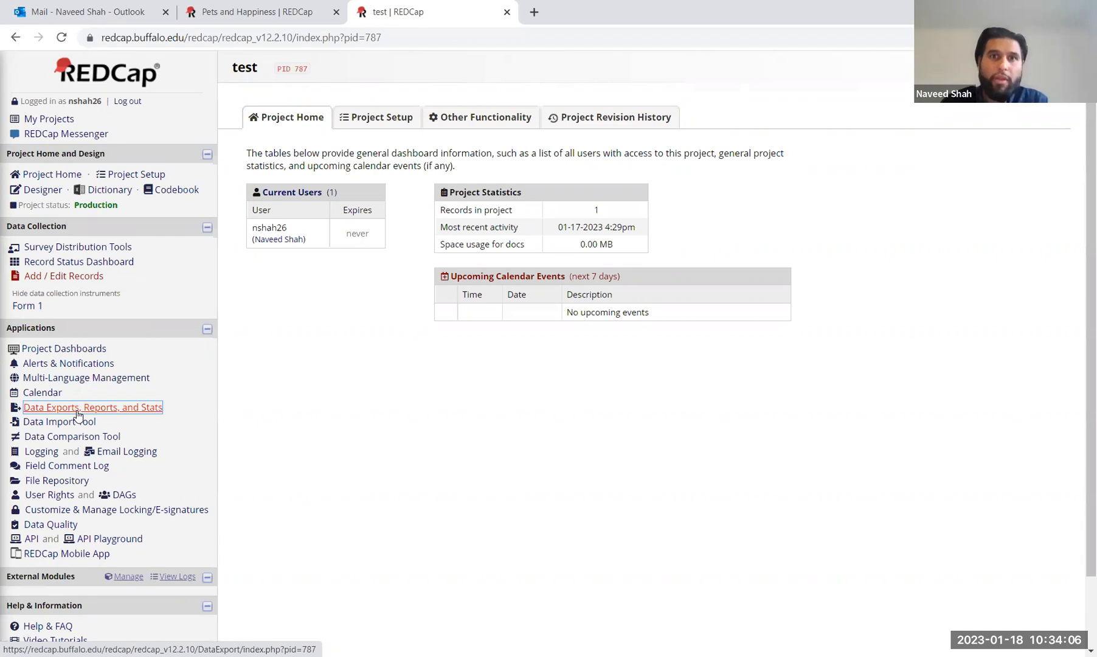
click(77, 414)
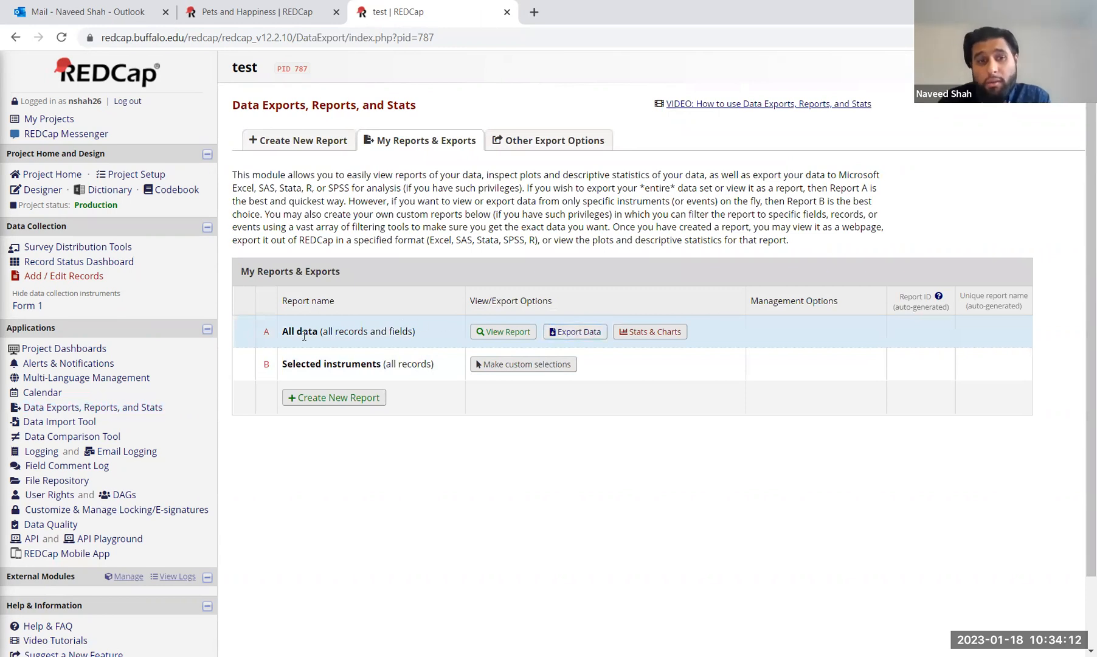
click(576, 334)
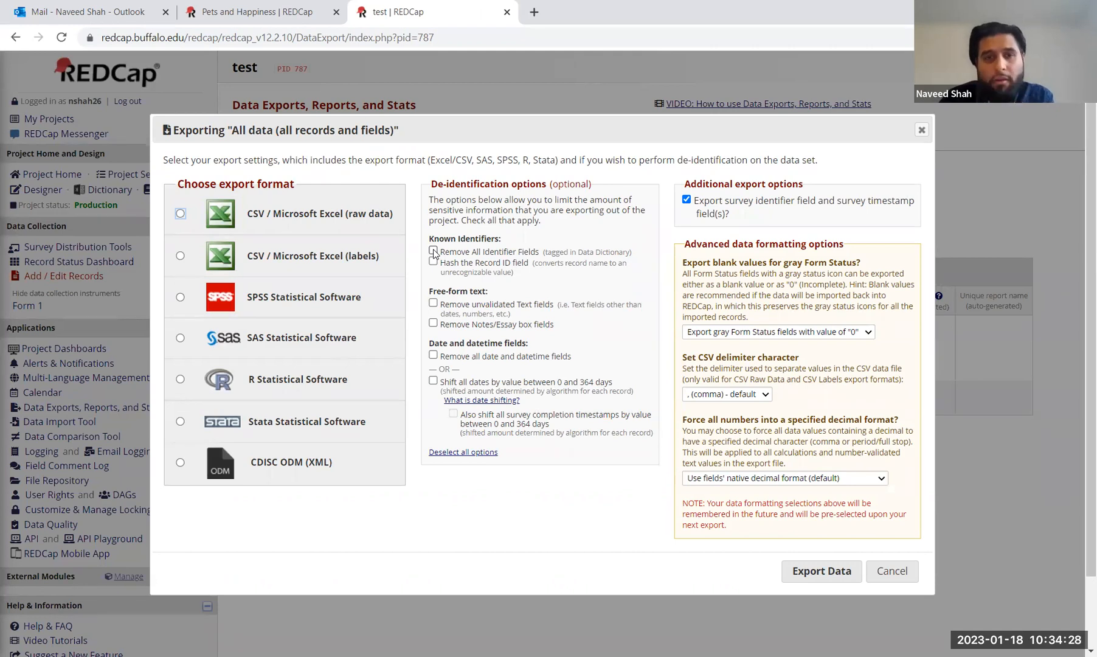
Step: Choose raw CSV export with all identifier fields removed, then move to the Pets and Happiness project
click(434, 252)
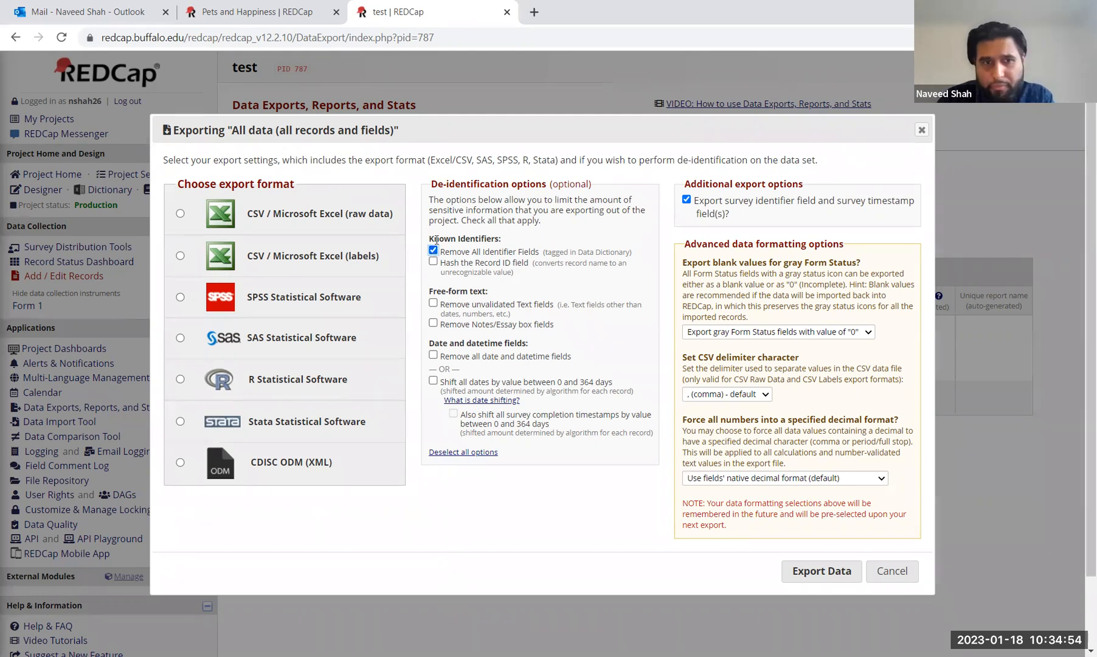
click(180, 214)
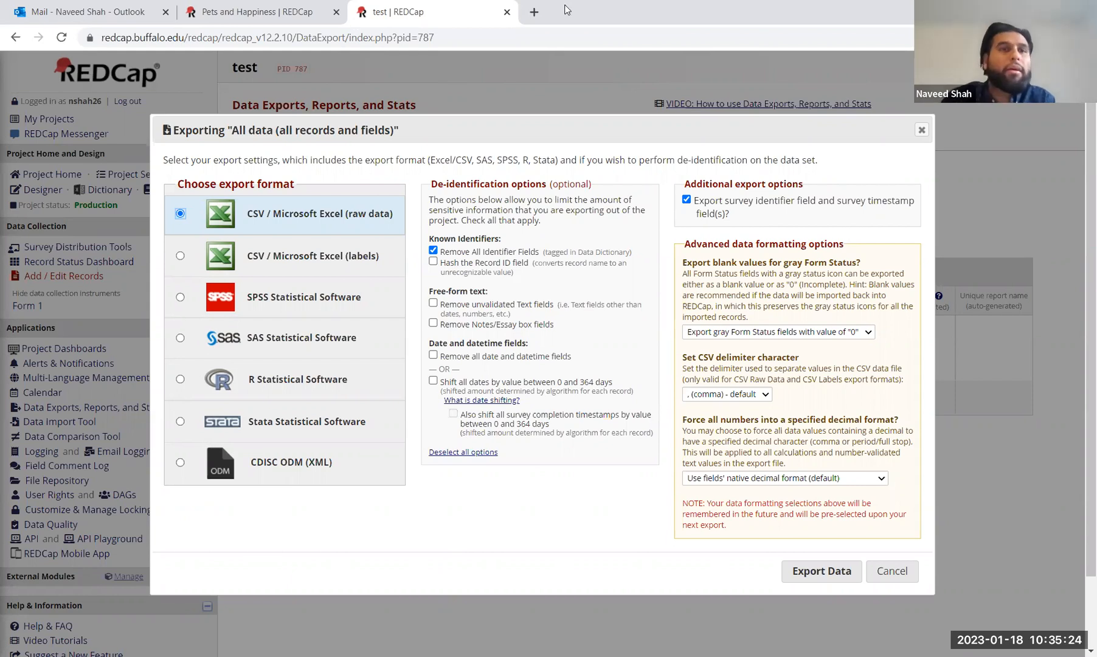
click(281, 13)
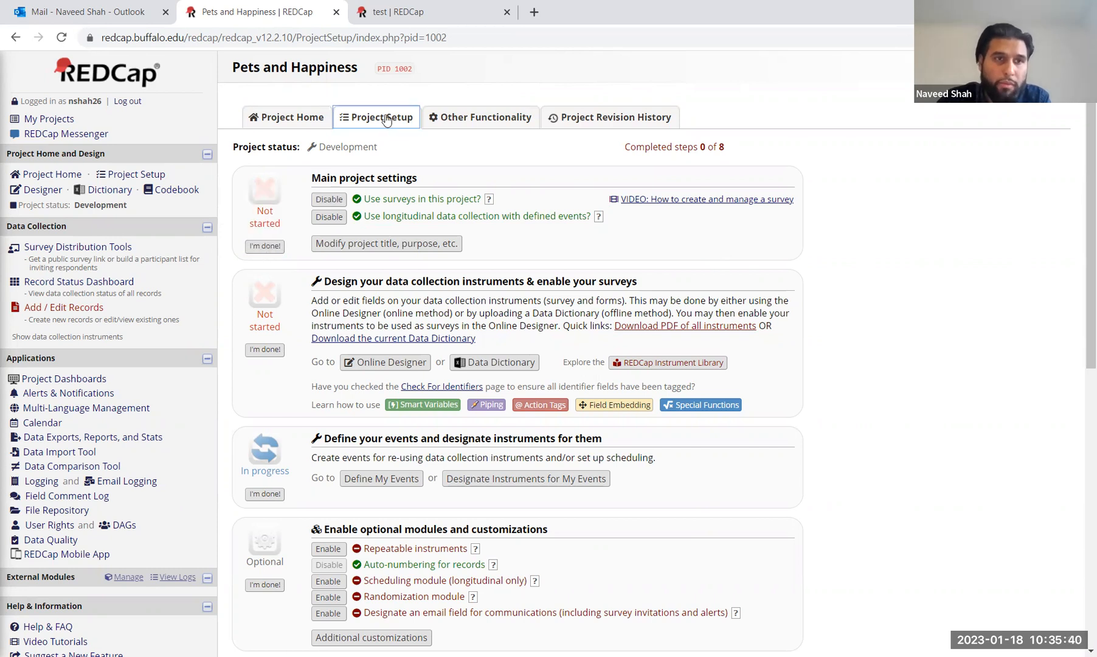
Step: Mark the main project settings, instrument design, events and optional modules steps as done
click(374, 119)
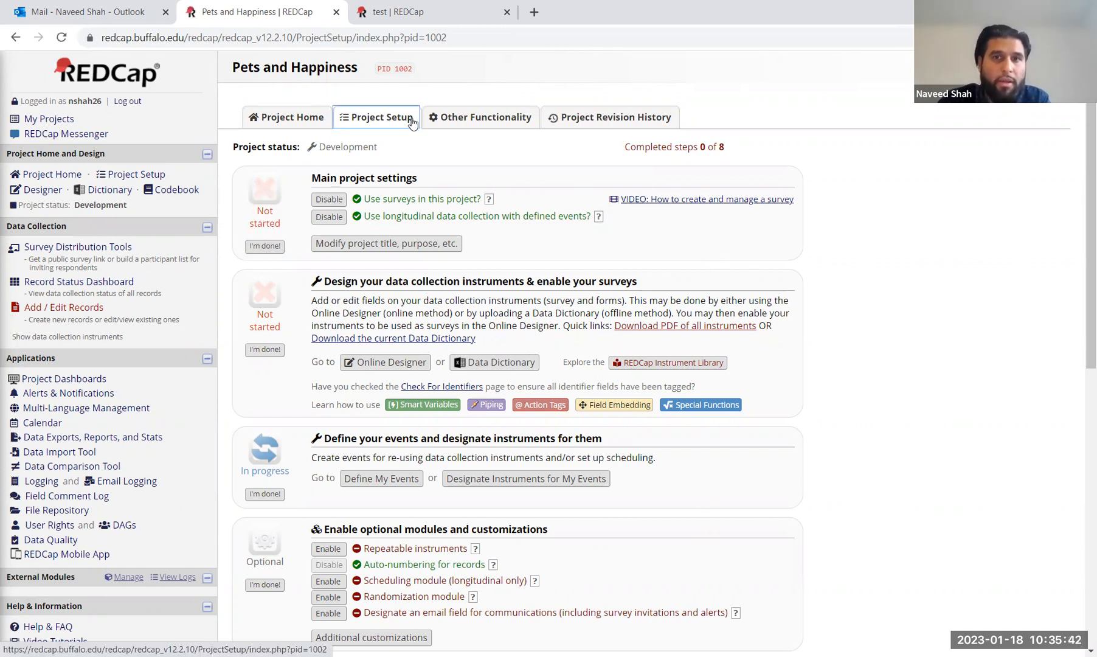
click(264, 246)
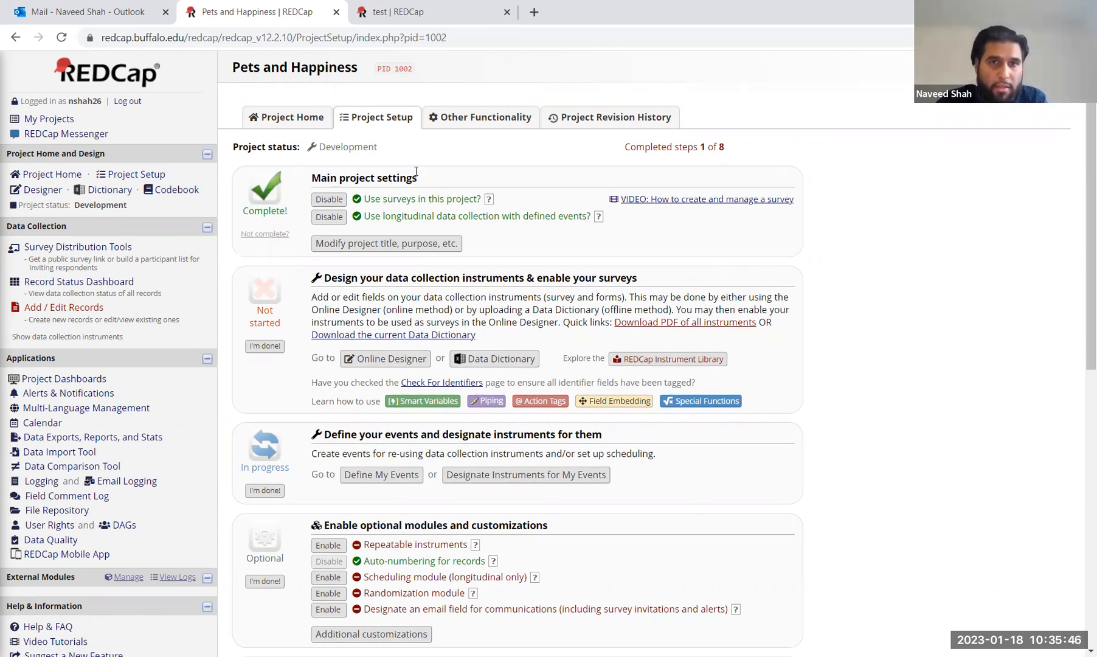
scroll(416, 171, down, 1)
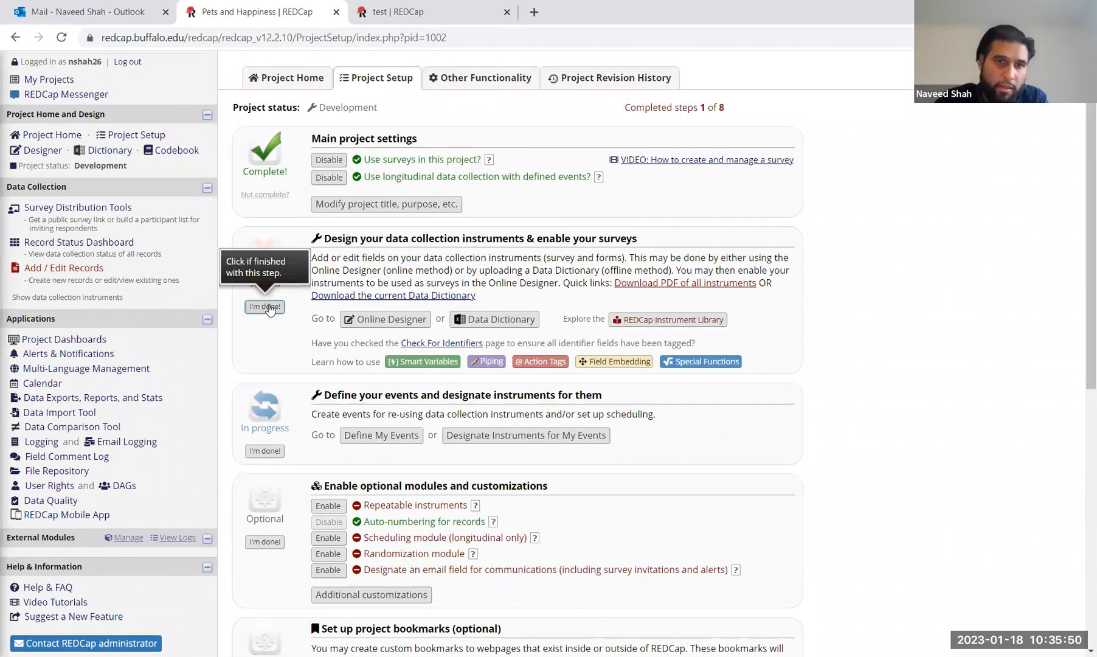
click(270, 308)
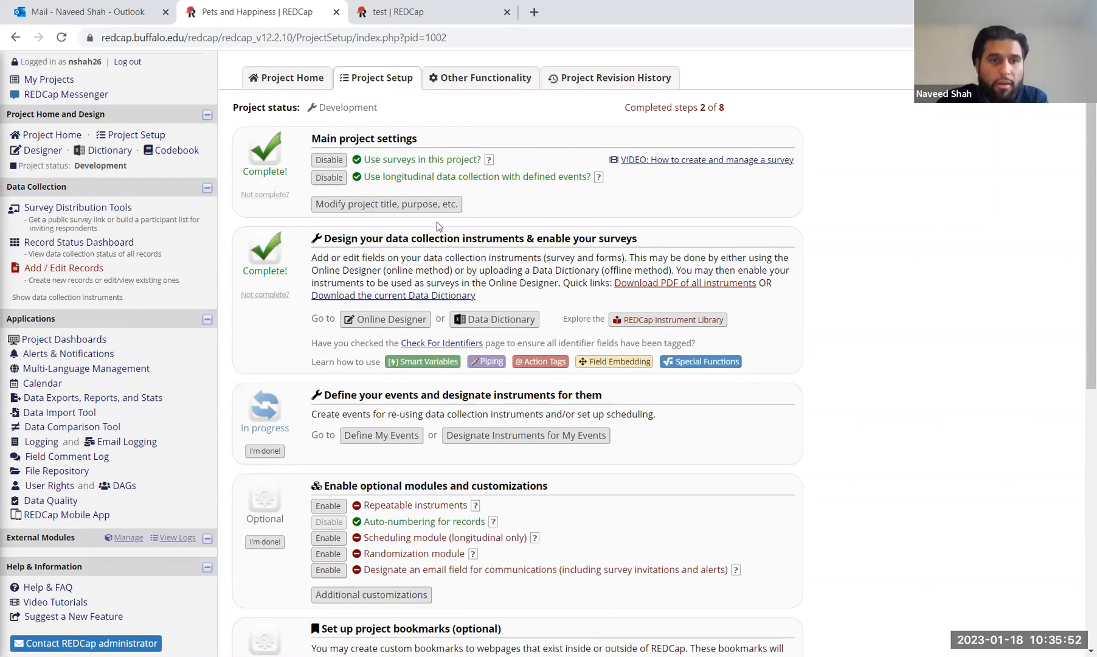
scroll(437, 227, down, 3)
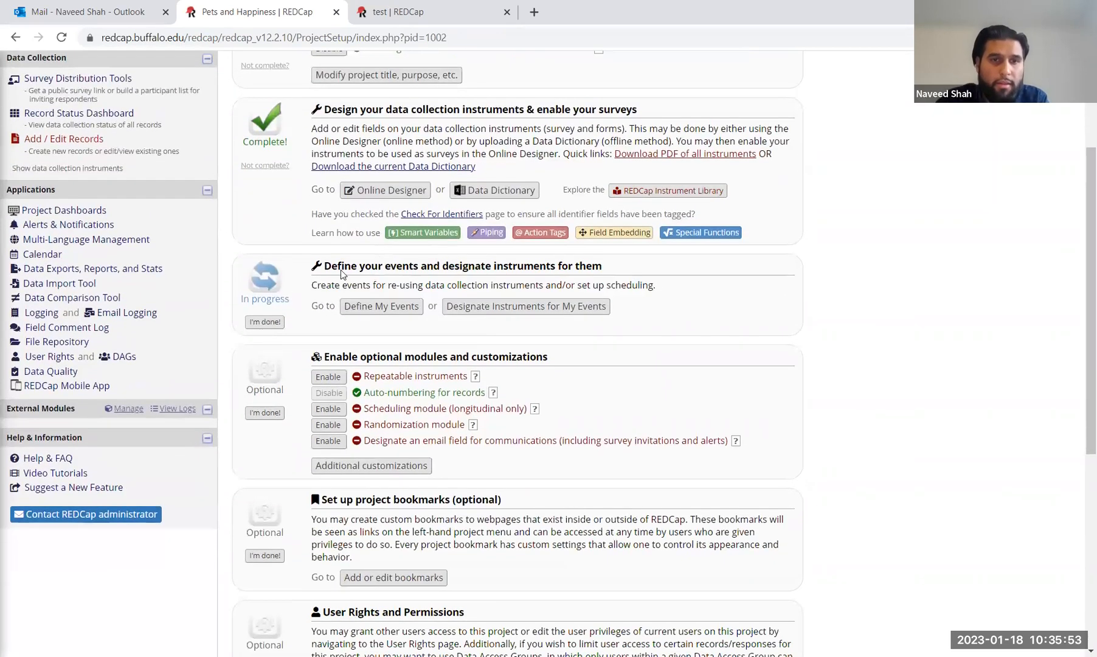
click(265, 321)
scroll(267, 329, down, 2)
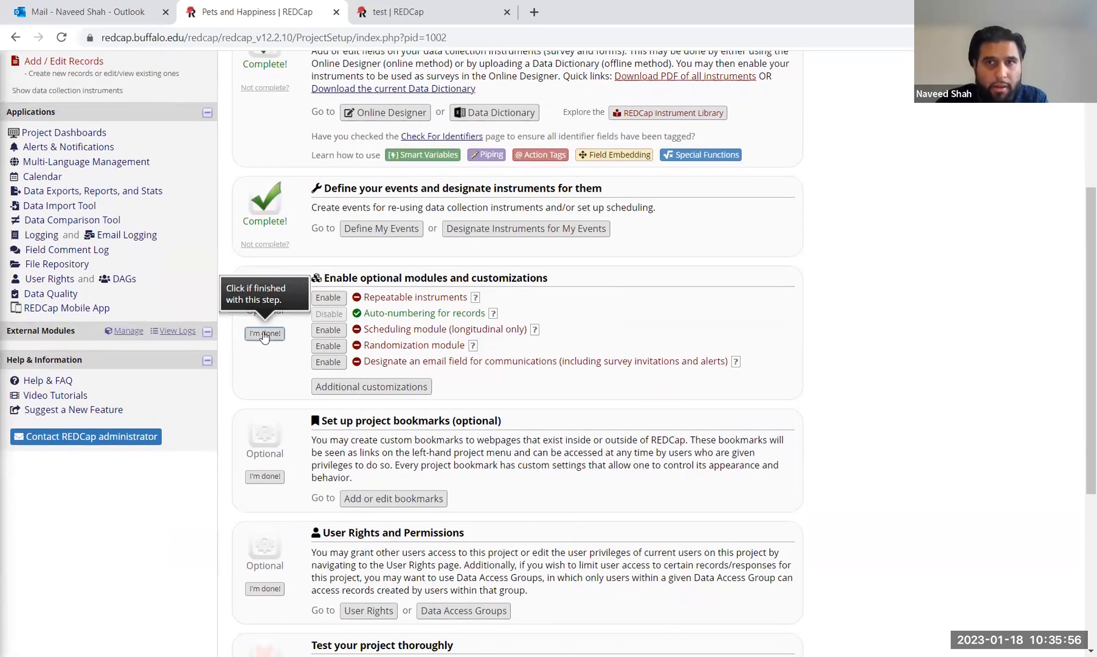
click(264, 334)
Step: Mark the project bookmarks, user rights and project testing steps as done
scroll(271, 478, down, 1)
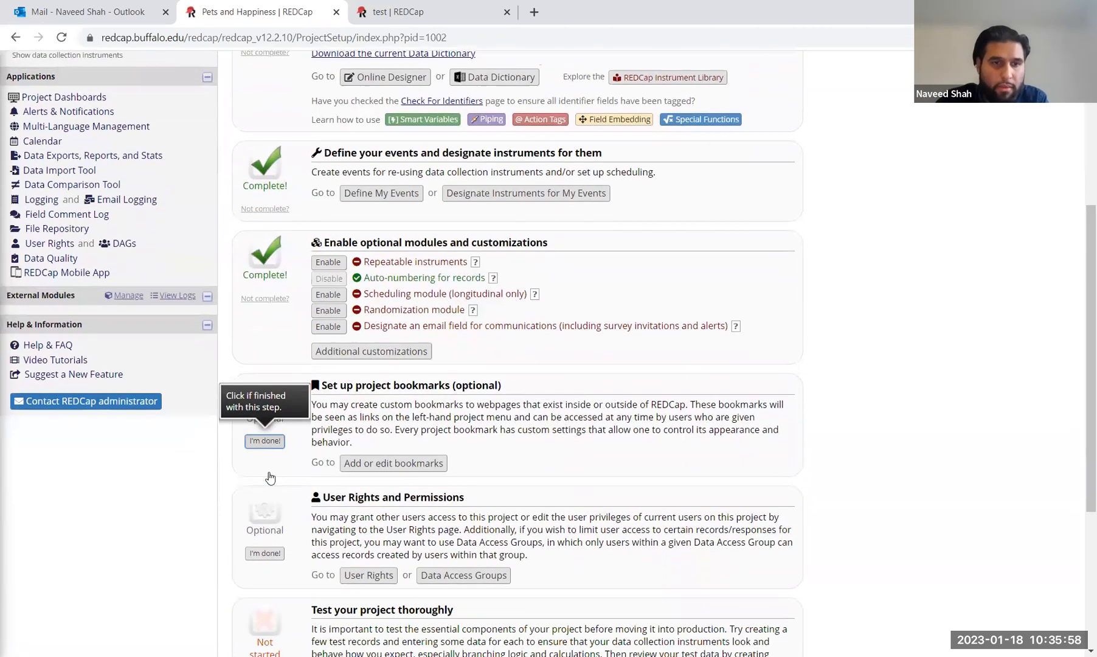
scroll(270, 478, down, 1)
click(265, 412)
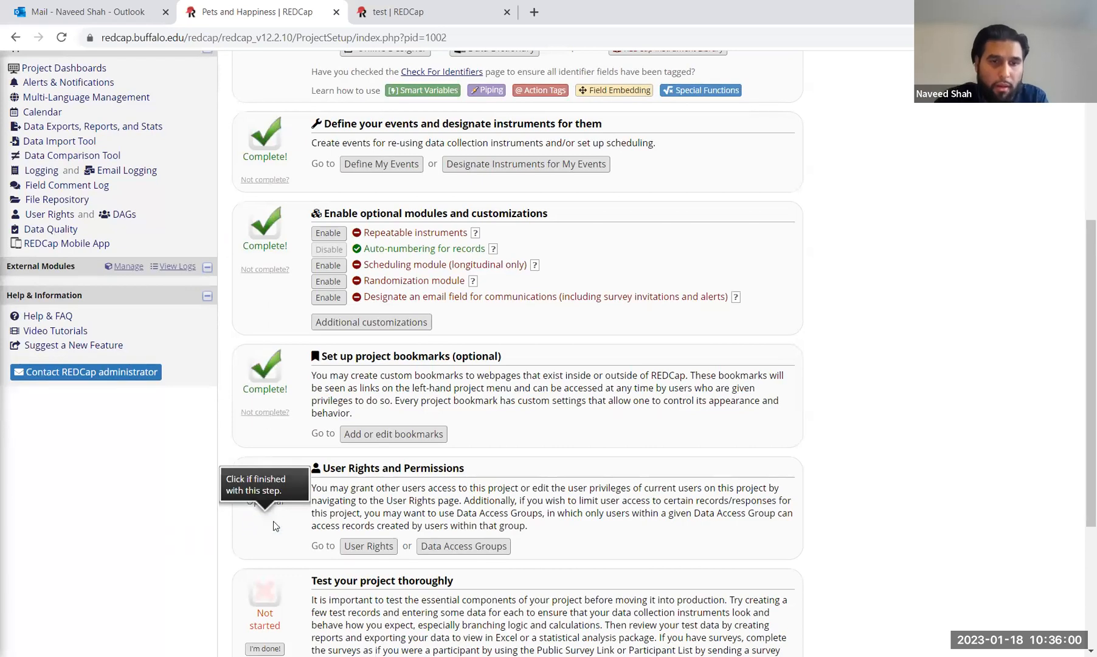
click(273, 524)
scroll(274, 525, down, 5)
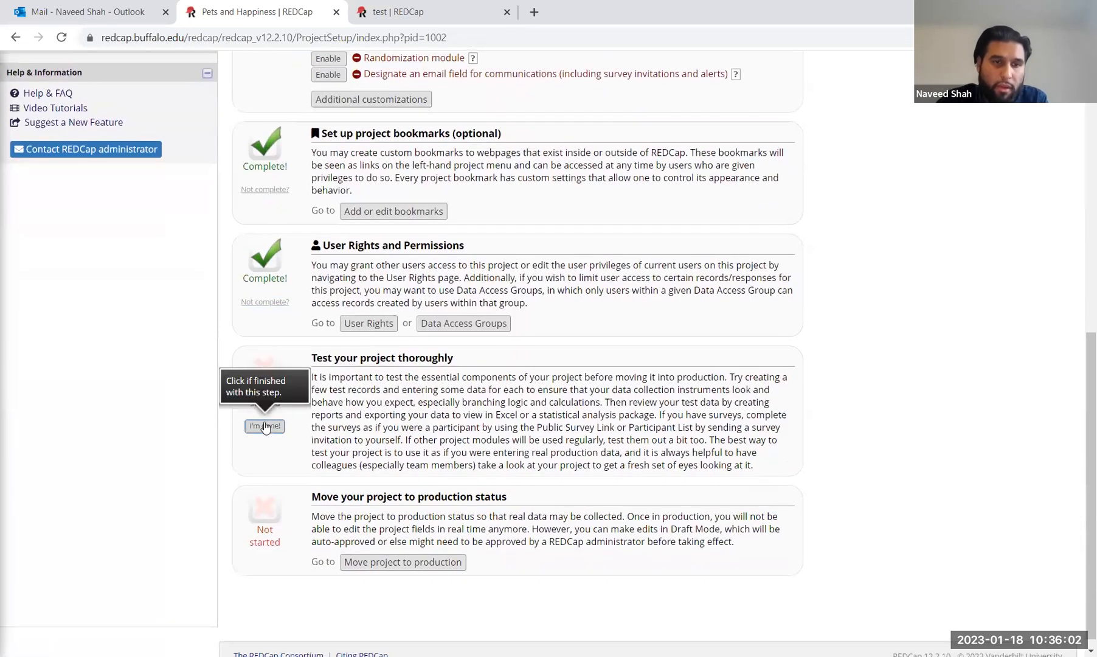
click(266, 426)
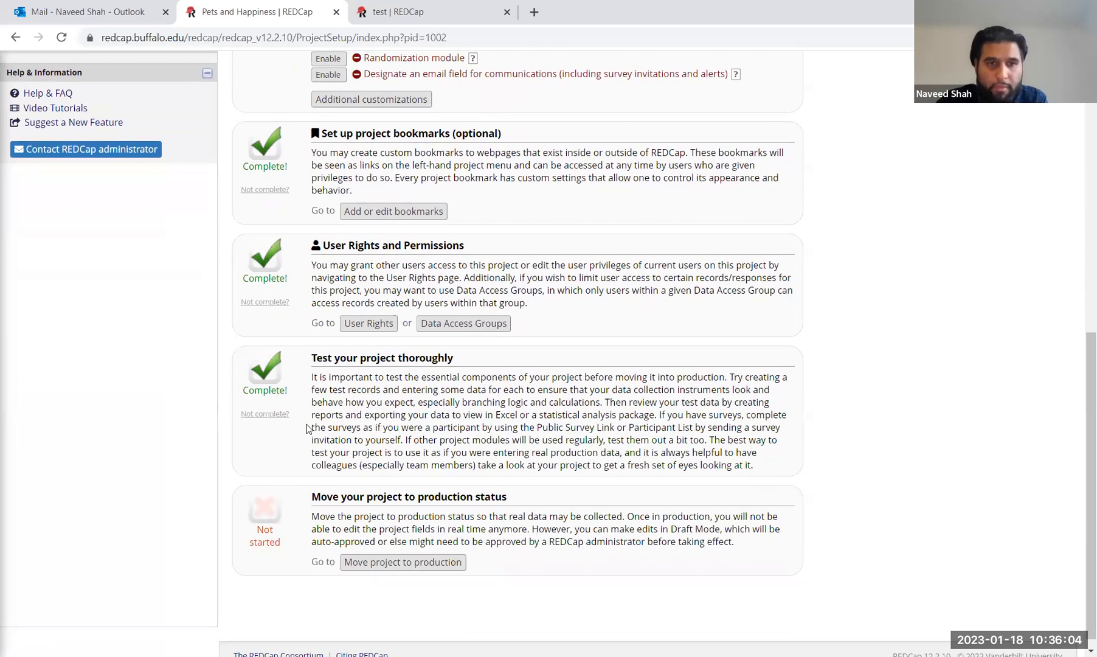
scroll(308, 428, down, 1)
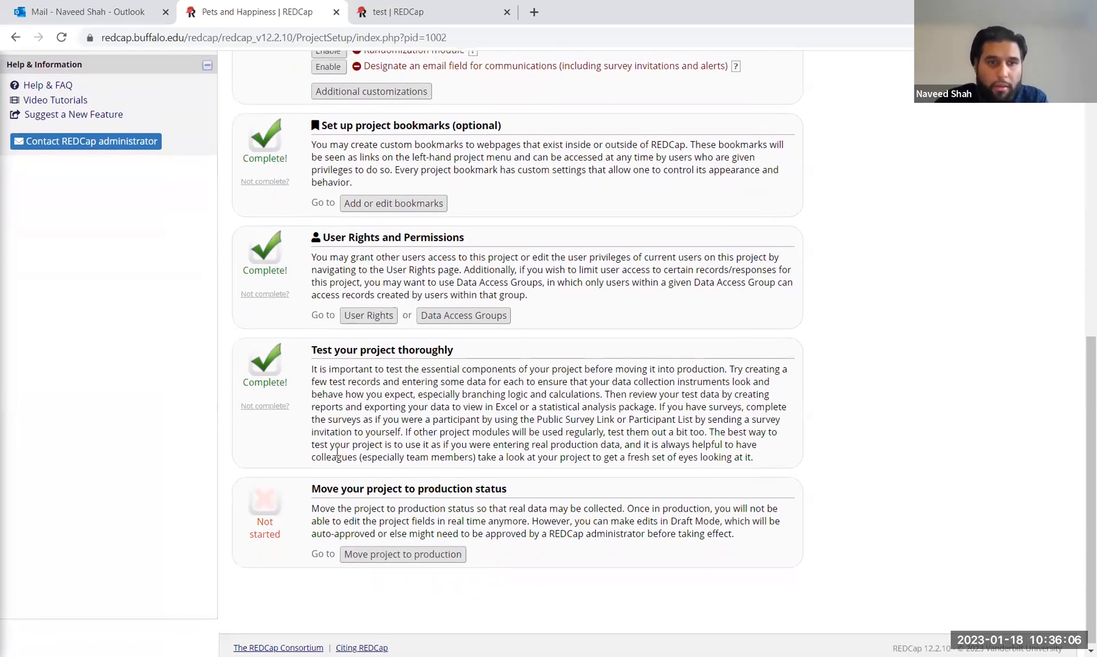
scroll(308, 426, up, 7)
scroll(310, 418, up, 2)
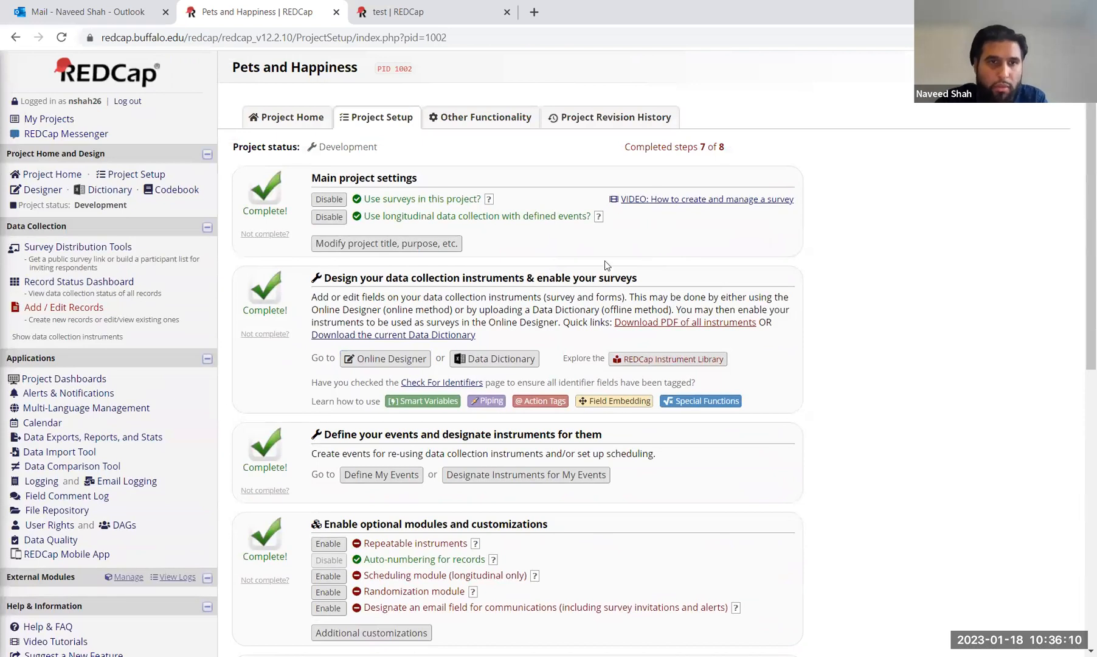
Step: Open the project title and purpose settings and close them without changes
click(408, 244)
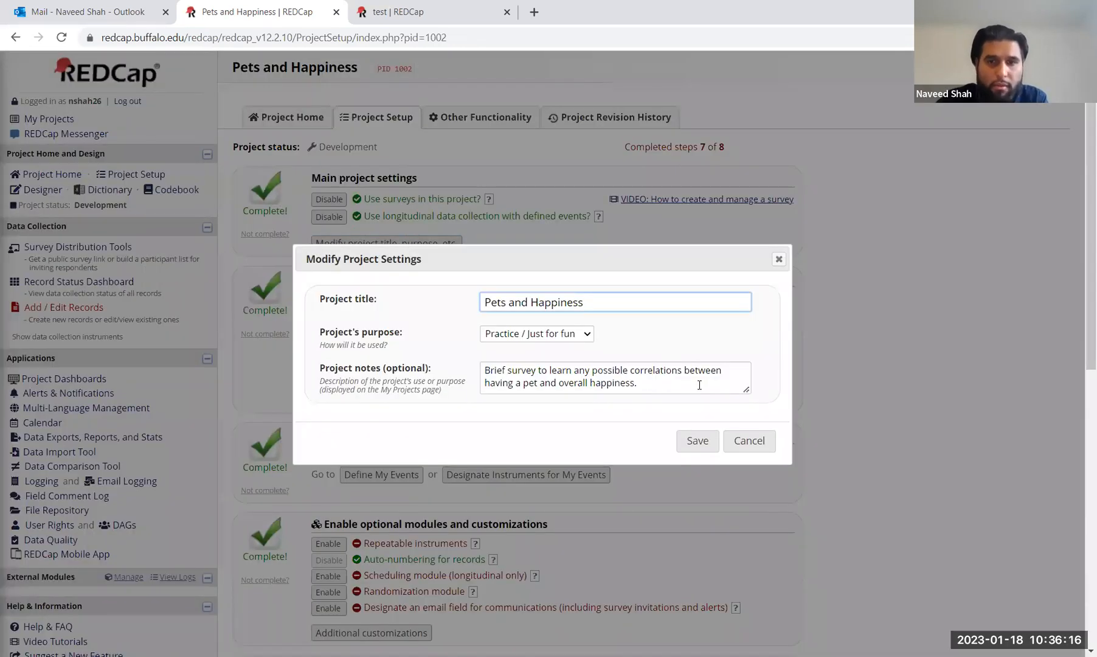
scroll(699, 384, down, 1)
click(779, 172)
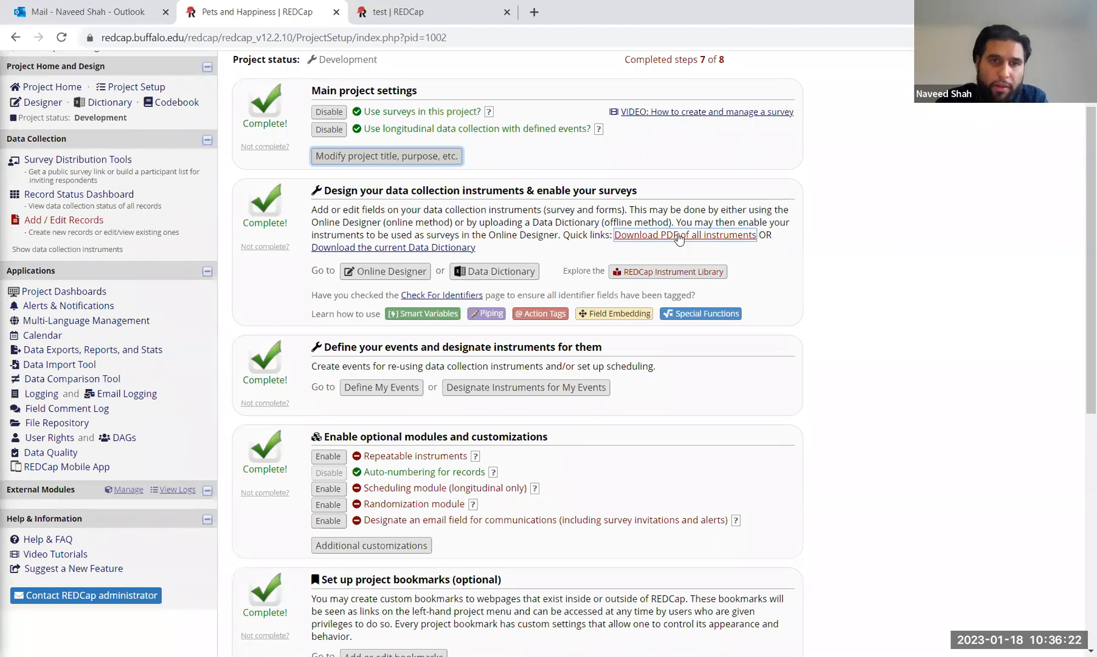
scroll(680, 237, up, 1)
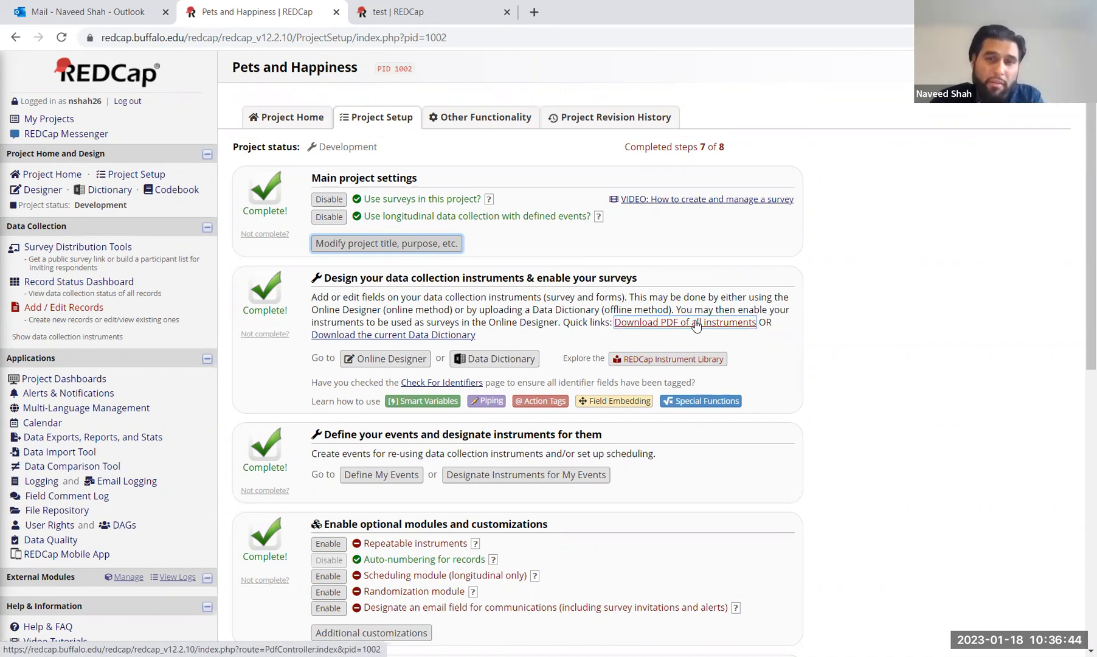
Step: Download a PDF of all instruments and scroll down to the production-status step
click(696, 322)
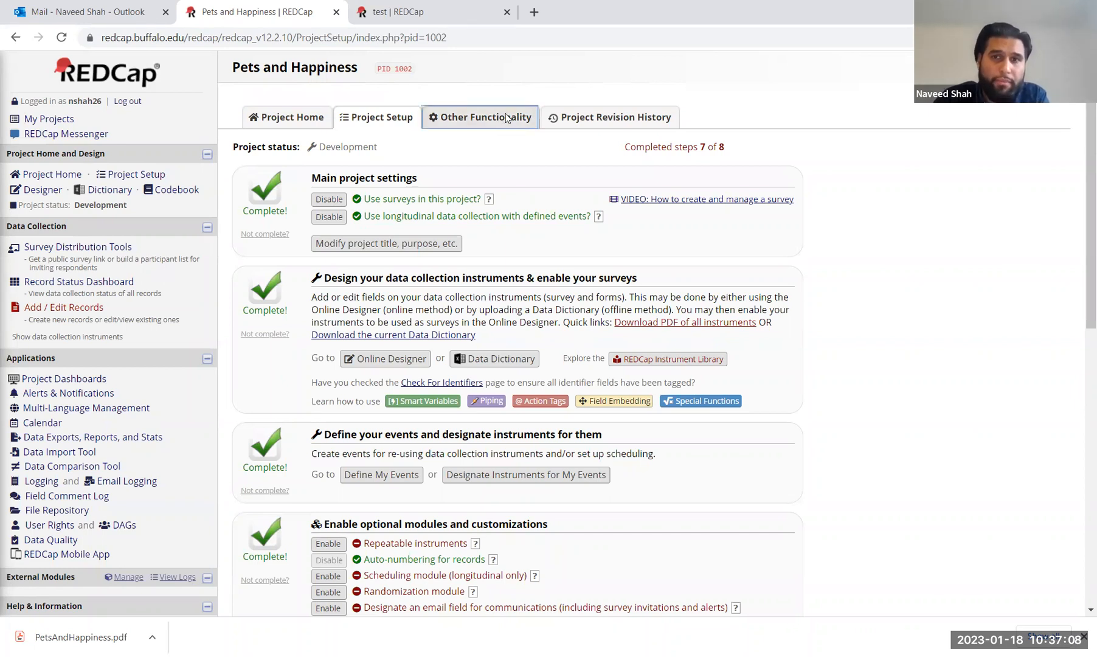
scroll(850, 308, down, 6)
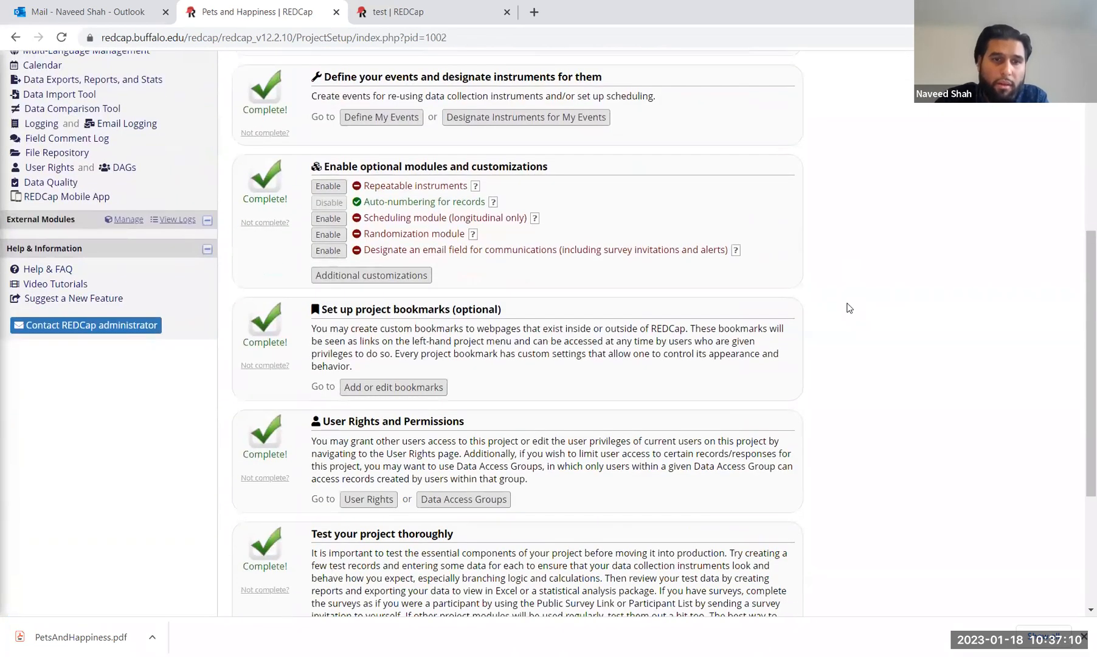
scroll(850, 308, down, 3)
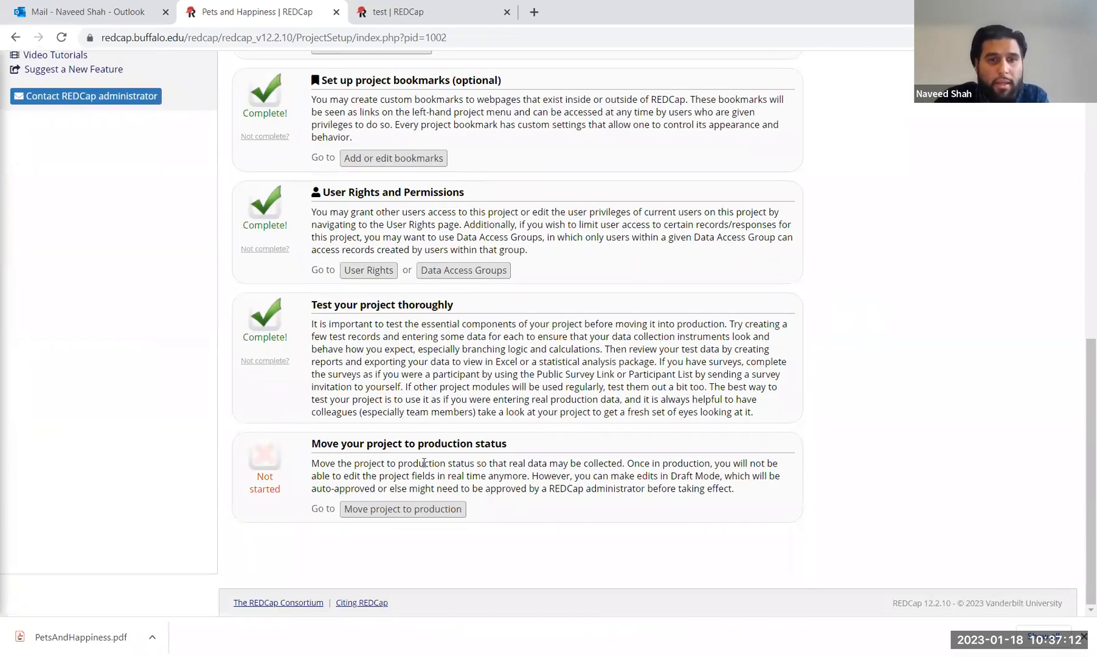
Step: Start the move to production, dismiss the first notice, then reopen the compliance notice
click(418, 510)
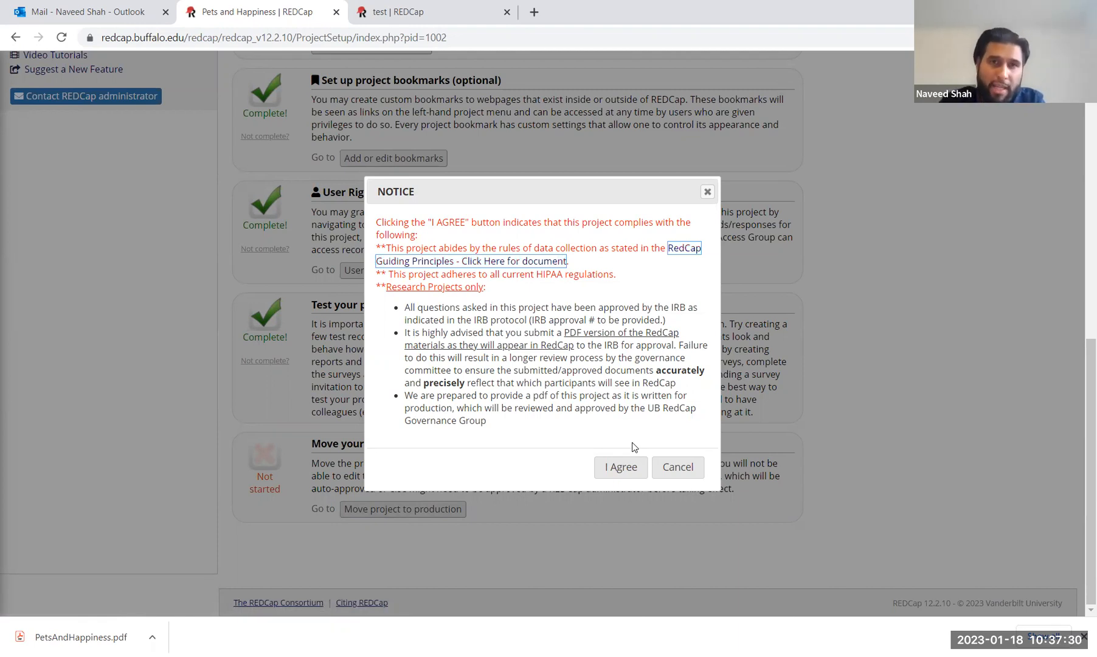
click(707, 191)
scroll(704, 204, up, 7)
scroll(705, 204, up, 3)
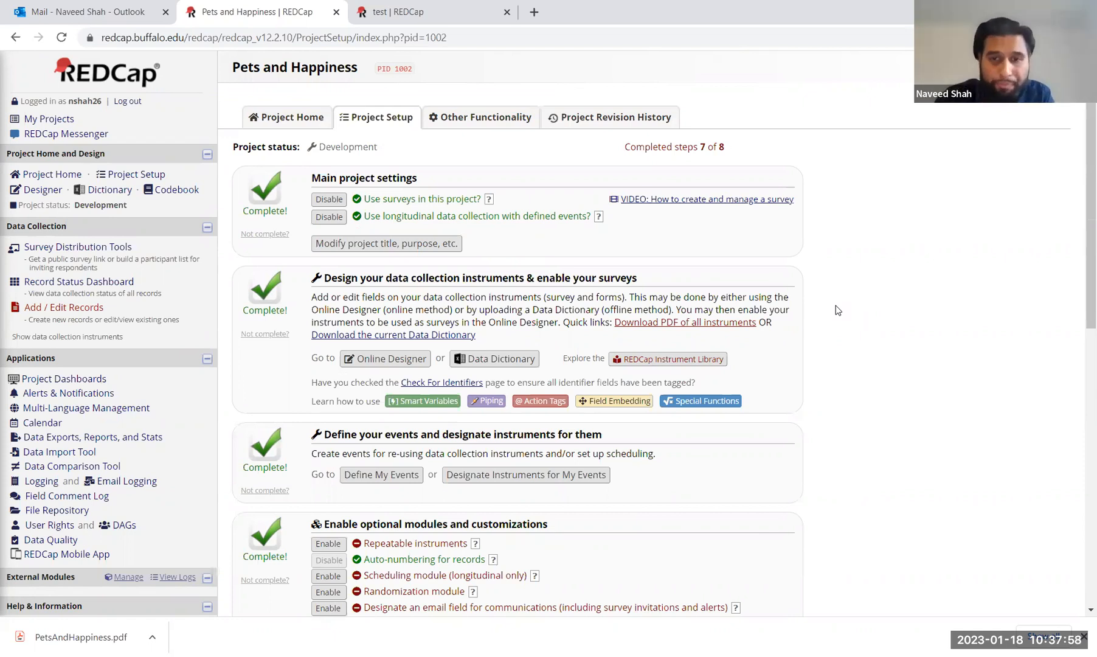
scroll(837, 310, down, 10)
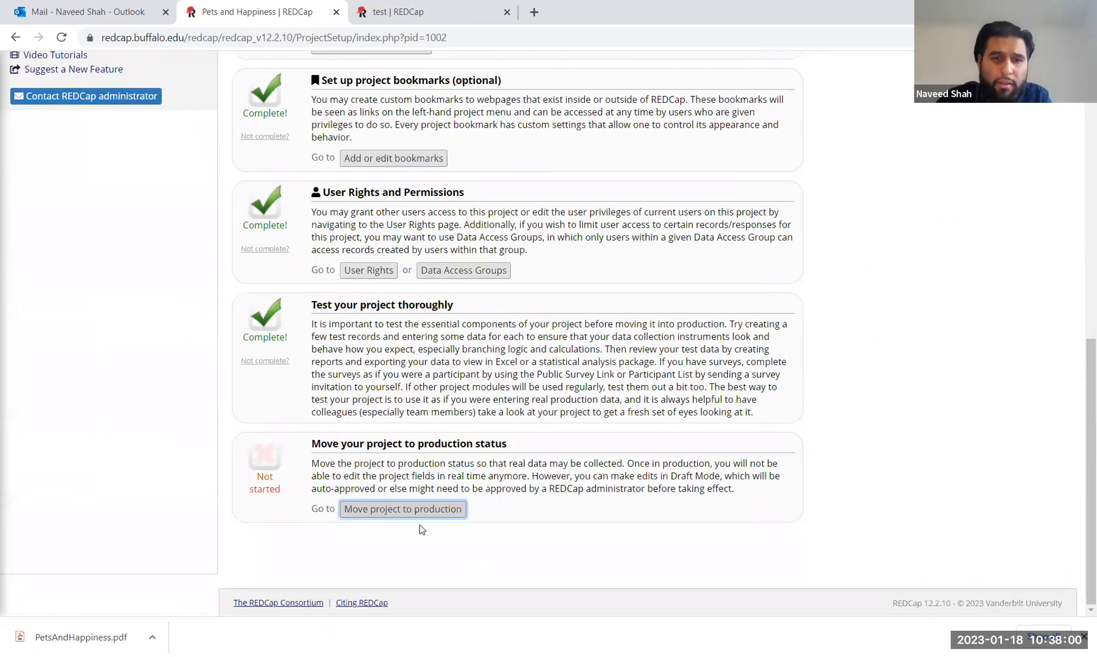
click(405, 511)
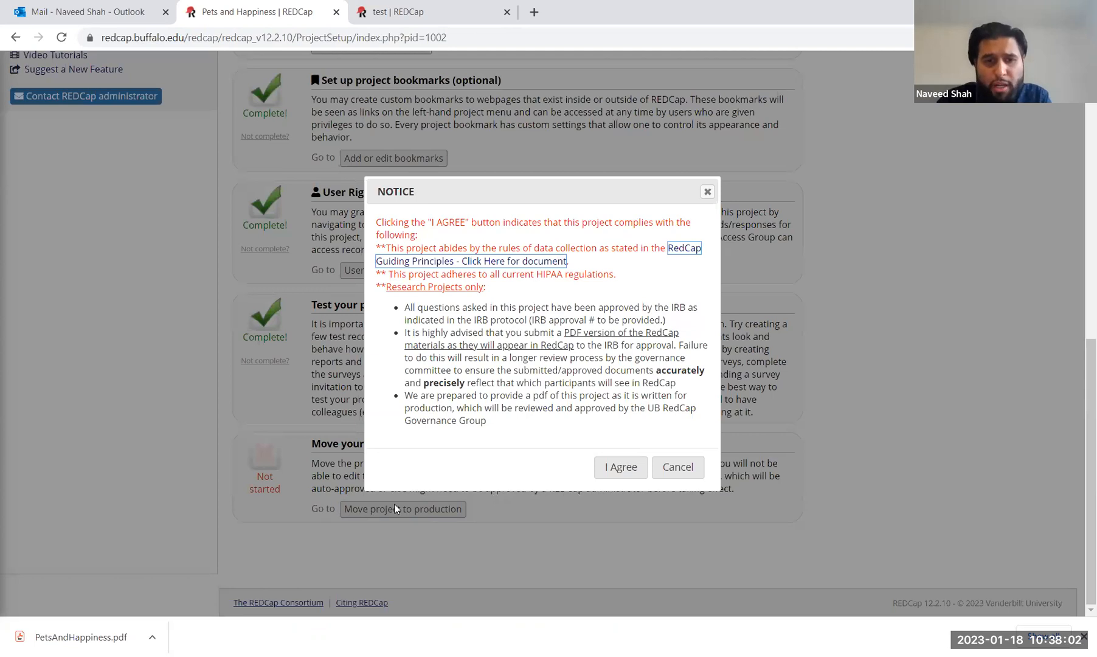
Step: Accept the notice, choose Delete ALL data, and request the admin move the project to production
click(619, 473)
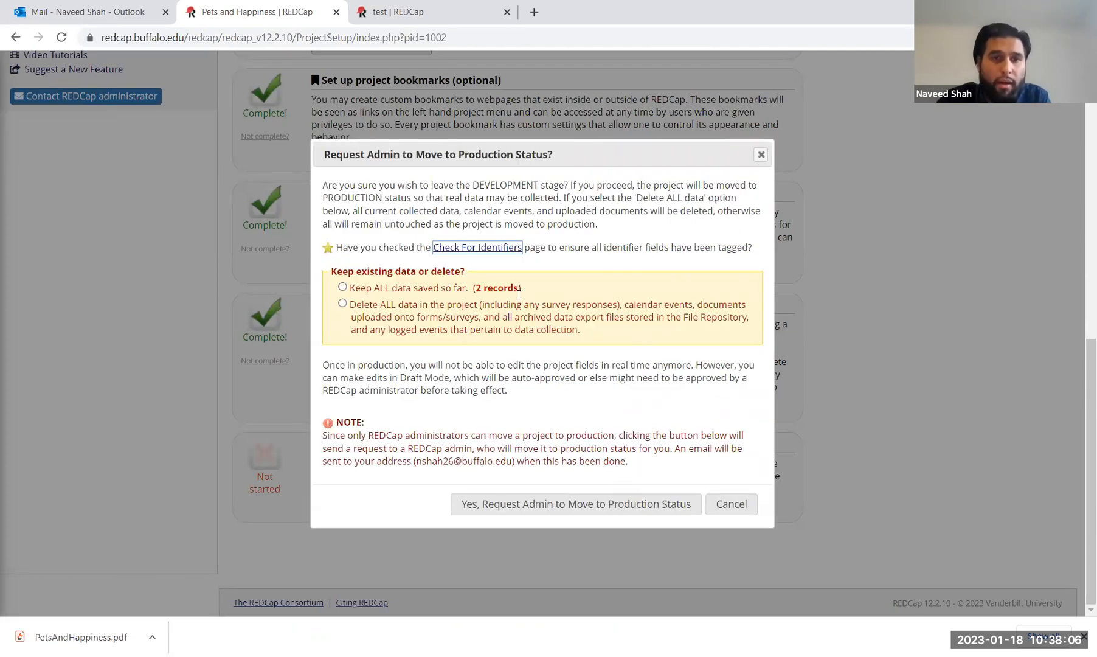
click(343, 304)
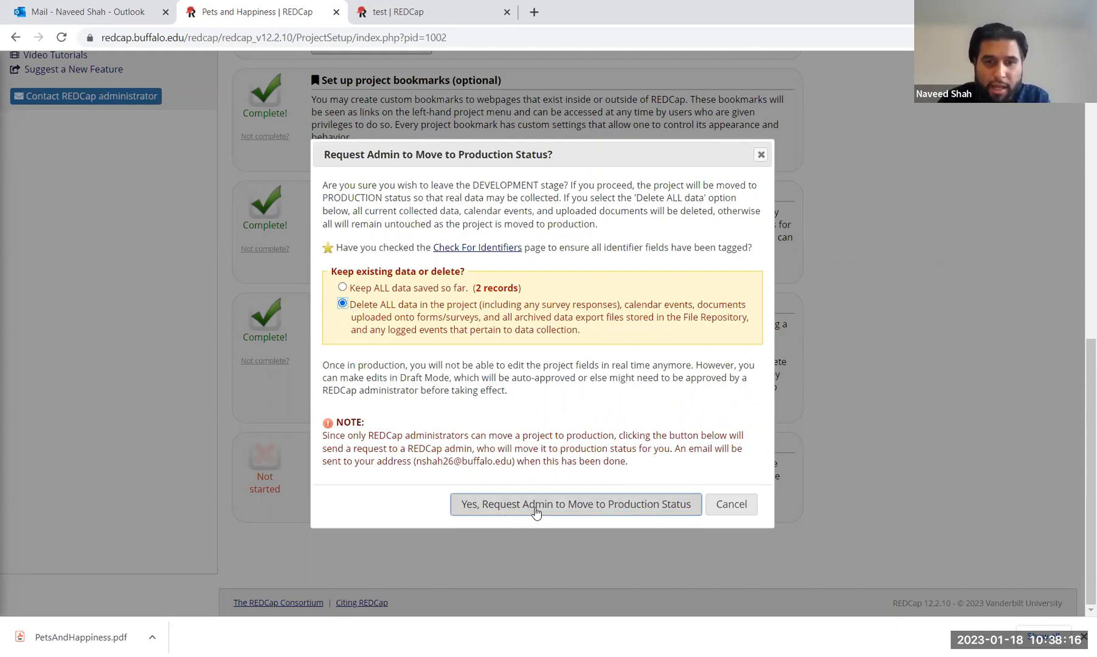
click(585, 513)
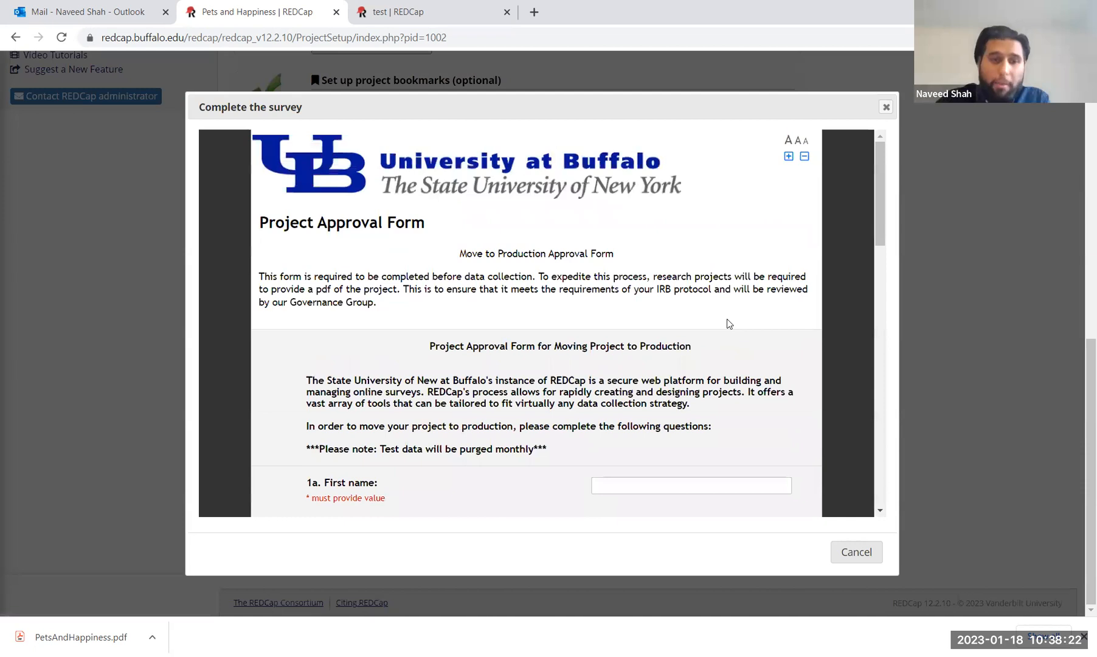
Step: Enter the requester's first and last name, UB Status Staff, and university e-mail address
scroll(728, 319, down, 3)
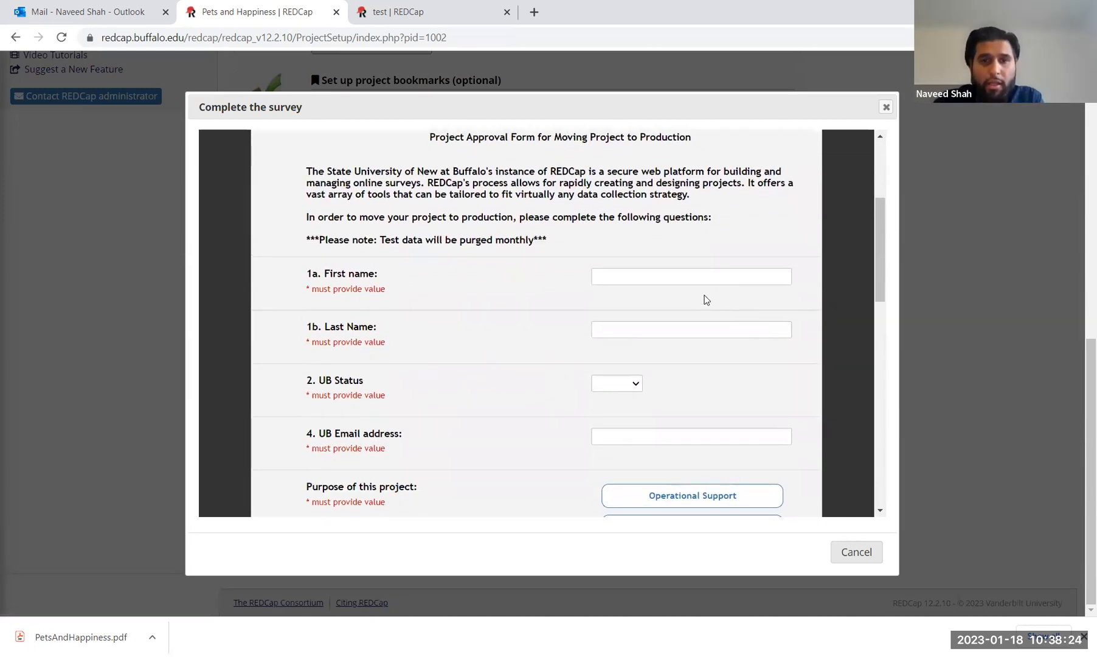
click(677, 277)
key(Tab)
key(Tab)
scroll(676, 277, down, 1)
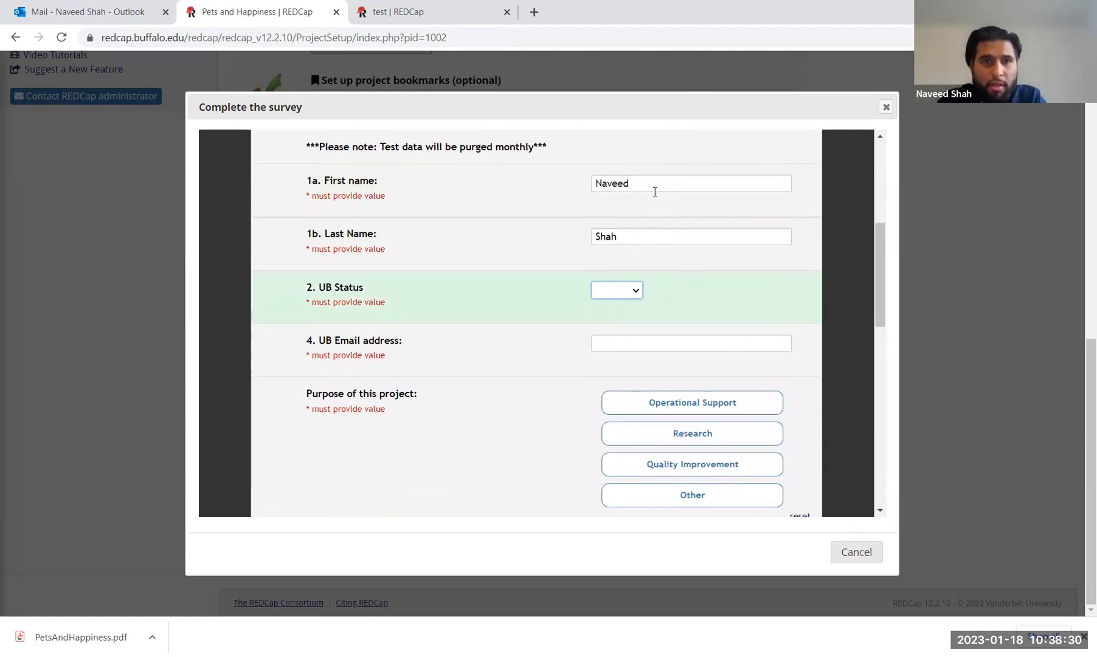
click(623, 291)
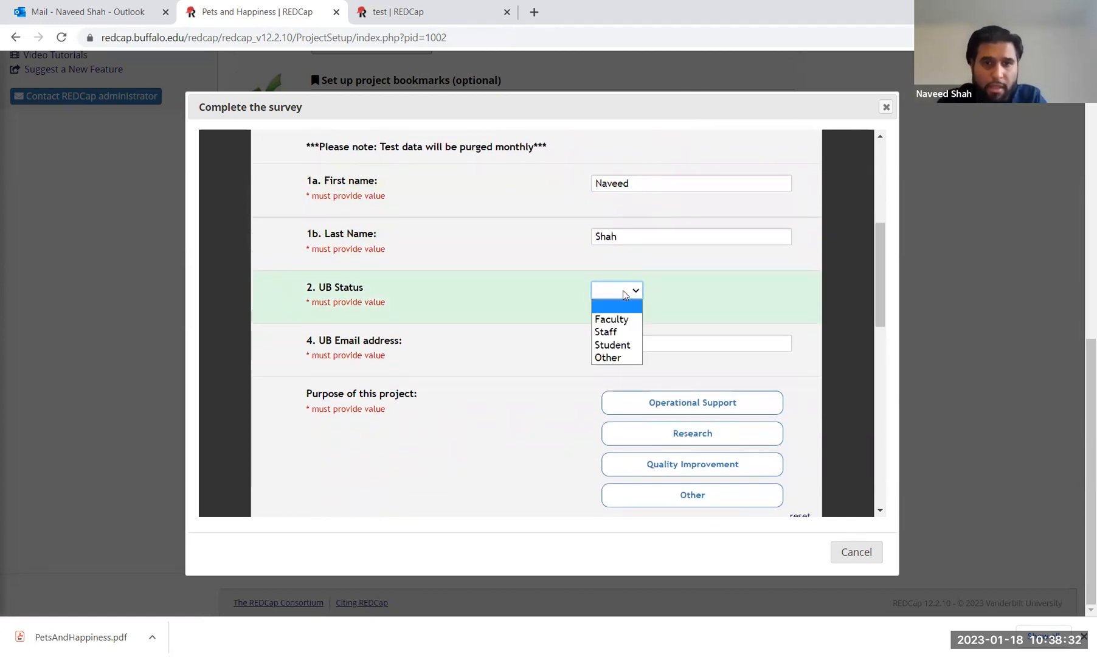
click(625, 331)
click(648, 344)
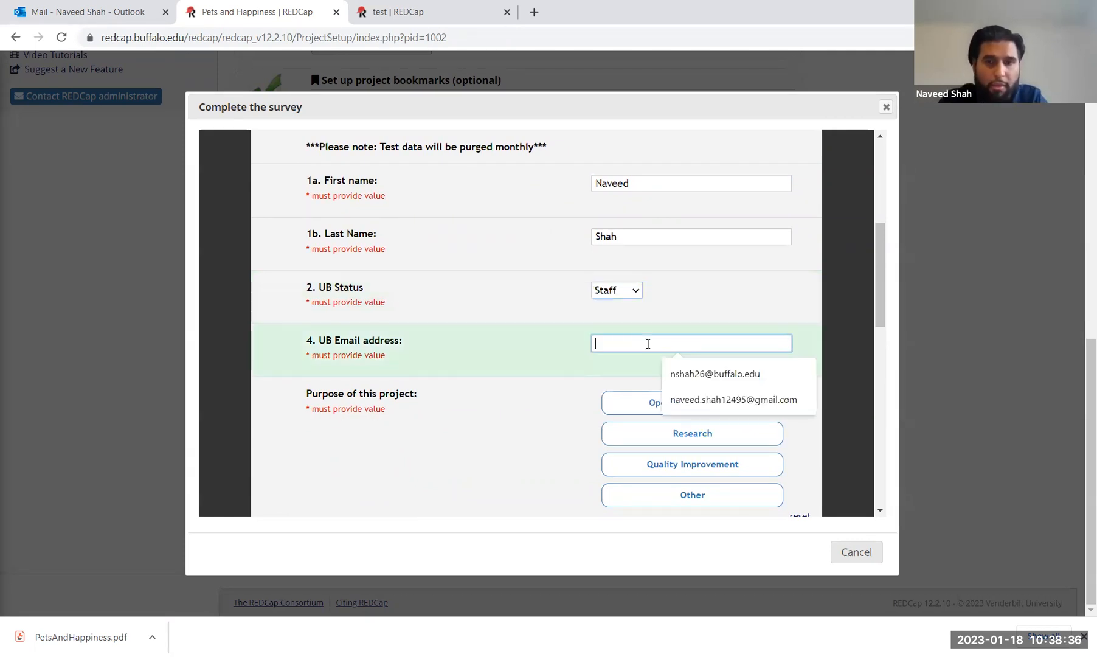
click(749, 374)
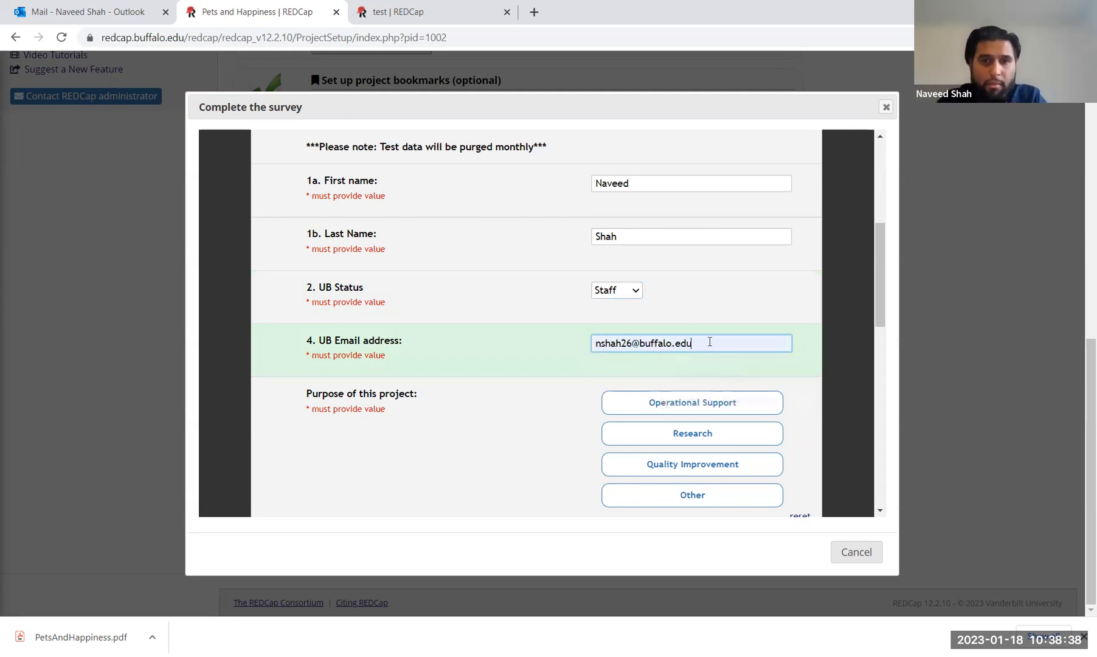
Step: Set the project purpose to Other, described as 'Practice/Demonstration'
scroll(717, 342, down, 2)
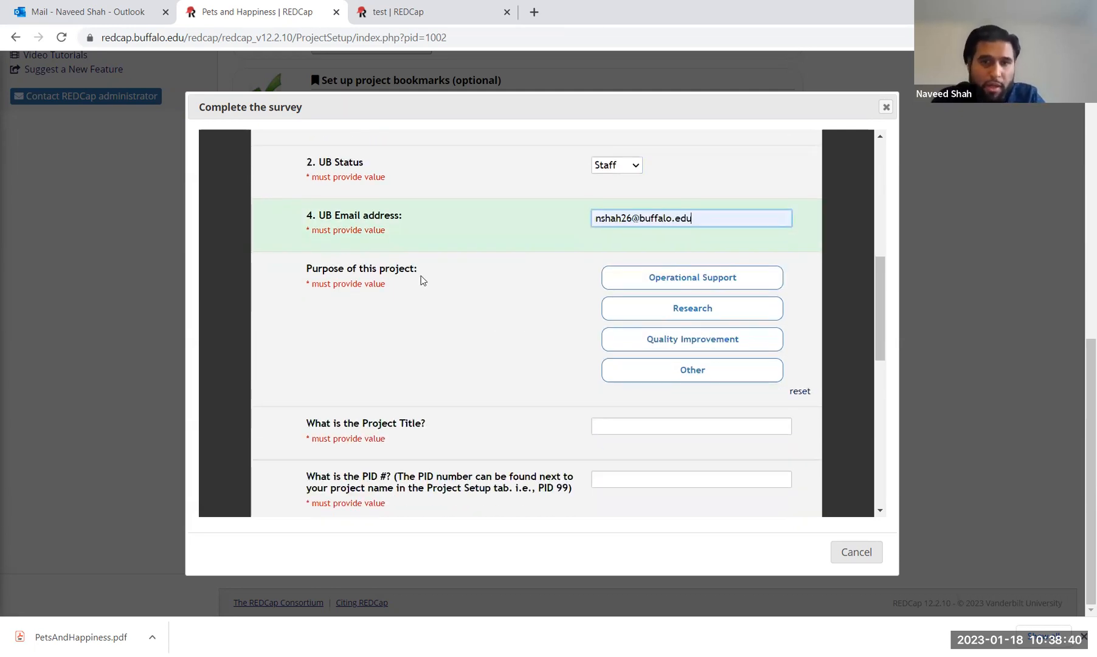
click(690, 376)
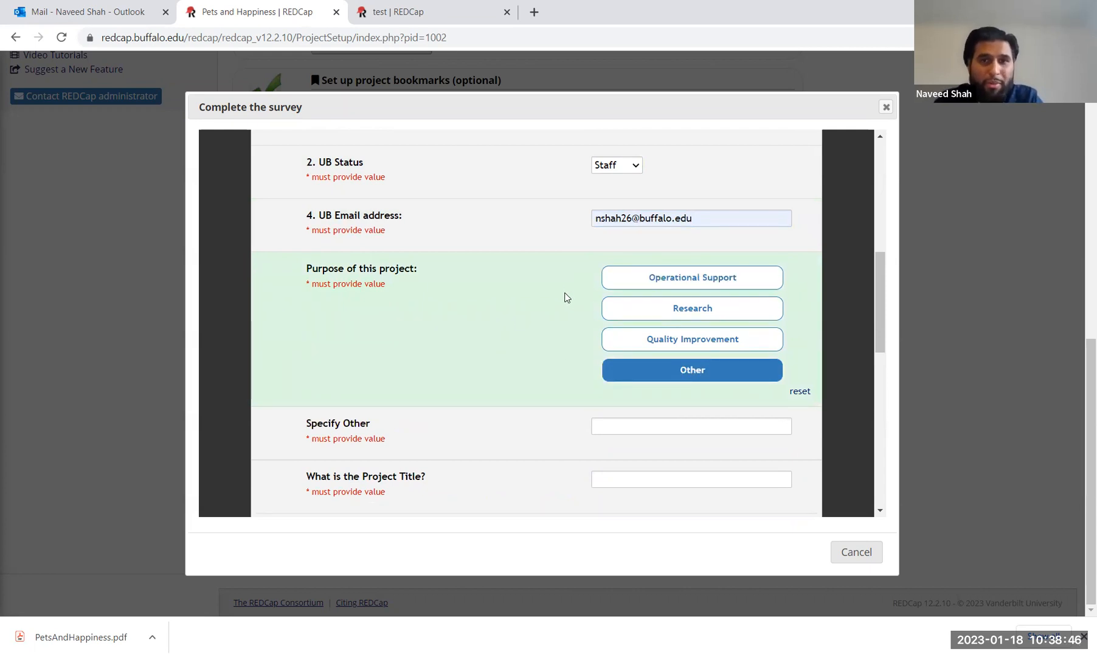
click(656, 308)
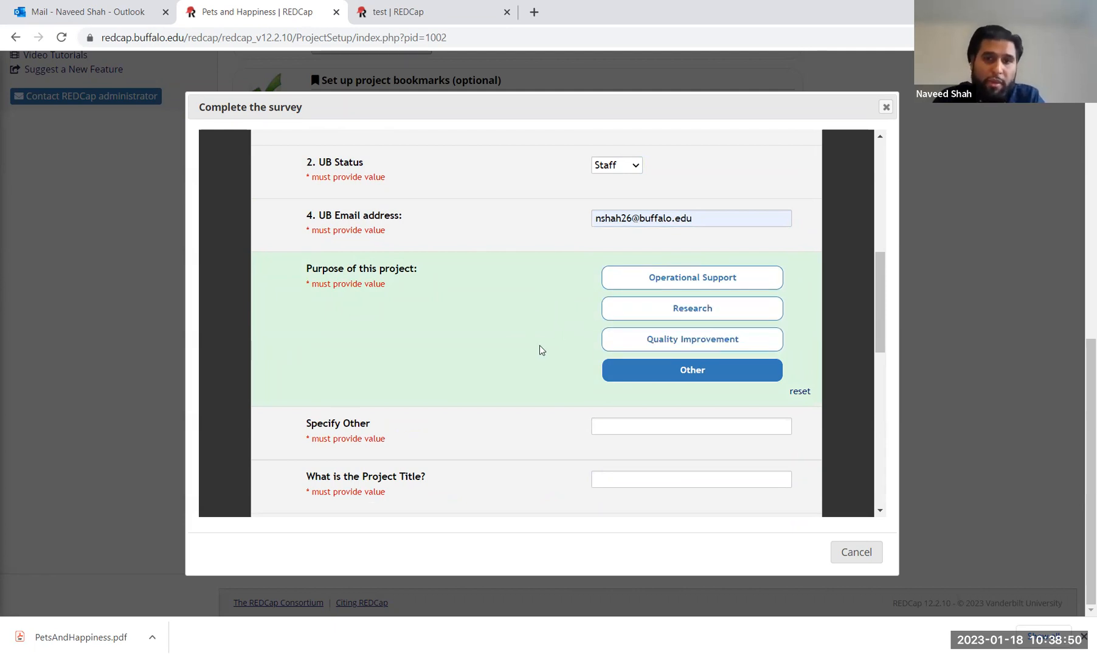
scroll(540, 350, down, 3)
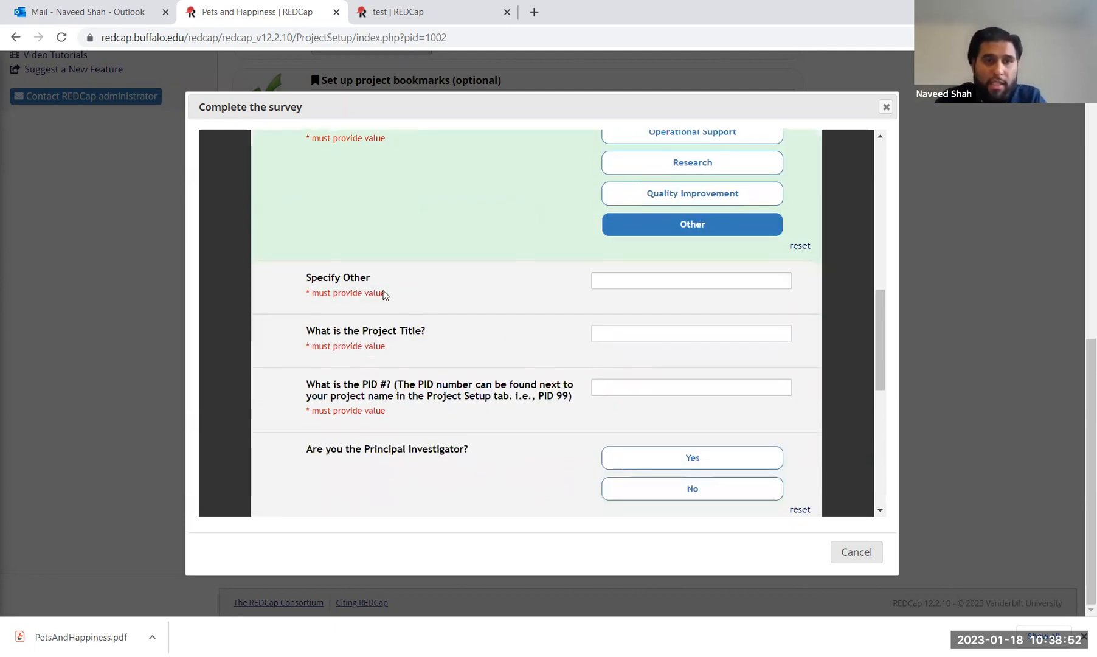
click(613, 285)
text(Pr)
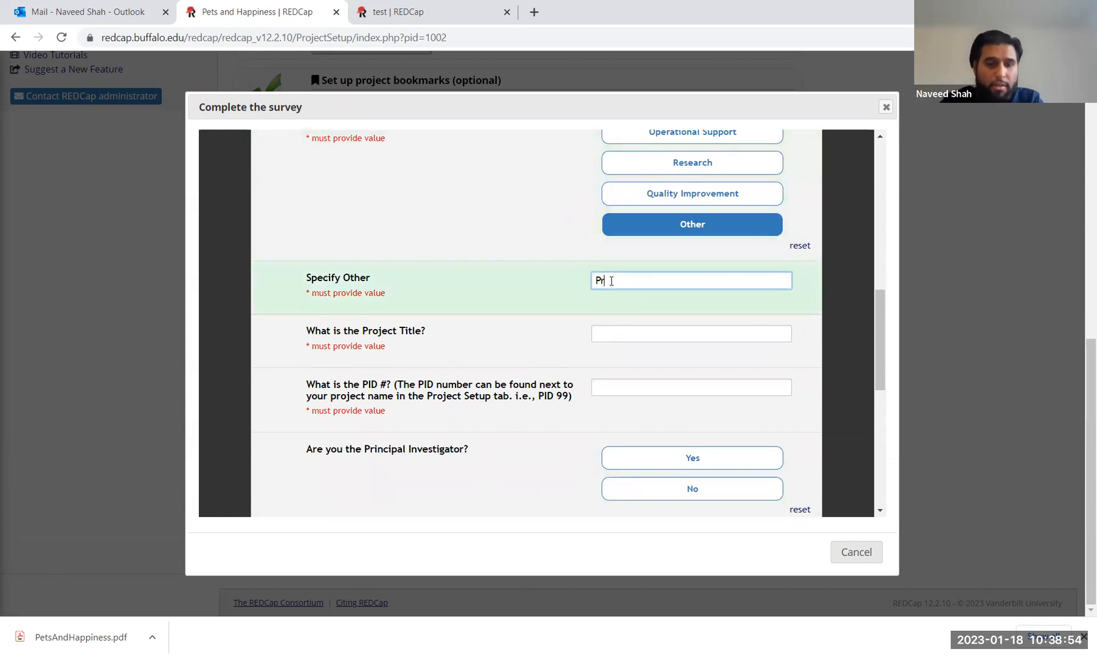
text(actice/Demon)
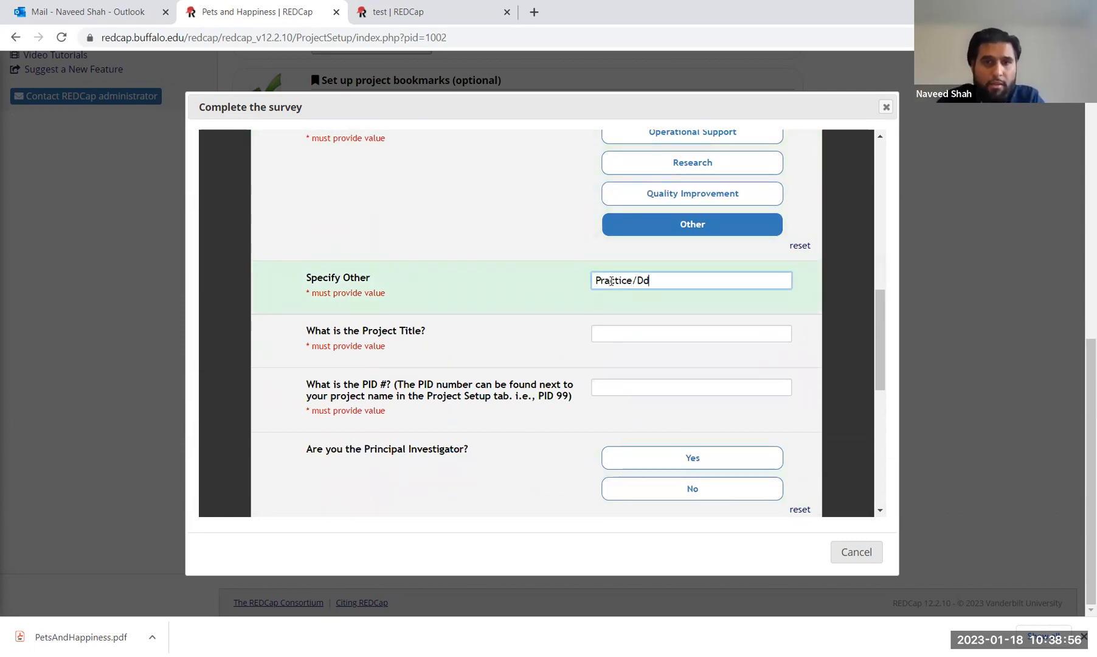
text(stration)
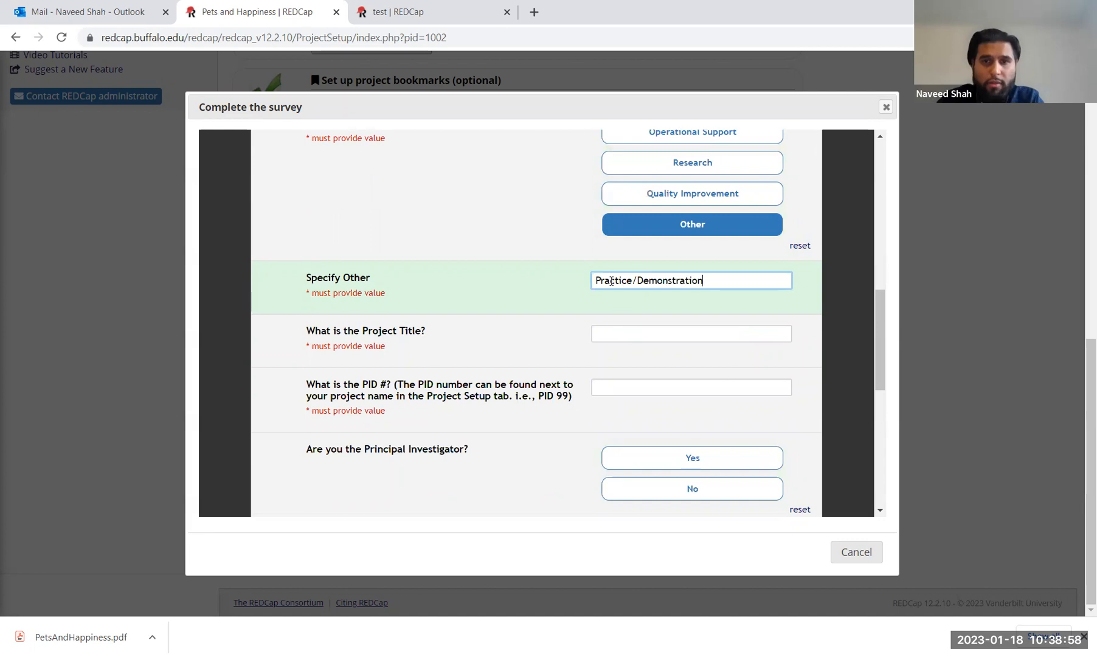
Step: Enter the project title 'Pets and Happiness' and PID 1002
scroll(560, 295, up, 1)
scroll(560, 295, down, 1)
scroll(559, 295, down, 1)
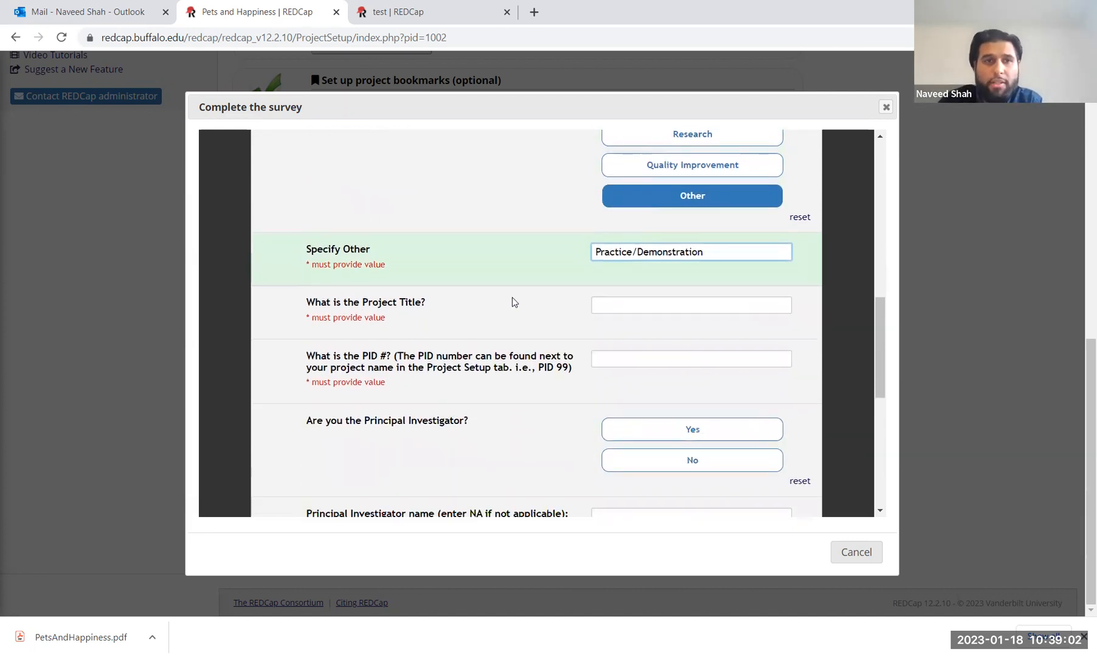
click(679, 306)
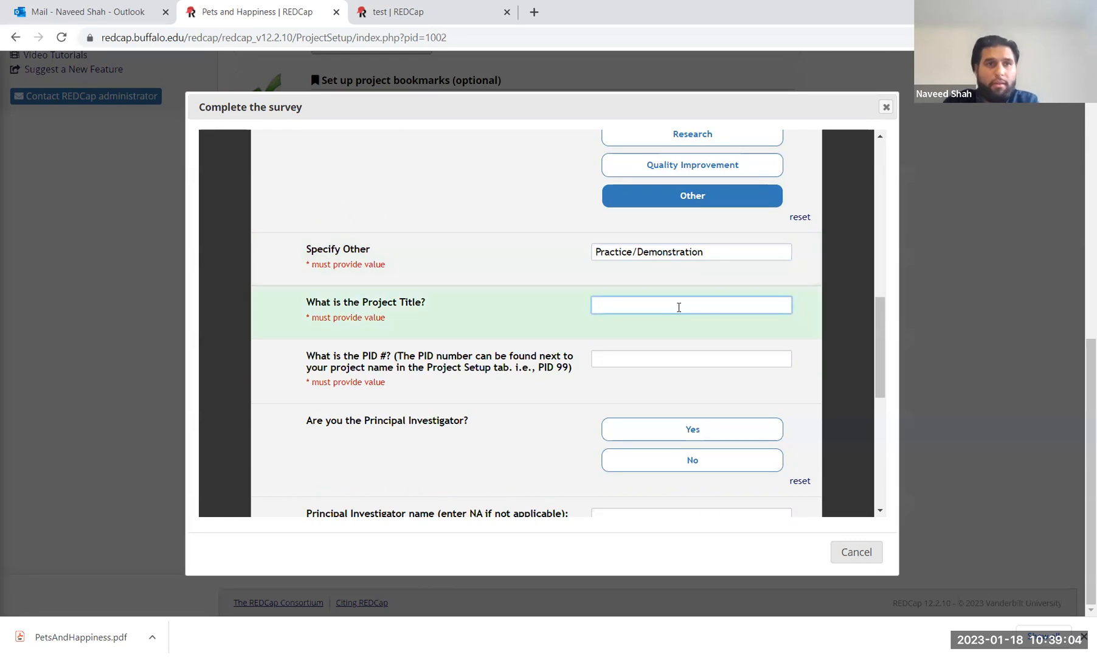
text(Pets and Ha)
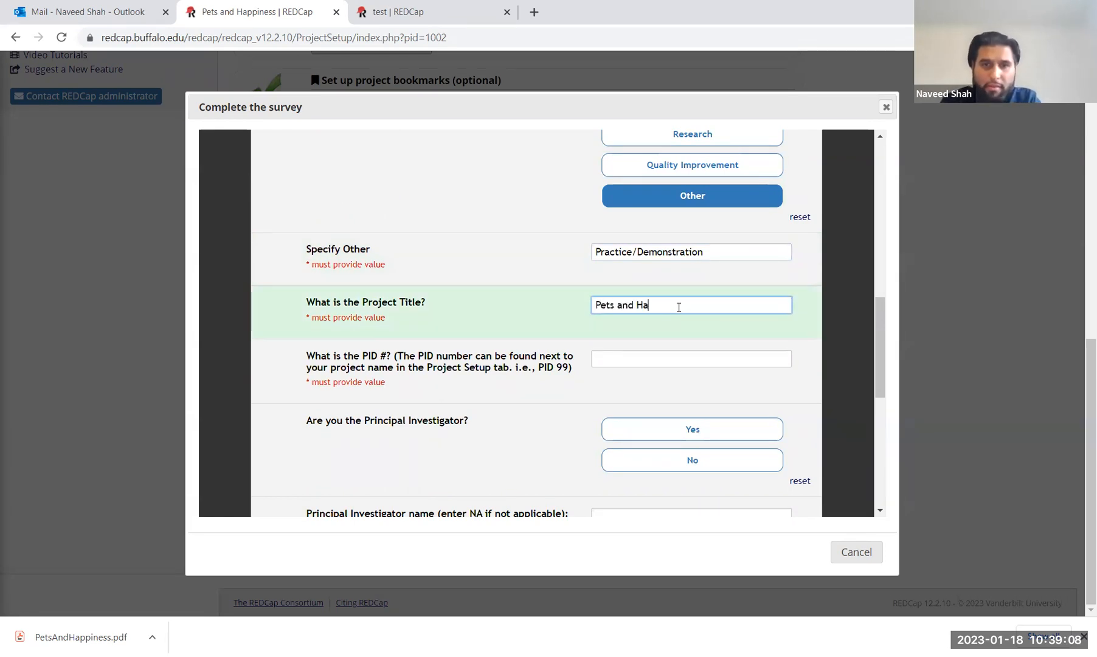
text(ppiness)
click(648, 358)
text(1002)
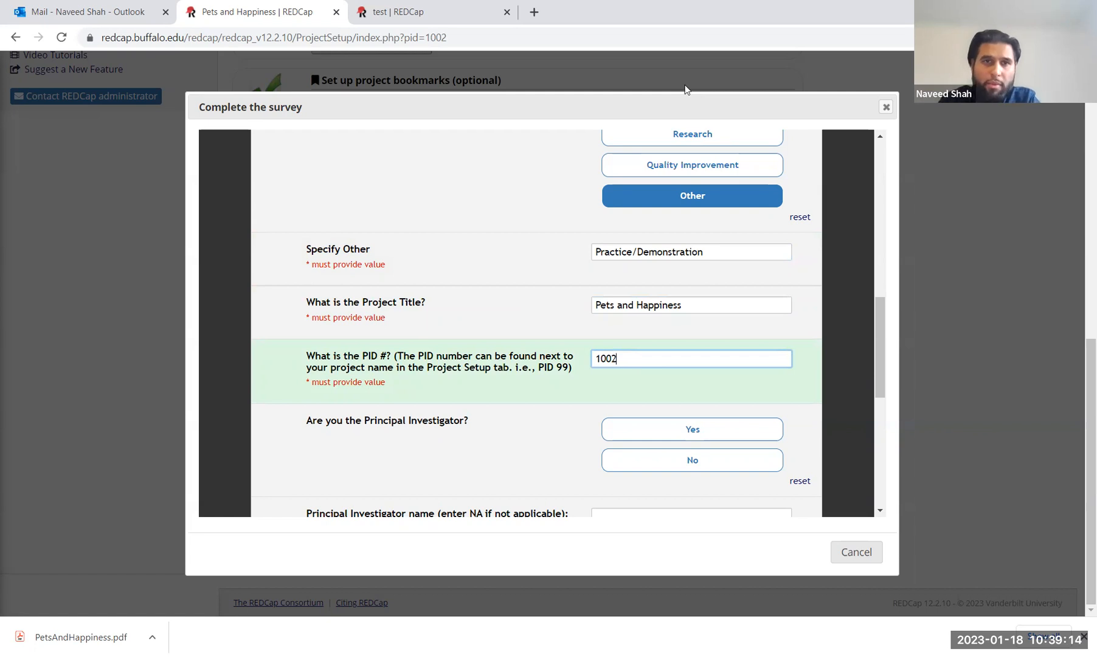
click(1026, 257)
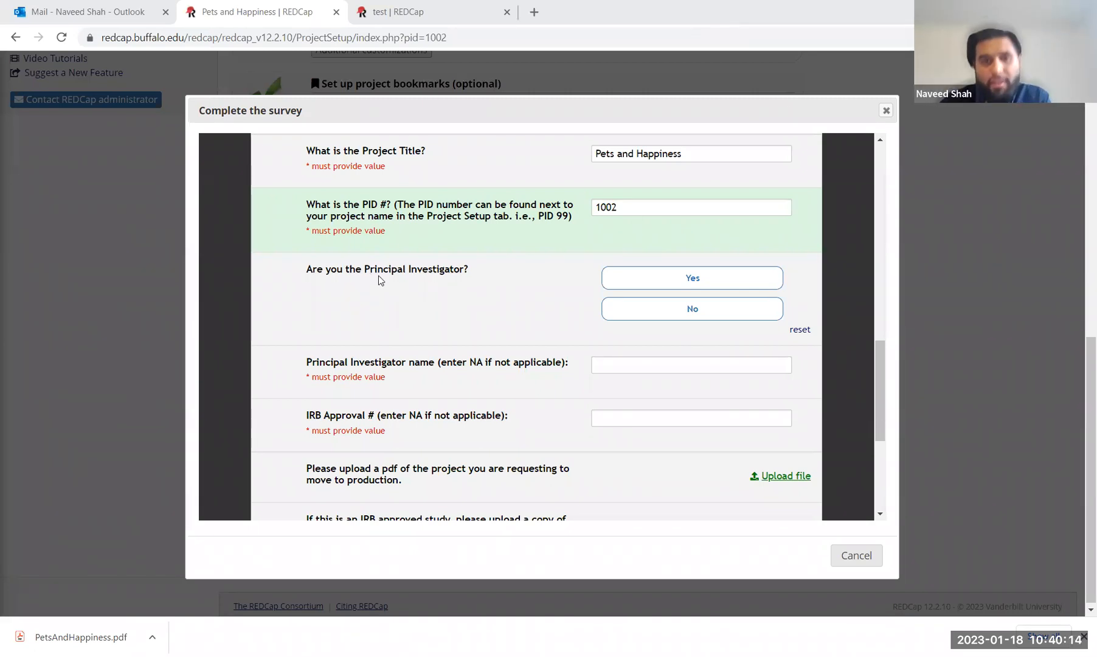
Step: Answer No to being the PI and enter NA for PI name and IRB approval number
click(711, 311)
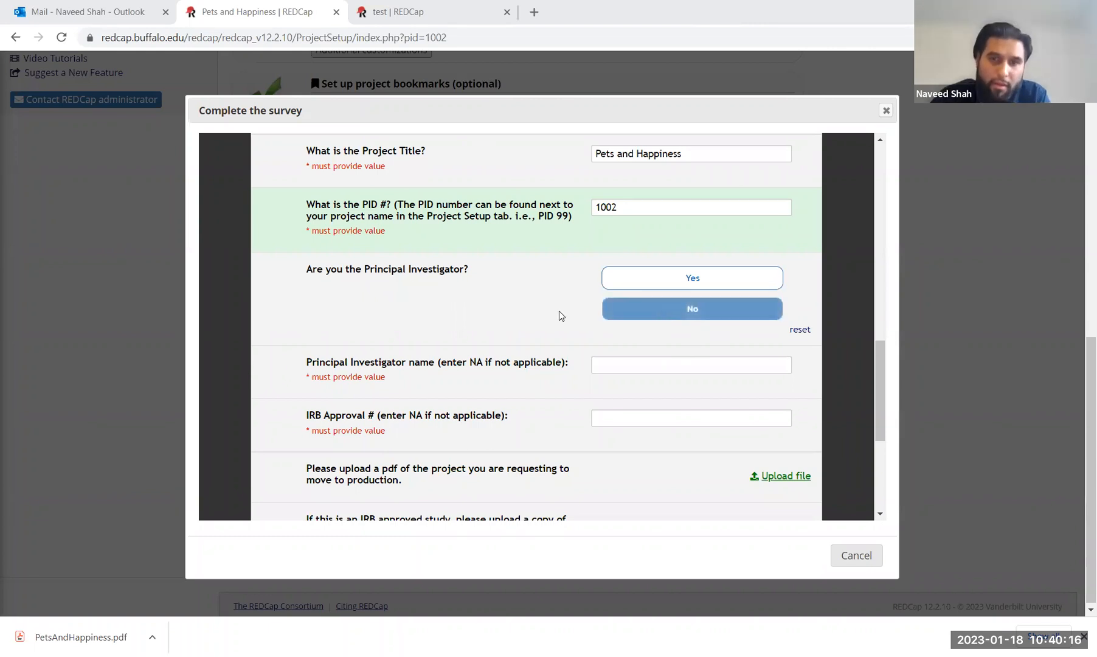
scroll(551, 313, down, 1)
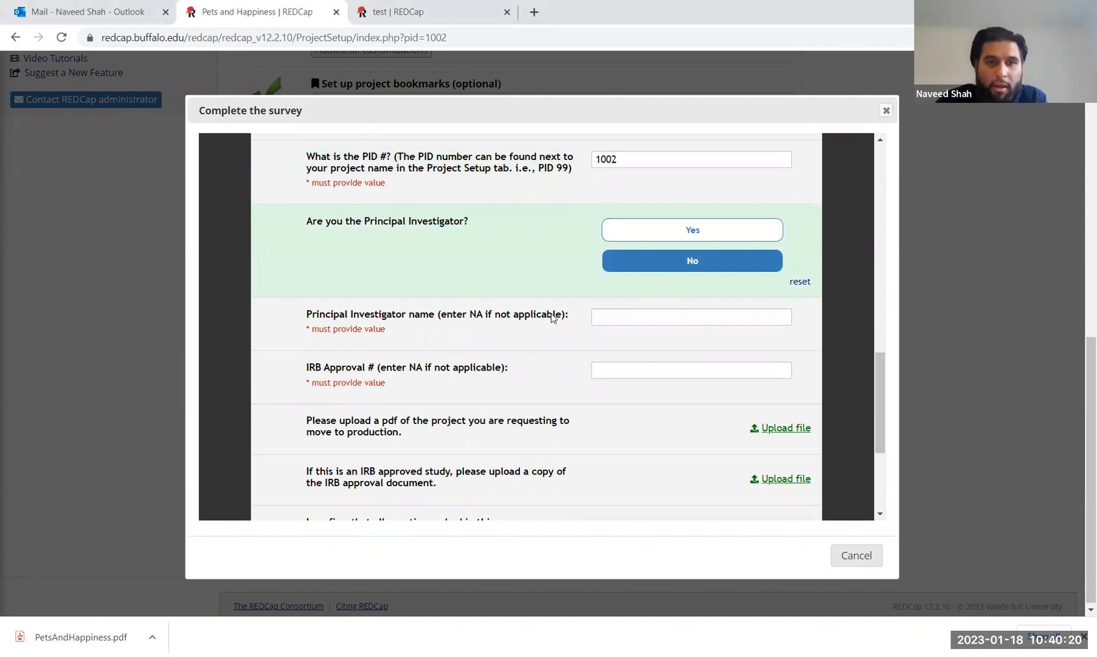
scroll(551, 312, down, 1)
click(638, 264)
text(NA)
click(629, 317)
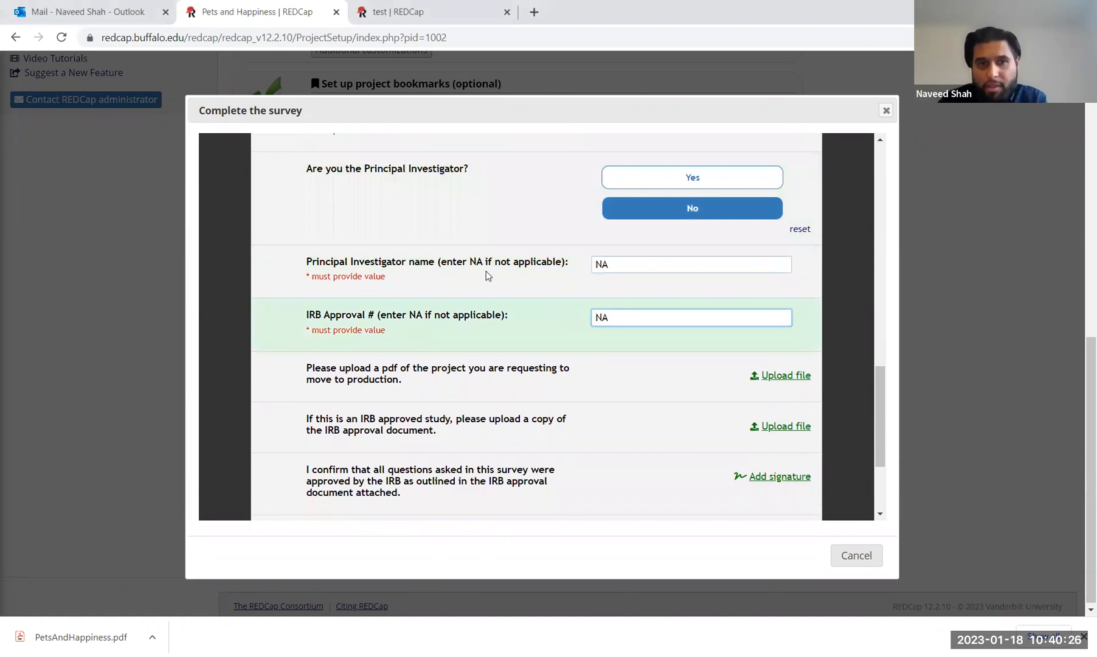
scroll(486, 276, up, 2)
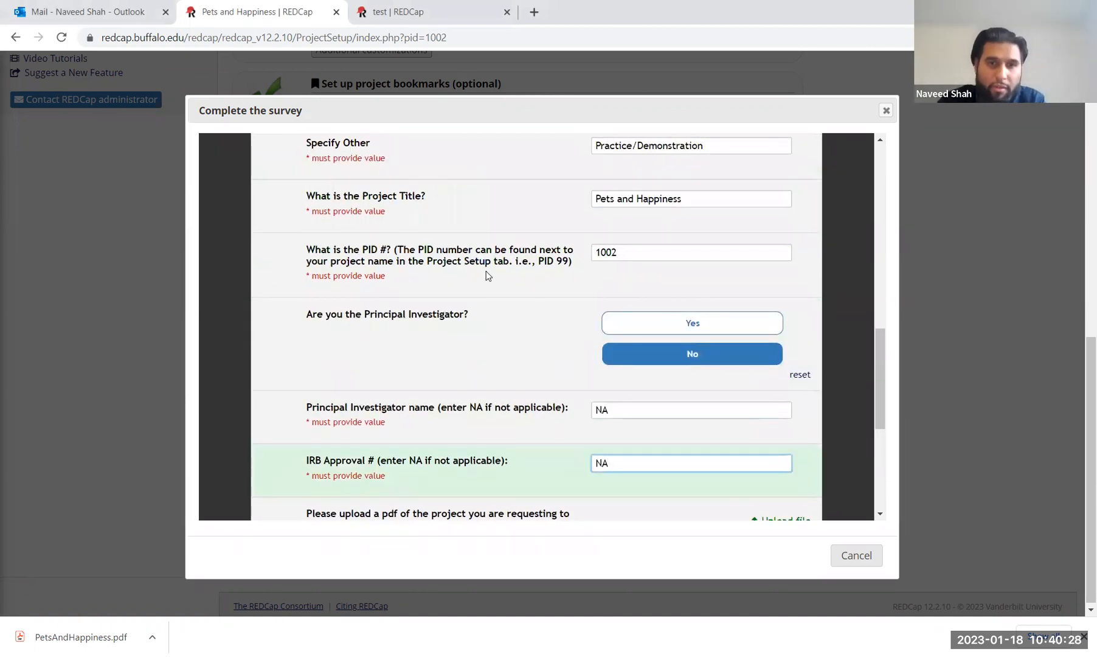
scroll(485, 276, down, 1)
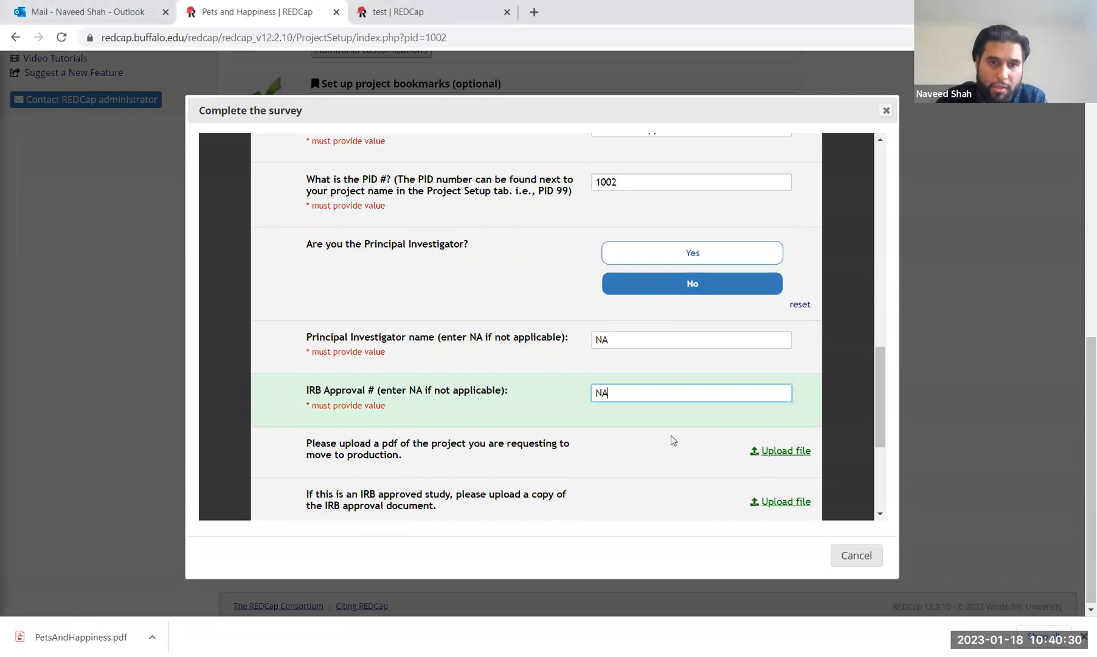
scroll(672, 440, down, 2)
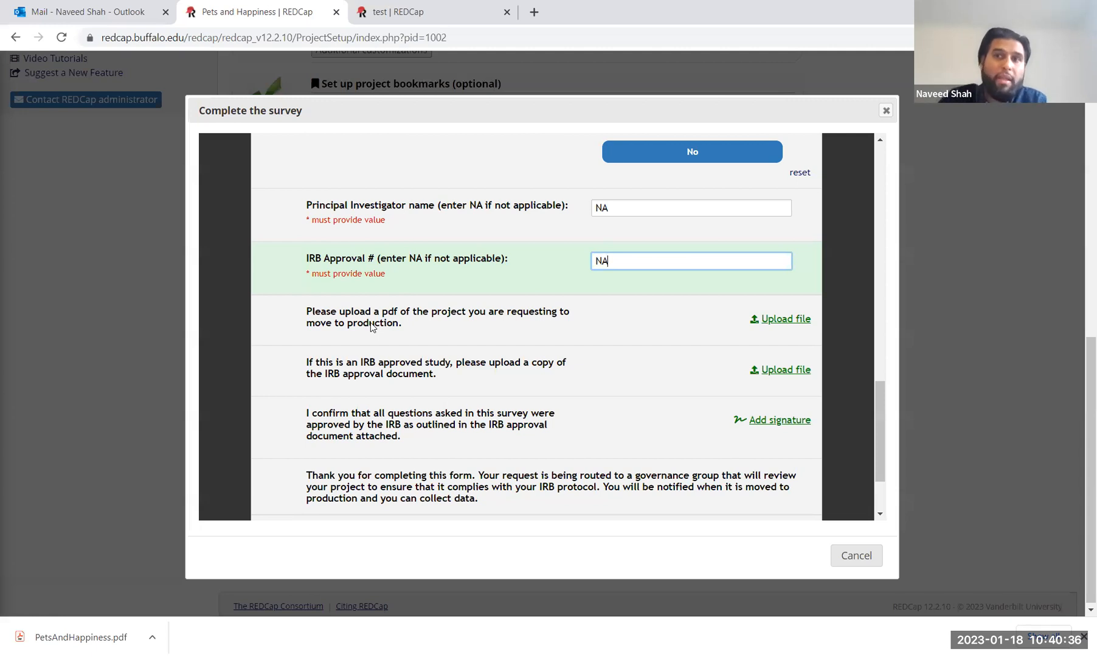
scroll(730, 368, up, 15)
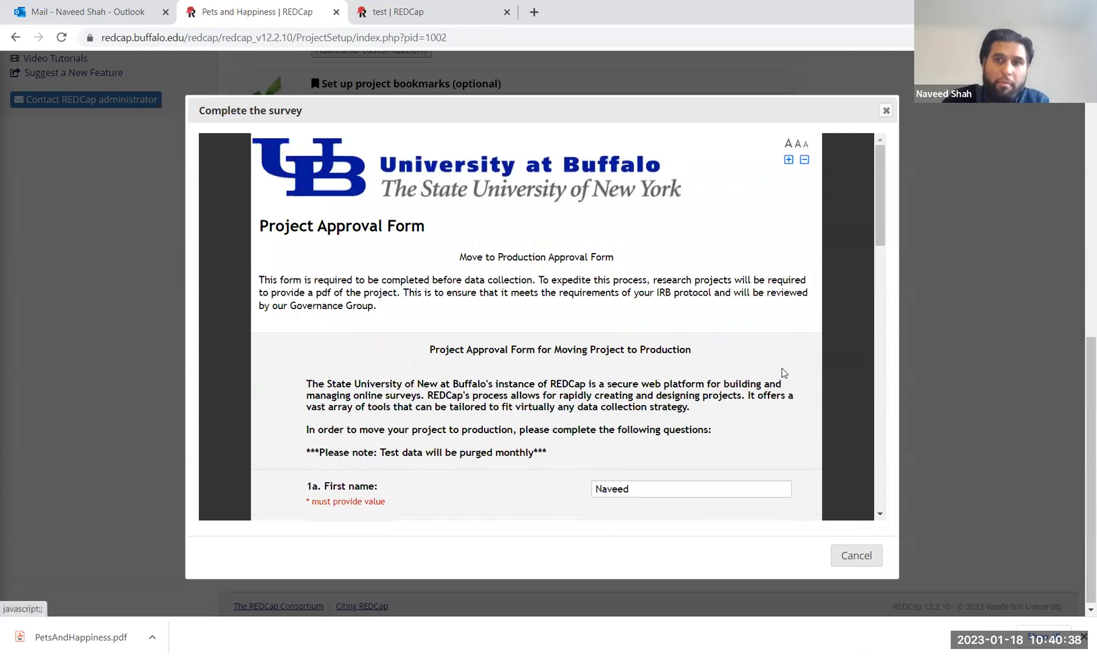
click(929, 343)
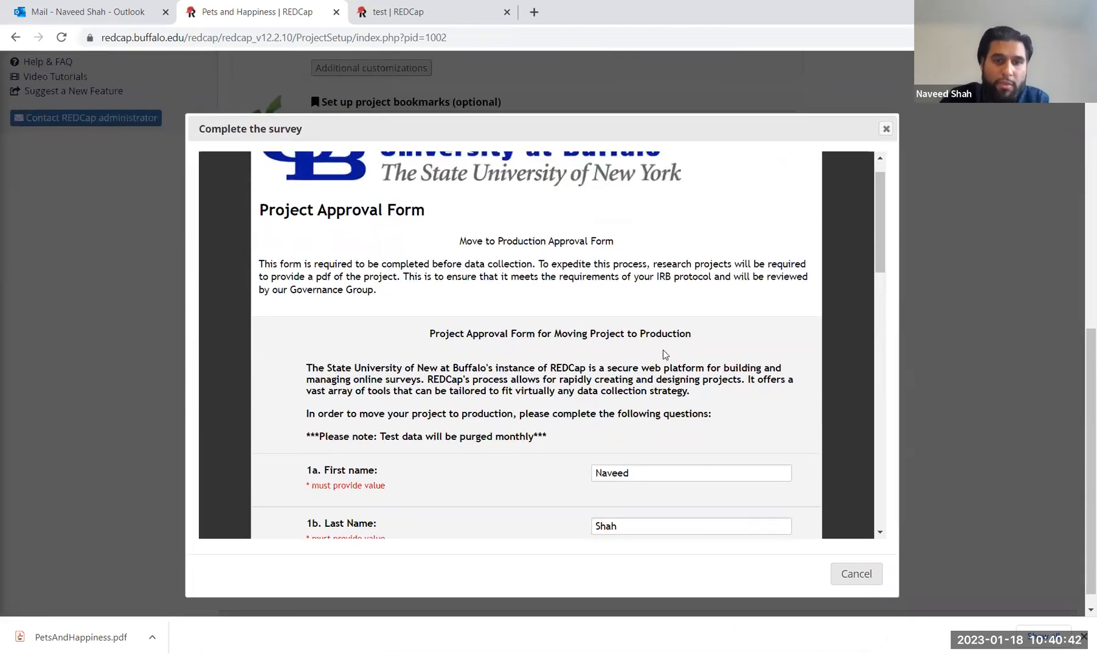
scroll(662, 350, down, 12)
scroll(664, 349, down, 4)
Step: Upload PetsAndHappiness.pdf from Downloads as the project PDF
click(785, 283)
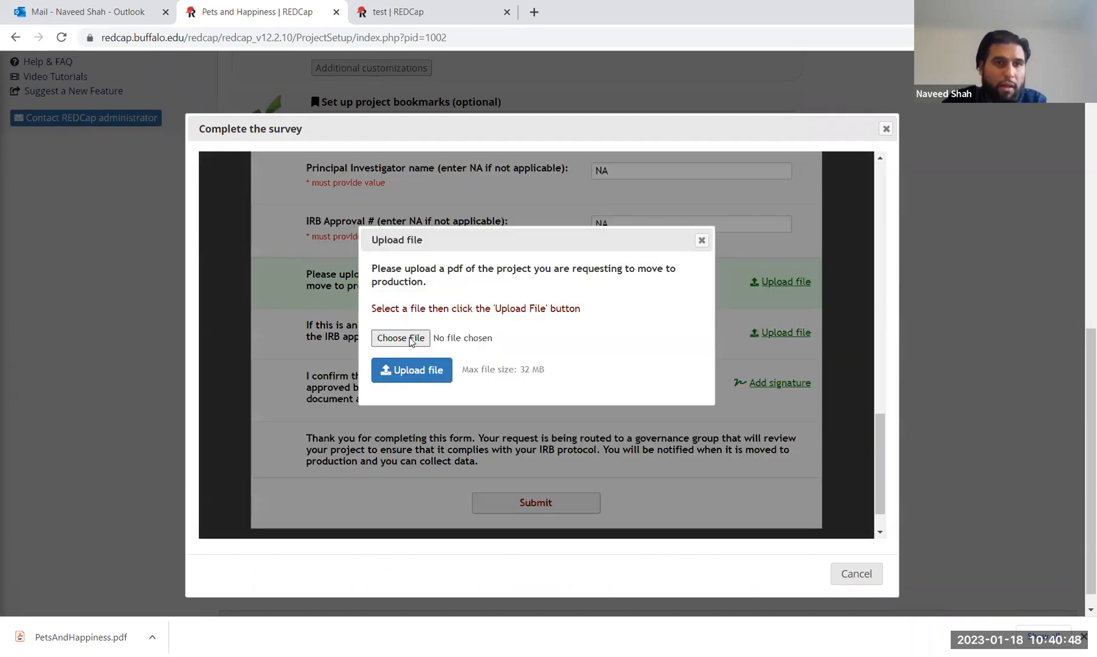
click(411, 340)
click(64, 99)
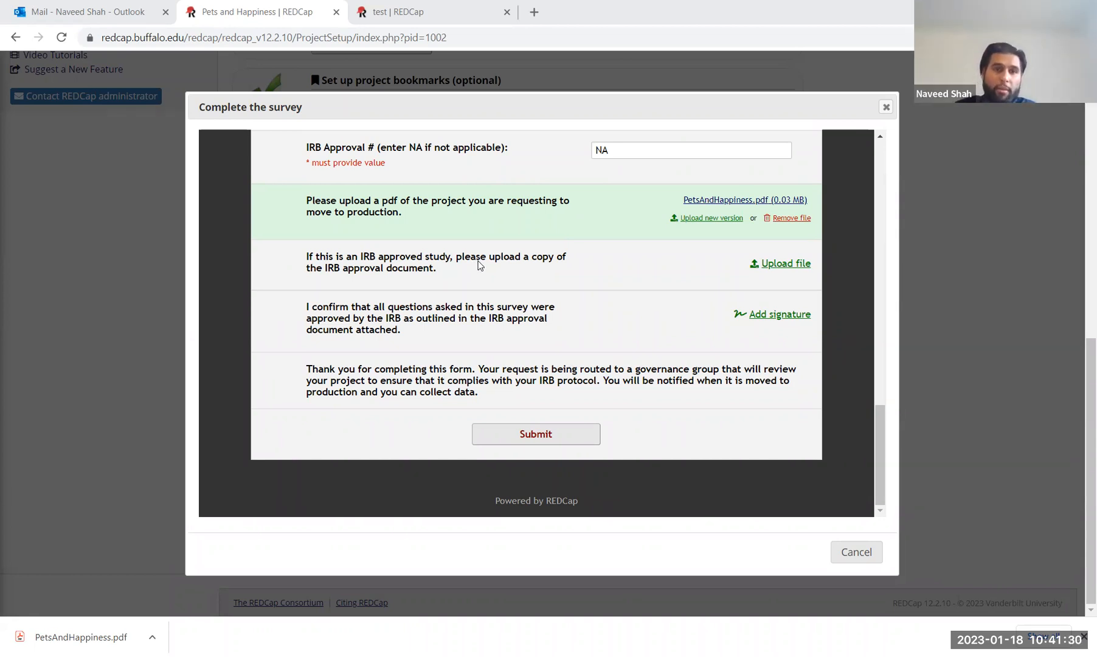
click(782, 265)
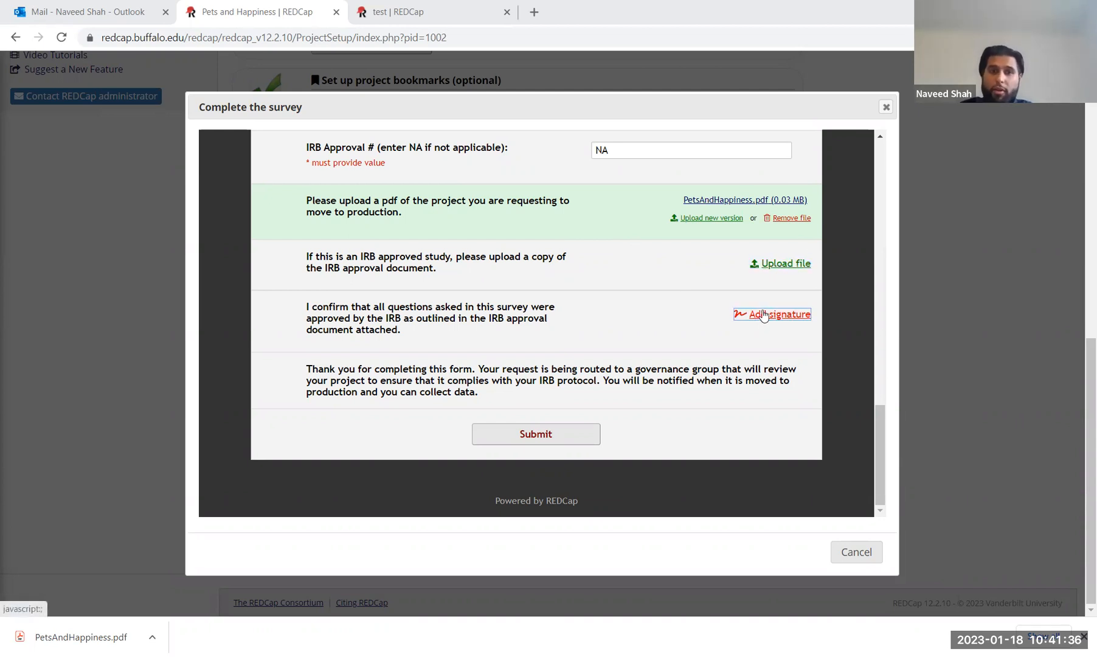
Step: Submit the approval form and confirm deleting all existing data
click(536, 434)
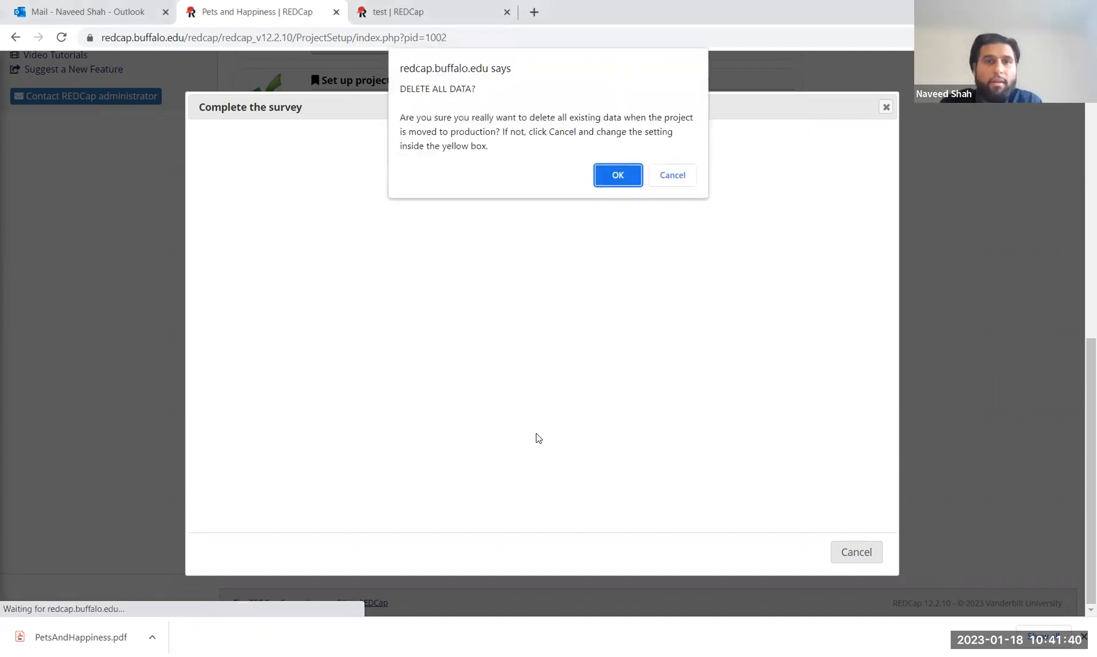
click(623, 174)
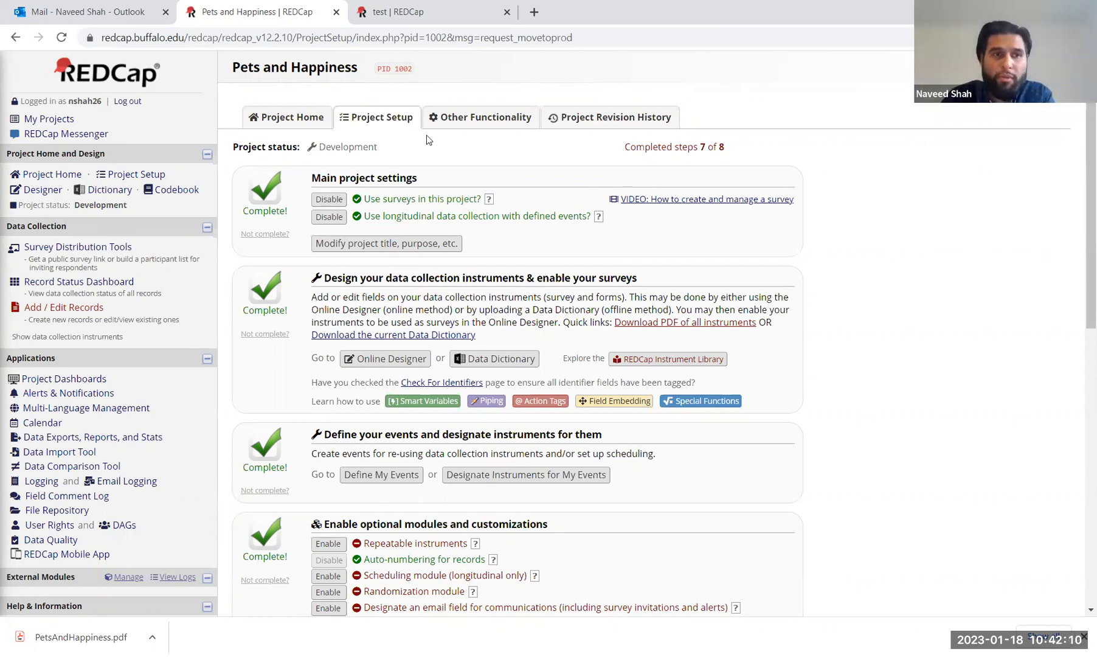
Step: After checking the project's Development status, go to Survey Distribution Tools for the public survey link
drag(16, 205, 142, 213)
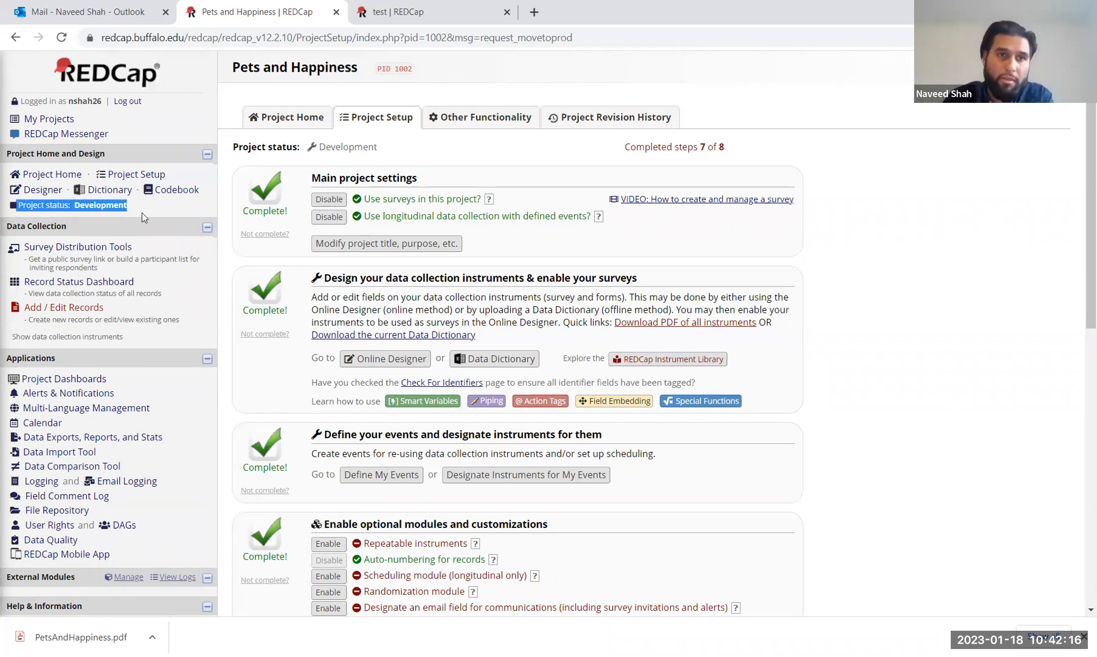
click(188, 207)
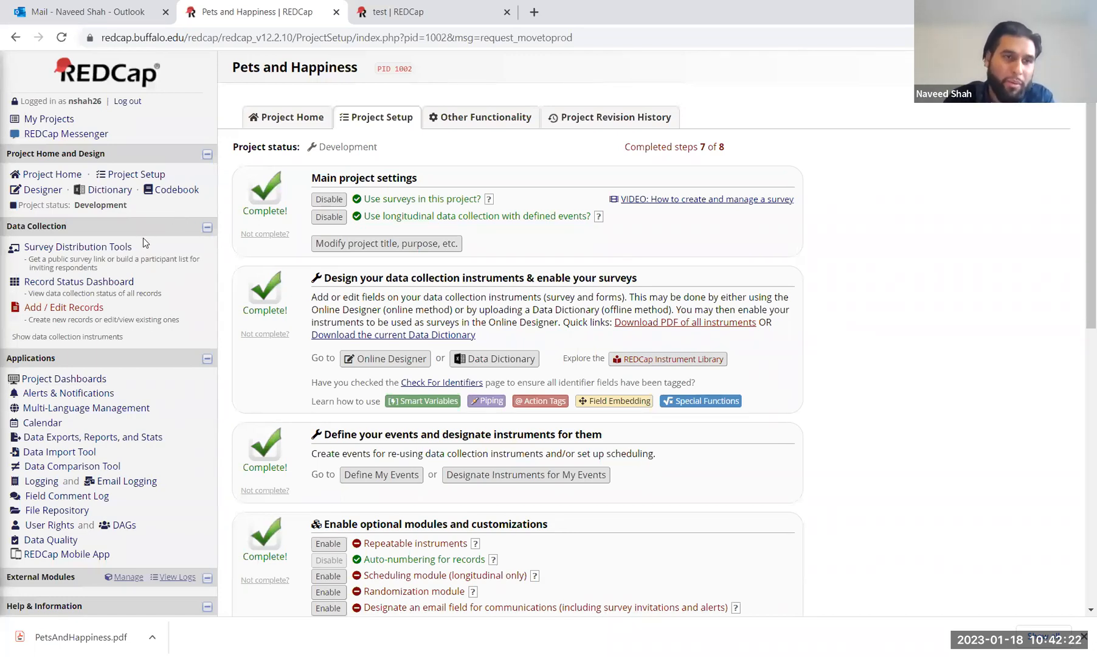
click(97, 250)
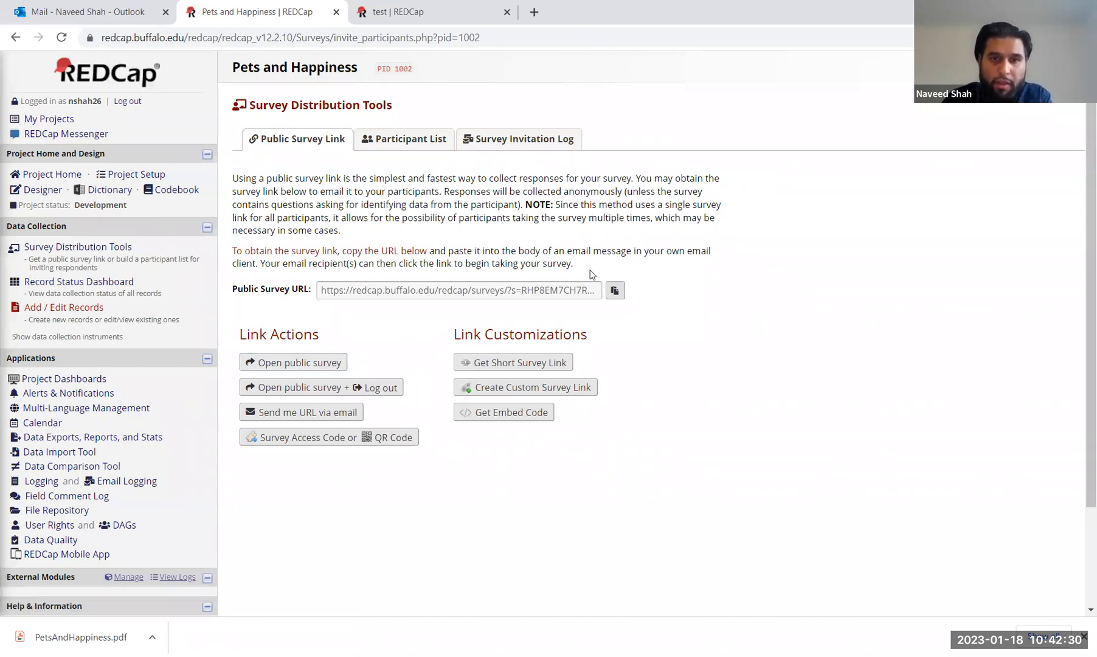
Step: Copy the Public Survey URL to the clipboard, then leave REDCap for the camera view
click(615, 291)
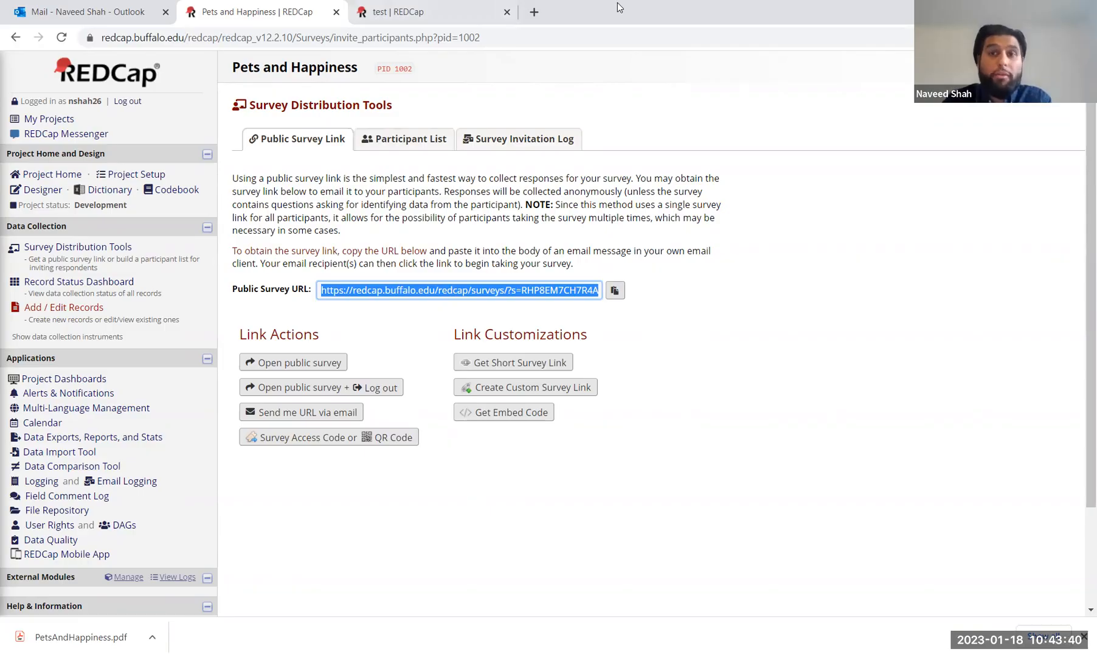
click(617, 2)
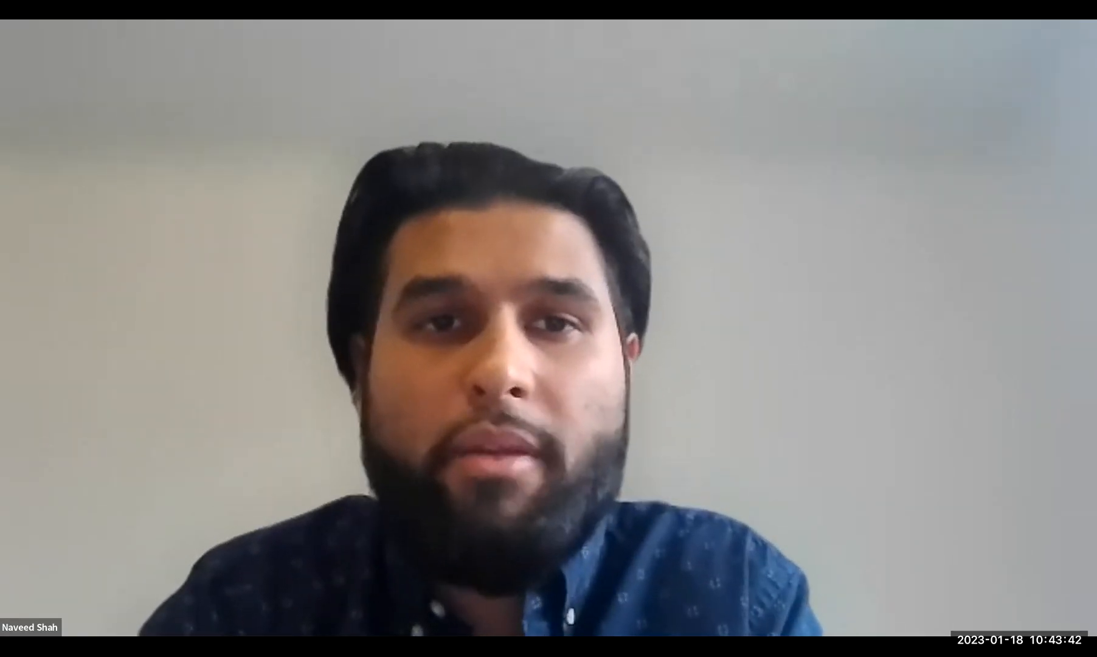
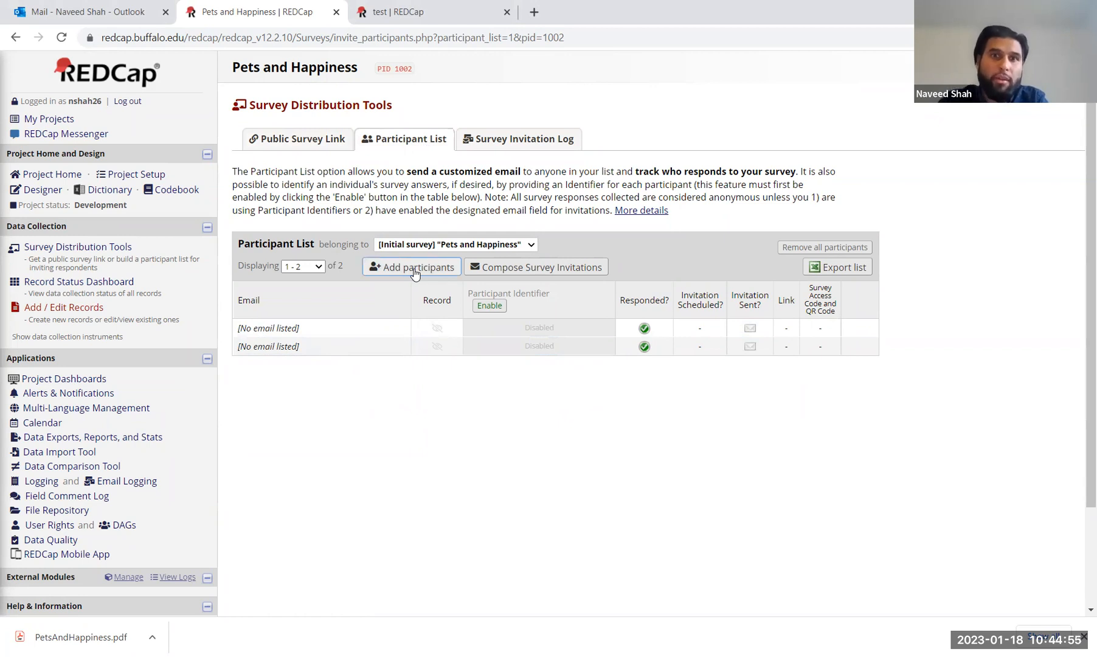
Step: Open the Add Emails to Participant List dialog for the Pets and Happiness survey
click(415, 269)
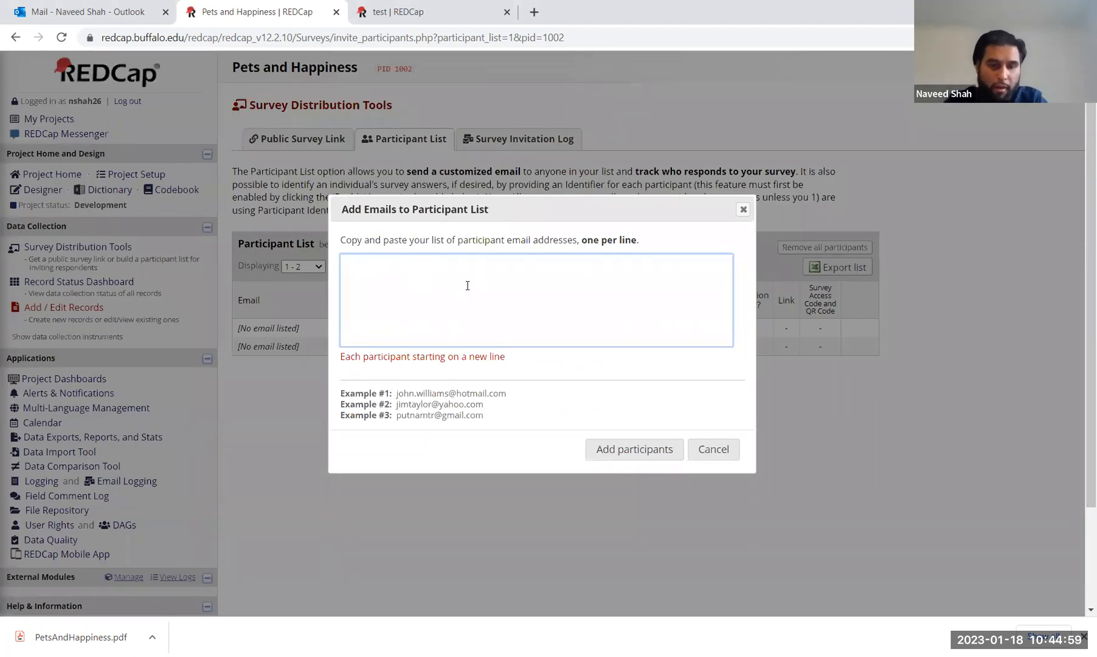
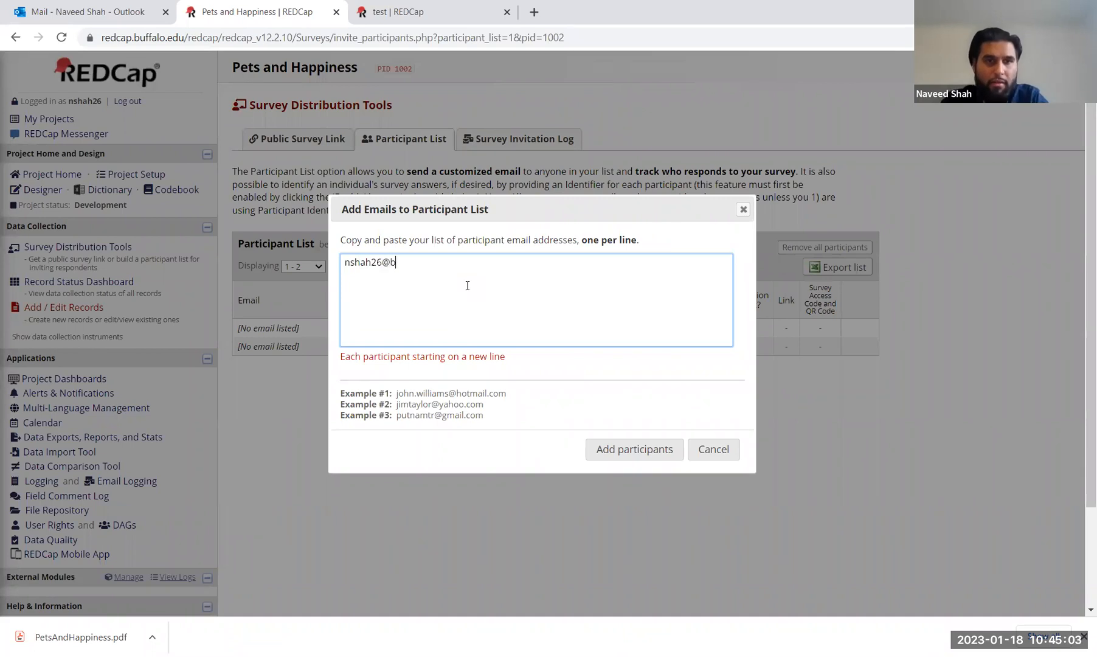
Step: Add two participant email addresses, one per line, and dismiss the confirmation
key(Return)
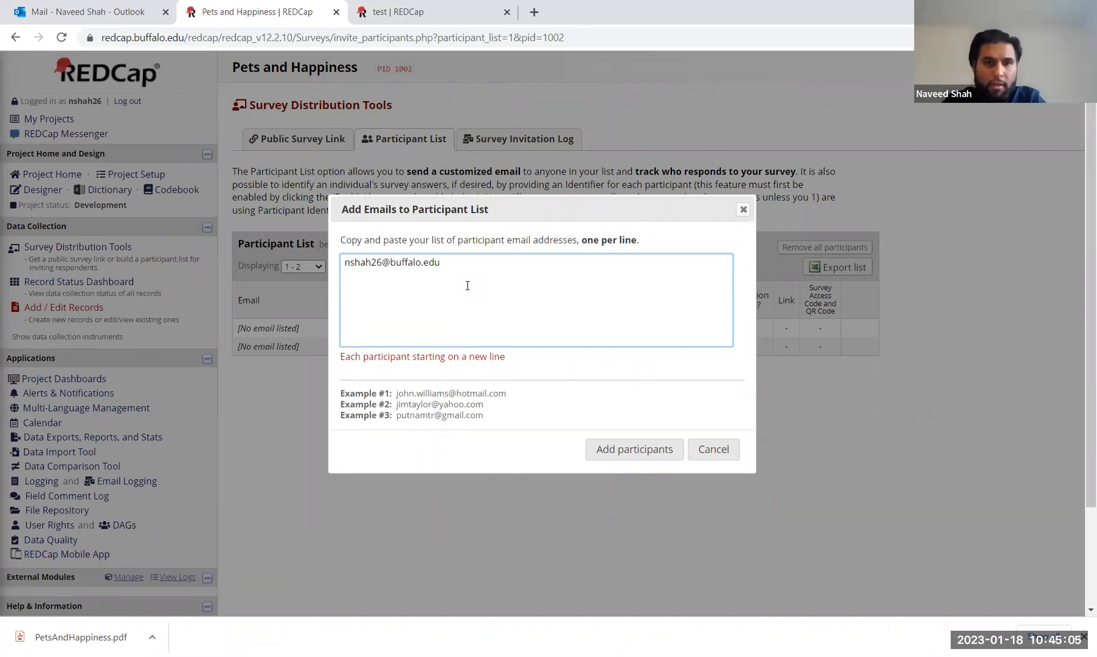
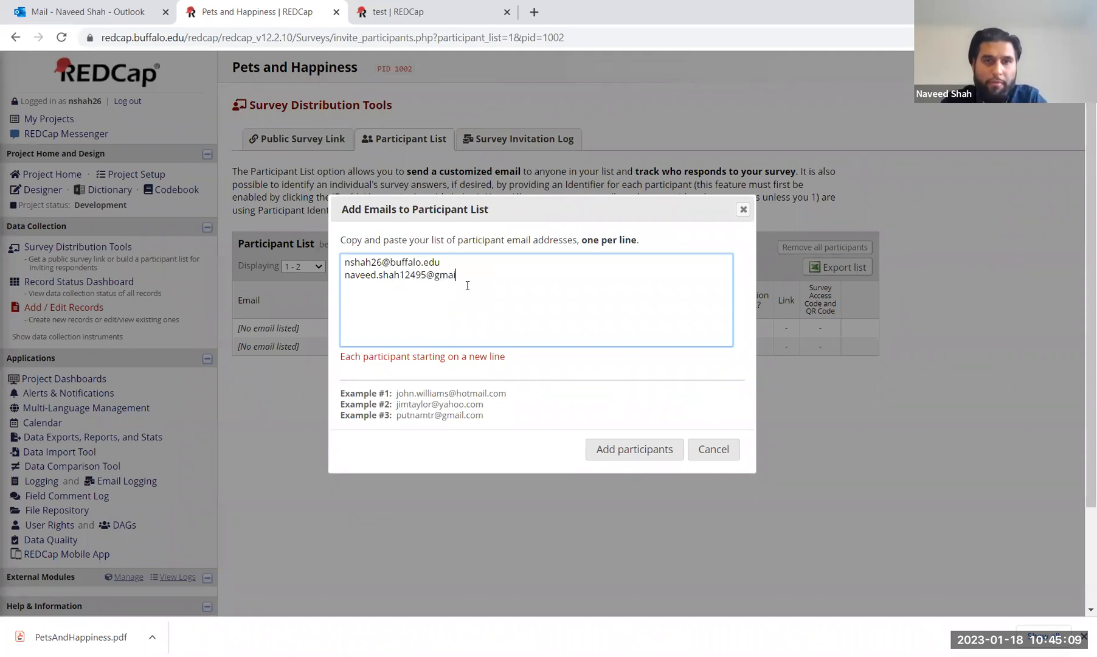
click(632, 448)
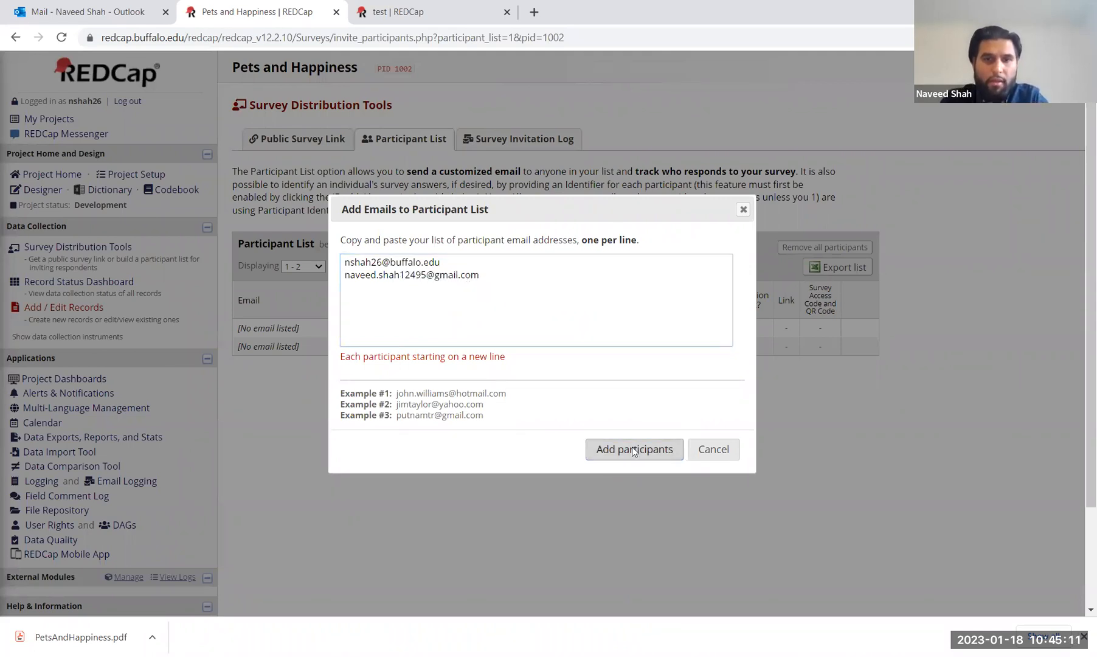
click(684, 369)
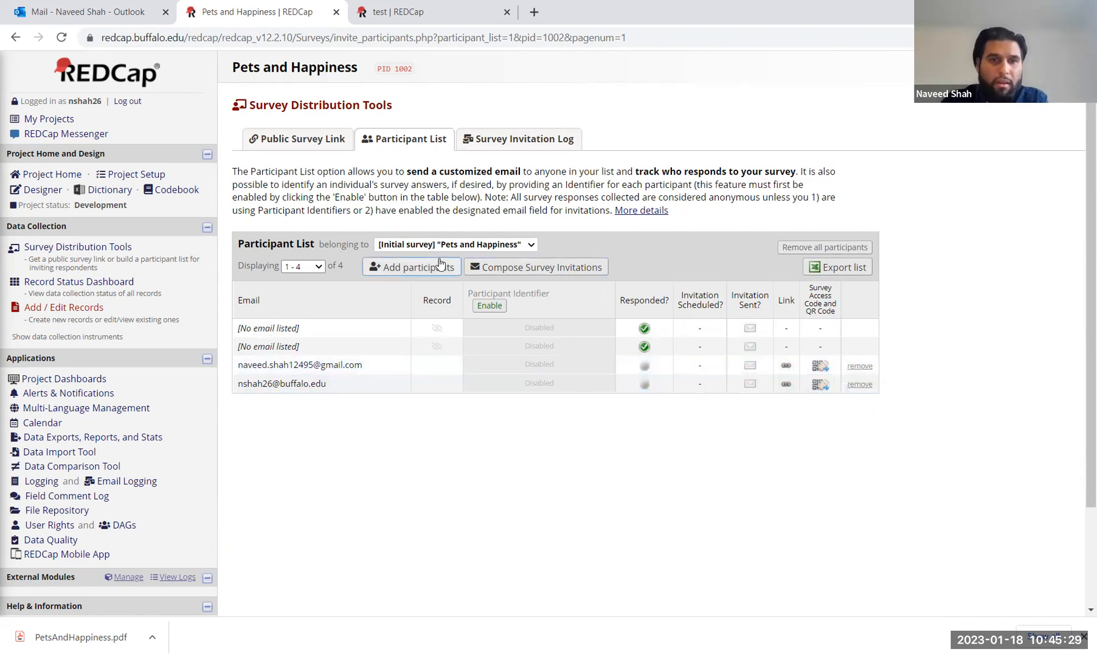
Step: Start a survey invitation with the subject 'Please fill out my survey!'
click(557, 270)
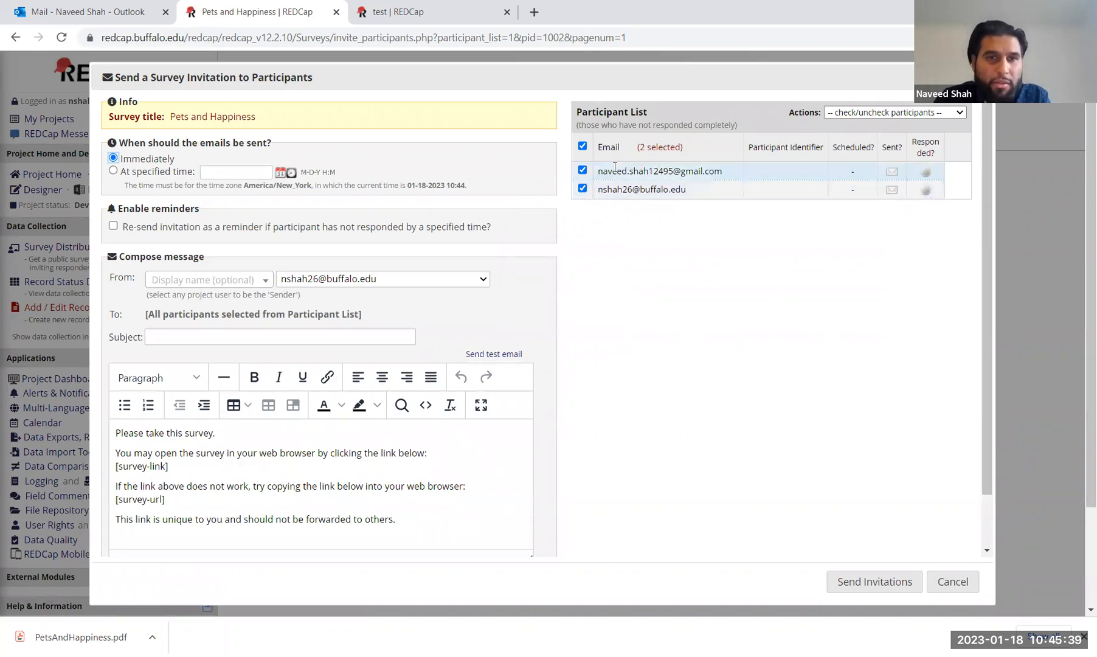
click(234, 335)
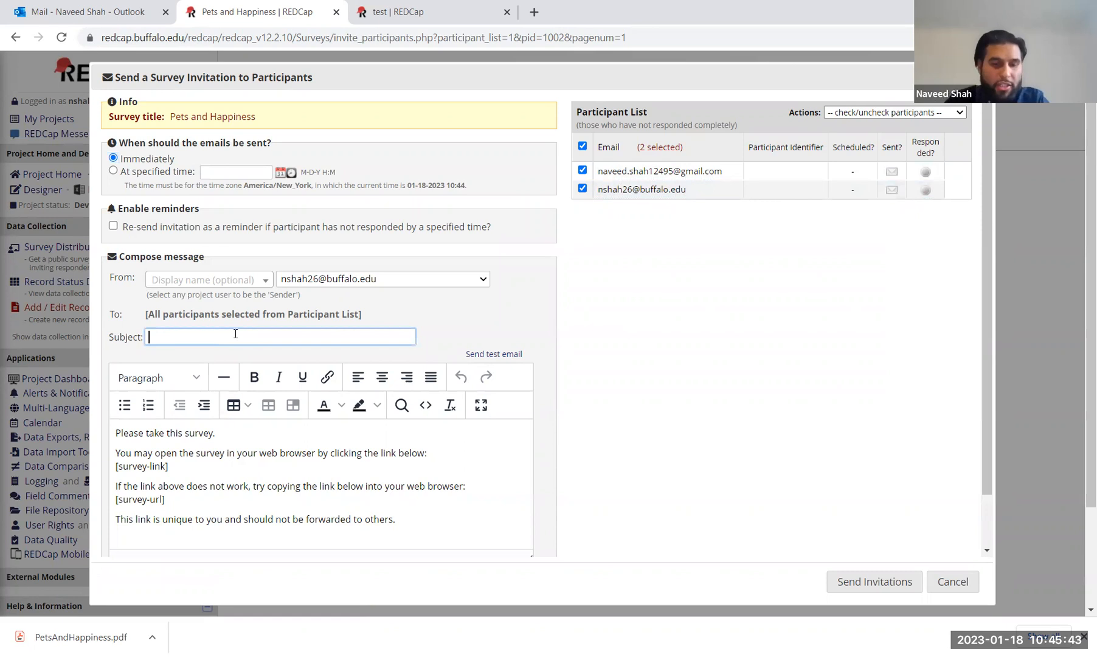
text(Please fill out my survey!)
Step: Replace the opening line with a greeting and 'Please fill out my brief survey regarding pets and happiness! Thank you.'
drag(237, 434, 94, 424)
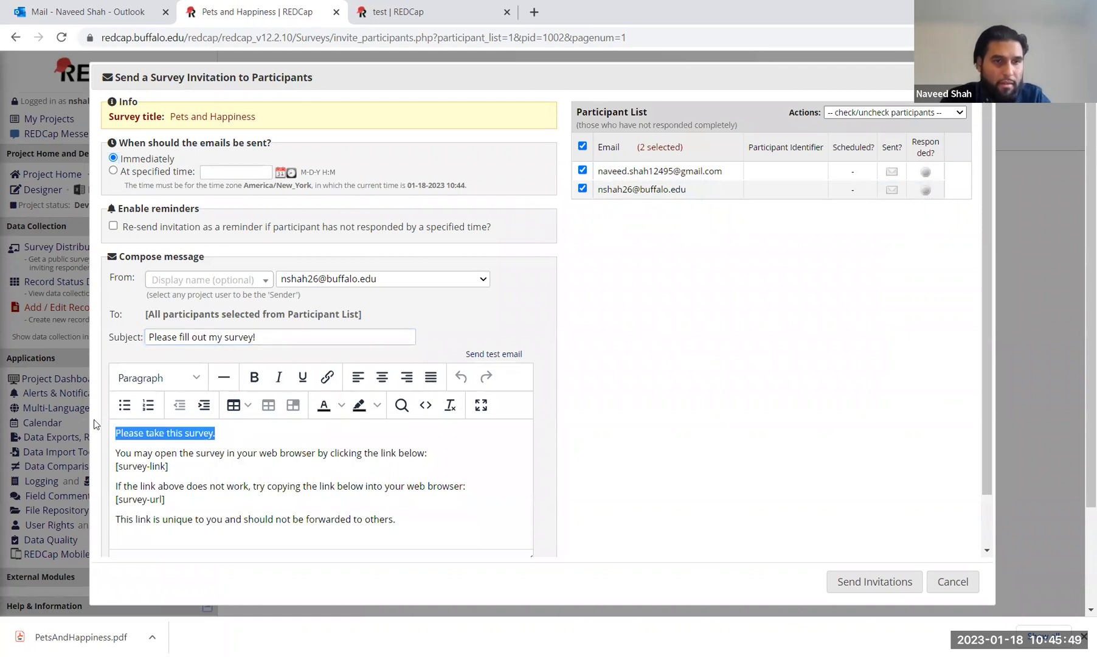
text(Hi Naveed,)
key(Return)
key(Return)
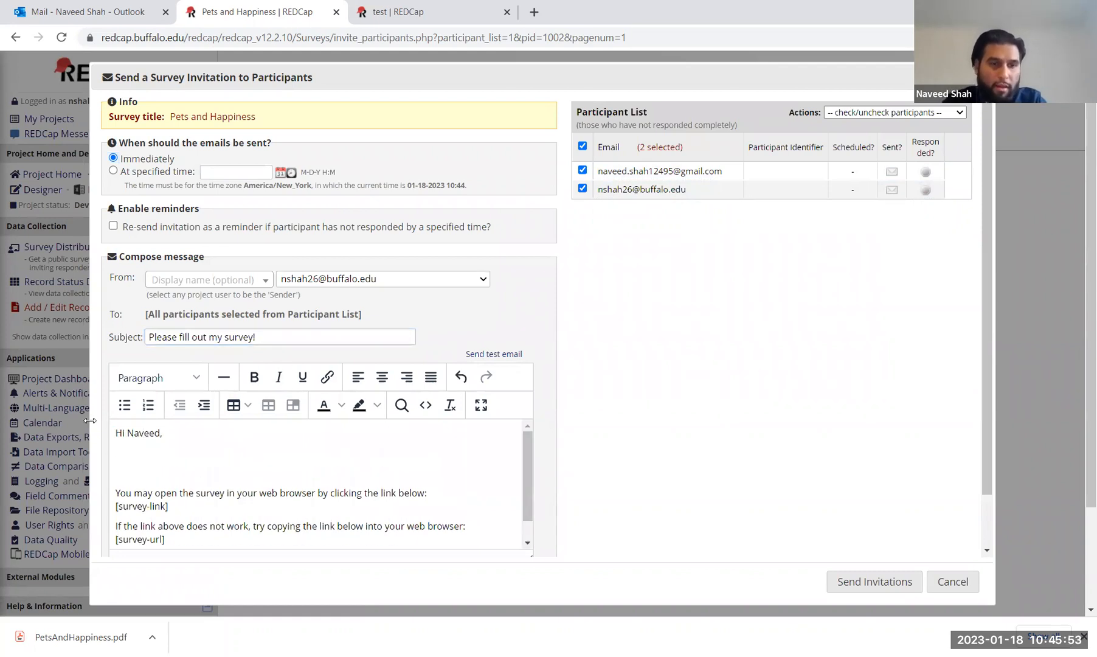
key(BackSpace)
text(Please fill out )
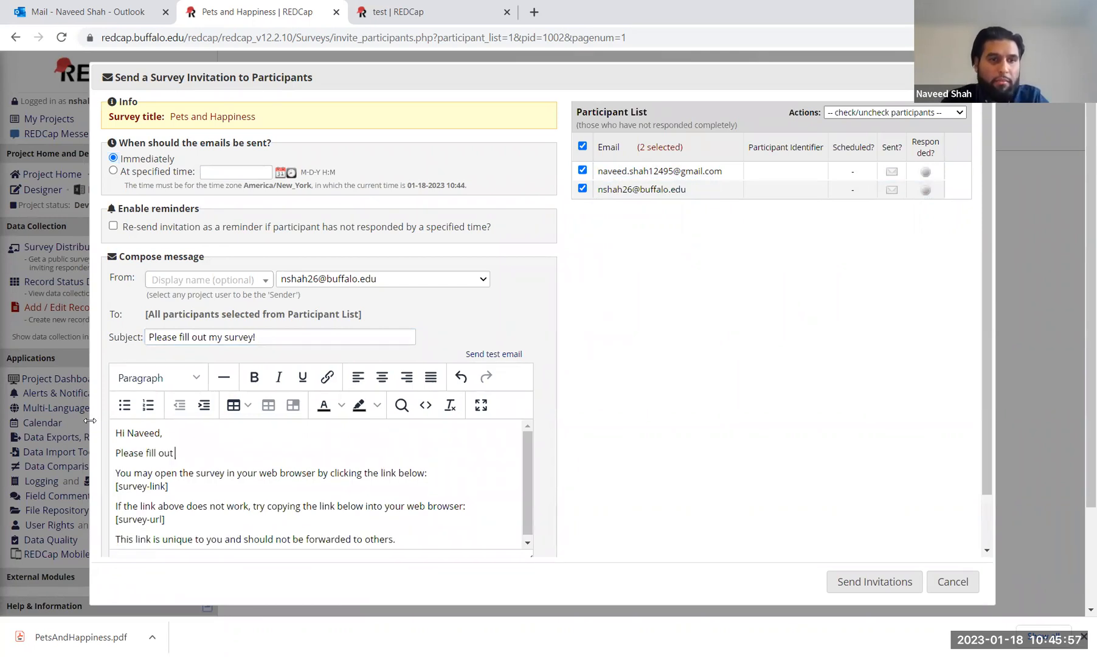
text(my brief survey reg)
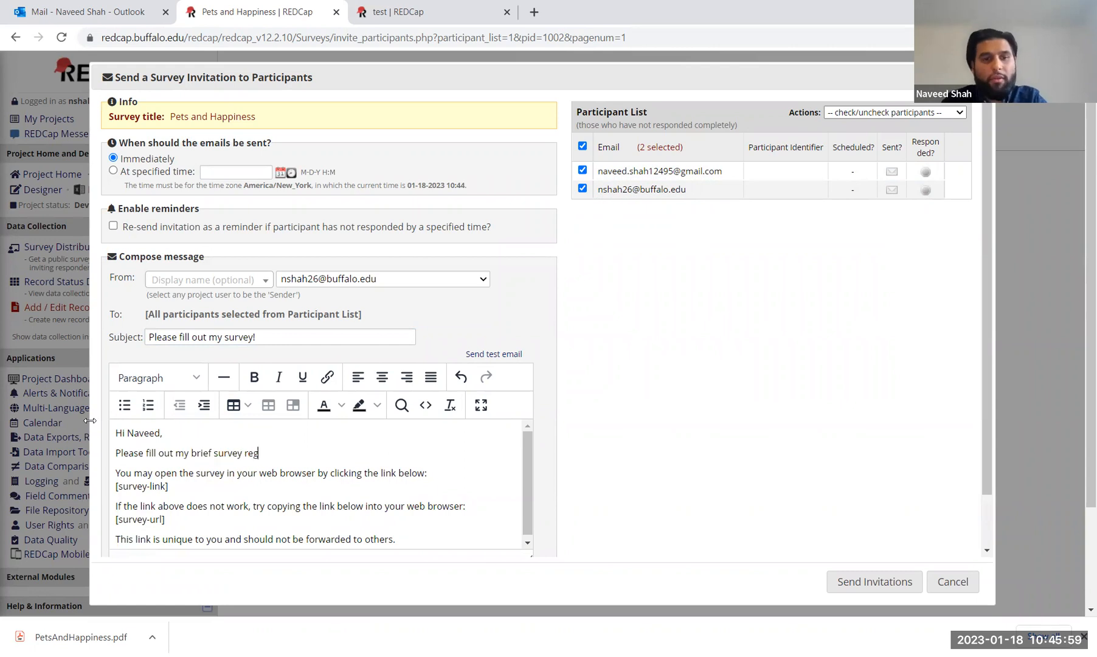
text(arding pets and )
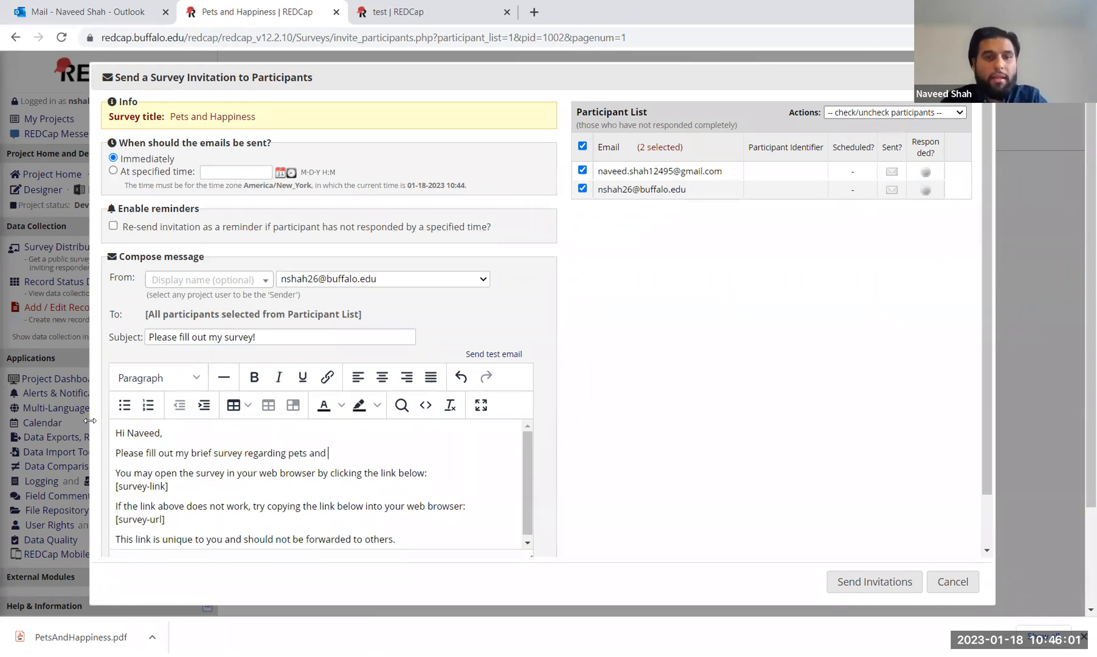
text(happiness!)
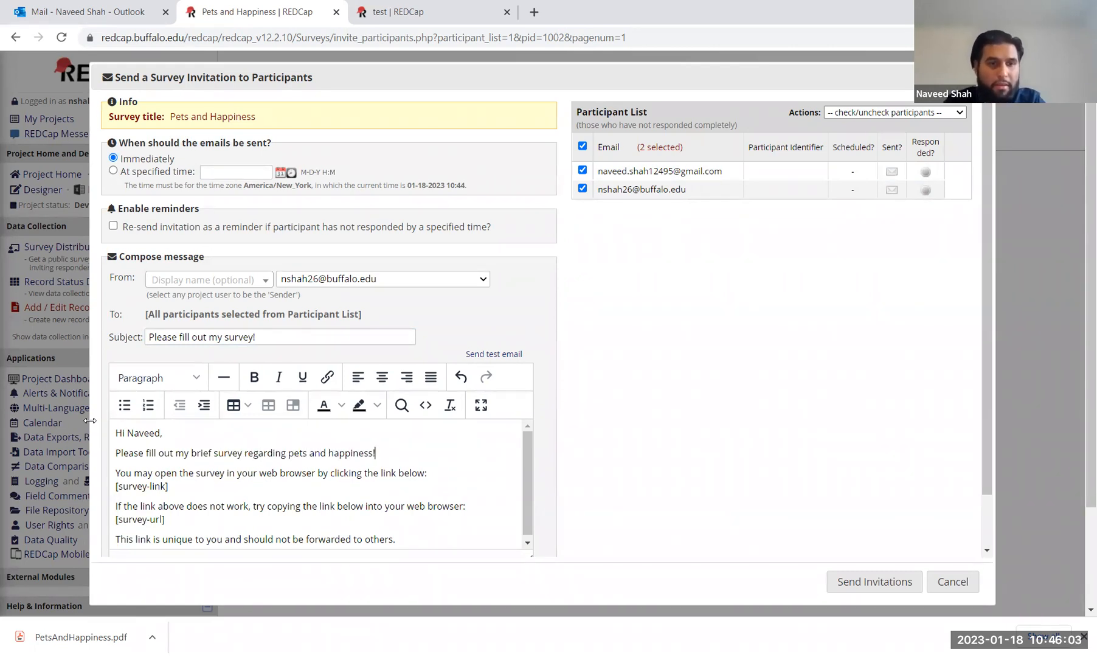
text( Thank you.)
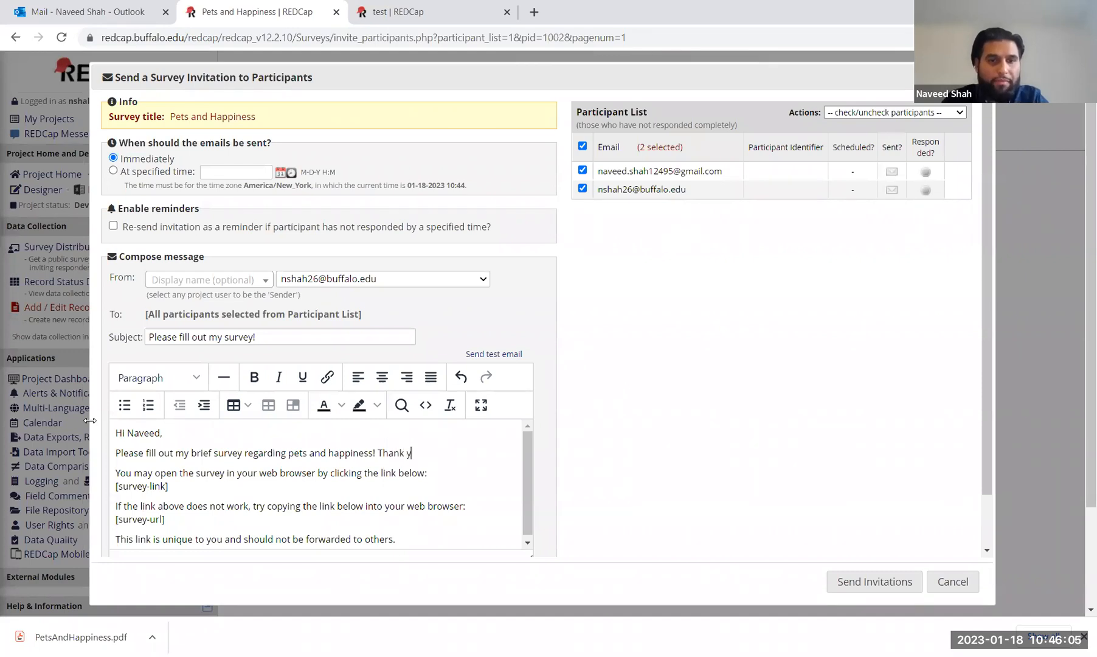
Step: Keep the default sender display name and send the invitations to both participants
click(190, 281)
click(500, 328)
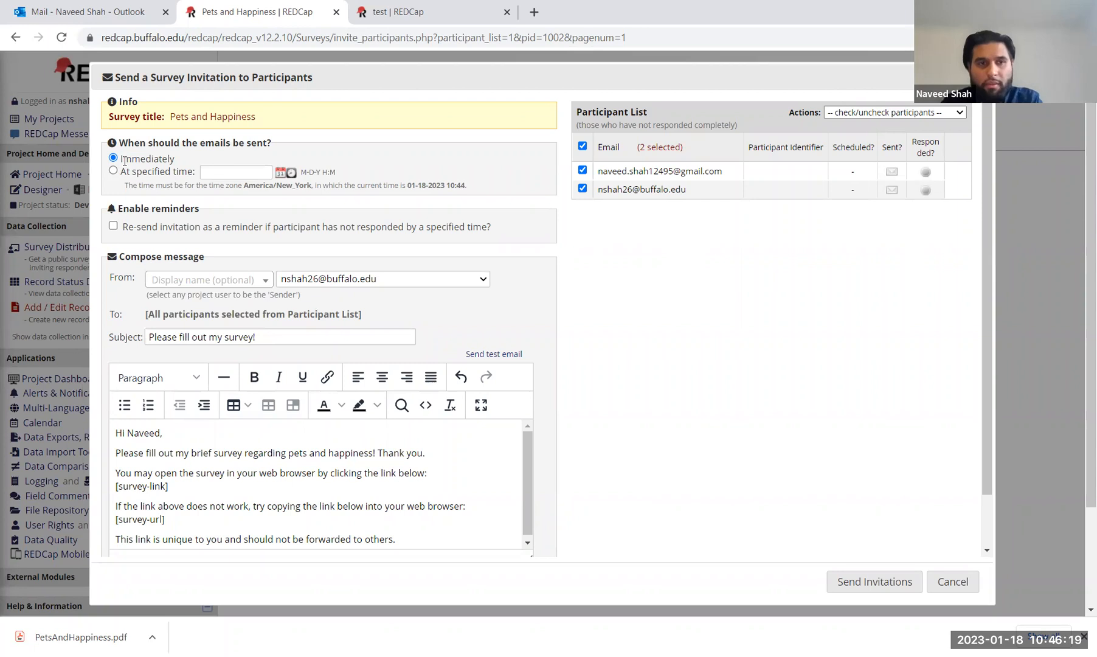
click(869, 585)
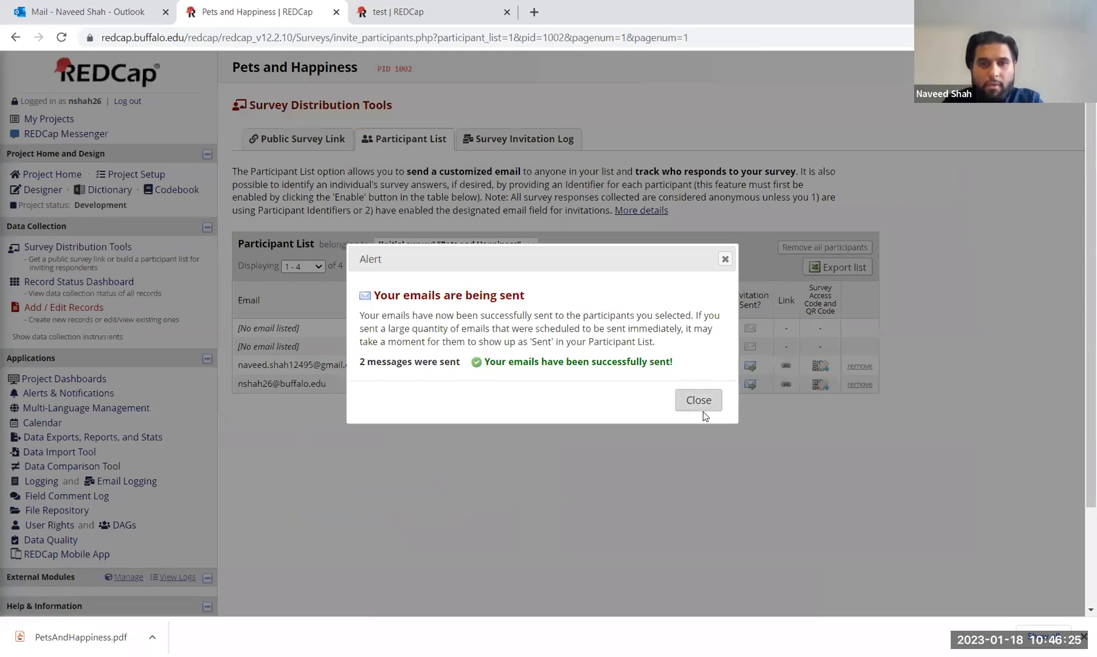
Step: Close the 'Your emails are being sent' alert to return to the Participant List
click(703, 402)
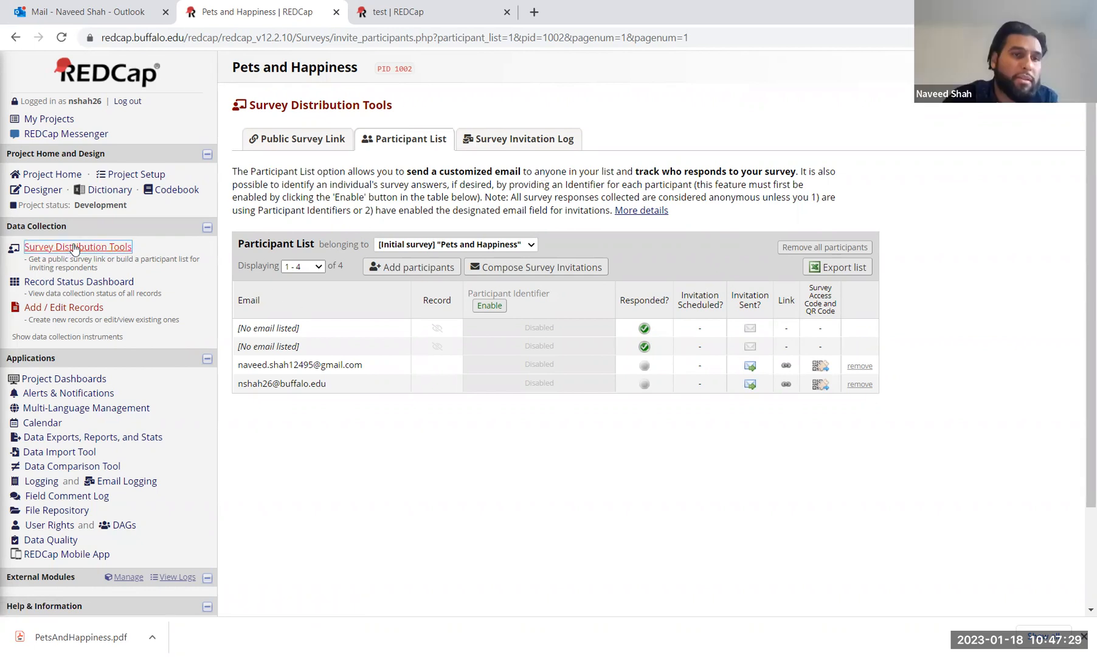
Step: Return to the public survey link page, closing the Create Custom Survey Link form unused
click(51, 250)
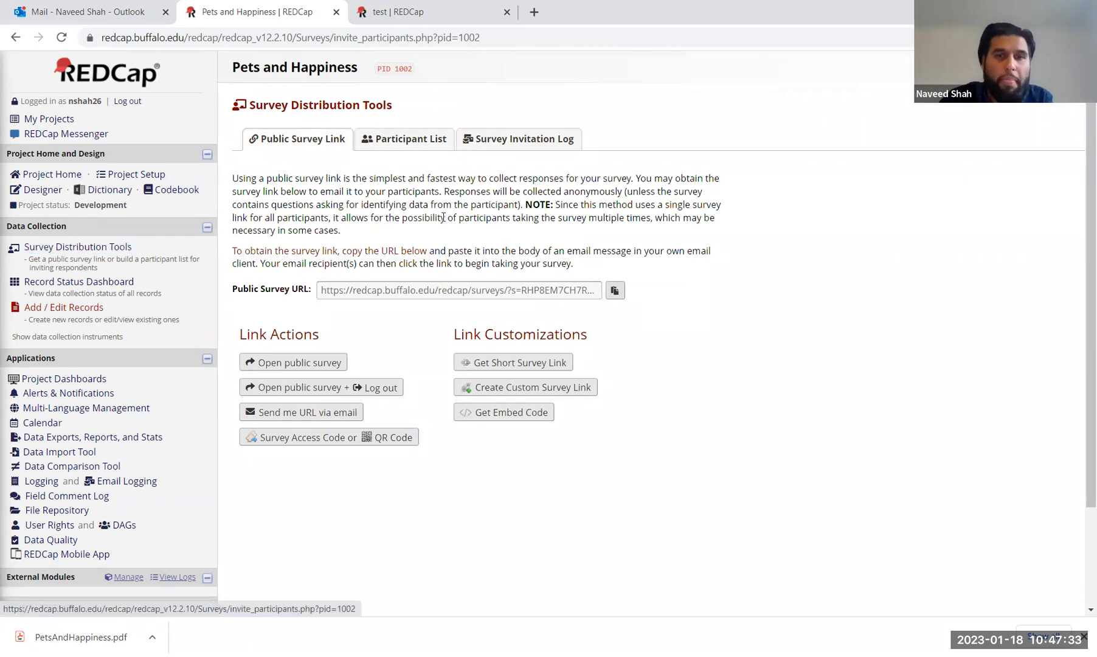
click(571, 387)
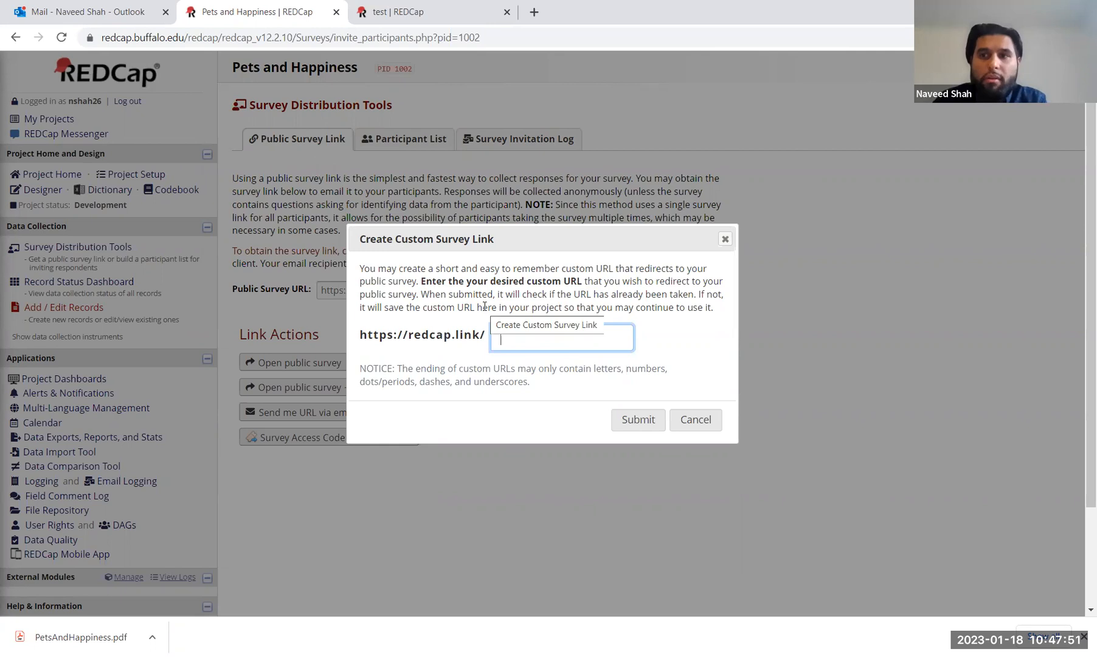
click(726, 243)
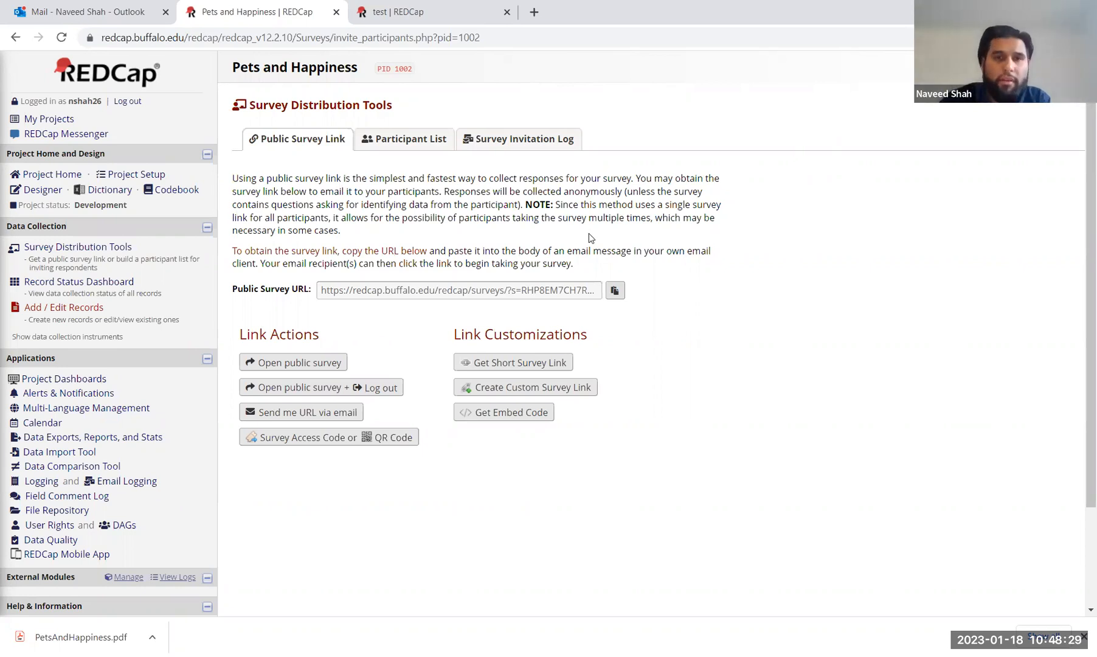
Step: Select the Pets and Happiness Public Survey URL text on the link page
drag(323, 290, 662, 282)
click(319, 293)
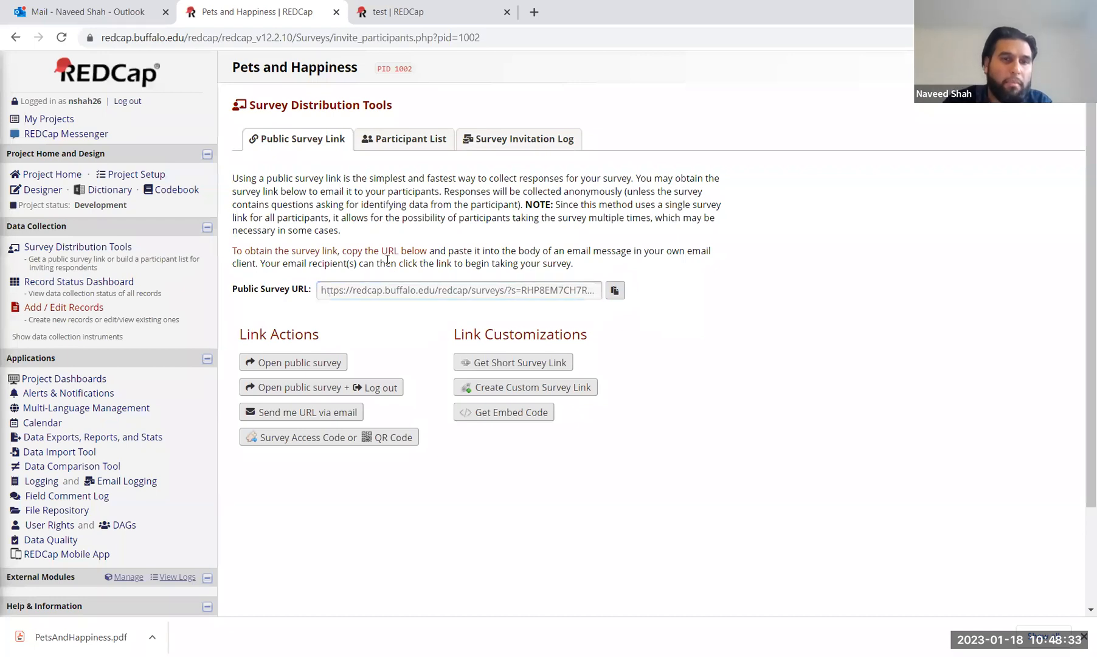
drag(319, 292, 619, 310)
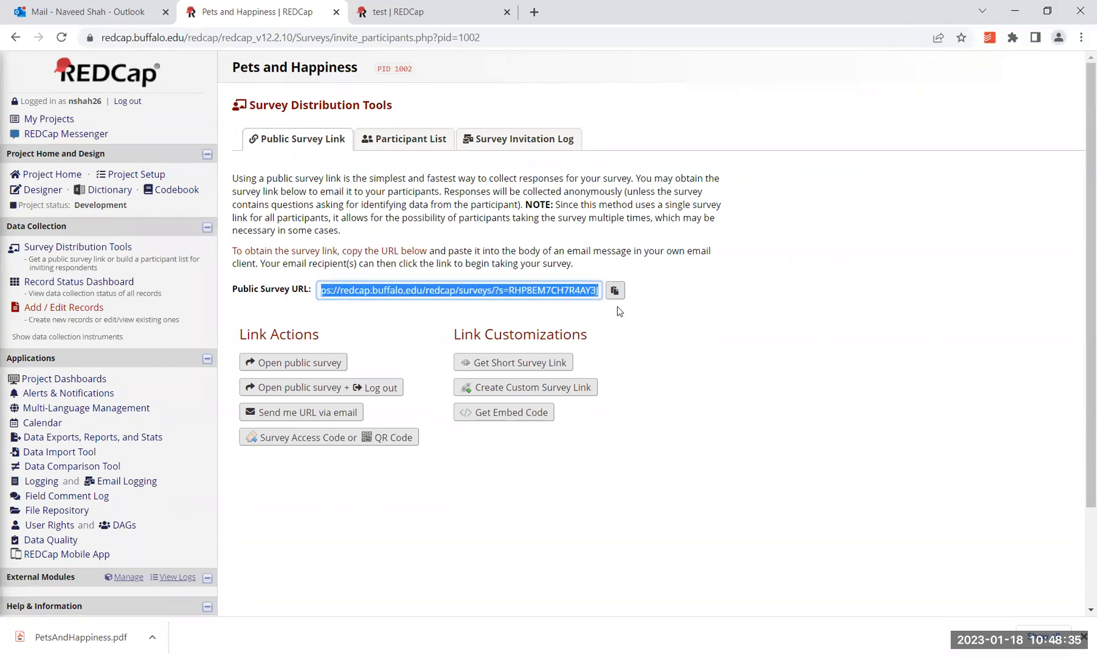
click(706, 295)
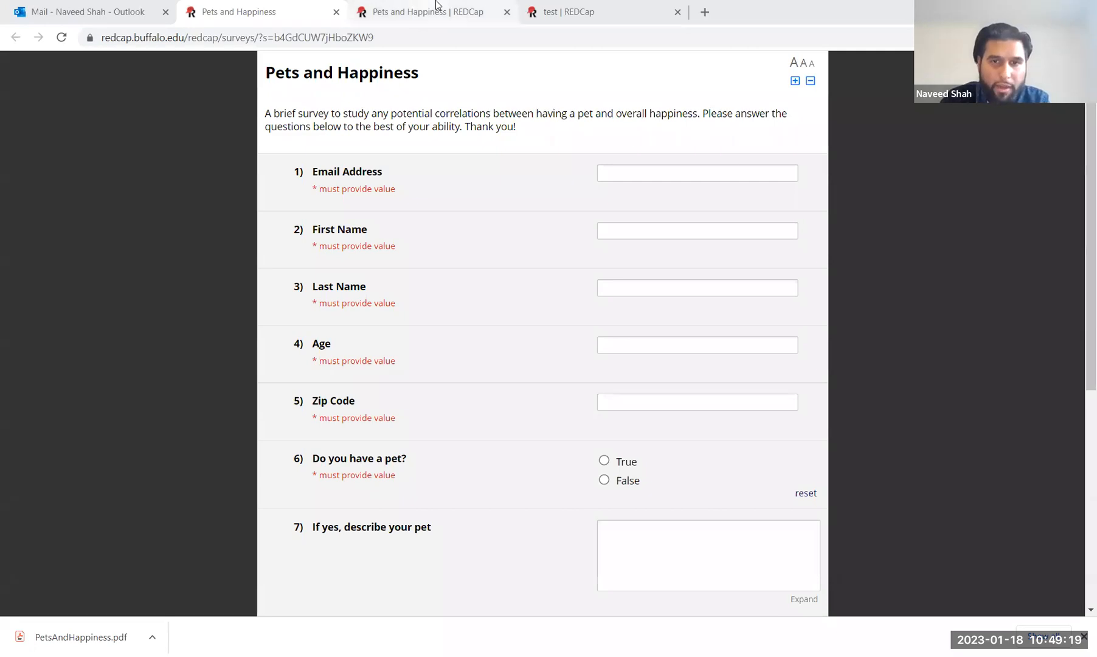
click(435, 5)
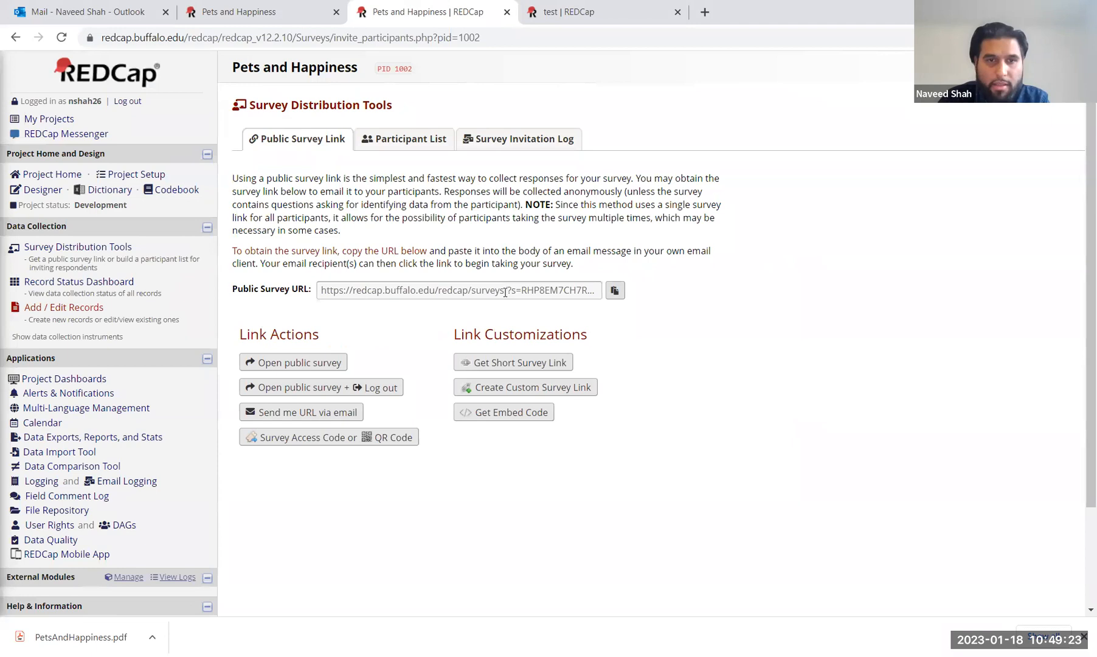
click(514, 289)
drag(508, 290, 546, 291)
click(273, 4)
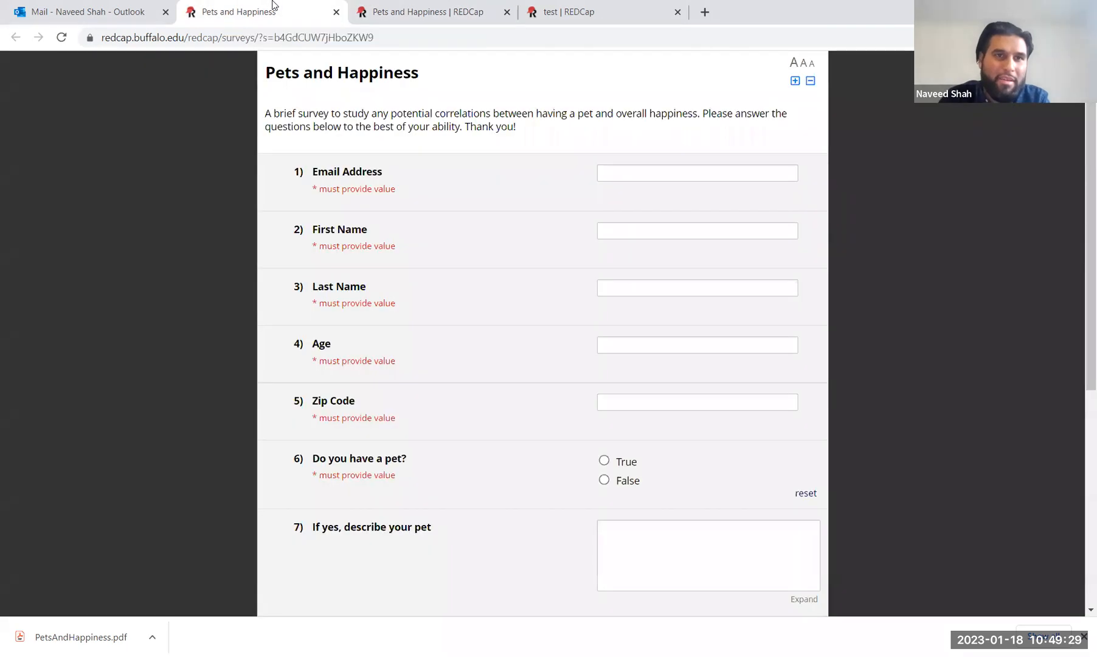
click(290, 37)
drag(353, 38, 320, 38)
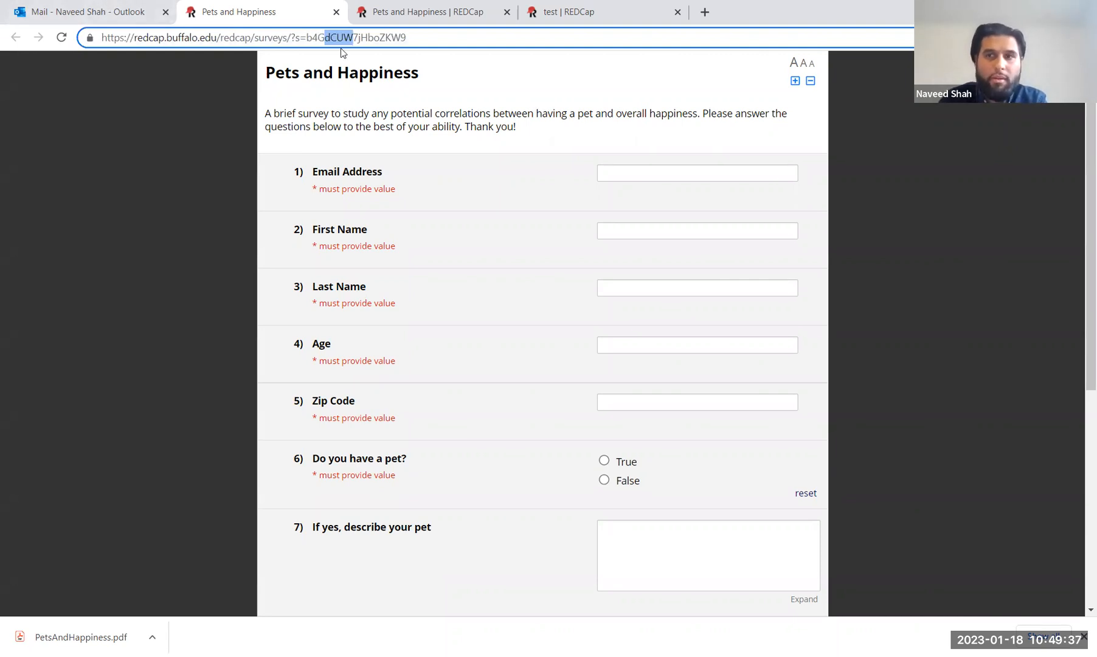
click(412, 9)
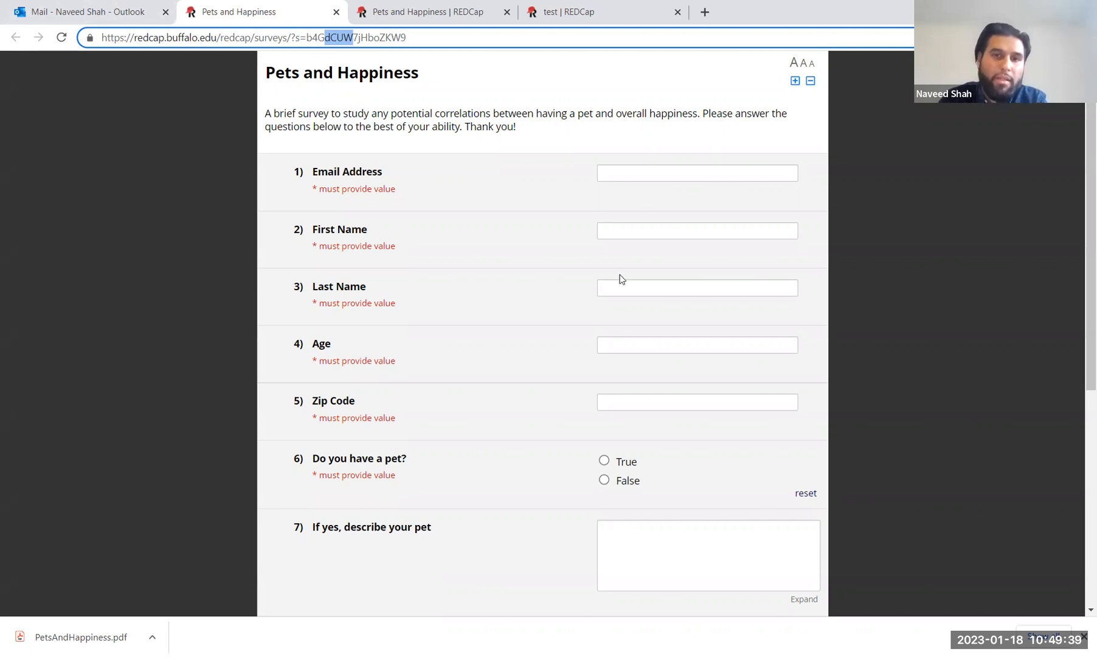
click(287, 12)
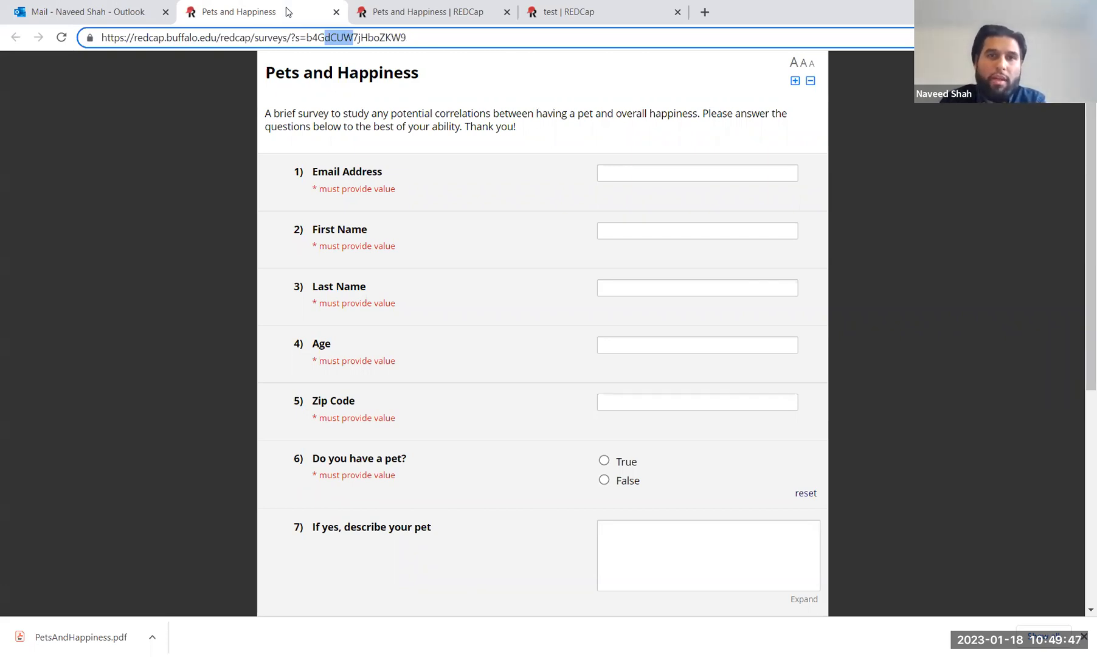
click(449, 11)
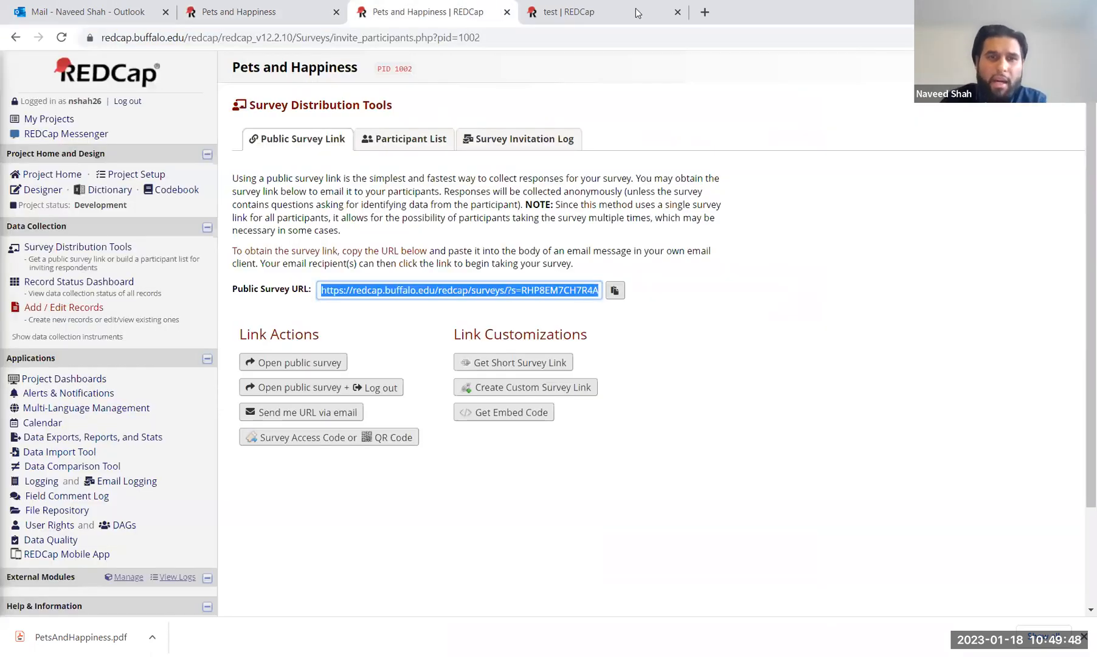
click(401, 142)
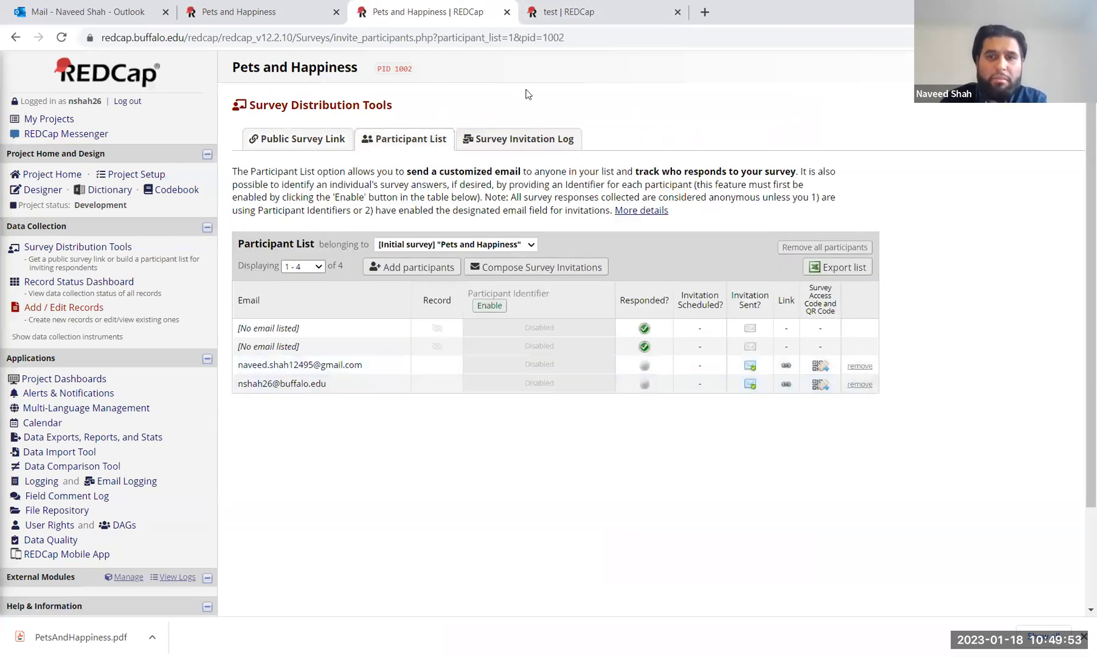
click(316, 9)
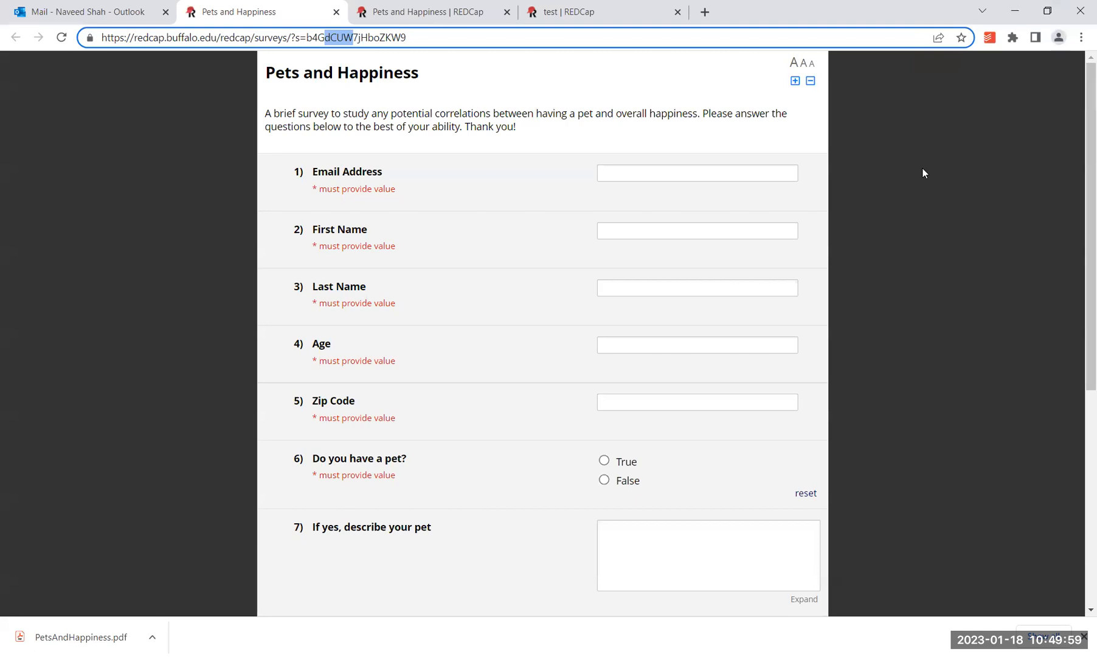
click(168, 189)
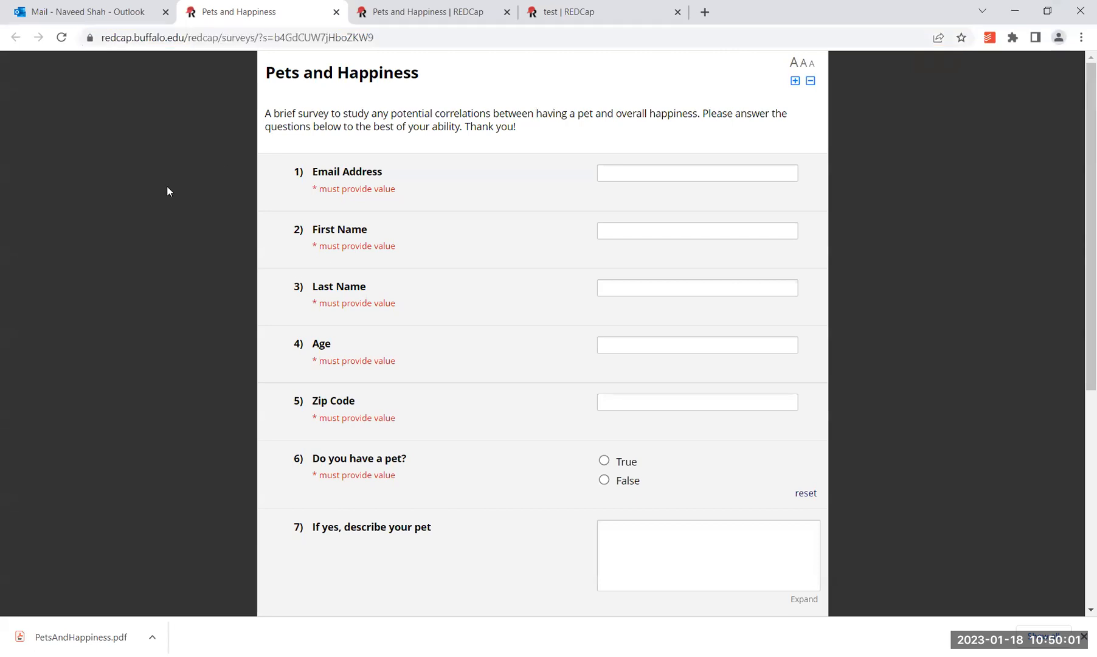